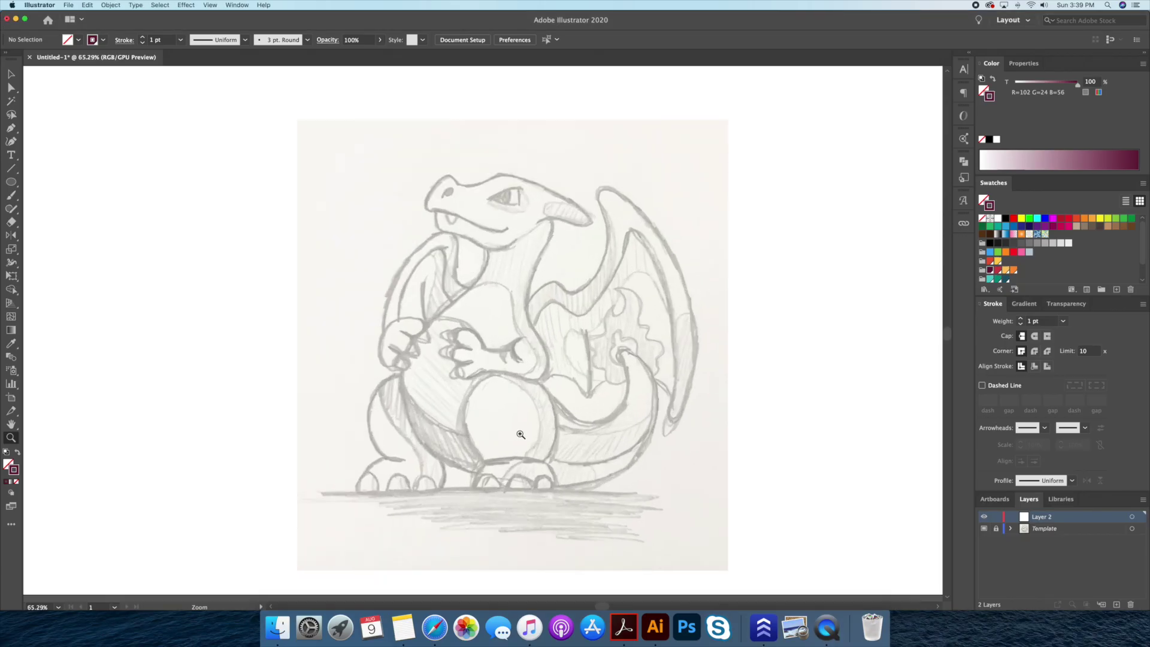
Zoom in slightly on the pencil dragon sketch
{"action": "left_click_drag", "start_coordinate": [520, 434], "coordinate": [535, 426]}
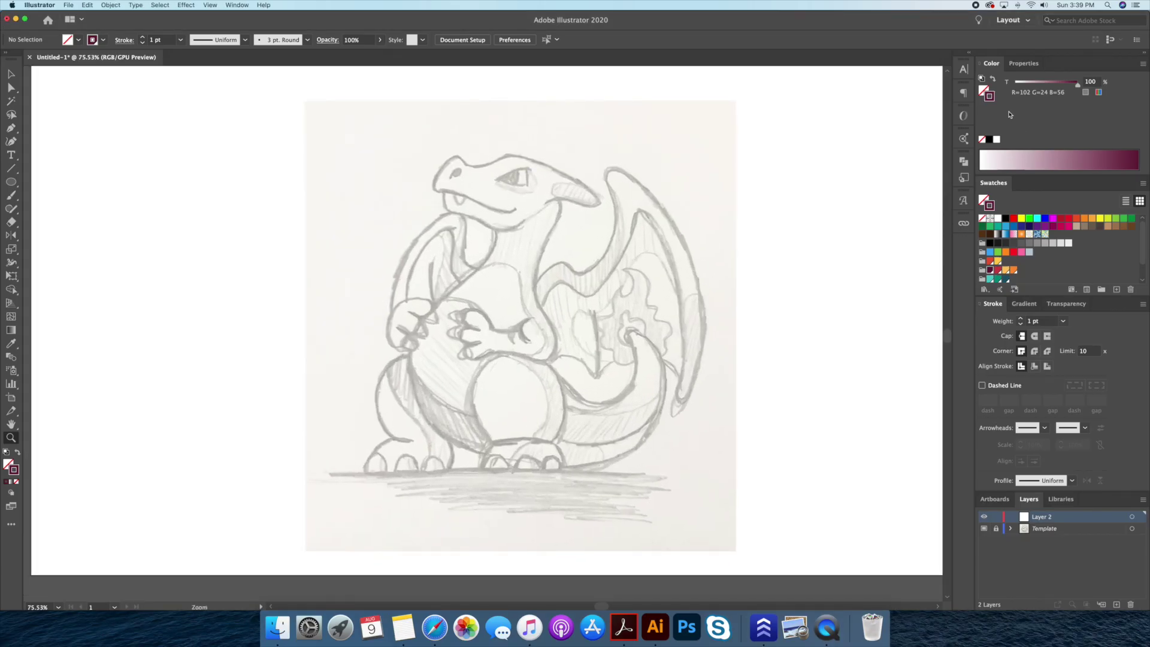
Draw a straight maroon line along the dragon's ground line
{"action": "left_click", "coordinate": [313, 471]}
{"action": "left_click", "coordinate": [695, 472]}
{"action": "key", "text": "v"}
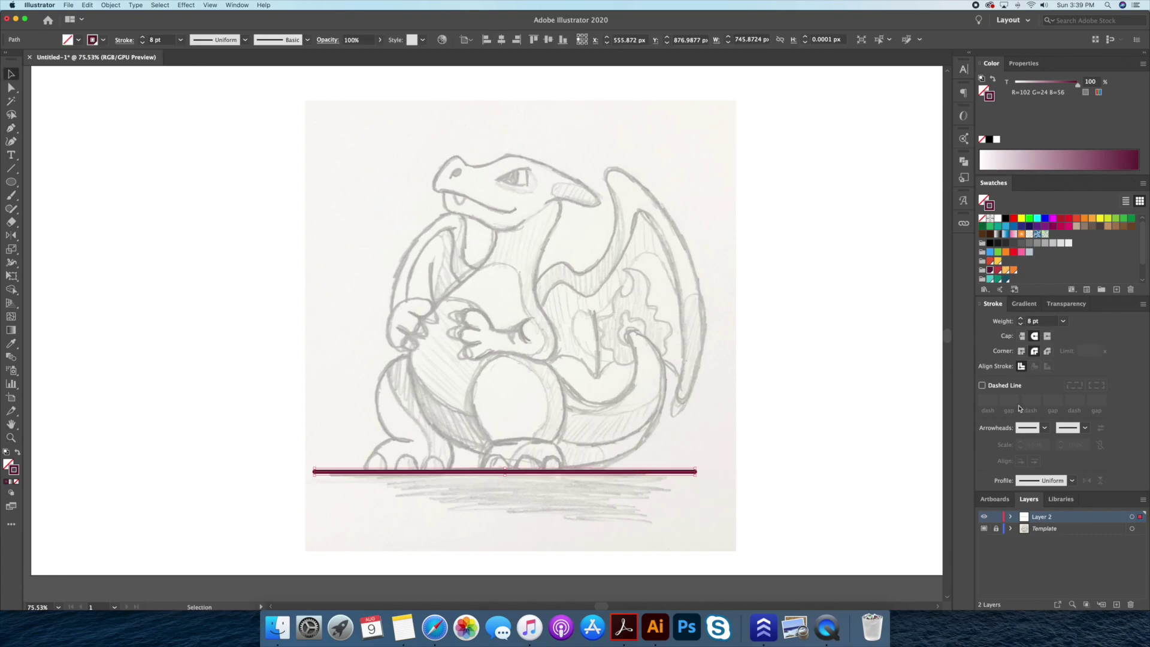
{"action": "left_click", "coordinate": [867, 430]}
Zoom in on the dragon's head and rename the drawing layer to Outline
{"action": "key", "text": "z"}
{"action": "left_click_drag", "start_coordinate": [557, 446], "coordinate": [574, 445]}
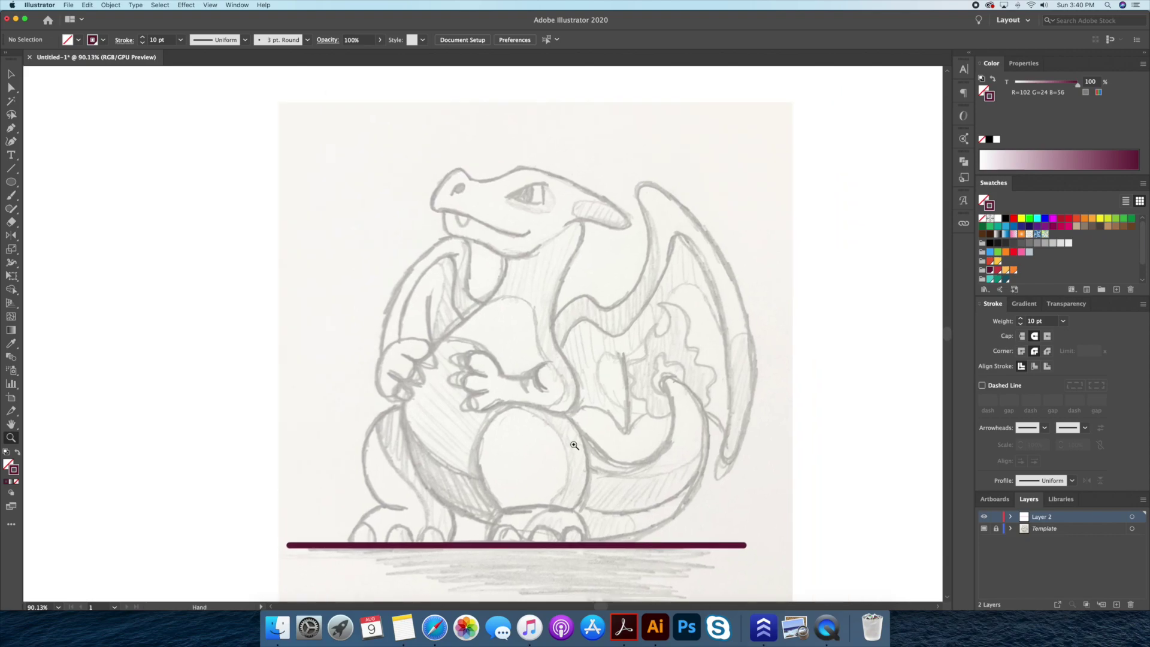
{"action": "left_click_drag", "start_coordinate": [559, 252], "coordinate": [605, 248]}
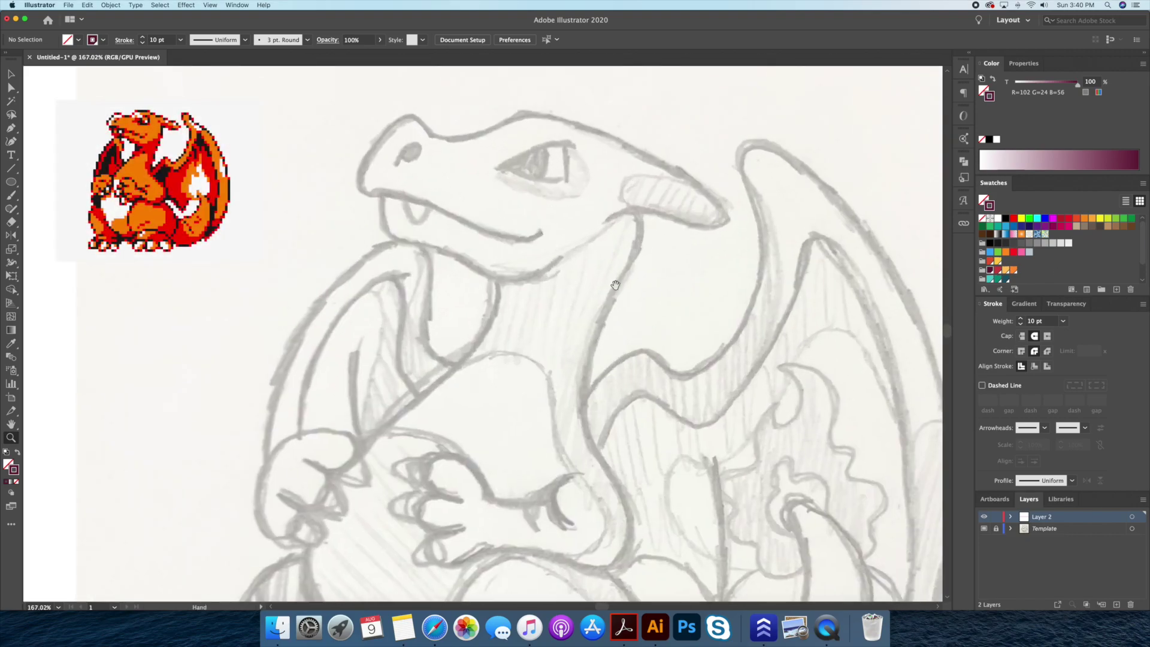
{"action": "double_click", "coordinate": [1078, 517]}
{"action": "type", "text": "ine"}
{"action": "key", "text": "Return"}
{"action": "left_click_drag", "start_coordinate": [539, 286], "coordinate": [559, 285]}
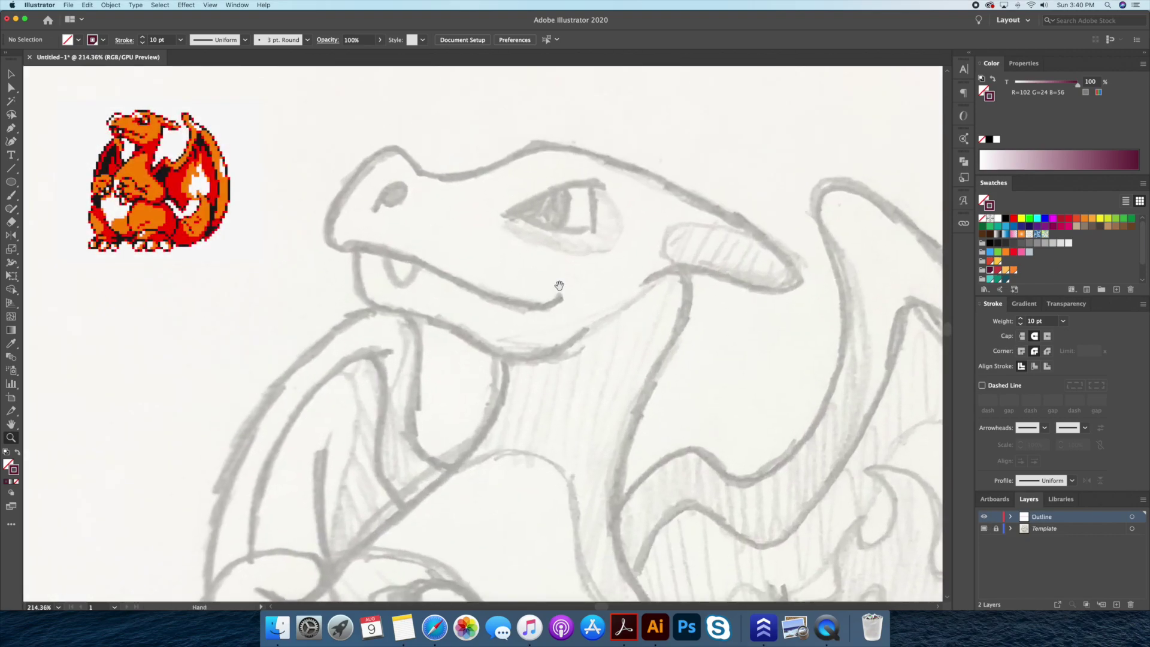
Trace the curved mouth line to its corner and start the lower jaw stroke
{"action": "left_click_drag", "start_coordinate": [509, 354], "coordinate": [460, 343]}
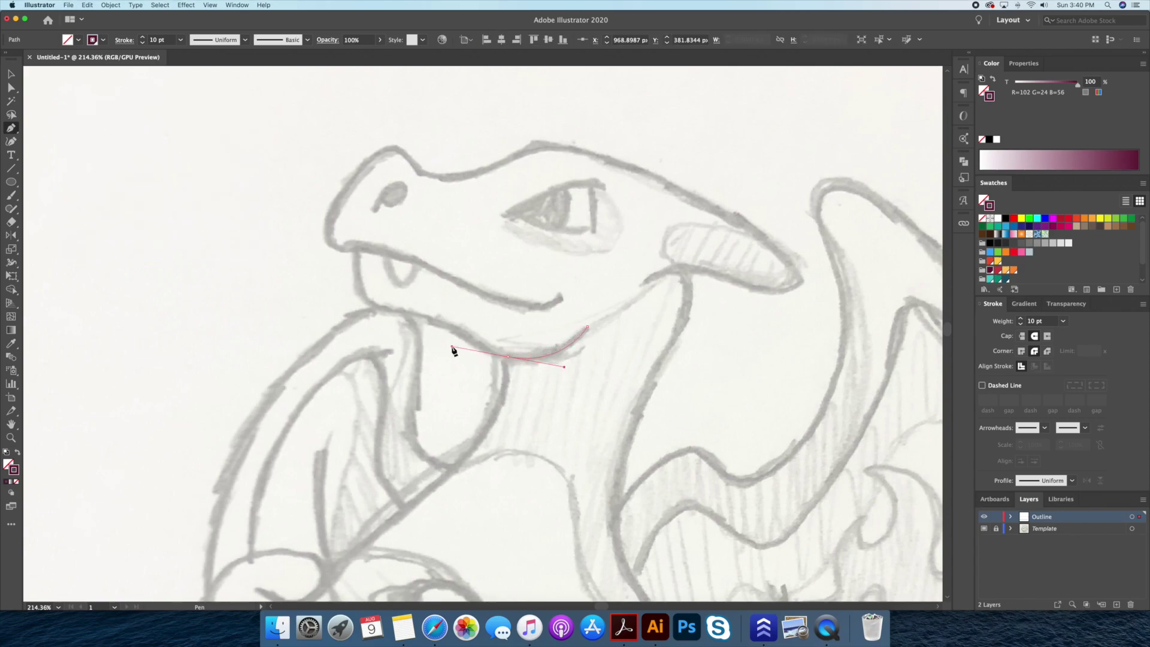
{"action": "left_click_drag", "start_coordinate": [404, 309], "coordinate": [367, 309]}
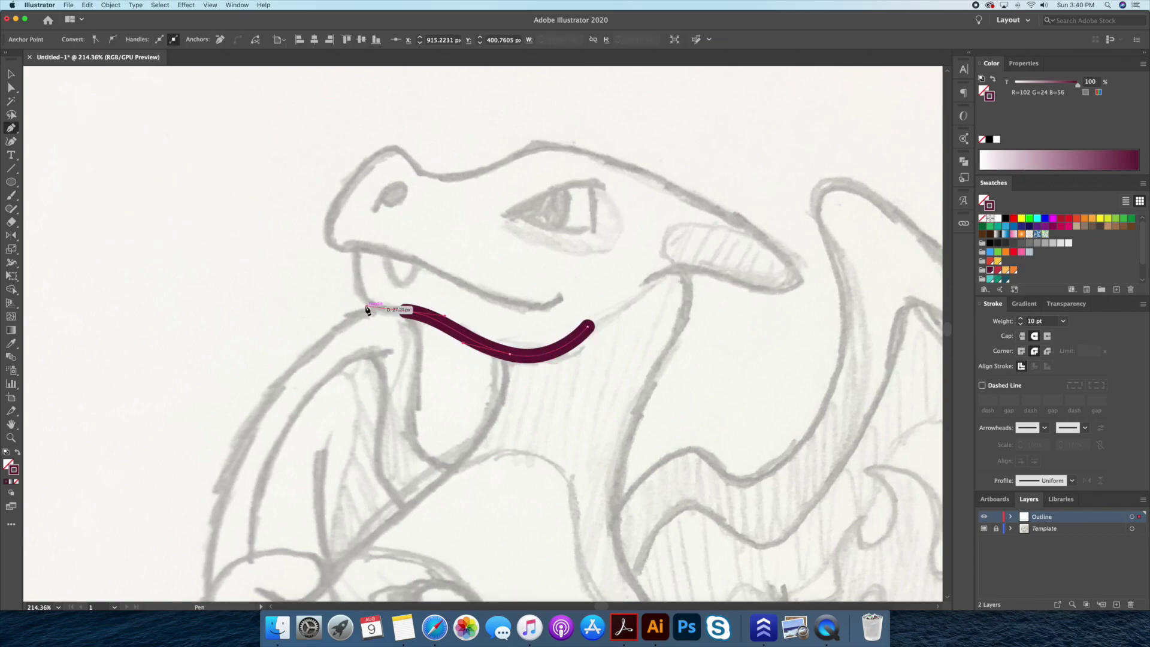
{"action": "left_click", "coordinate": [359, 242]}
{"action": "scroll", "coordinate": [539, 329], "scroll_direction": "up", "scroll_amount": 2}
{"action": "left_click_drag", "start_coordinate": [612, 361], "coordinate": [640, 343]}
Trace the snout and the top of the head back around under the horn
{"action": "left_click_drag", "start_coordinate": [361, 302], "coordinate": [337, 301]}
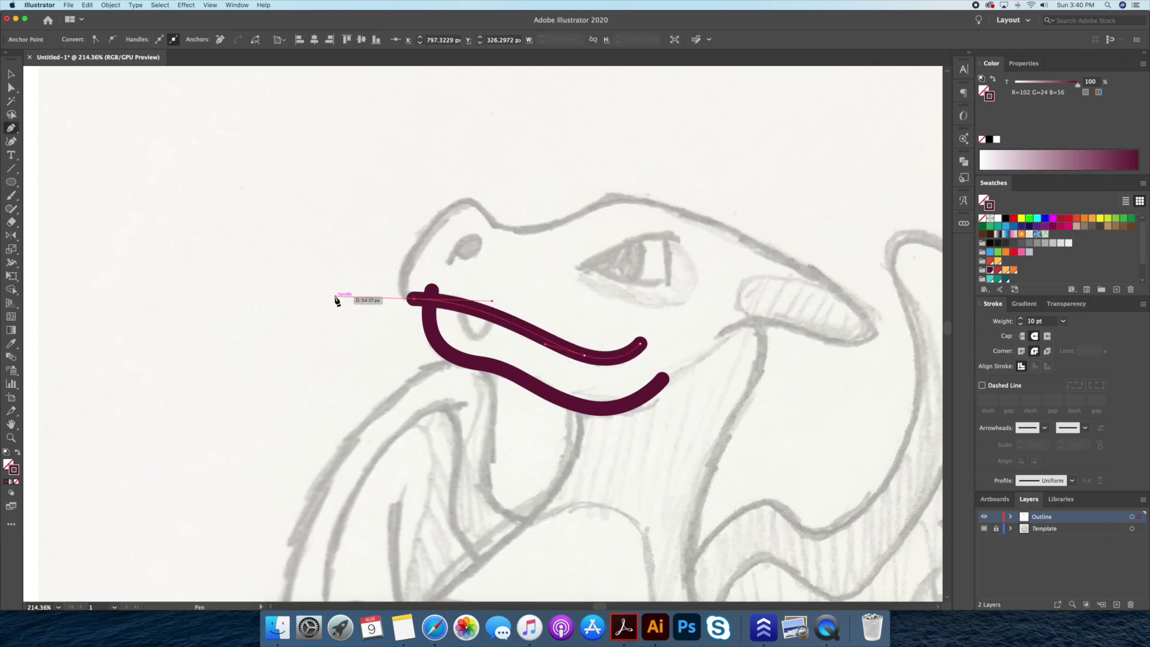
{"action": "left_click_drag", "start_coordinate": [469, 201], "coordinate": [550, 158]}
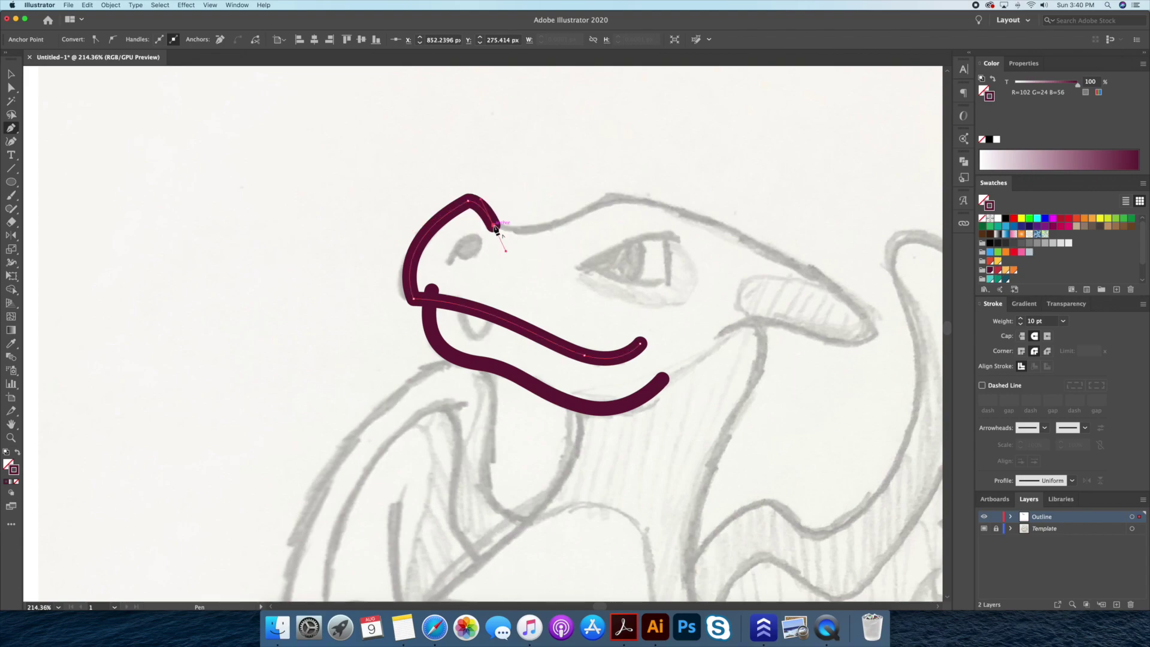
{"action": "left_click_drag", "start_coordinate": [680, 208], "coordinate": [740, 224]}
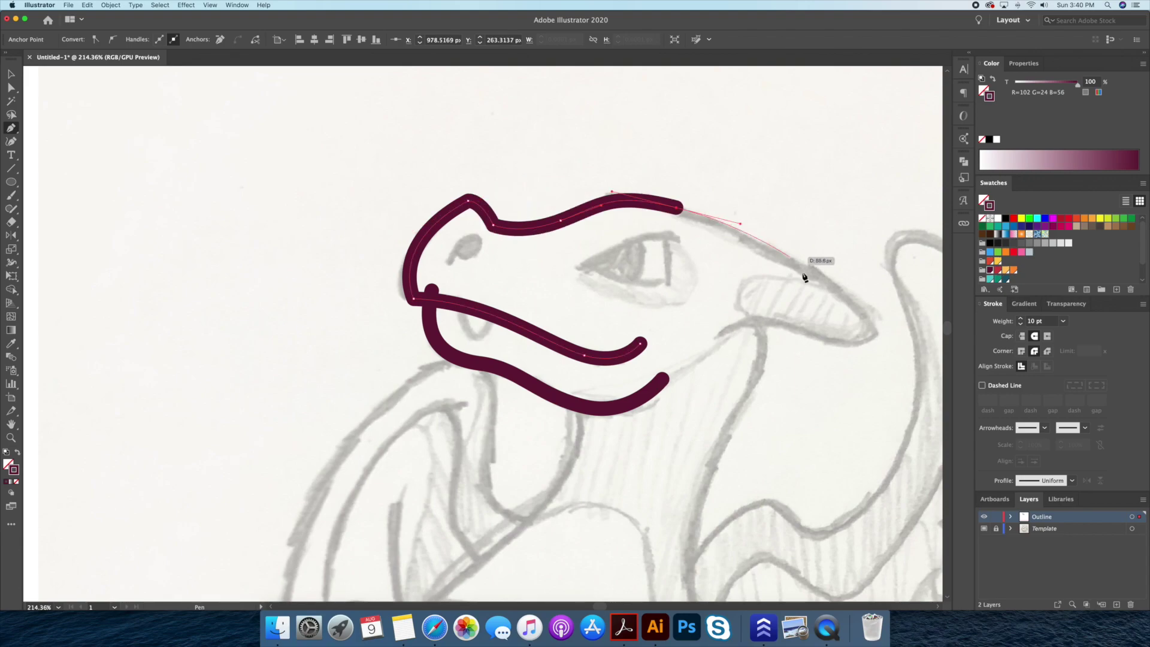
{"action": "scroll", "coordinate": [679, 207], "scroll_direction": "down", "scroll_amount": 5}
{"action": "scroll", "coordinate": [679, 207], "scroll_direction": "right", "scroll_amount": 5}
{"action": "left_click", "coordinate": [683, 208]}
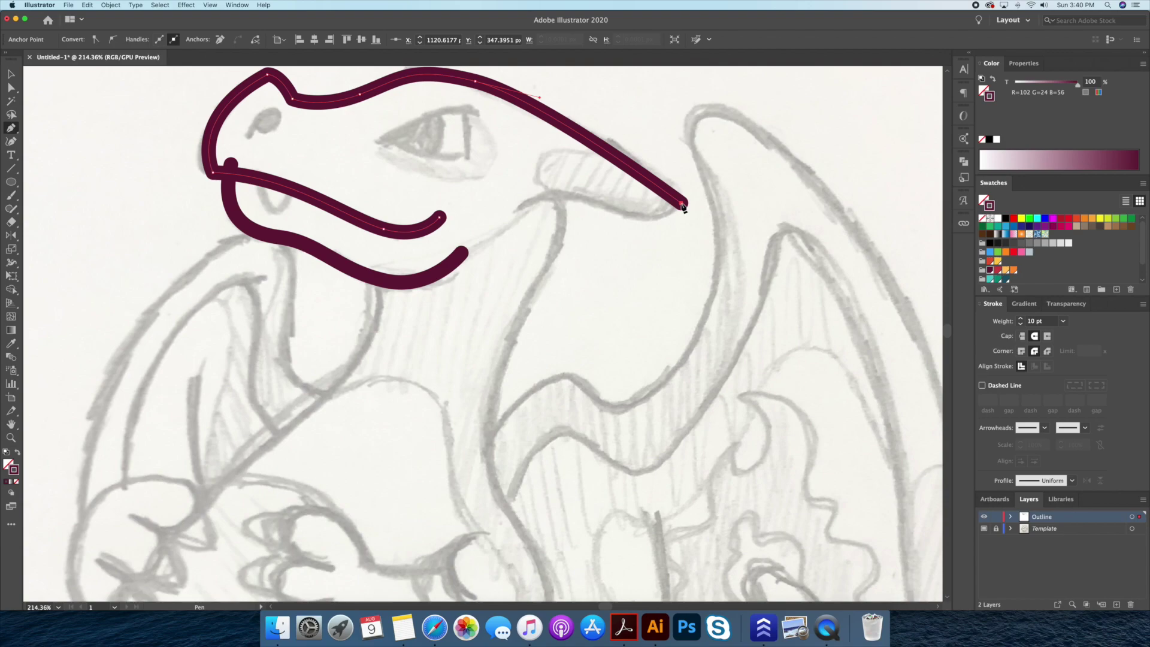
{"action": "left_click", "coordinate": [645, 220]}
{"action": "left_click_drag", "start_coordinate": [520, 206], "coordinate": [470, 236]}
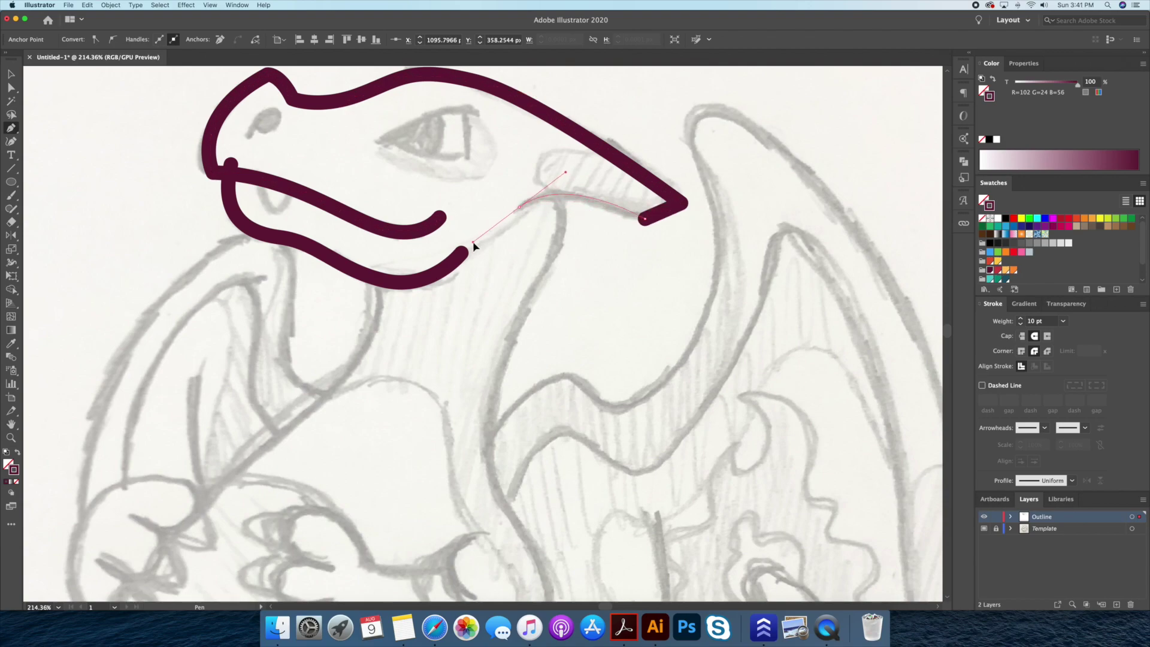
{"action": "key", "text": "a"}
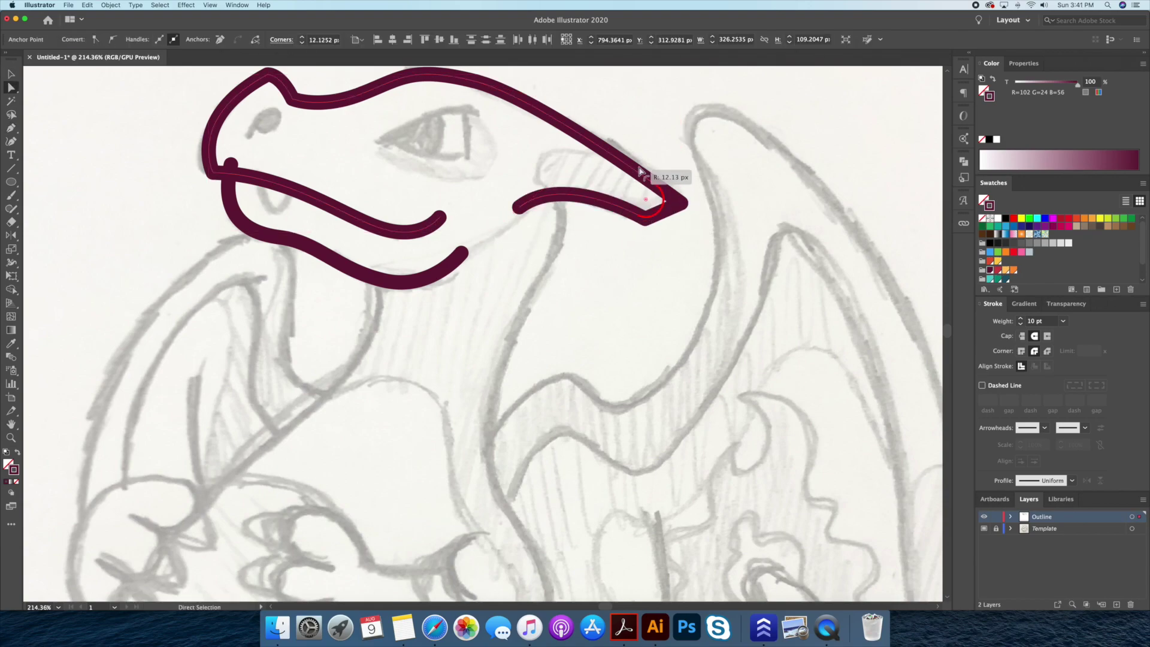
Round the pointed nose corner and merge all outline paths together
{"action": "scroll", "coordinate": [695, 178], "scroll_direction": "up", "scroll_amount": 5}
{"action": "scroll", "coordinate": [694, 177], "scroll_direction": "left", "scroll_amount": 5}
{"action": "left_click", "coordinate": [451, 221]}
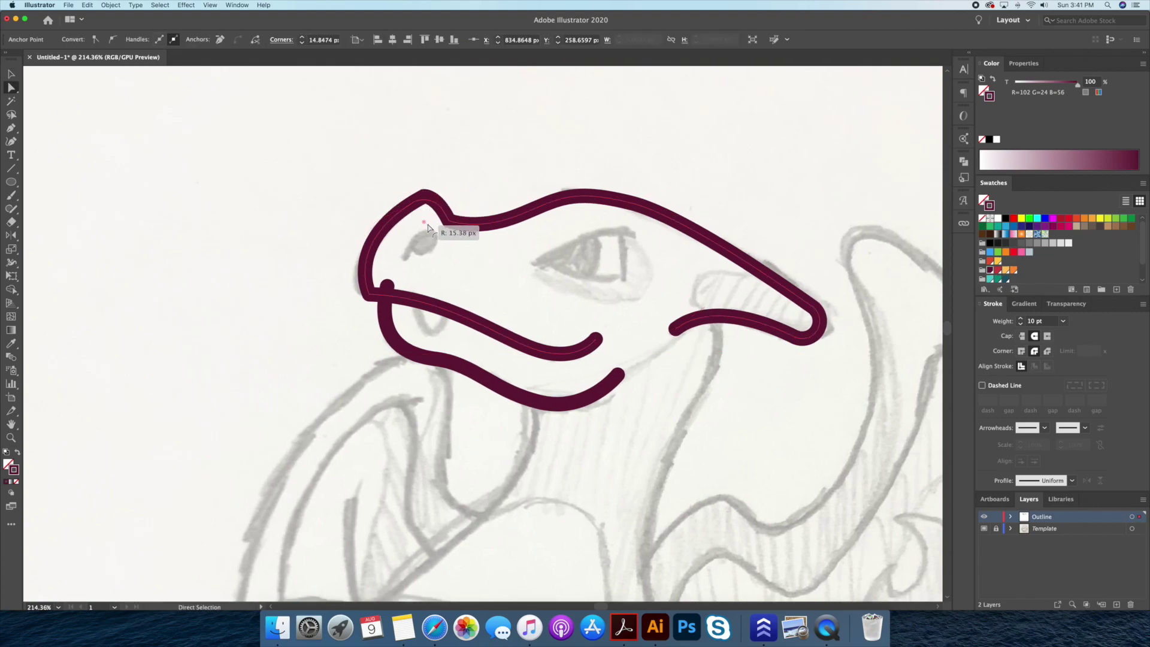
{"action": "scroll", "coordinate": [371, 294], "scroll_direction": "up", "scroll_amount": 5}
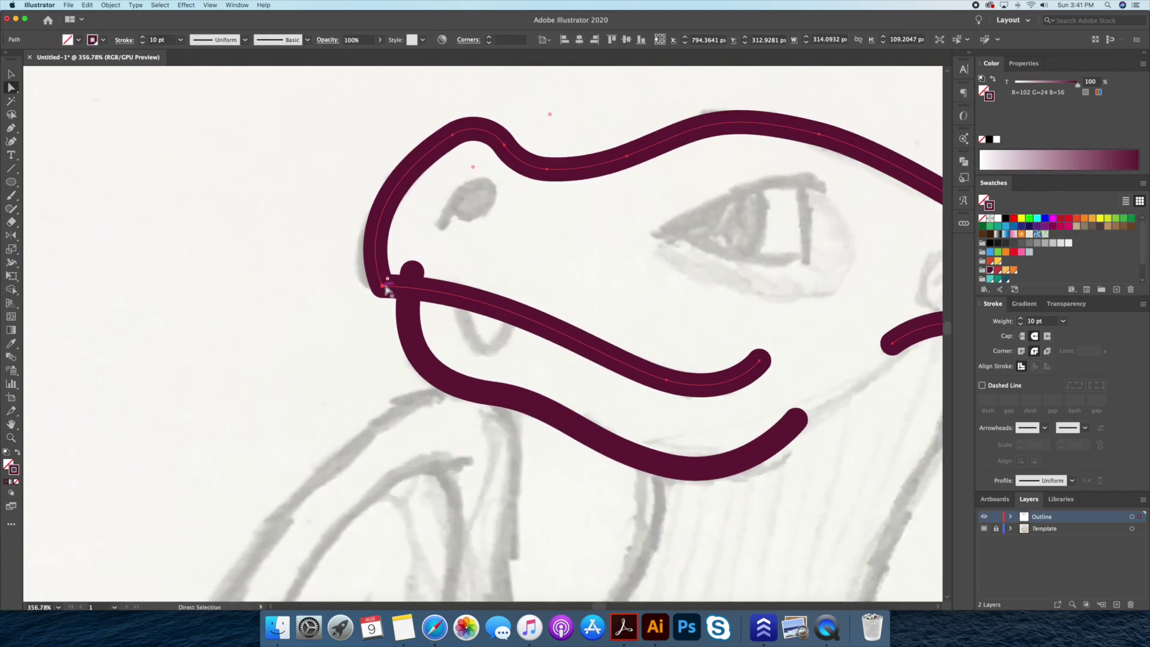
{"action": "key", "text": "super+a"}
{"action": "key", "text": "shift+m"}
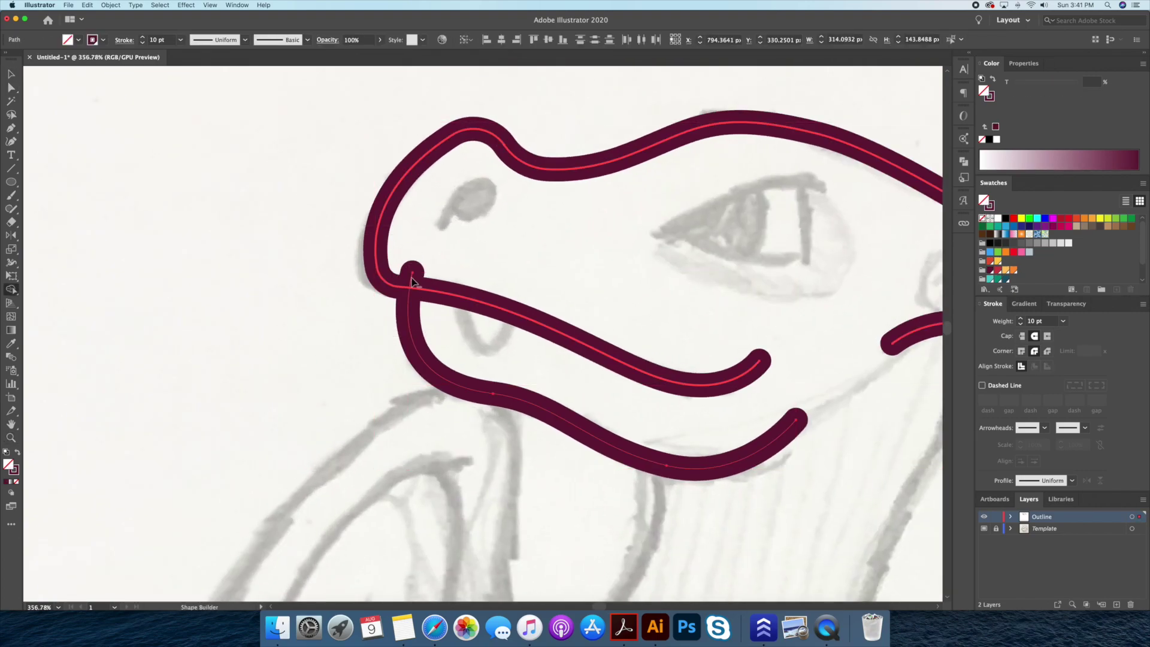
{"action": "key", "text": "shift+super+a"}
{"action": "key", "text": "z"}
{"action": "scroll", "coordinate": [511, 198], "scroll_direction": "down", "scroll_amount": 5}
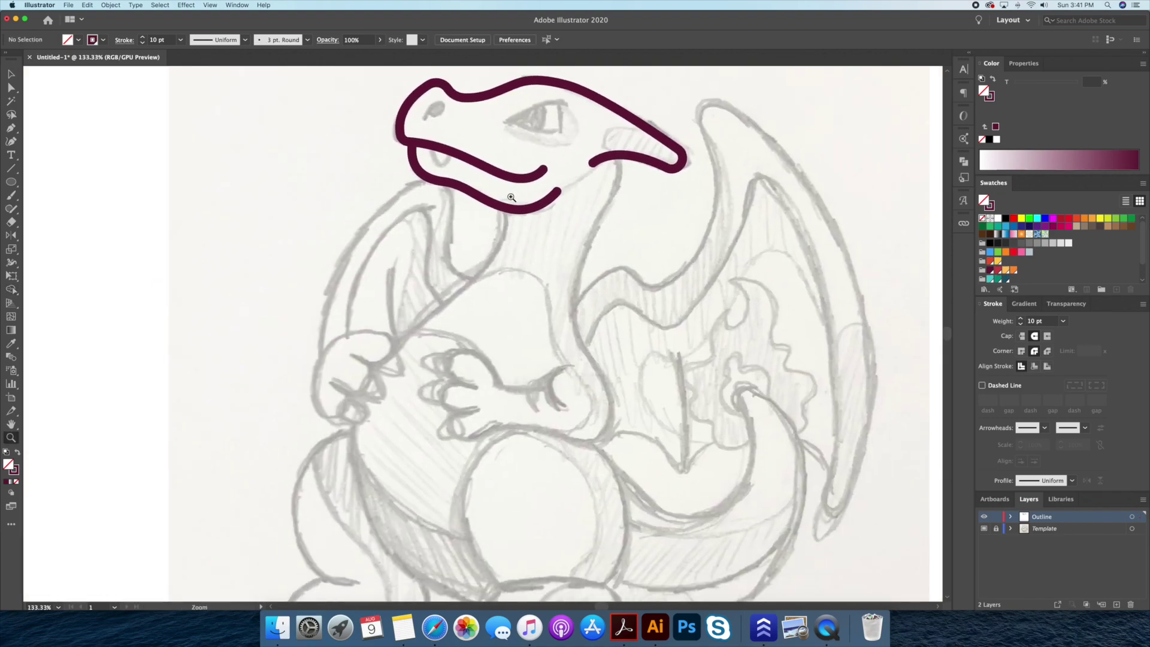
Continue the lower jaw outline down the dragon's side to the ground line
{"action": "left_click", "coordinate": [507, 209]}
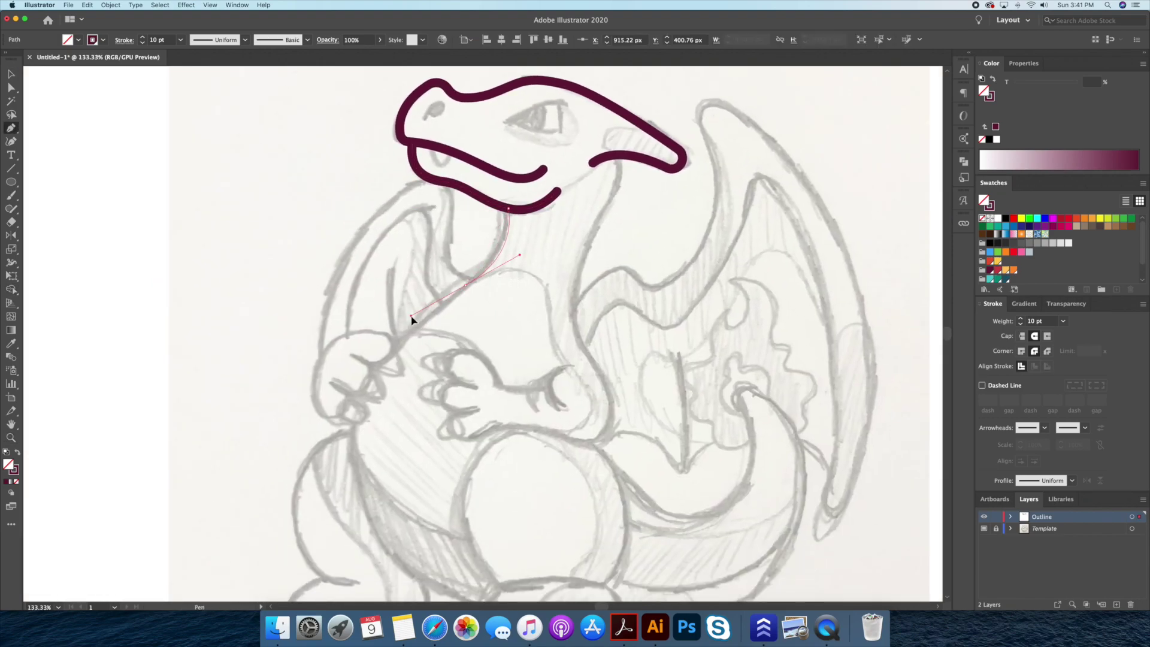
{"action": "left_click_drag", "start_coordinate": [465, 285], "coordinate": [411, 315]}
{"action": "scroll", "coordinate": [390, 341], "scroll_direction": "down", "scroll_amount": 5}
{"action": "left_click_drag", "start_coordinate": [385, 456], "coordinate": [388, 462]}
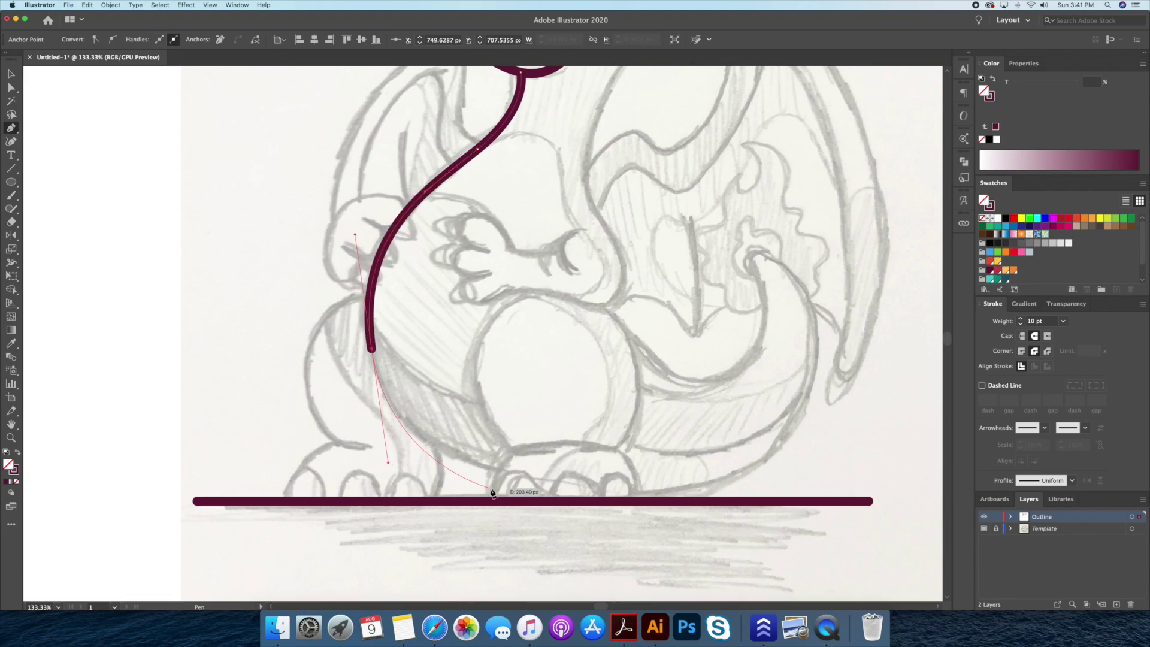
{"action": "left_click", "coordinate": [533, 479]}
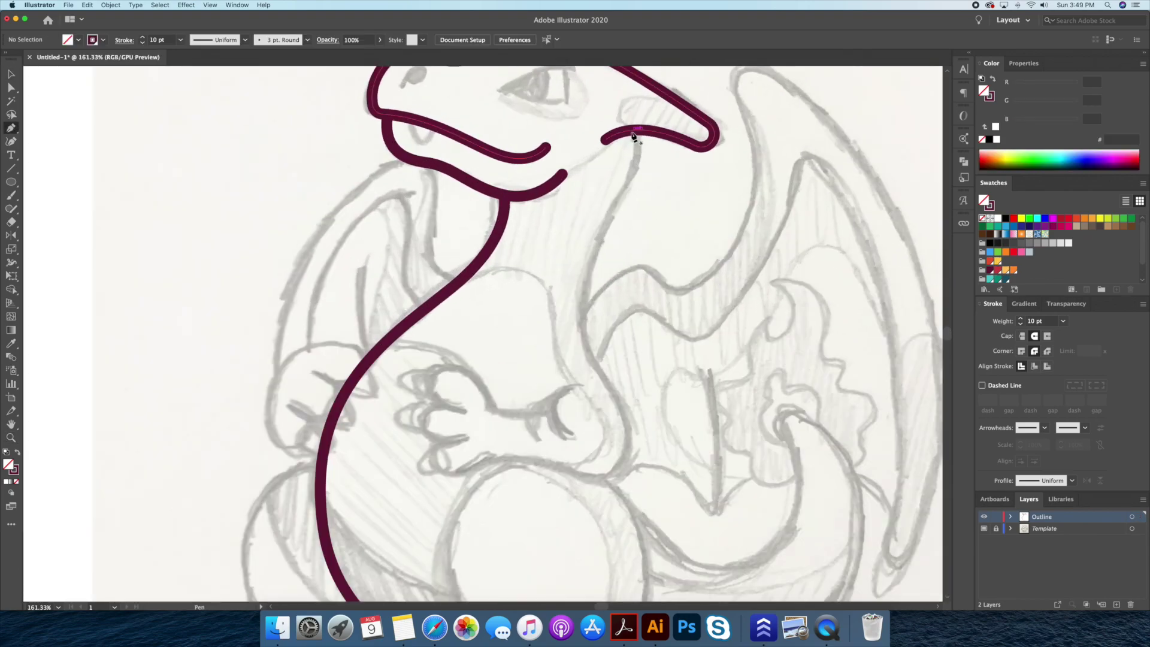
Trace a curved line from under the horn down the neck front and under the forearm
{"action": "left_click", "coordinate": [631, 131]}
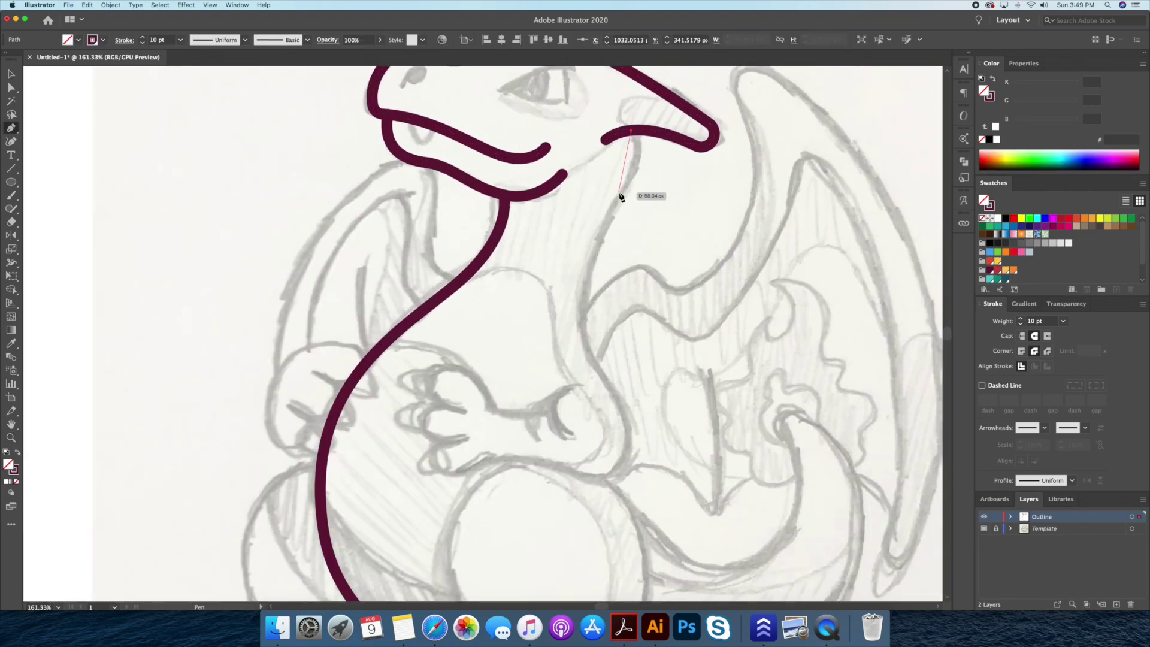
{"action": "mouse_move", "coordinate": [584, 341]}
{"action": "left_mouse_down"}
{"action": "mouse_move", "coordinate": [635, 459]}
{"action": "mouse_move", "coordinate": [622, 483]}
{"action": "left_mouse_up"}
{"action": "left_click_drag", "start_coordinate": [532, 462], "coordinate": [488, 460]}
{"action": "key", "text": "v"}
{"action": "left_click", "coordinate": [575, 375]}
Add the short claw stroke and a segment joining the arm to the claw curl
{"action": "left_click", "coordinate": [581, 382]}
{"action": "left_click", "coordinate": [567, 436]}
{"action": "key", "text": "shift+grave"}
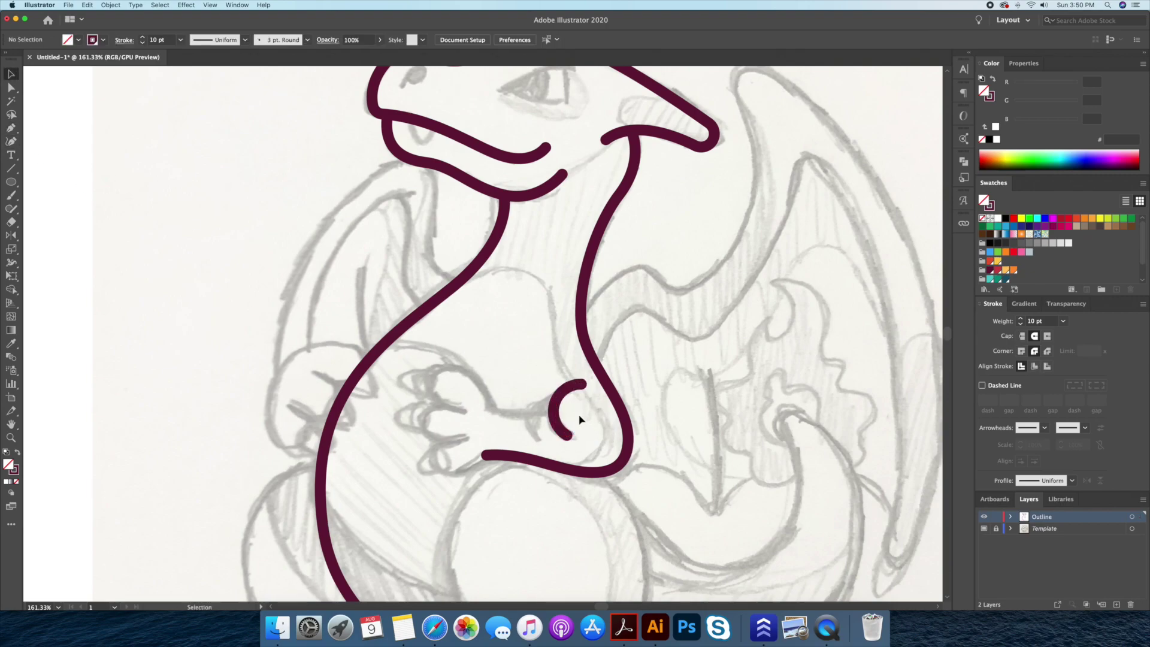
{"action": "scroll", "coordinate": [578, 414], "scroll_direction": "up", "scroll_amount": 3}
{"action": "key", "text": "p"}
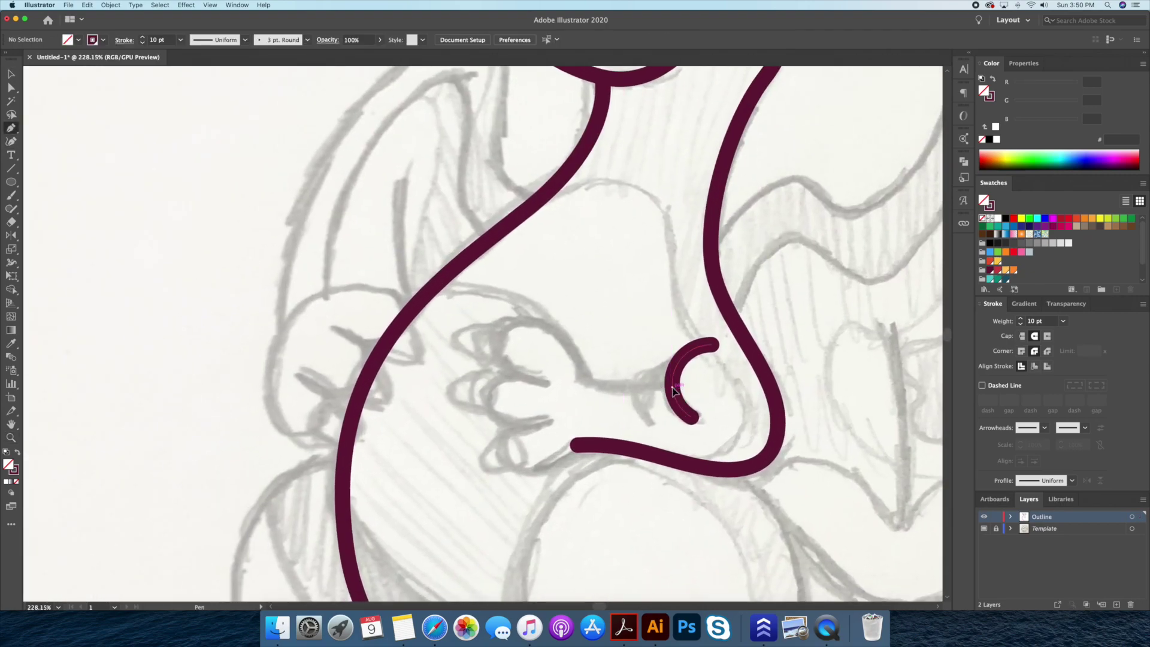
{"action": "left_click", "coordinate": [578, 383]}
{"action": "key", "text": "v"}
{"action": "left_click", "coordinate": [615, 352]}
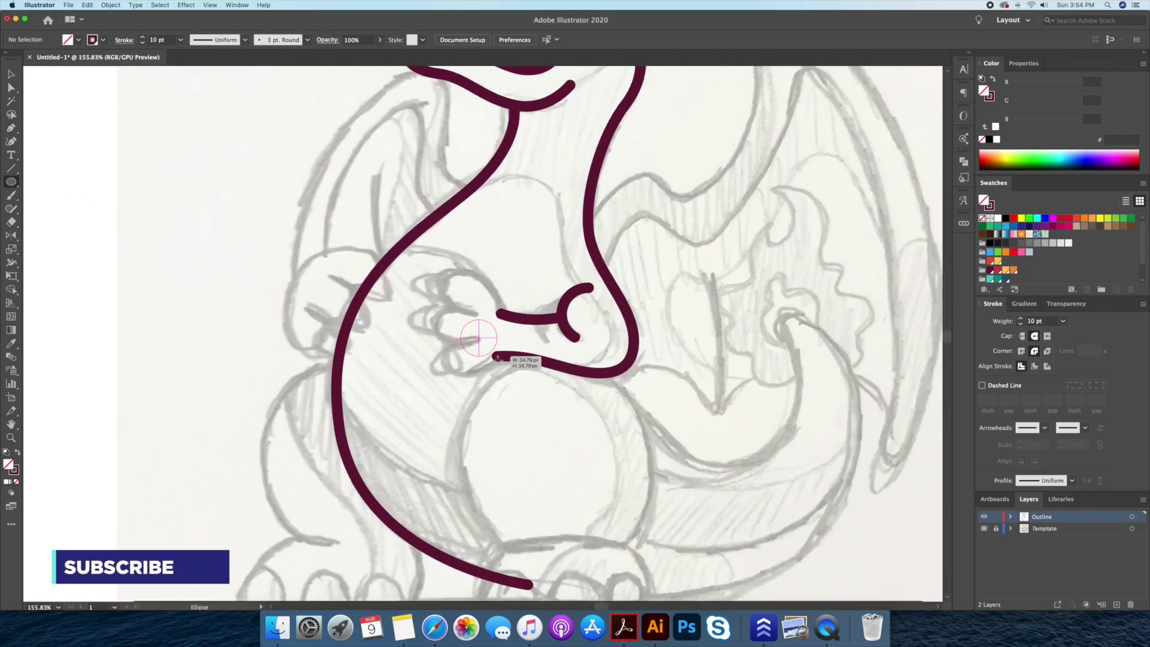
Draw a slightly shortened oval paw at the forearm's end and merge it with the arm
{"action": "left_click_drag", "start_coordinate": [505, 369], "coordinate": [505, 369]}
{"action": "key", "text": "v"}
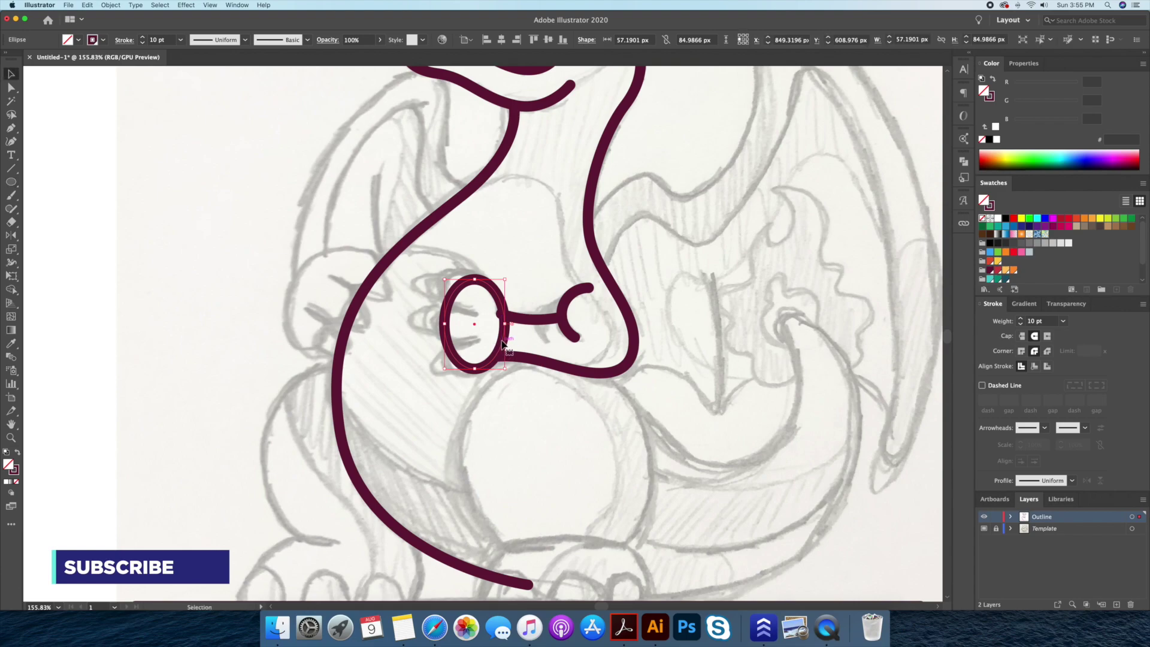
{"action": "left_click_drag", "start_coordinate": [476, 279], "coordinate": [478, 282]}
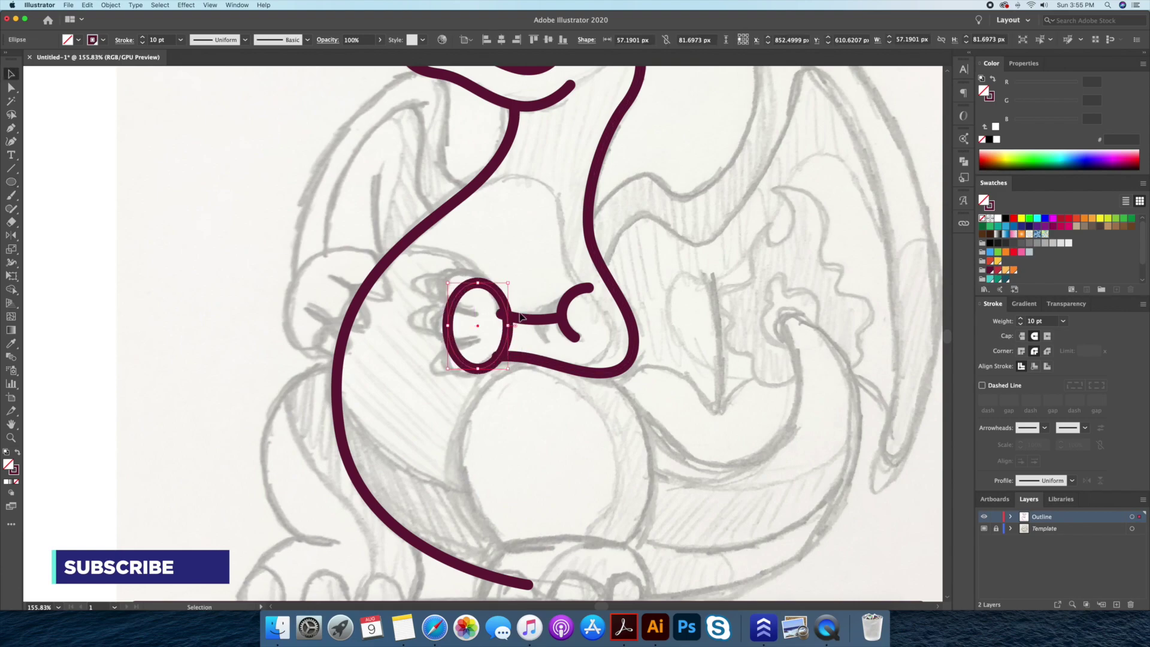
{"action": "key", "text": "z"}
{"action": "left_click_drag", "start_coordinate": [529, 322], "coordinate": [544, 281]}
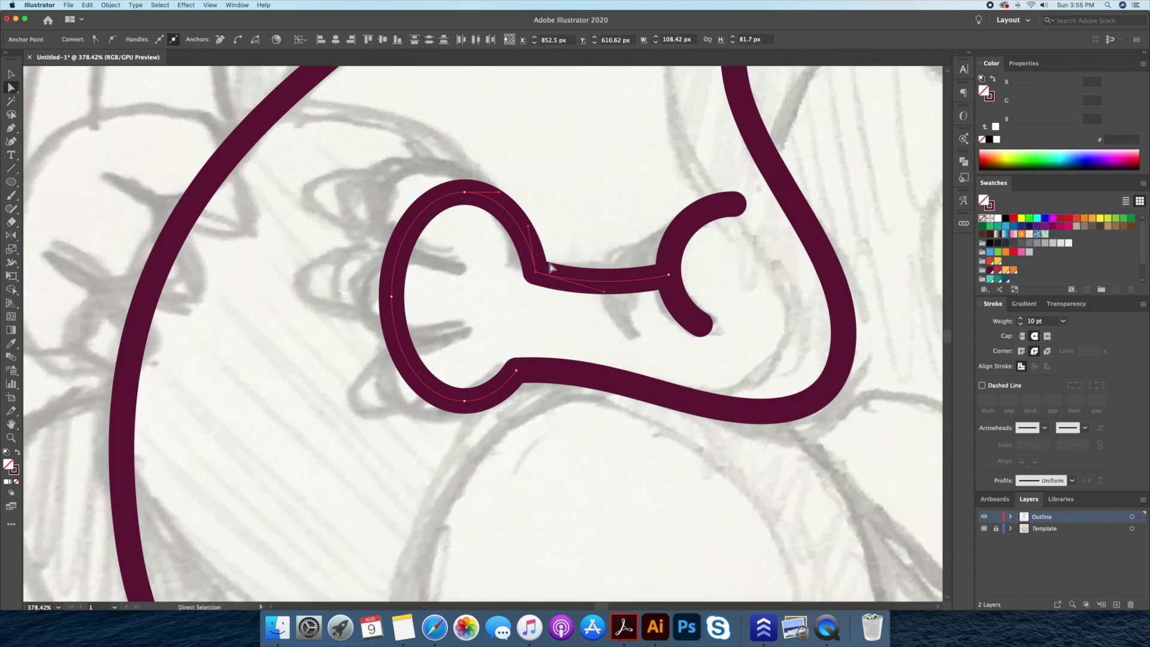
{"action": "key", "text": "v"}
{"action": "left_click", "coordinate": [561, 294]}
{"action": "key", "text": "z"}
{"action": "left_click_drag", "start_coordinate": [574, 259], "coordinate": [546, 244]}
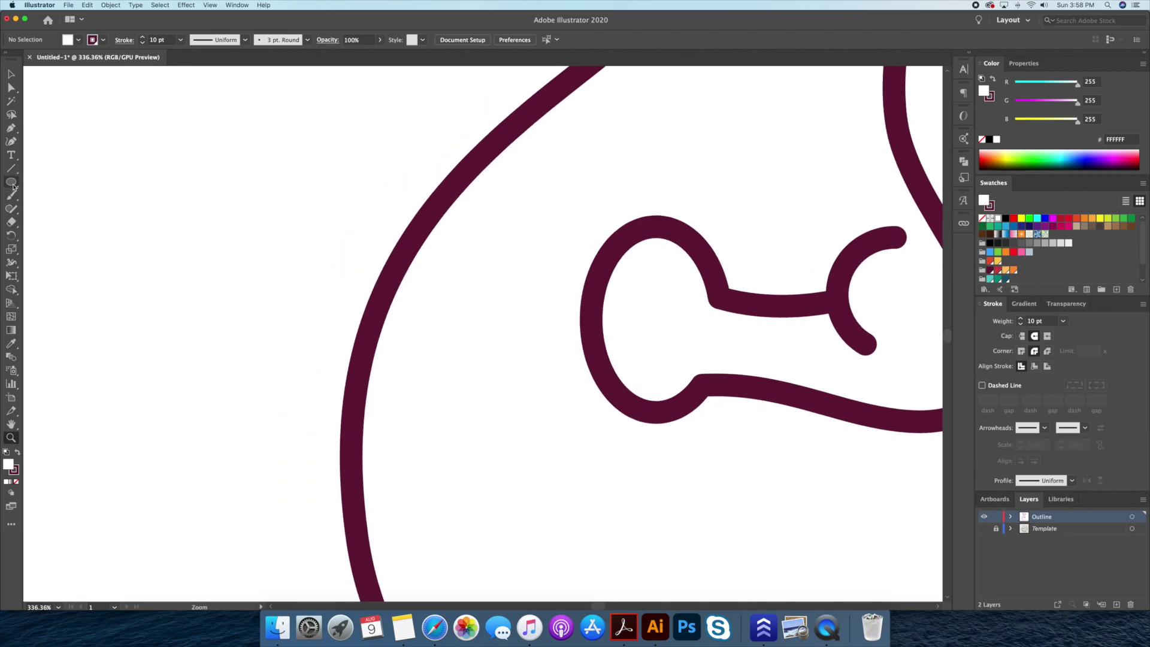
Draw a three-sided polygon and reshape it into a right triangle
{"action": "left_click_drag", "start_coordinate": [10, 185], "coordinate": [65, 222]}
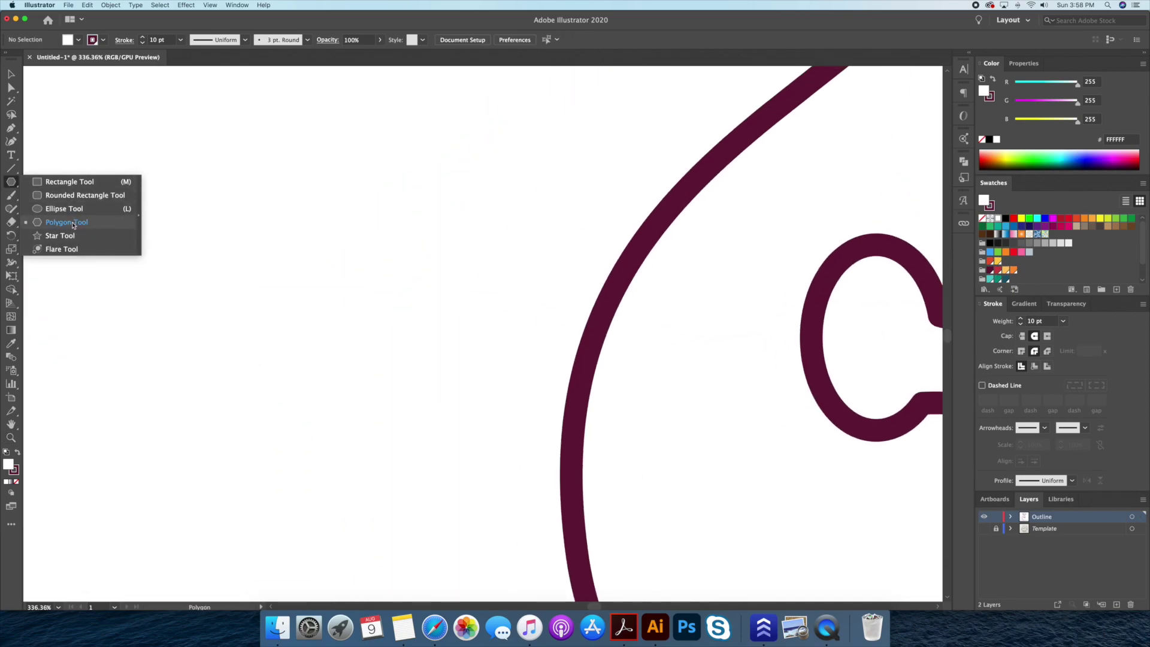
{"action": "left_click", "coordinate": [311, 273]}
{"action": "type", "text": "3"}
{"action": "key", "text": "Return"}
{"action": "key", "text": "v"}
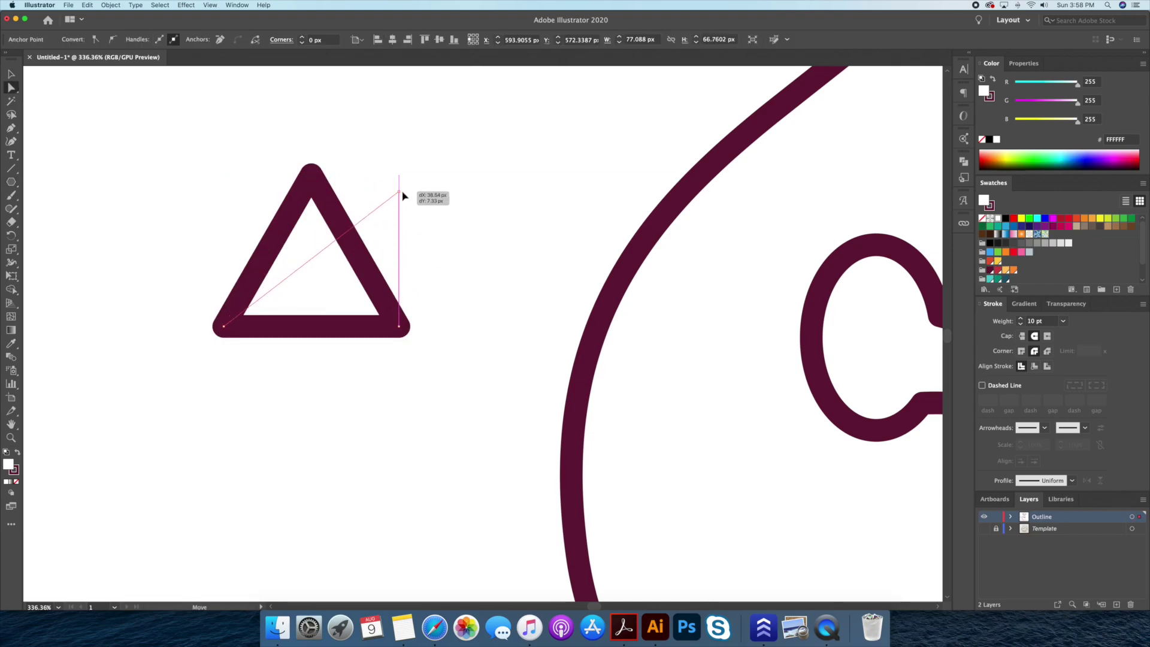
{"action": "left_click_drag", "start_coordinate": [312, 181], "coordinate": [400, 197]}
{"action": "left_click", "coordinate": [214, 170]}
Curve the triangle's top and bottom edges into a teardrop claw shape
{"action": "left_click", "coordinate": [311, 327]}
{"action": "left_click", "coordinate": [10, 141]}
{"action": "left_click_drag", "start_coordinate": [311, 273], "coordinate": [309, 257]}
{"action": "mouse_move", "coordinate": [333, 329]}
{"action": "left_mouse_down"}
{"action": "mouse_move", "coordinate": [322, 271]}
{"action": "mouse_move", "coordinate": [872, 263]}
{"action": "left_mouse_up"}
{"action": "key", "text": "a"}
{"action": "key", "text": "v"}
Duplicate the teardrop onto the paw as claws, rotate the upper one, and show the sketch
{"action": "scroll", "coordinate": [661, 251], "scroll_direction": "right", "scroll_amount": 5}
{"action": "left_click_drag", "start_coordinate": [661, 252], "coordinate": [641, 314]}
{"action": "left_click", "coordinate": [651, 266]}
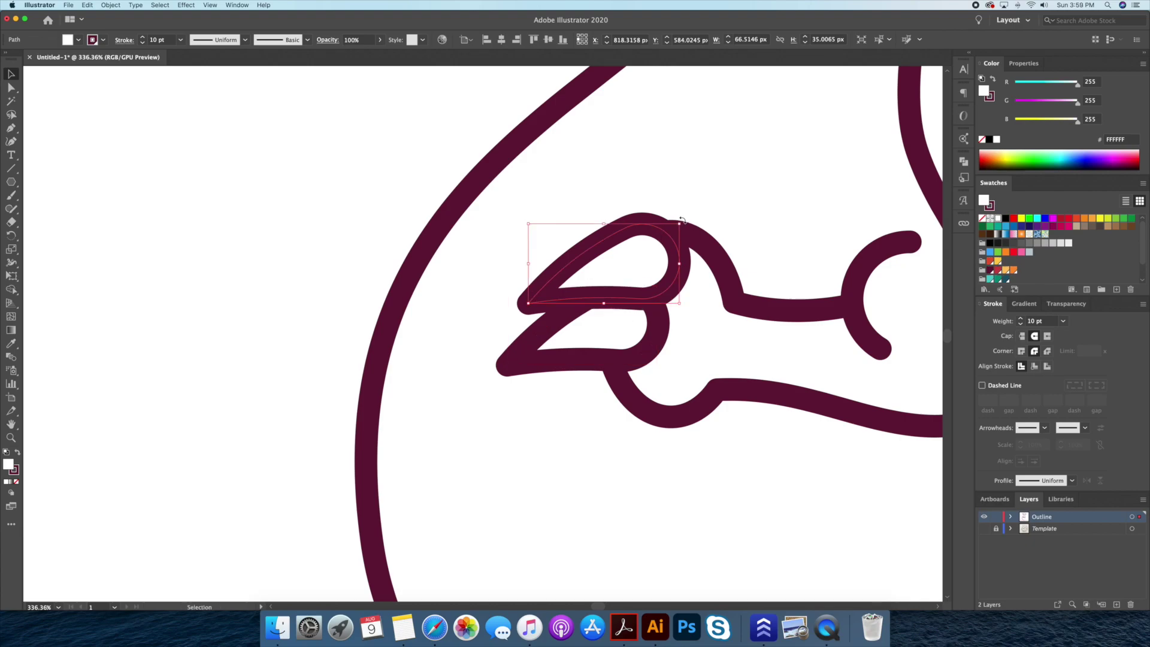
{"action": "left_click_drag", "start_coordinate": [655, 260], "coordinate": [628, 241]}
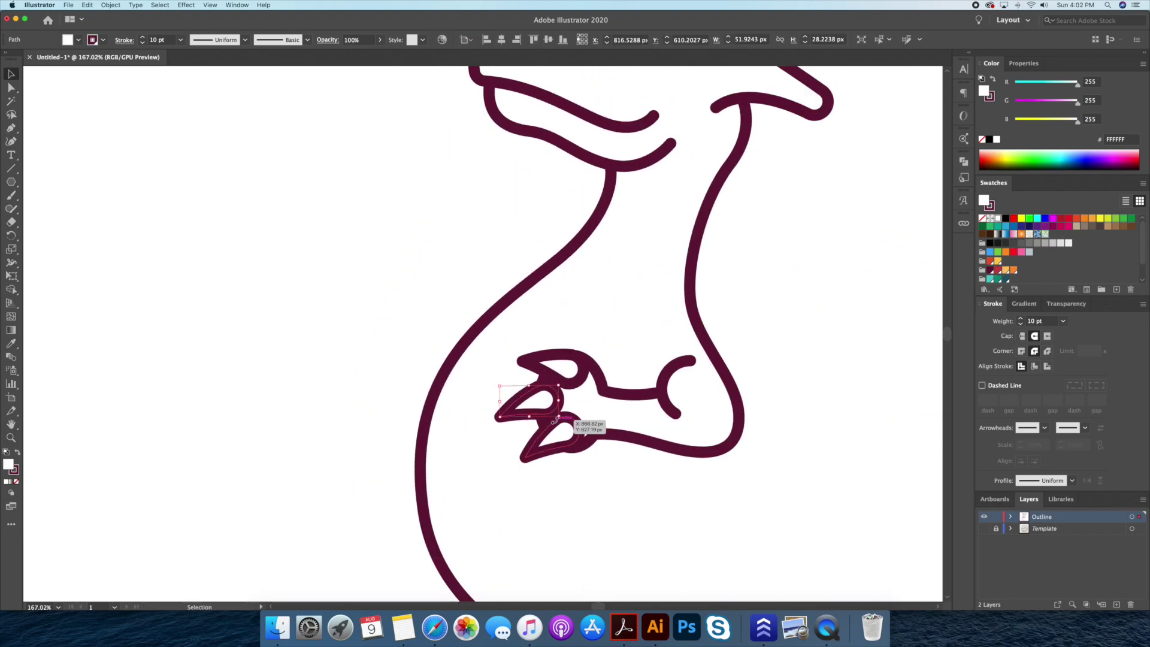
{"action": "key", "text": "Up"}
{"action": "key", "text": "Up"}
{"action": "key", "text": "Left"}
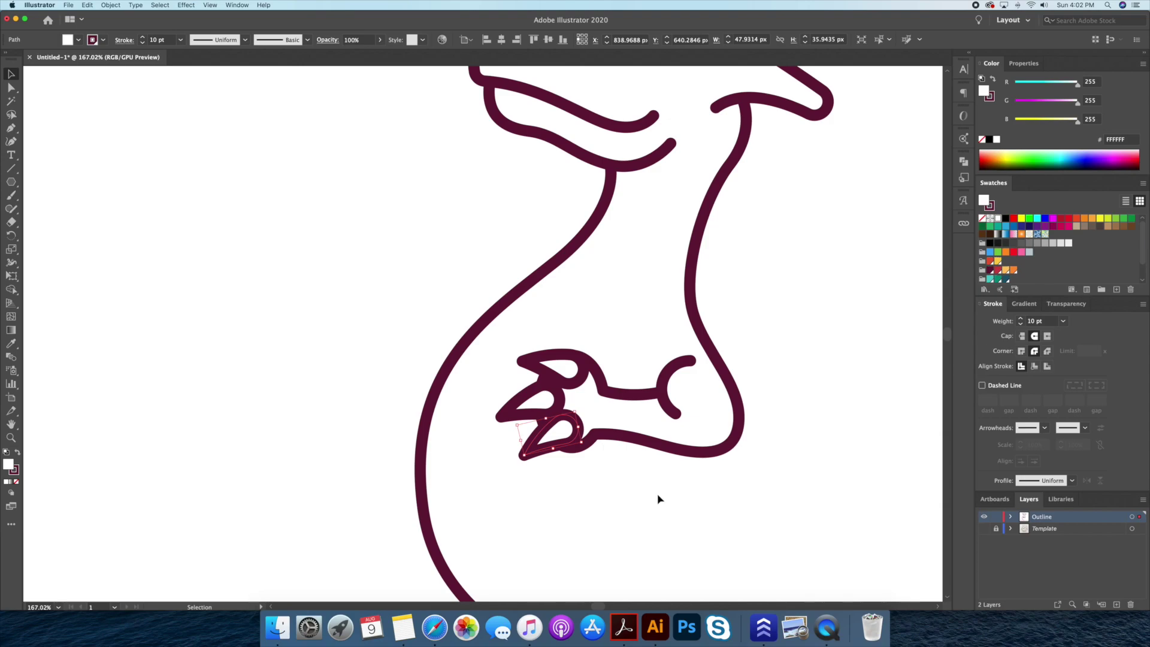
{"action": "left_click", "coordinate": [658, 499]}
{"action": "key", "text": "z"}
{"action": "left_click_drag", "start_coordinate": [658, 499], "coordinate": [560, 462]}
{"action": "left_click", "coordinate": [983, 529]}
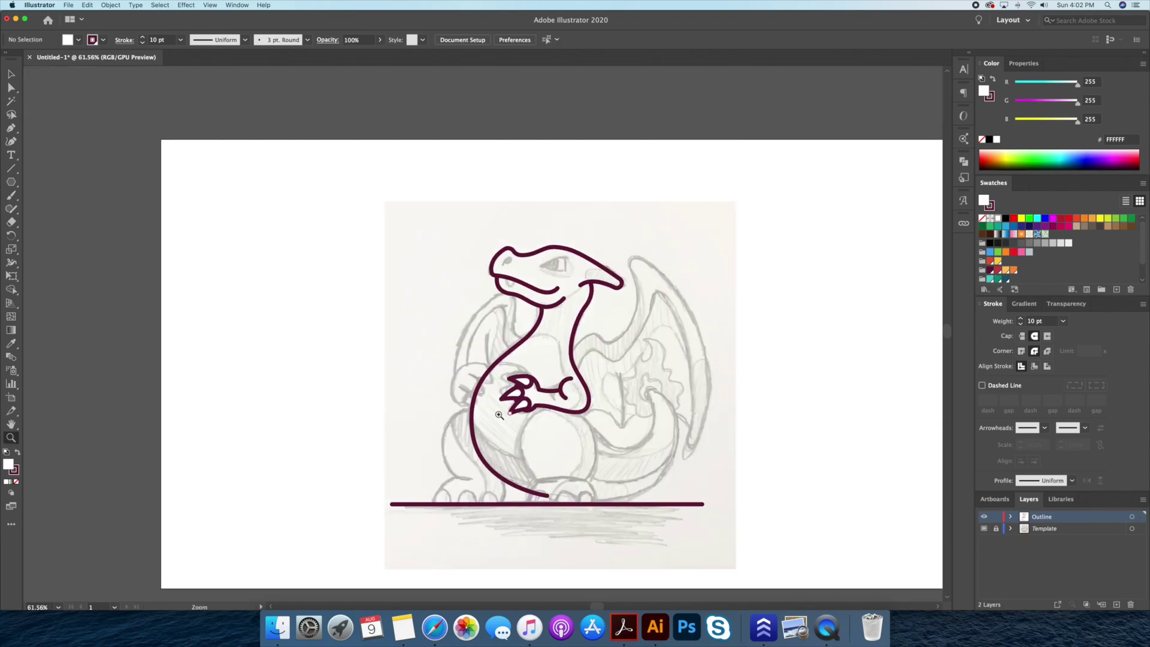
Draw a tilted white oval for the second hand and place it on the neck line
{"action": "left_click_drag", "start_coordinate": [519, 417], "coordinate": [599, 419]}
{"action": "left_click_drag", "start_coordinate": [13, 186], "coordinate": [72, 208]}
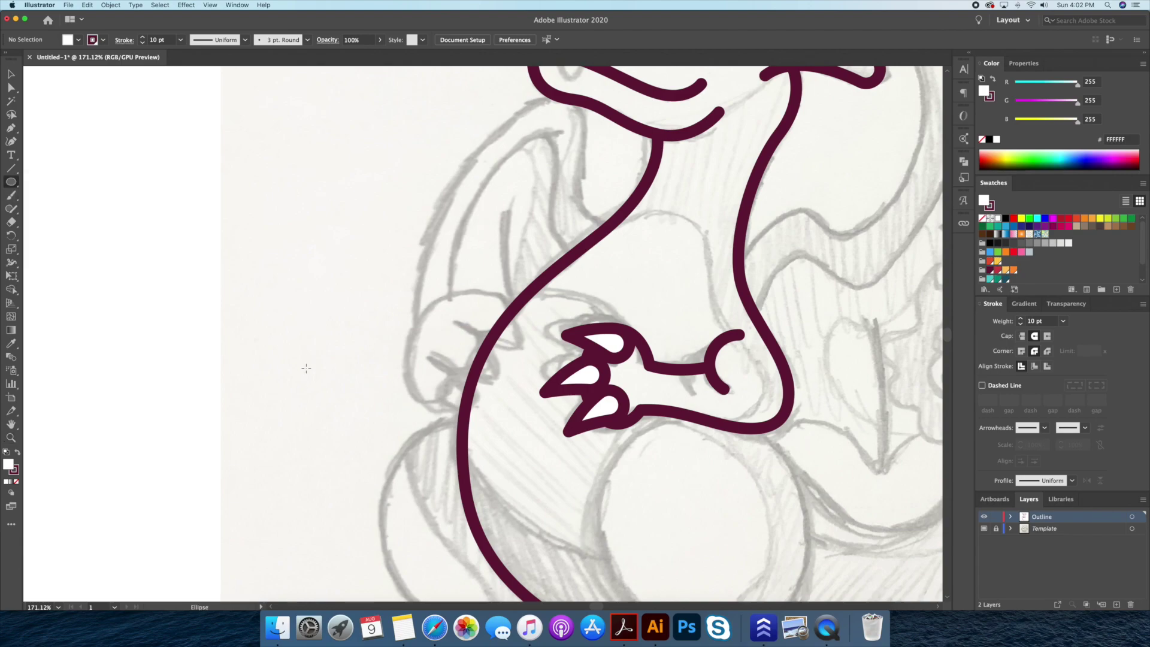
{"action": "left_click_drag", "start_coordinate": [299, 349], "coordinate": [377, 464]}
{"action": "key", "text": "v"}
{"action": "left_click_drag", "start_coordinate": [378, 351], "coordinate": [394, 371]}
{"action": "left_click_drag", "start_coordinate": [314, 459], "coordinate": [448, 395]}
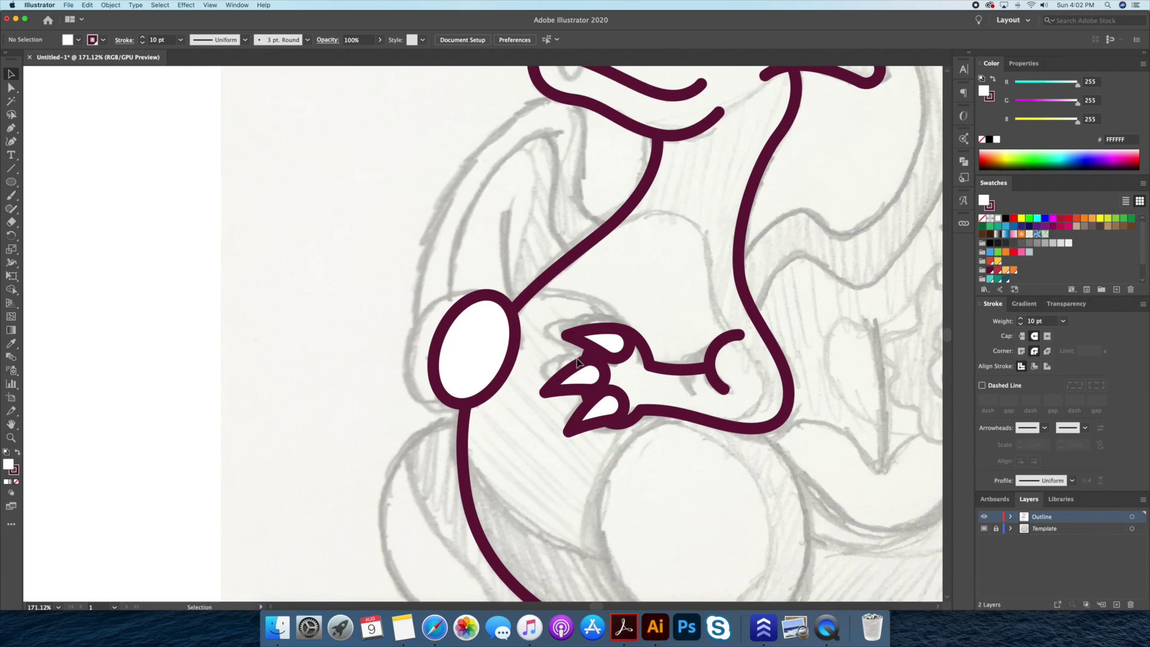
Reflect the claw shape and move it onto the top of the oval
{"action": "right_click", "coordinate": [382, 338]}
{"action": "mouse_move", "coordinate": [429, 472]}
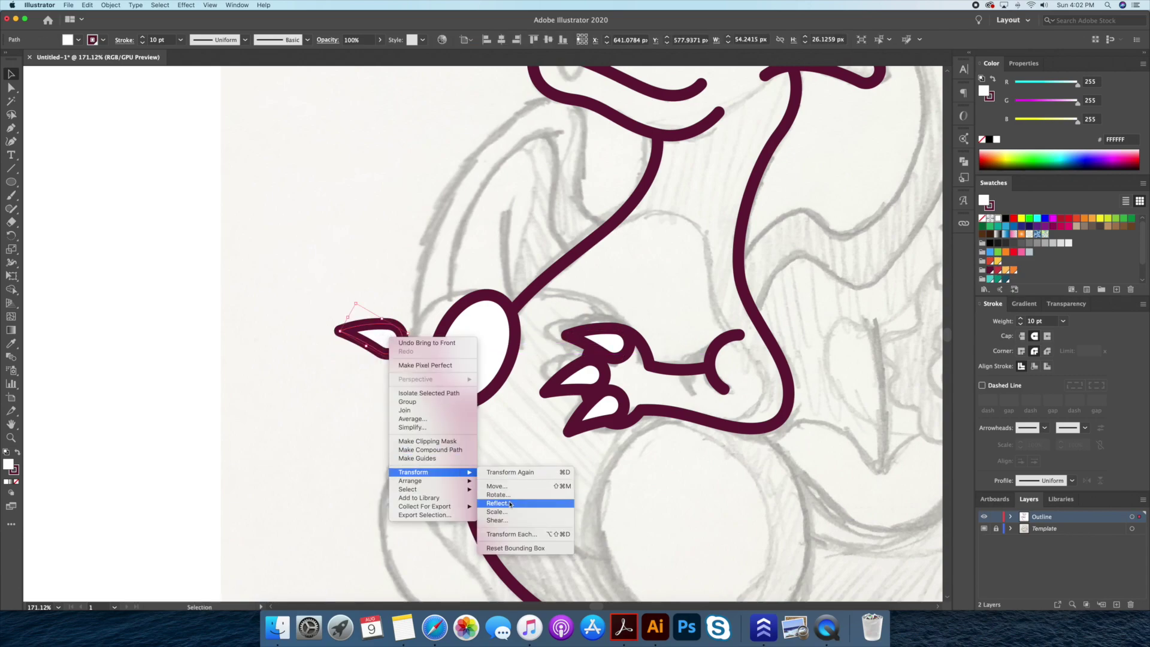
{"action": "left_click", "coordinate": [497, 505]}
{"action": "left_click", "coordinate": [413, 306]}
{"action": "mouse_move", "coordinate": [365, 342]}
{"action": "left_mouse_down"}
{"action": "mouse_move", "coordinate": [512, 345]}
{"action": "mouse_move", "coordinate": [482, 401]}
{"action": "mouse_move", "coordinate": [445, 278]}
{"action": "left_mouse_up"}
{"action": "left_click", "coordinate": [473, 296]}
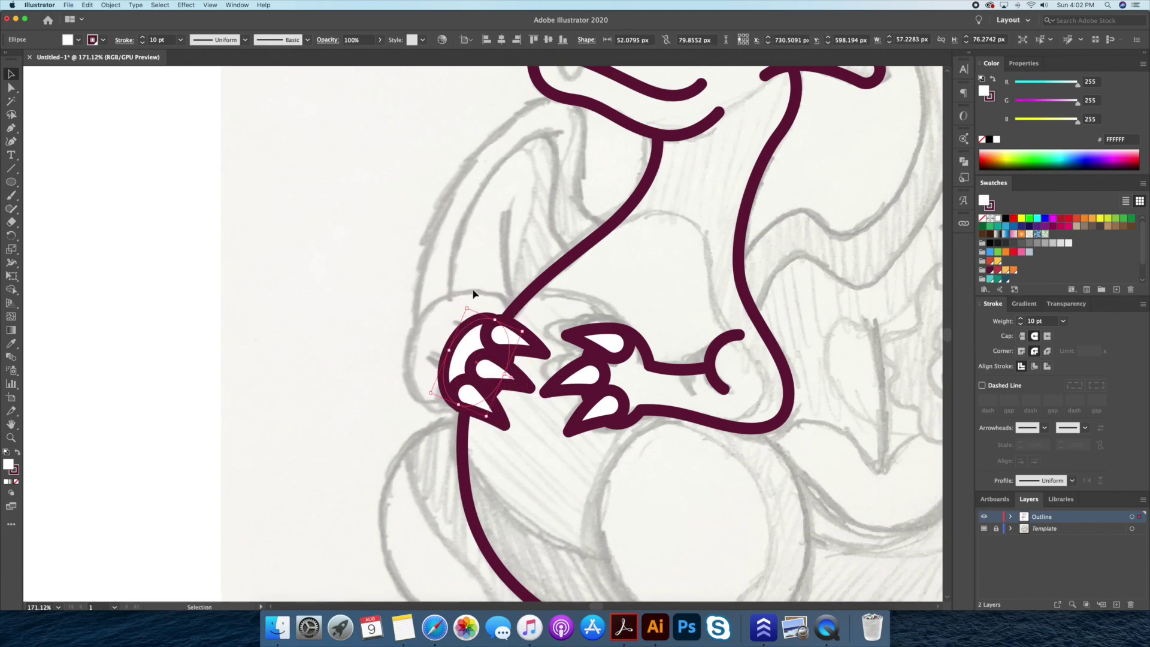
Check the new hand up close, zoom out to the whole dragon, and hide the sketch
{"action": "key", "text": "z"}
{"action": "left_click_drag", "start_coordinate": [383, 413], "coordinate": [628, 374]}
{"action": "left_click", "coordinate": [450, 359], "text": "alt"}
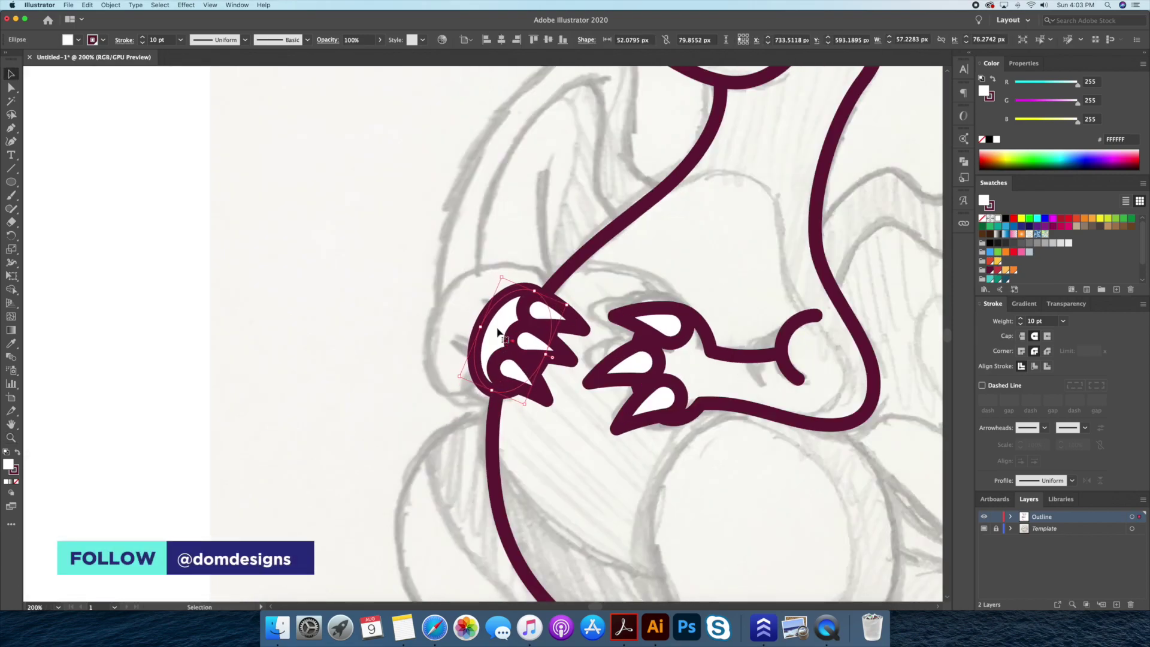
{"action": "key", "text": "super+shift+a"}
{"action": "left_click", "coordinate": [432, 408], "text": "alt"}
{"action": "left_click", "coordinate": [984, 528]}
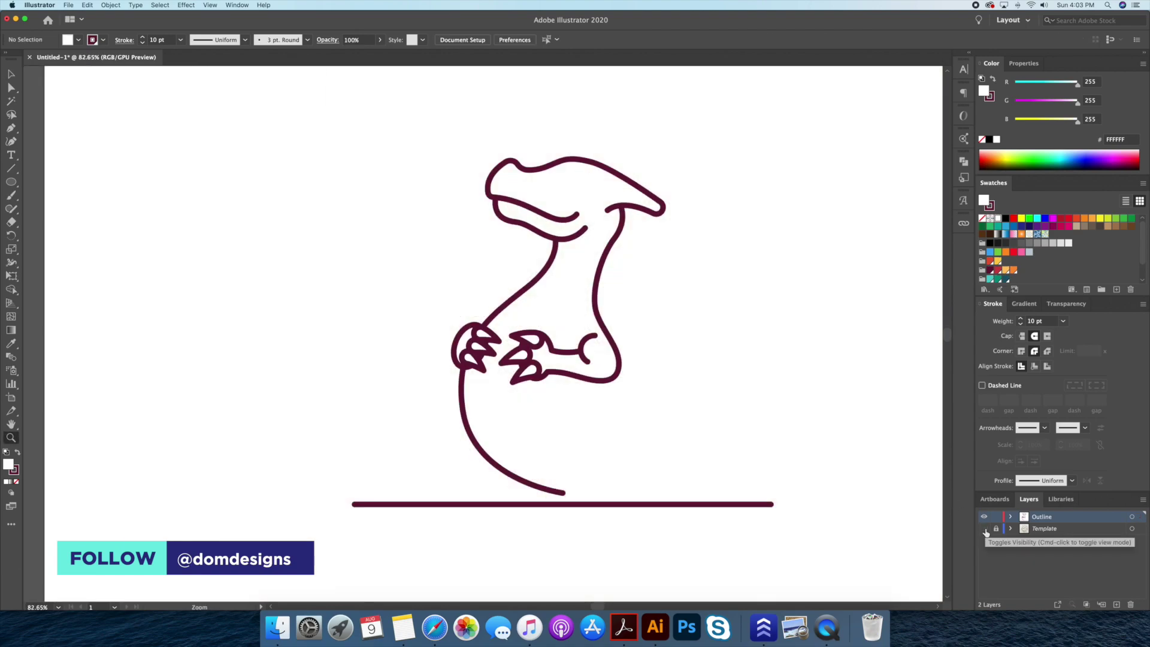
Toggle the sketch template to compare the outline, fitting the artboard in view
{"action": "left_click", "coordinate": [984, 528]}
{"action": "key", "text": "super+0"}
{"action": "key", "text": "v"}
{"action": "left_click", "coordinate": [984, 528]}
{"action": "scroll", "coordinate": [590, 405], "scroll_direction": "right", "scroll_amount": 3}
{"action": "scroll", "coordinate": [545, 323], "scroll_direction": "down", "scroll_amount": 3}
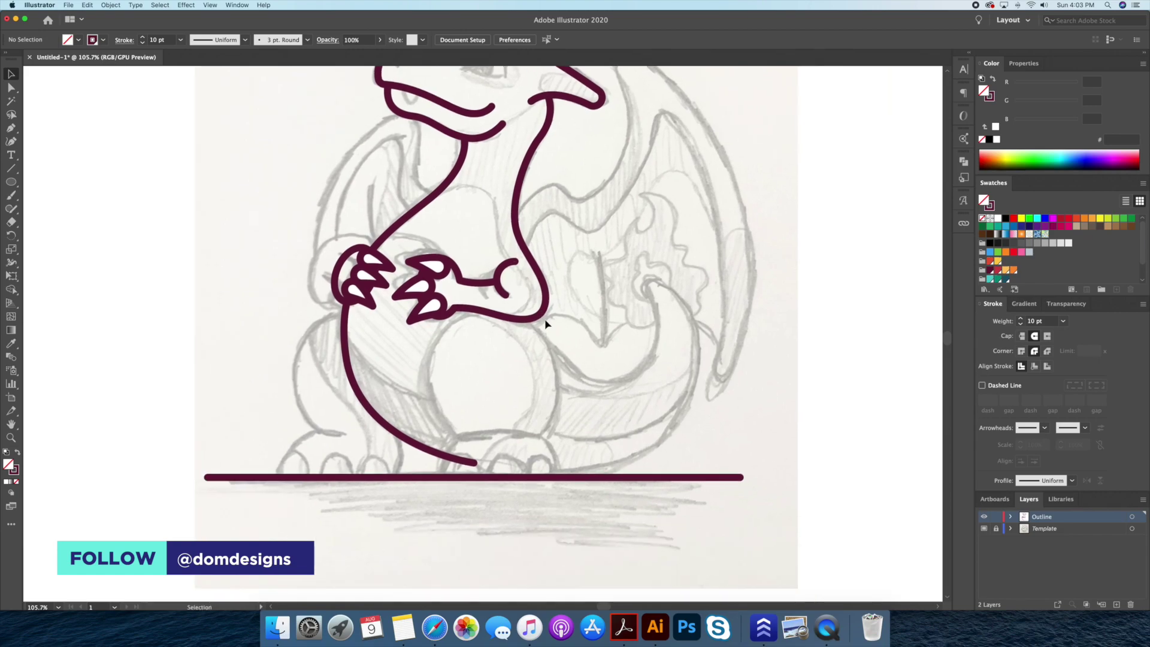
Draw a rectangle for the foot just above the ground line
{"action": "left_click_drag", "start_coordinate": [9, 182], "coordinate": [66, 182]}
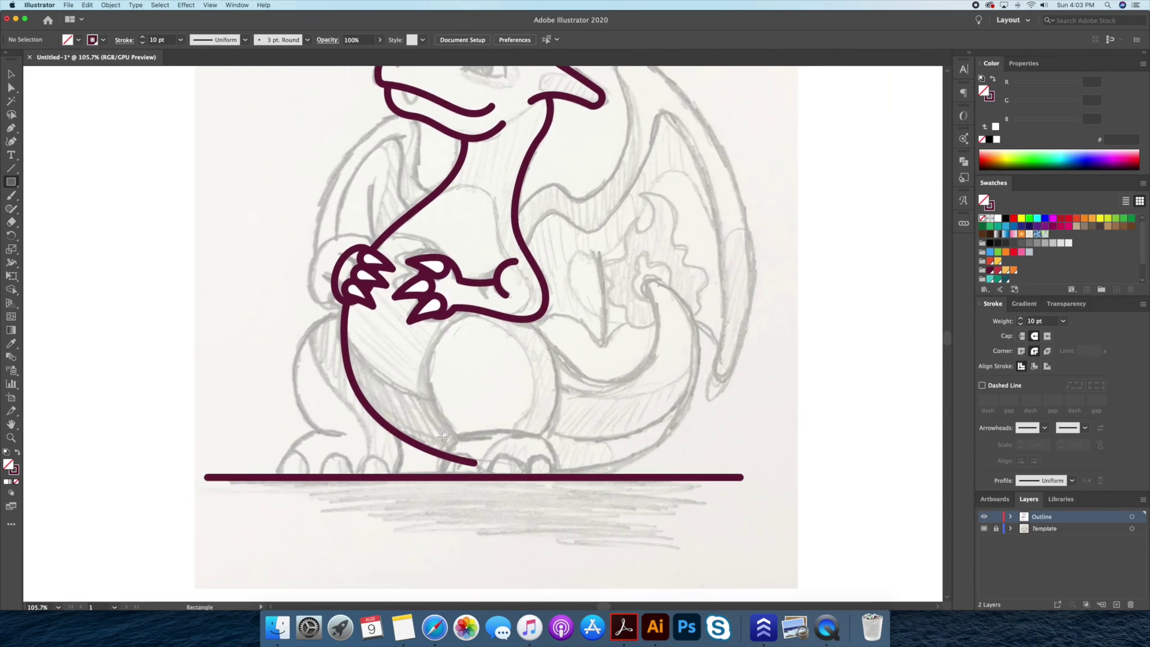
{"action": "left_click_drag", "start_coordinate": [509, 462], "coordinate": [558, 476]}
{"action": "scroll", "coordinate": [527, 461], "scroll_direction": "up", "scroll_amount": 3}
{"action": "key", "text": "v"}
{"action": "left_click_drag", "start_coordinate": [481, 423], "coordinate": [481, 431]}
Pull the rectangle's top corners inward and bend its top edge into a dome foot
{"action": "key", "text": "a"}
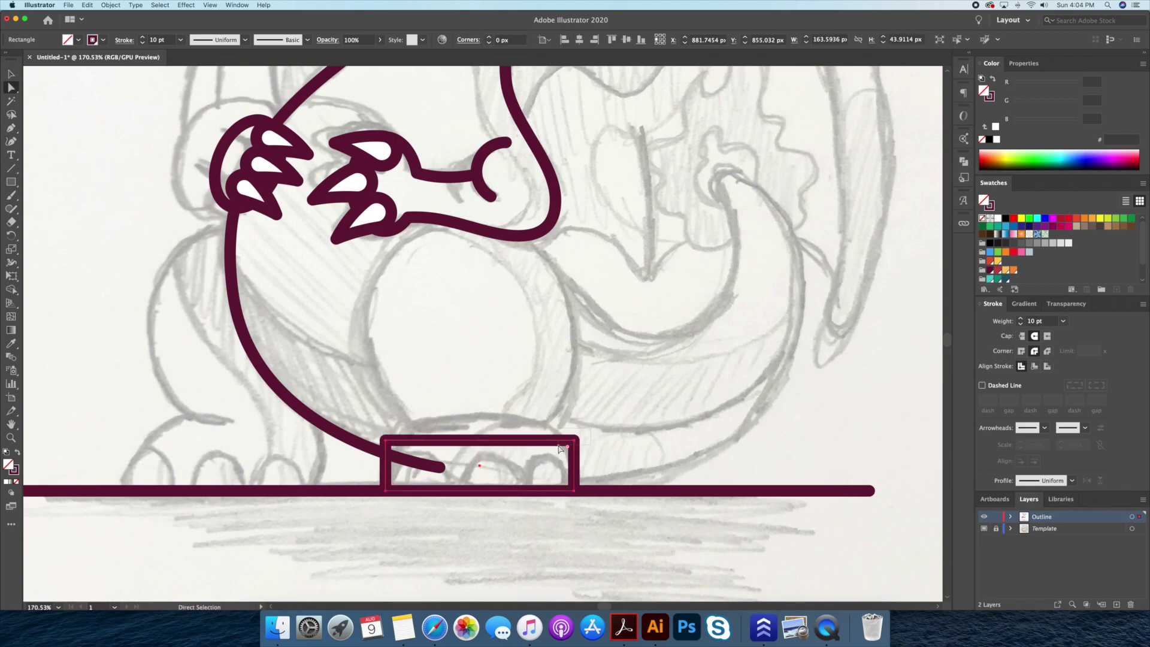
{"action": "left_click_drag", "start_coordinate": [385, 433], "coordinate": [394, 440]}
{"action": "left_click", "coordinate": [16, 185]}
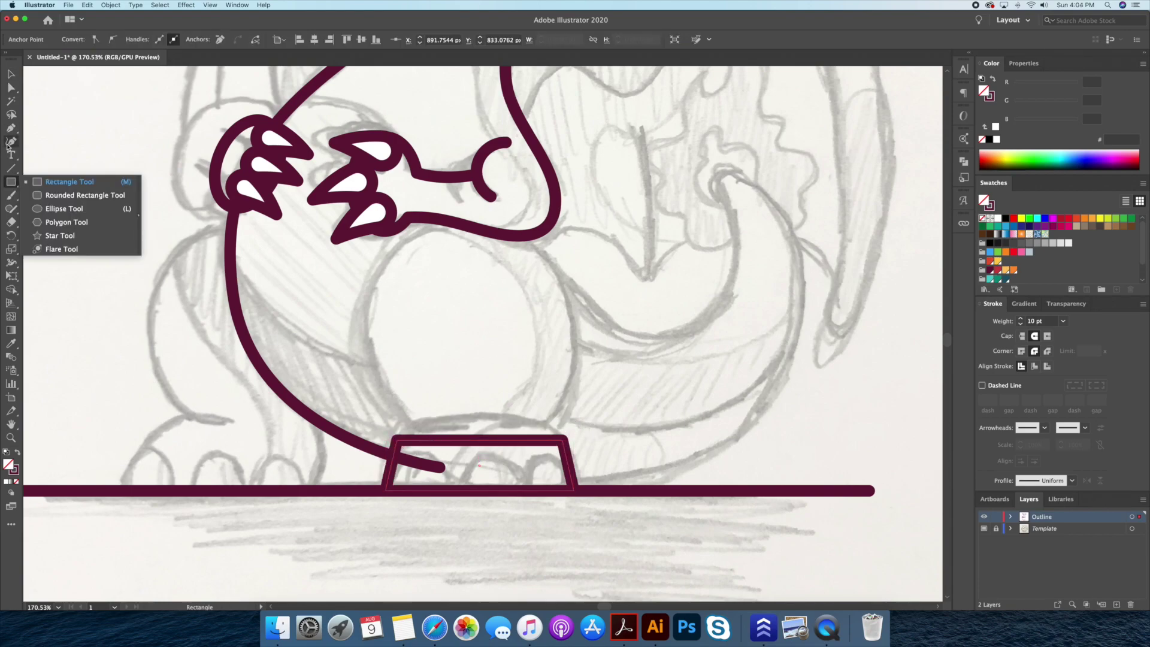
{"action": "mouse_move", "coordinate": [479, 441]}
{"action": "left_mouse_down"}
{"action": "mouse_move", "coordinate": [479, 423]}
{"action": "mouse_move", "coordinate": [462, 467]}
{"action": "left_mouse_up"}
{"action": "key", "text": "shift+m"}
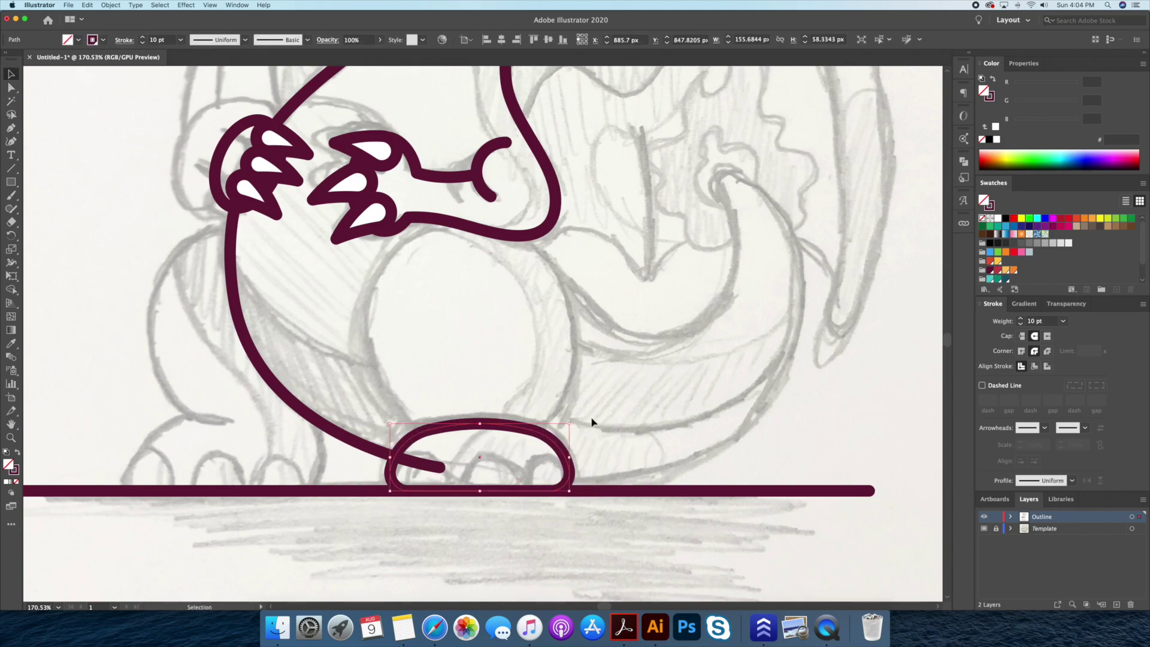
{"action": "left_click", "coordinate": [417, 466], "text": "alt"}
{"action": "key", "text": "super+z"}
{"action": "key", "text": "v"}
{"action": "left_click", "coordinate": [462, 533]}
Begin drawing a large oval for the belly above the foot
{"action": "scroll", "coordinate": [462, 533], "scroll_direction": "up", "scroll_amount": 1}
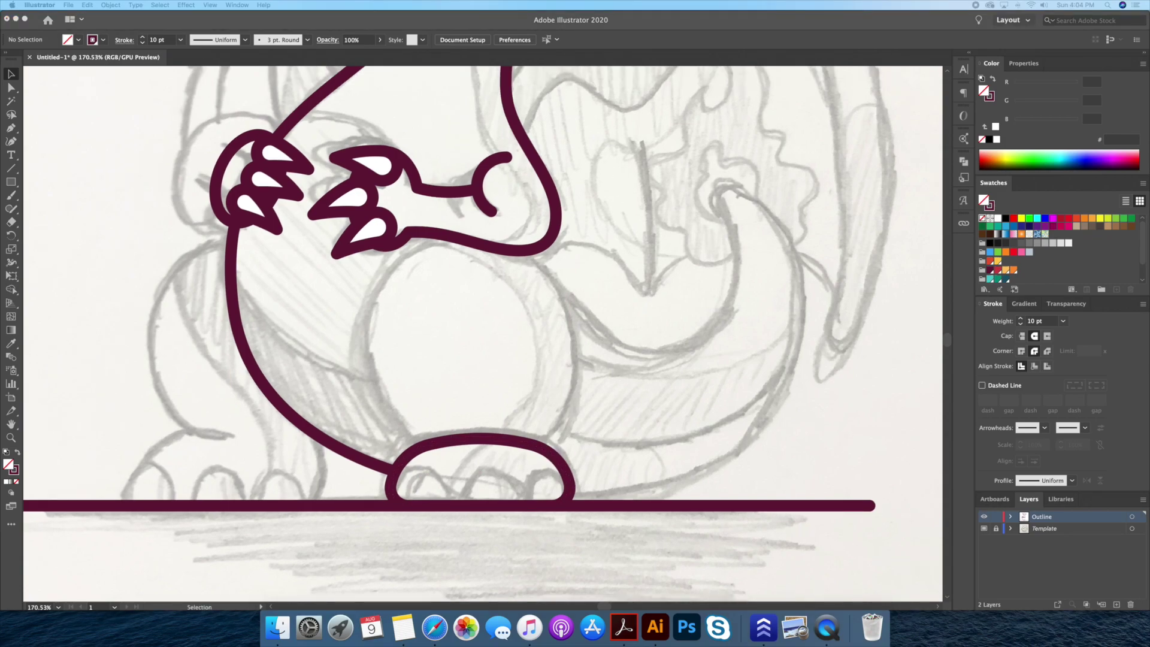
{"action": "left_click_drag", "start_coordinate": [11, 182], "coordinate": [48, 208]}
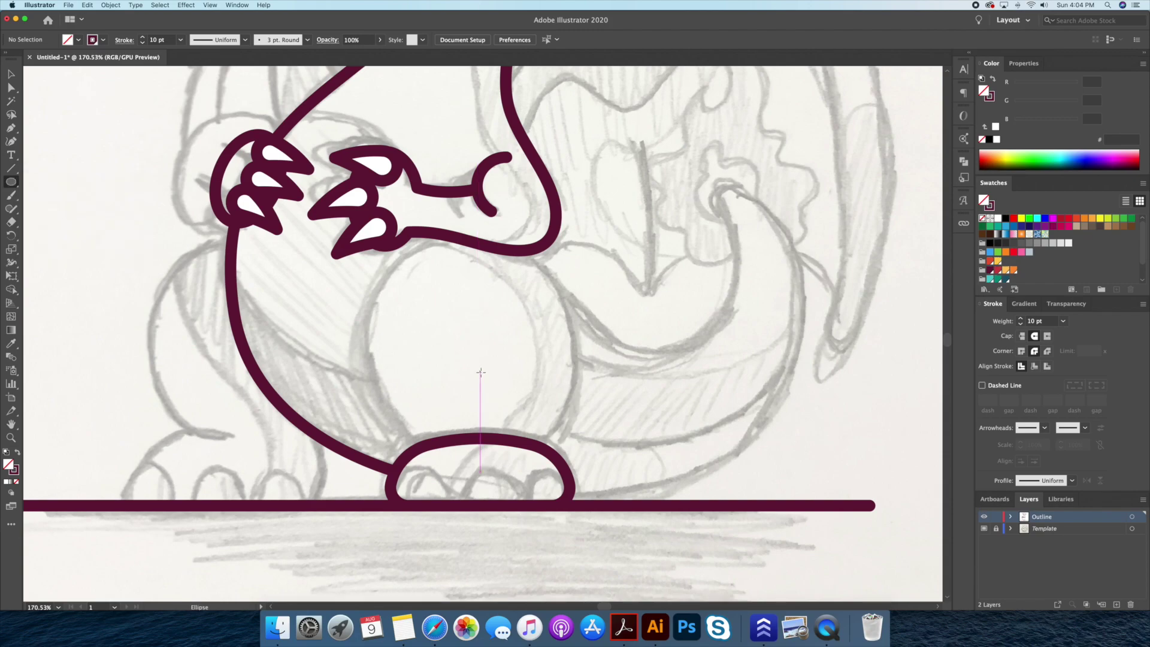
{"action": "left_click_drag", "start_coordinate": [522, 457], "coordinate": [572, 478]}
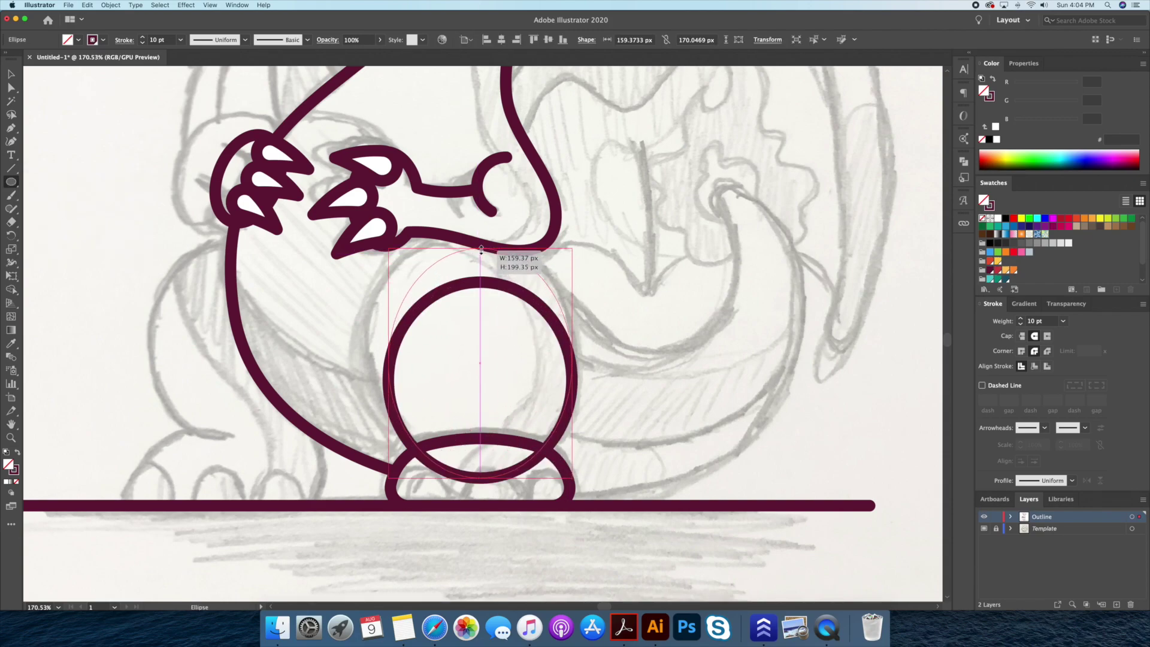
Widen the belly oval leftward and shift it up so its top meets the arms
{"action": "left_click_drag", "start_coordinate": [389, 363], "coordinate": [358, 363]}
{"action": "key", "text": "v"}
{"action": "left_click_drag", "start_coordinate": [573, 323], "coordinate": [570, 303]}
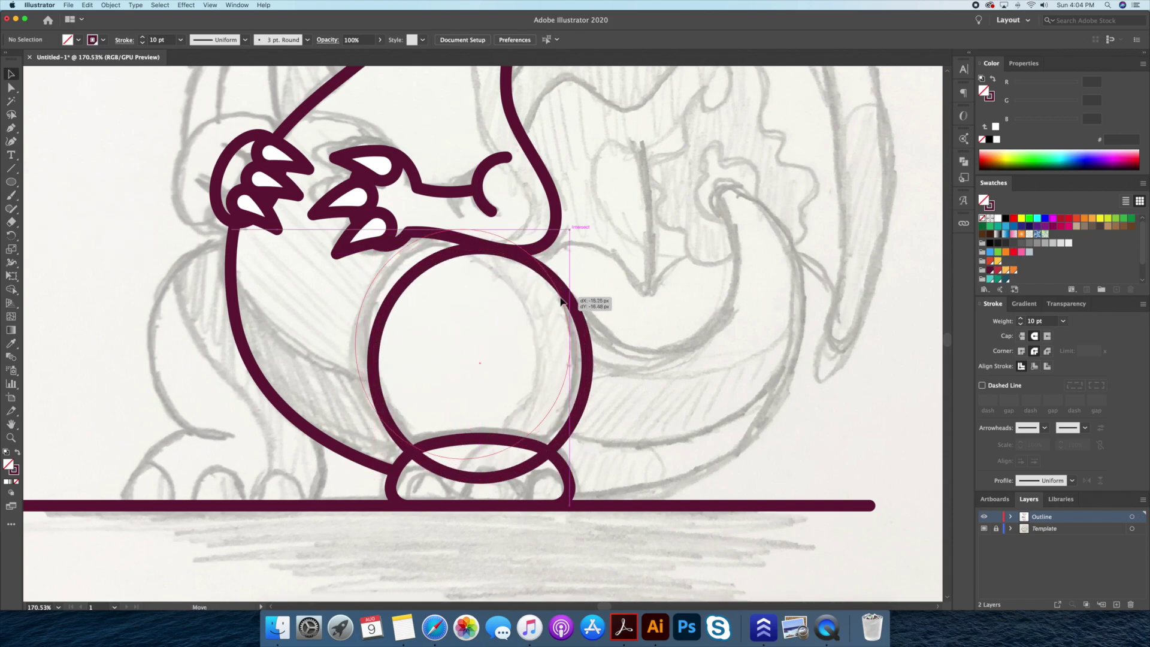
{"action": "left_click_drag", "start_coordinate": [464, 227], "coordinate": [464, 212]}
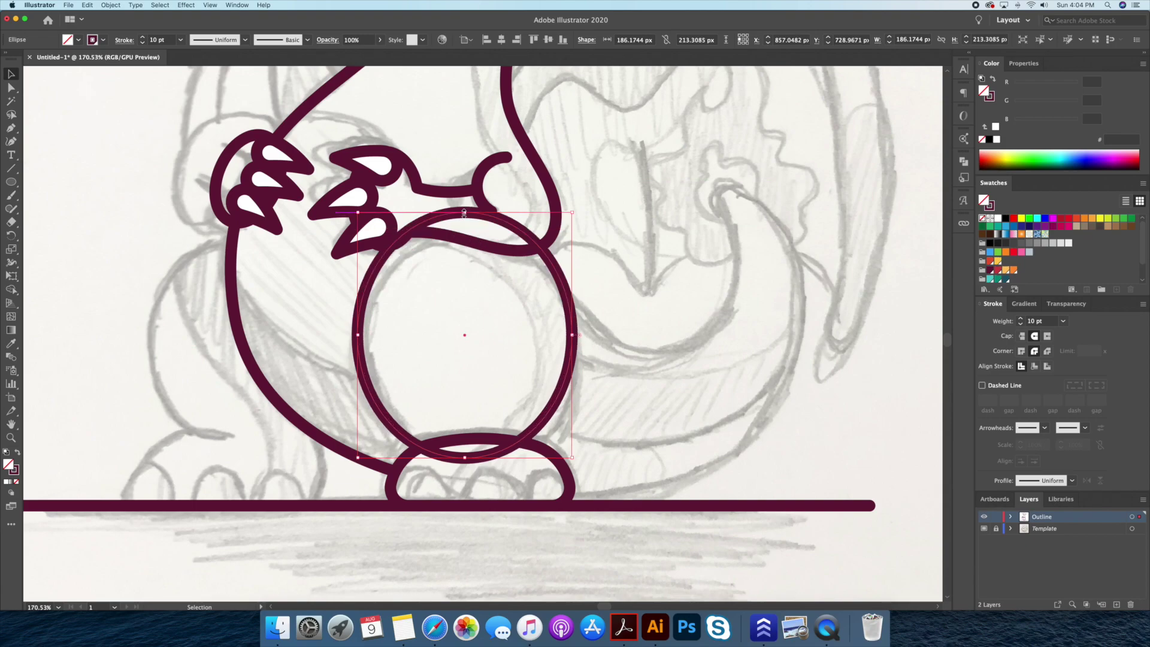
{"action": "left_click_drag", "start_coordinate": [360, 335], "coordinate": [359, 338]}
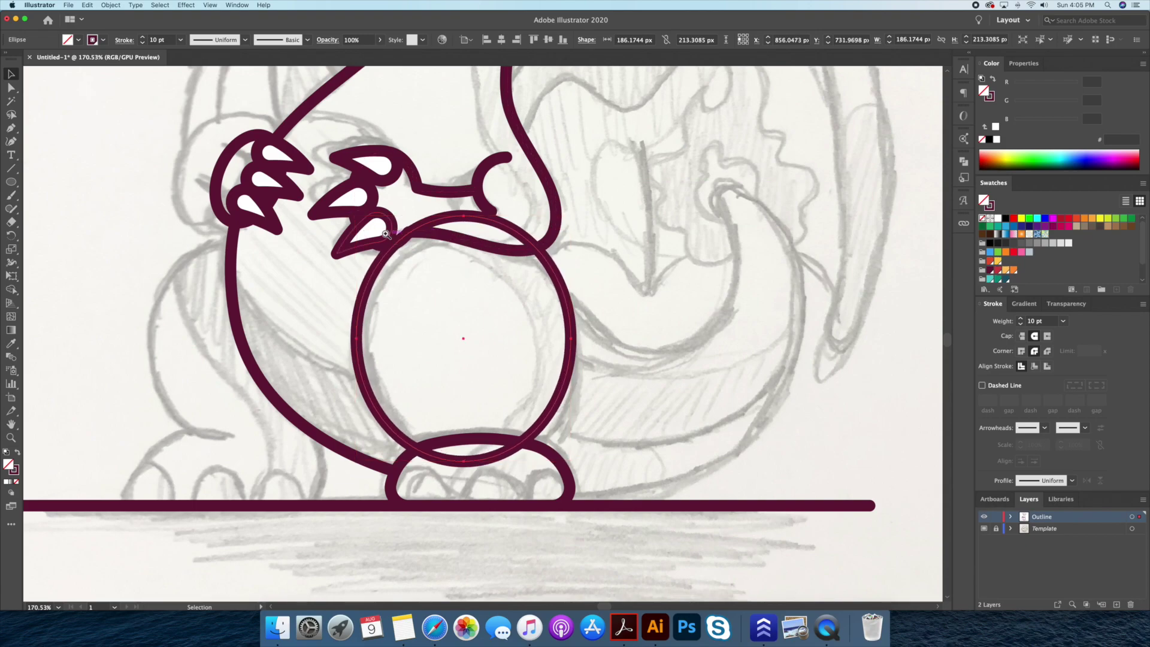
{"action": "scroll", "coordinate": [388, 238], "scroll_direction": "up", "scroll_amount": 5}
{"action": "key", "text": "Up"}
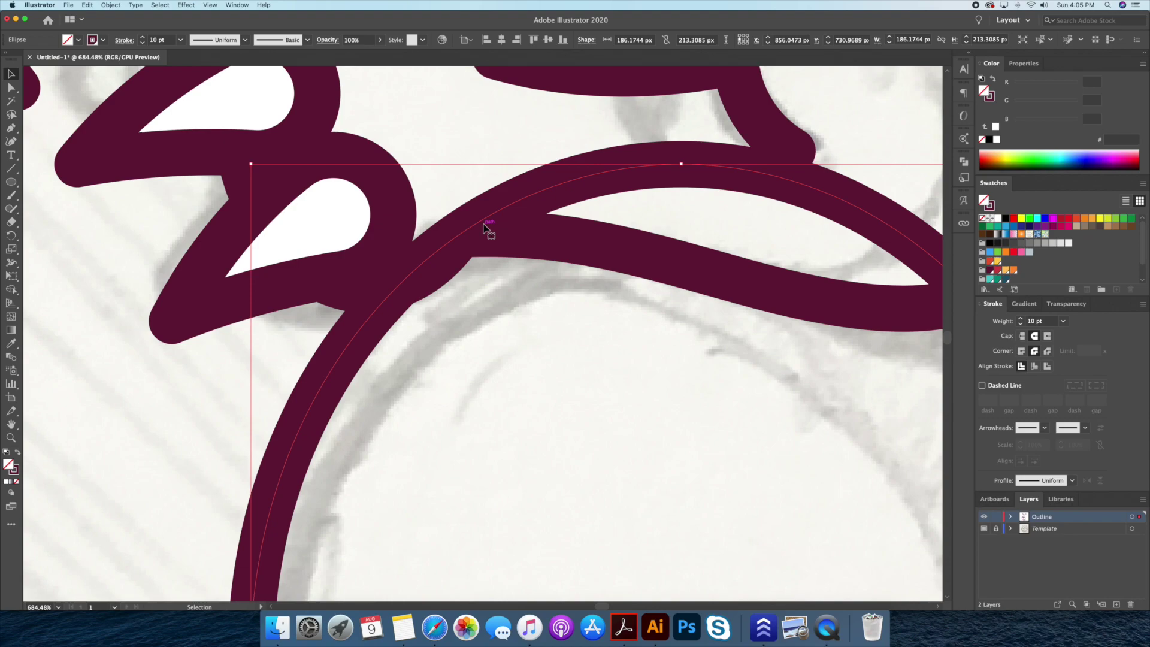
{"action": "scroll", "coordinate": [527, 245], "scroll_direction": "down", "scroll_amount": 4}
Merge the foot with the belly's lower lobe using Shape Builder, removing the dividing arc
{"action": "left_click", "coordinate": [654, 279], "text": "shift"}
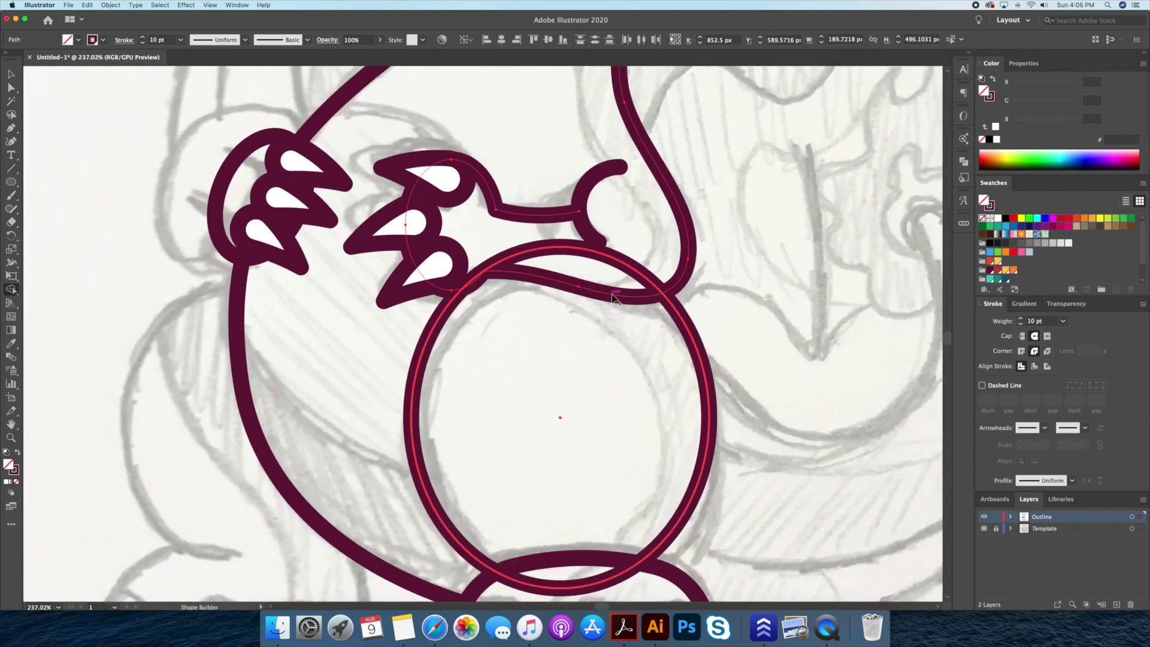
{"action": "key", "text": "shift+m"}
{"action": "scroll", "coordinate": [745, 297], "scroll_direction": "down", "scroll_amount": 5}
{"action": "scroll", "coordinate": [620, 376], "scroll_direction": "up", "scroll_amount": 4}
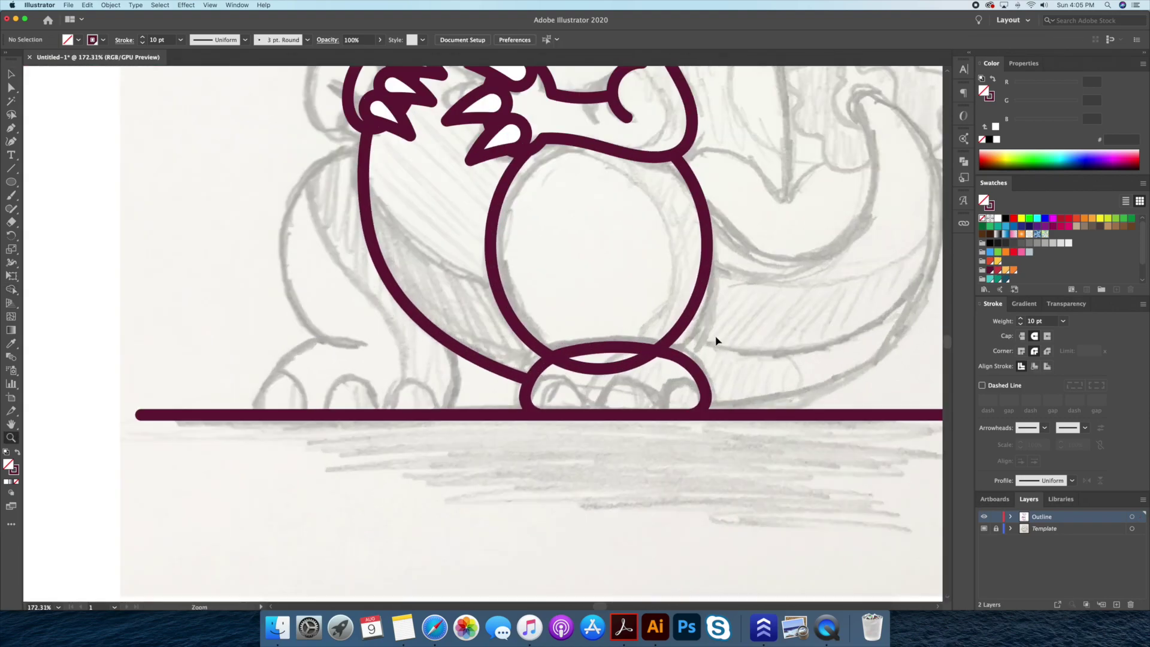
{"action": "left_click_drag", "start_coordinate": [620, 377], "coordinate": [624, 354]}
{"action": "key", "text": "v"}
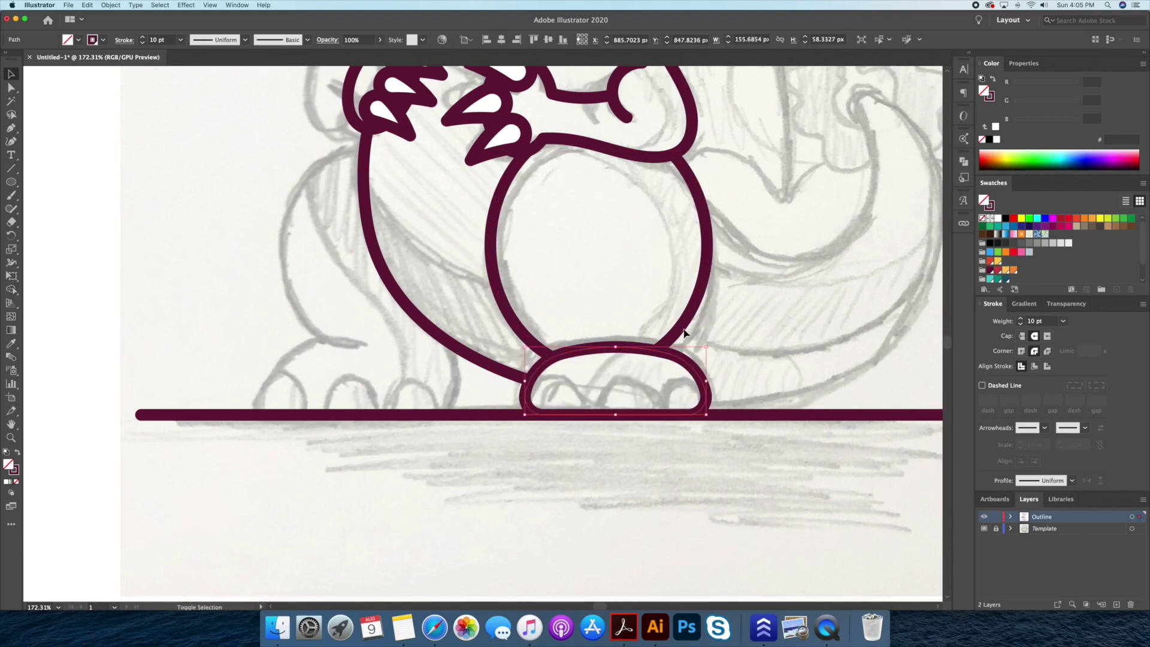
{"action": "left_click", "coordinate": [744, 368]}
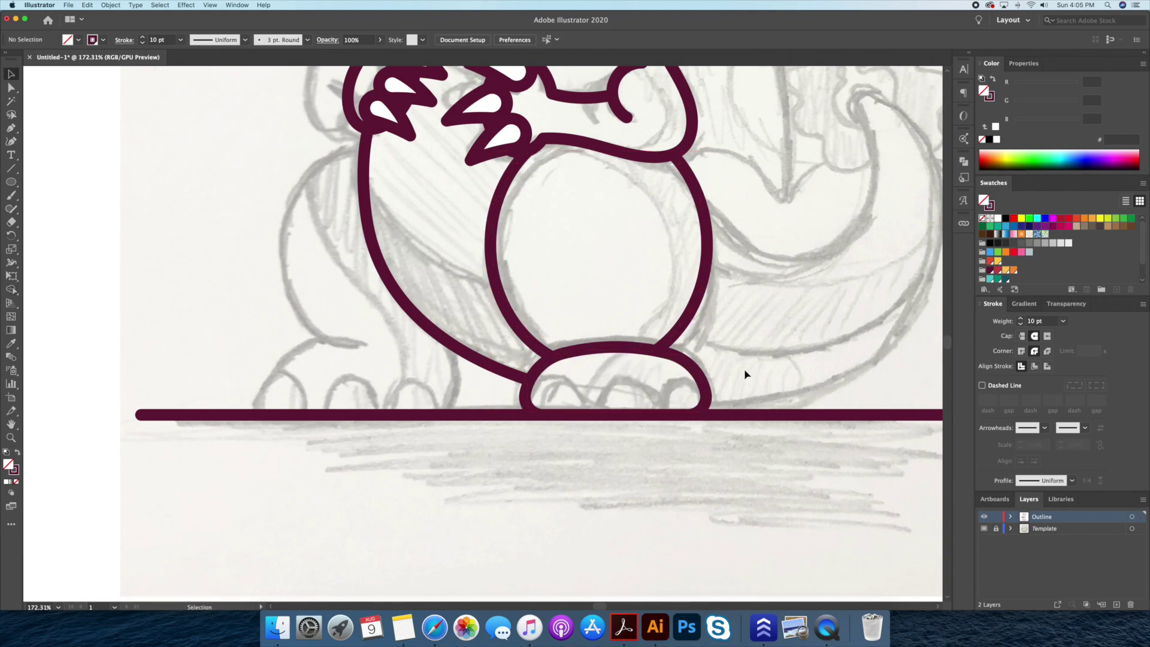
{"action": "key", "text": "z"}
{"action": "scroll", "coordinate": [724, 475], "scroll_direction": "down", "scroll_amount": 3}
{"action": "scroll", "coordinate": [686, 476], "scroll_direction": "right", "scroll_amount": 2}
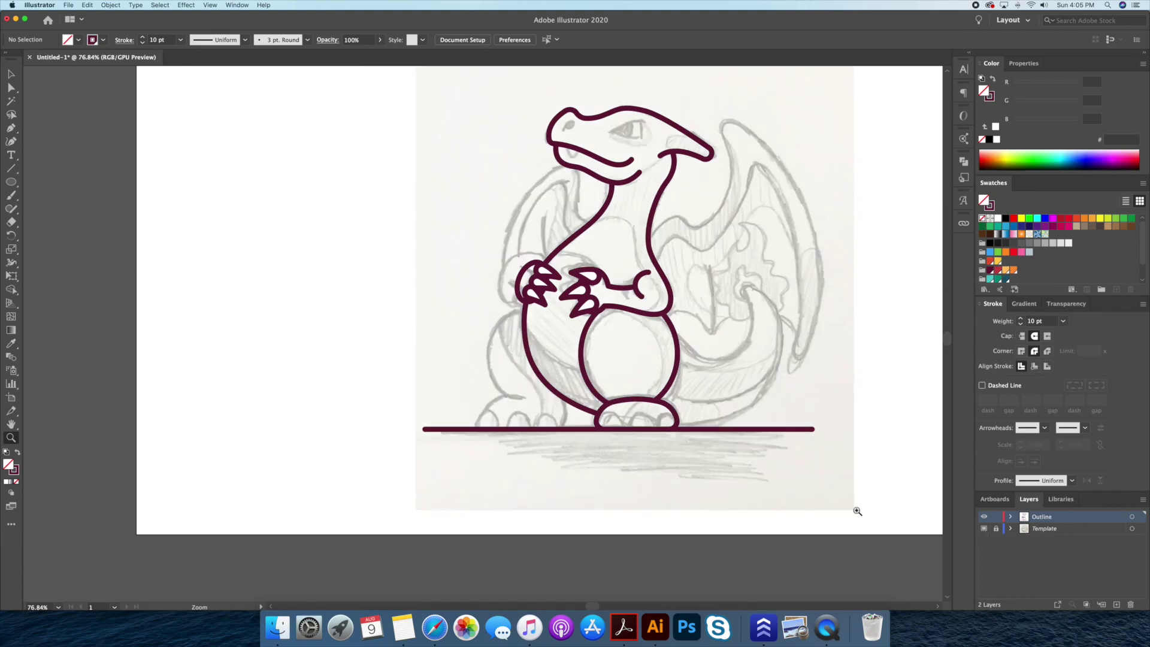
{"action": "scroll", "coordinate": [531, 432], "scroll_direction": "up", "scroll_amount": 5}
Add a left thigh circle and trim its arc inside the body curve with Shape Builder
{"action": "left_click_drag", "start_coordinate": [439, 321], "coordinate": [558, 446]}
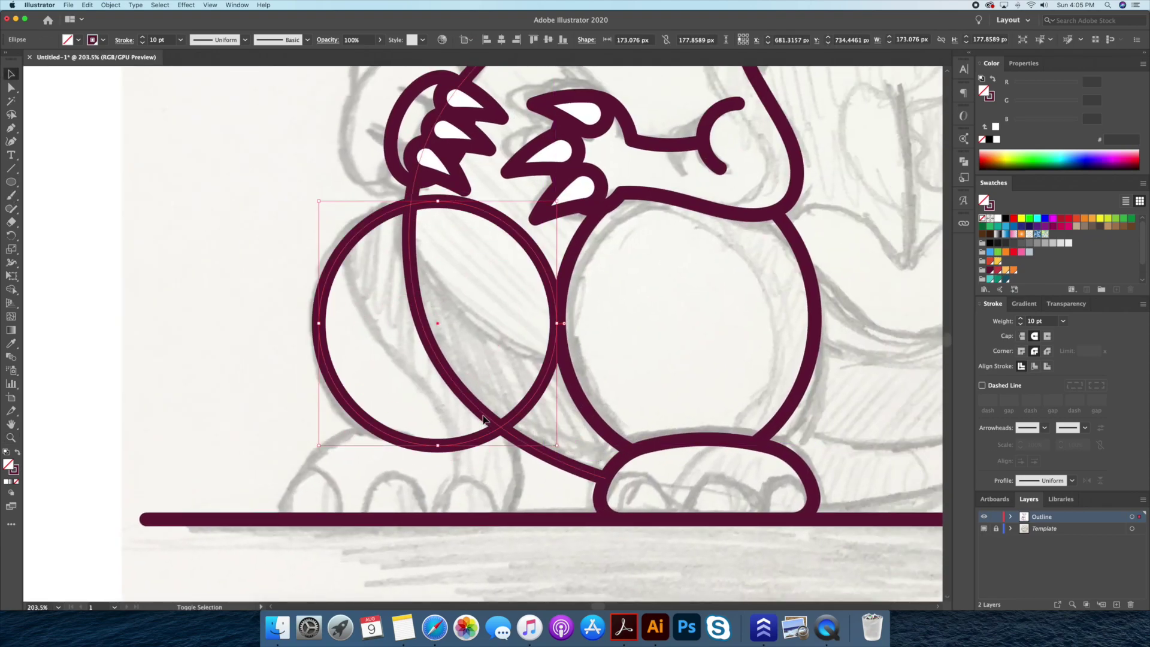
{"action": "key", "text": "v"}
{"action": "left_click", "coordinate": [530, 412]}
{"action": "left_click", "coordinate": [546, 383], "text": "shift"}
{"action": "key", "text": "shift+m"}
{"action": "left_click_drag", "start_coordinate": [514, 420], "coordinate": [410, 195]}
{"action": "key", "text": "v"}
{"action": "key", "text": "z"}
{"action": "left_click_drag", "start_coordinate": [439, 131], "coordinate": [473, 384]}
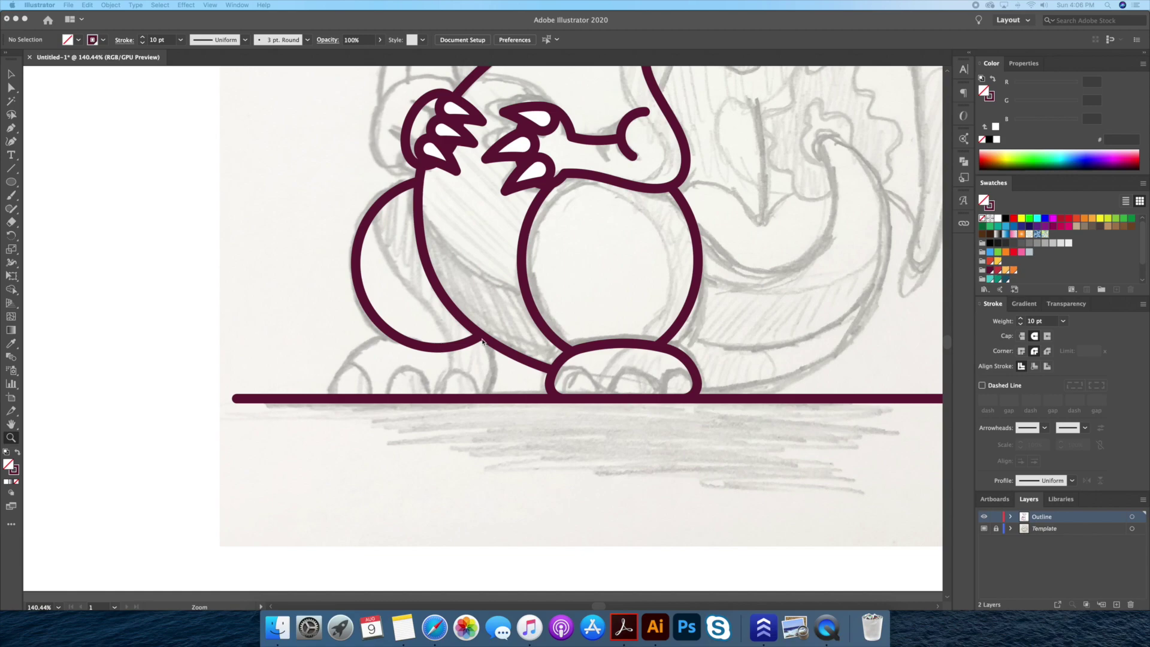
Pen-draw the rear foot outline with a flat base along the ground line
{"action": "left_click", "coordinate": [481, 336]}
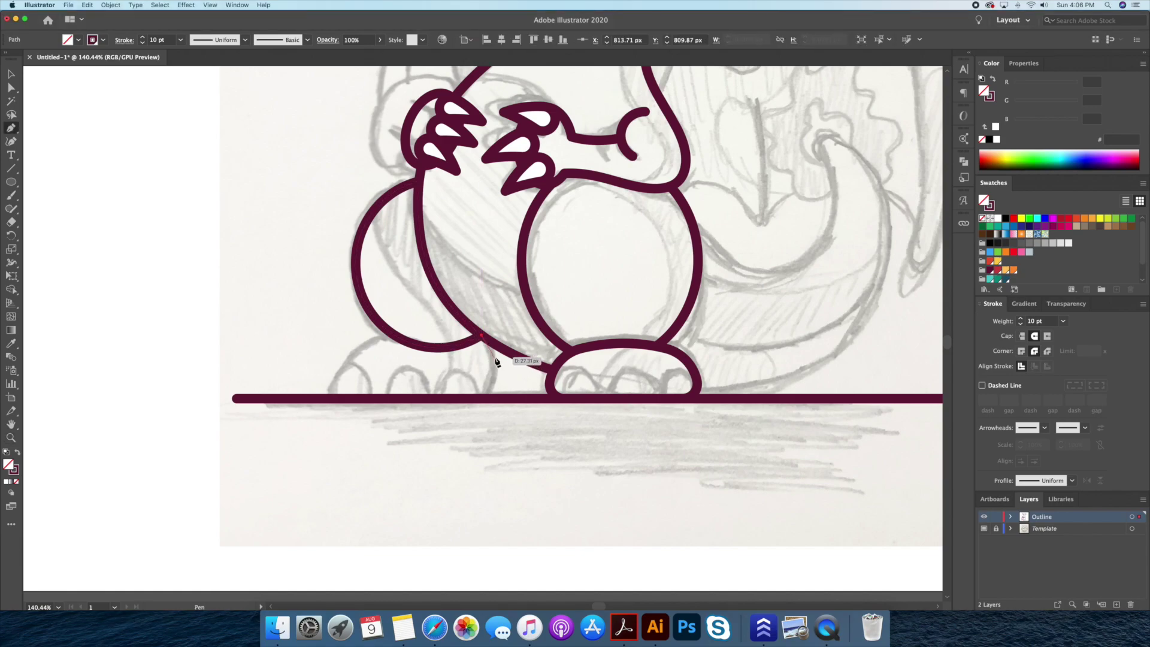
{"action": "left_click", "coordinate": [497, 370]}
{"action": "left_click", "coordinate": [498, 397]}
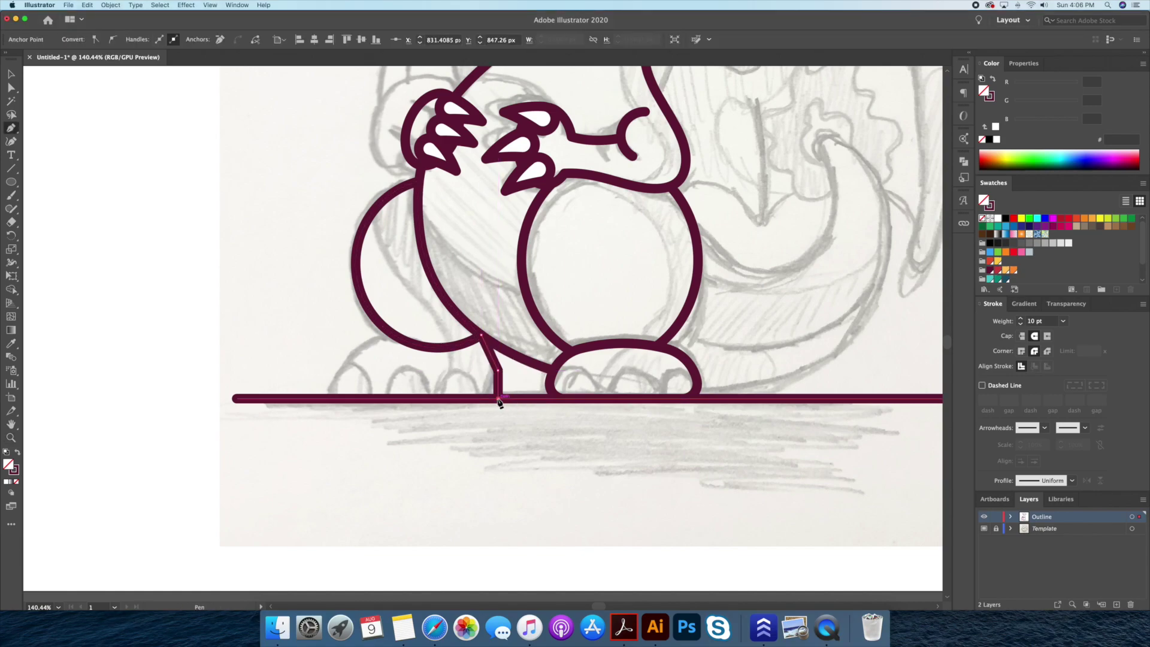
{"action": "left_click", "coordinate": [323, 398]}
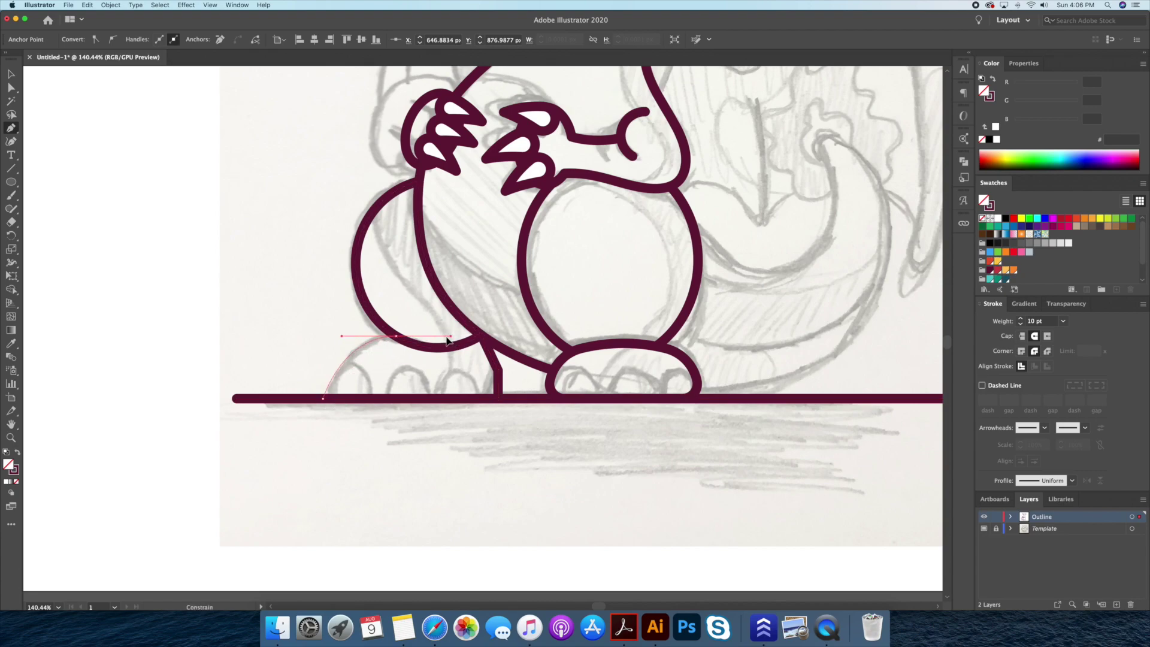
{"action": "left_click_drag", "start_coordinate": [447, 340], "coordinate": [450, 341]}
{"action": "key", "text": "a"}
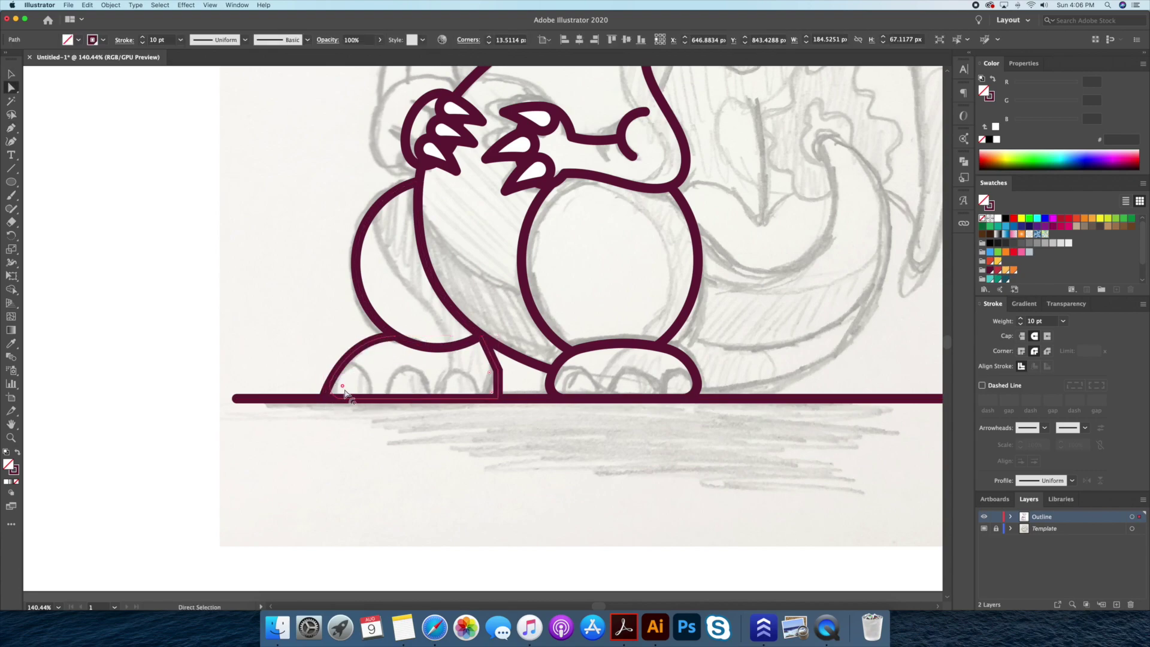
{"action": "key", "text": "v"}
{"action": "left_click", "coordinate": [457, 341]}
{"action": "scroll", "coordinate": [457, 402], "scroll_direction": "up", "scroll_amount": 2}
Adjust the foot's corners and merge the leg and foot regions with Shape Builder
{"action": "key", "text": "a"}
{"action": "left_click", "coordinate": [515, 377]}
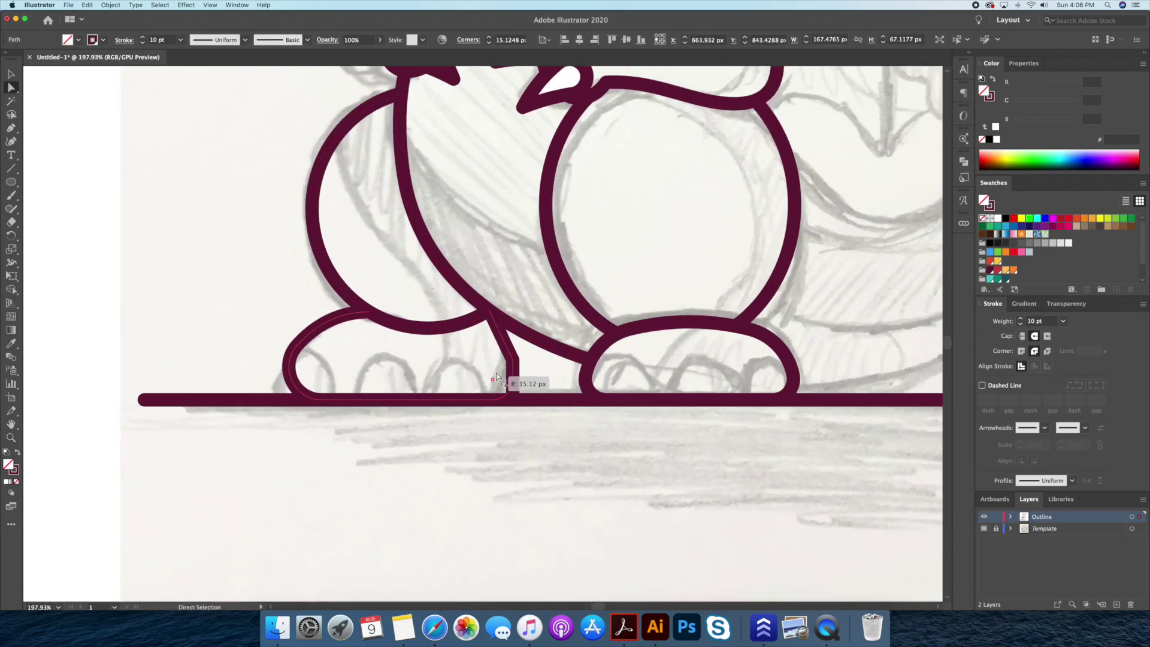
{"action": "scroll", "coordinate": [587, 431], "scroll_direction": "down", "scroll_amount": 2}
{"action": "scroll", "coordinate": [587, 431], "scroll_direction": "up", "scroll_amount": 1}
{"action": "key", "text": "p"}
{"action": "left_click", "coordinate": [412, 359], "text": "ctrl+shift"}
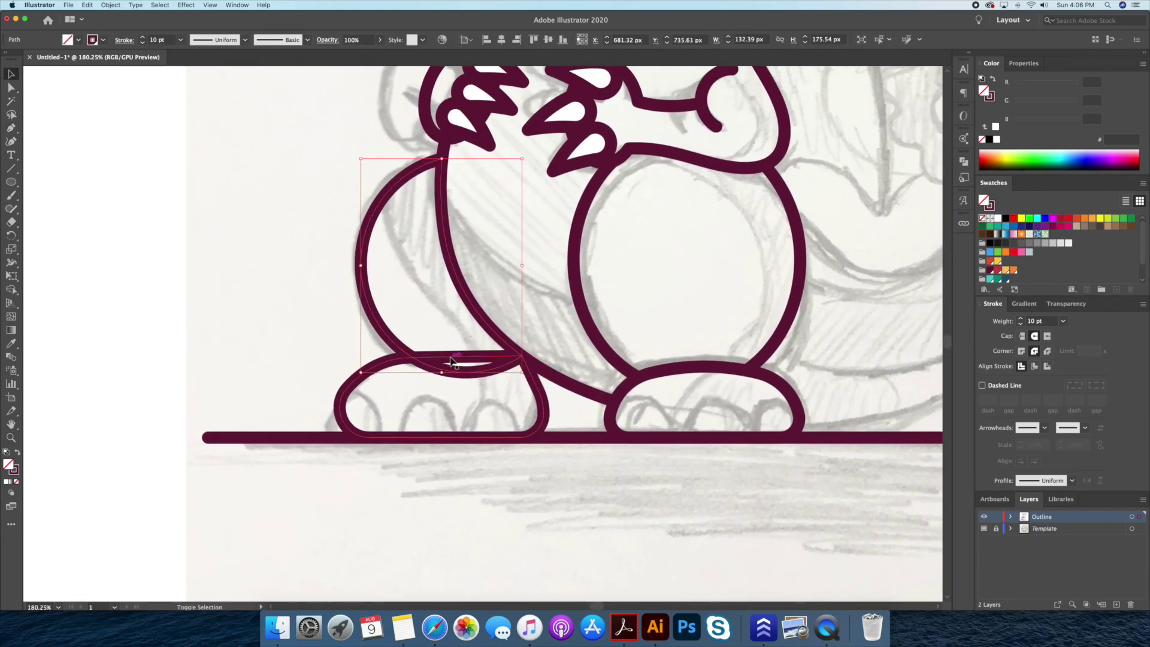
{"action": "key", "text": "shift+m"}
{"action": "left_click_drag", "start_coordinate": [469, 372], "coordinate": [470, 378]}
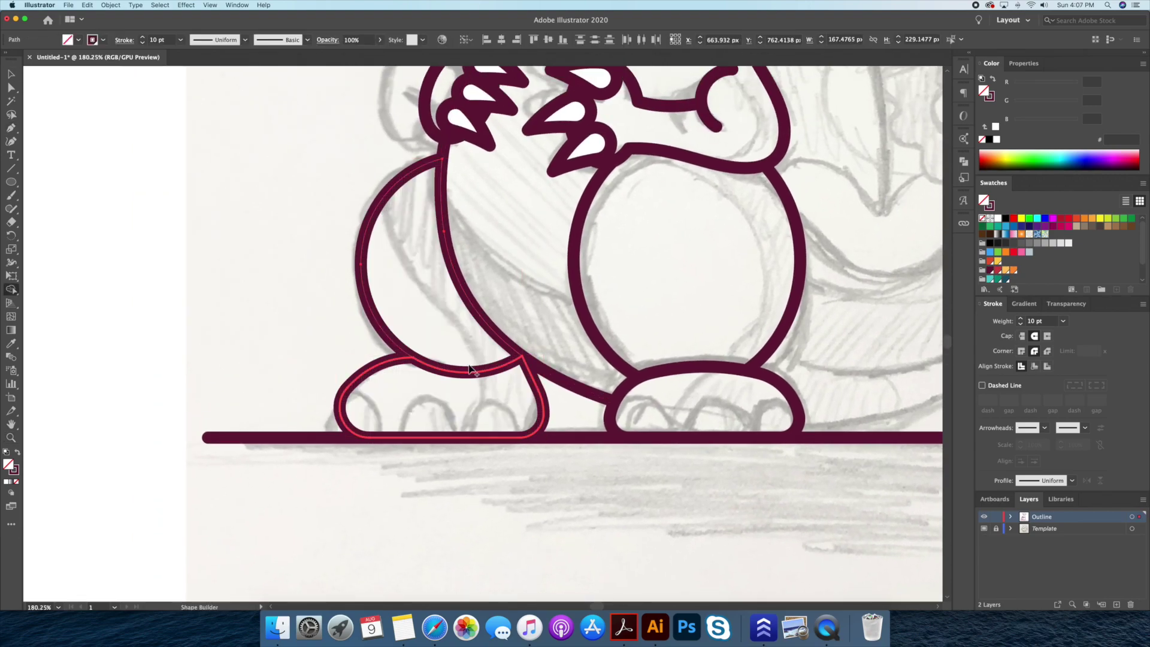
{"action": "key", "text": "v"}
{"action": "left_click", "coordinate": [328, 353]}
Retry the leg-foot merge, then undo it to restore the separate leg circle
{"action": "left_click", "coordinate": [457, 401]}
{"action": "left_click", "coordinate": [431, 351], "text": "shift"}
{"action": "key", "text": "shift+m"}
{"action": "left_click_drag", "start_coordinate": [379, 324], "coordinate": [438, 407]}
{"action": "key", "text": "v"}
{"action": "left_click", "coordinate": [282, 335]}
{"action": "key", "text": "z"}
{"action": "key", "text": "v"}
{"action": "key", "text": "ctrl+z"}
{"action": "key", "text": "ctrl+z"}
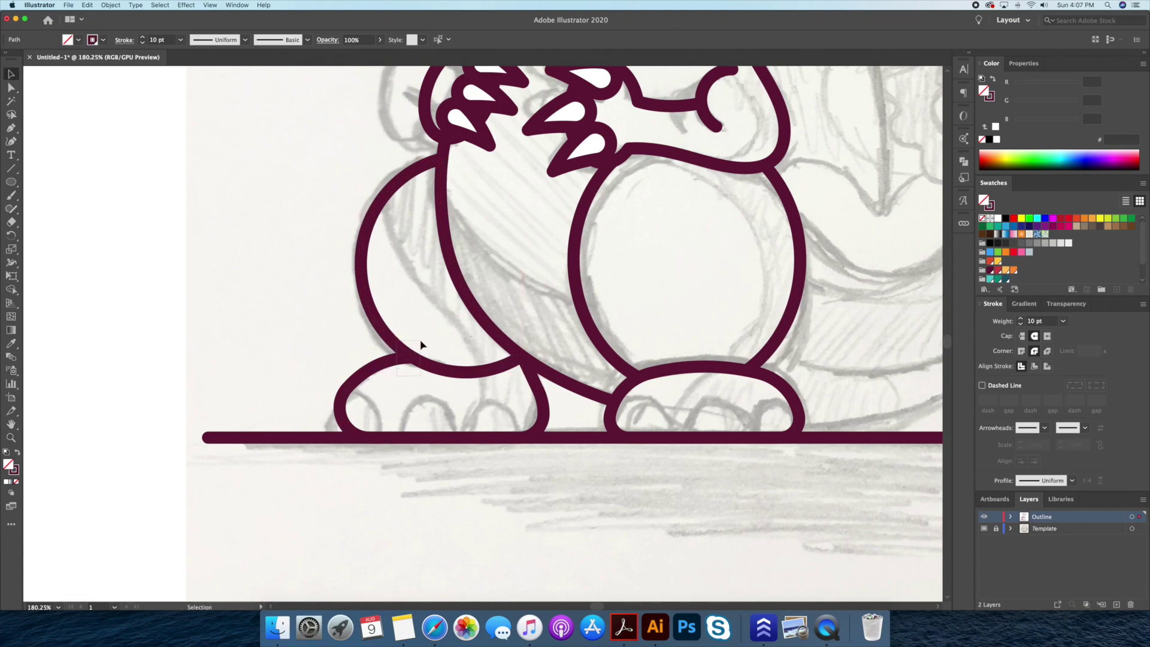
Isolate the back leg crescent and delete its inner right and upper-left segments
{"action": "double_click", "coordinate": [411, 314]}
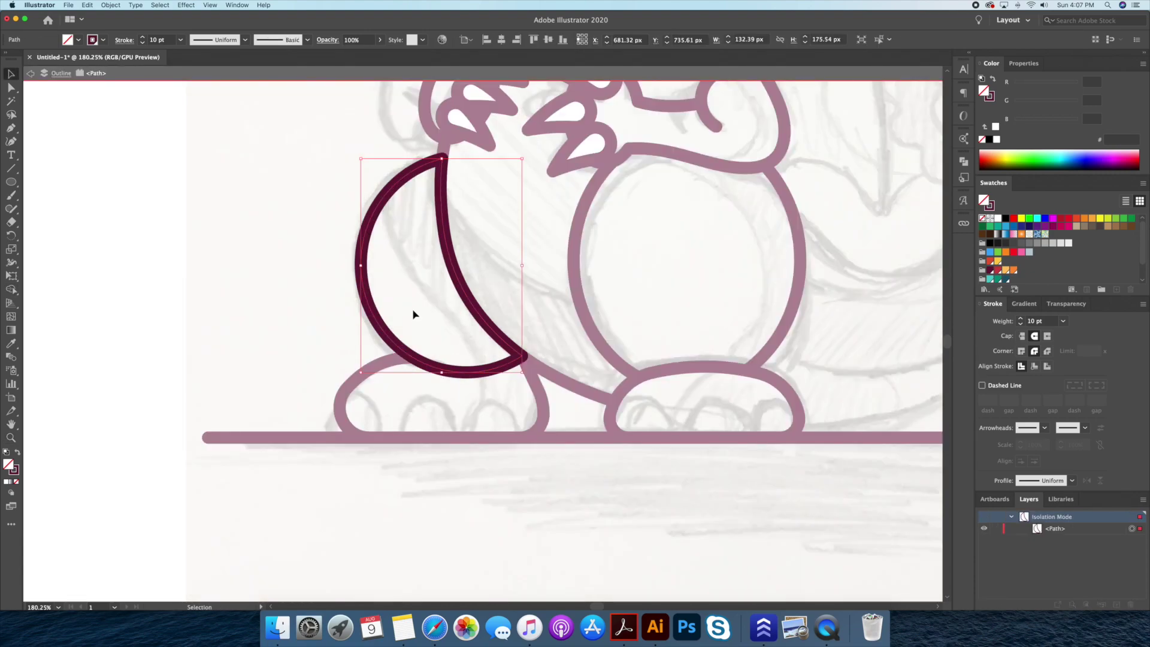
{"action": "key", "text": "a"}
{"action": "left_click", "coordinate": [514, 370]}
{"action": "key", "text": "Delete"}
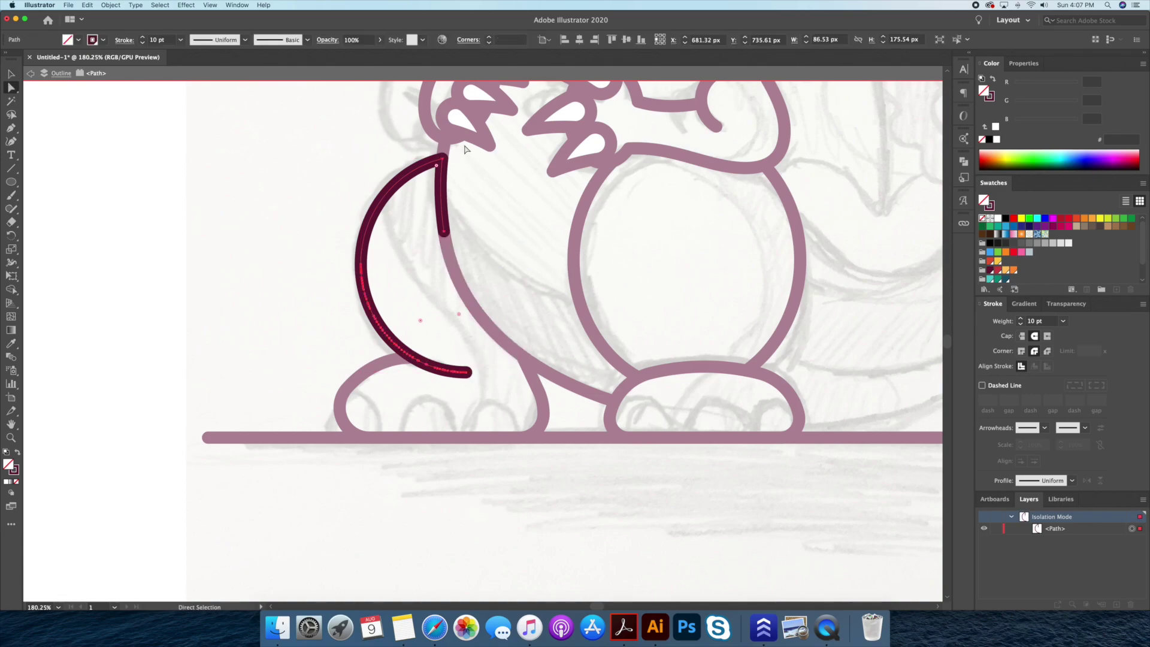
{"action": "left_click", "coordinate": [366, 210]}
{"action": "key", "text": "Delete"}
{"action": "left_click", "coordinate": [326, 355]}
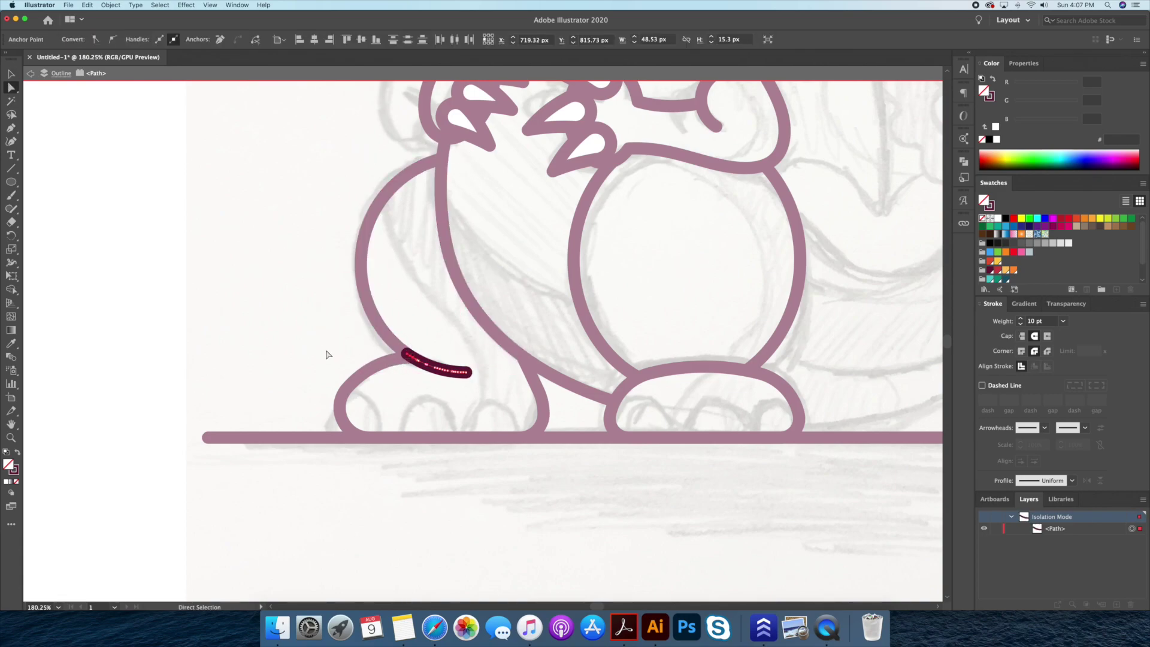
{"action": "key", "text": "Escape"}
{"action": "key", "text": "z"}
{"action": "left_click", "coordinate": [360, 347], "text": "alt"}
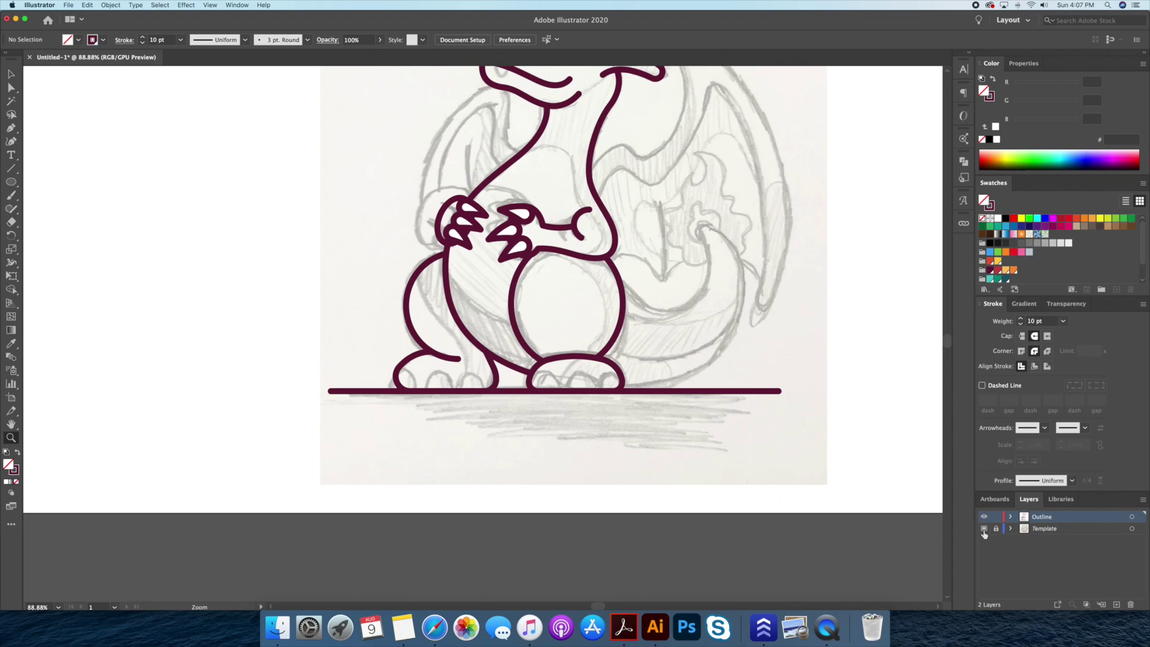
{"action": "left_click", "coordinate": [649, 397], "text": "alt"}
Draw a polygon triangle for the first toe and move it onto the rear foot
{"action": "left_click", "coordinate": [480, 450]}
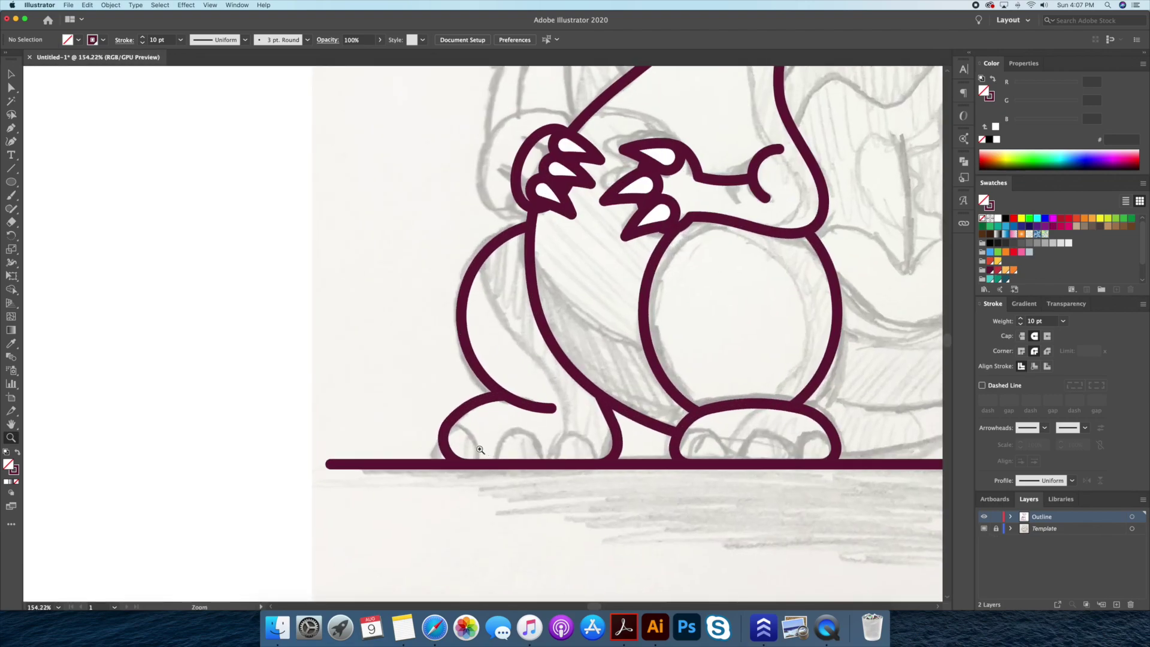
{"action": "left_click_drag", "start_coordinate": [11, 181], "coordinate": [60, 221]}
{"action": "mouse_move", "coordinate": [281, 269]}
{"action": "left_mouse_down"}
{"action": "mouse_move", "coordinate": [277, 236]}
{"action": "mouse_move", "coordinate": [326, 259]}
{"action": "mouse_move", "coordinate": [475, 453]}
{"action": "left_mouse_up"}
{"action": "key", "text": "a"}
{"action": "key", "text": "v"}
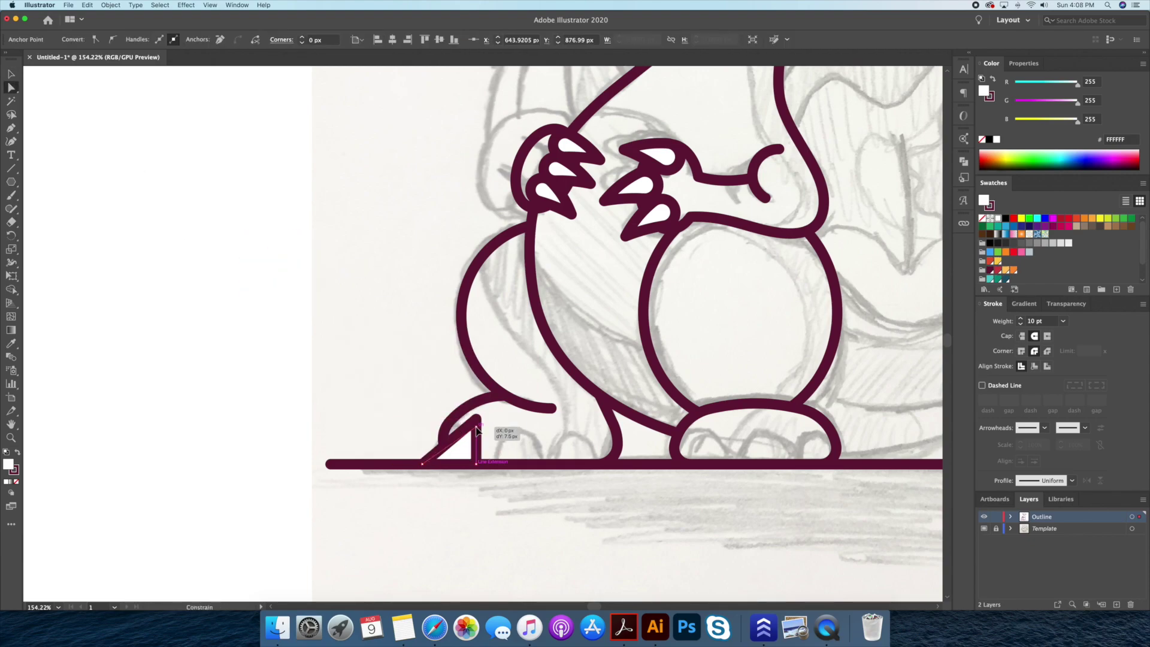
{"action": "key", "text": "z"}
{"action": "left_click_drag", "start_coordinate": [683, 533], "coordinate": [239, 270]}
Curve the toe's slanted side outward and round its top corner
{"action": "key", "text": "shift+grave"}
{"action": "mouse_move", "coordinate": [416, 436]}
{"action": "left_mouse_down"}
{"action": "mouse_move", "coordinate": [431, 398]}
{"action": "mouse_move", "coordinate": [495, 380]}
{"action": "left_mouse_up"}
{"action": "key", "text": "a"}
{"action": "key", "text": "v"}
{"action": "left_click", "coordinate": [517, 378]}
{"action": "scroll", "coordinate": [567, 386], "scroll_direction": "down", "scroll_amount": 5}
{"action": "scroll", "coordinate": [436, 379], "scroll_direction": "up", "scroll_amount": 4}
{"action": "left_click", "coordinate": [422, 400]}
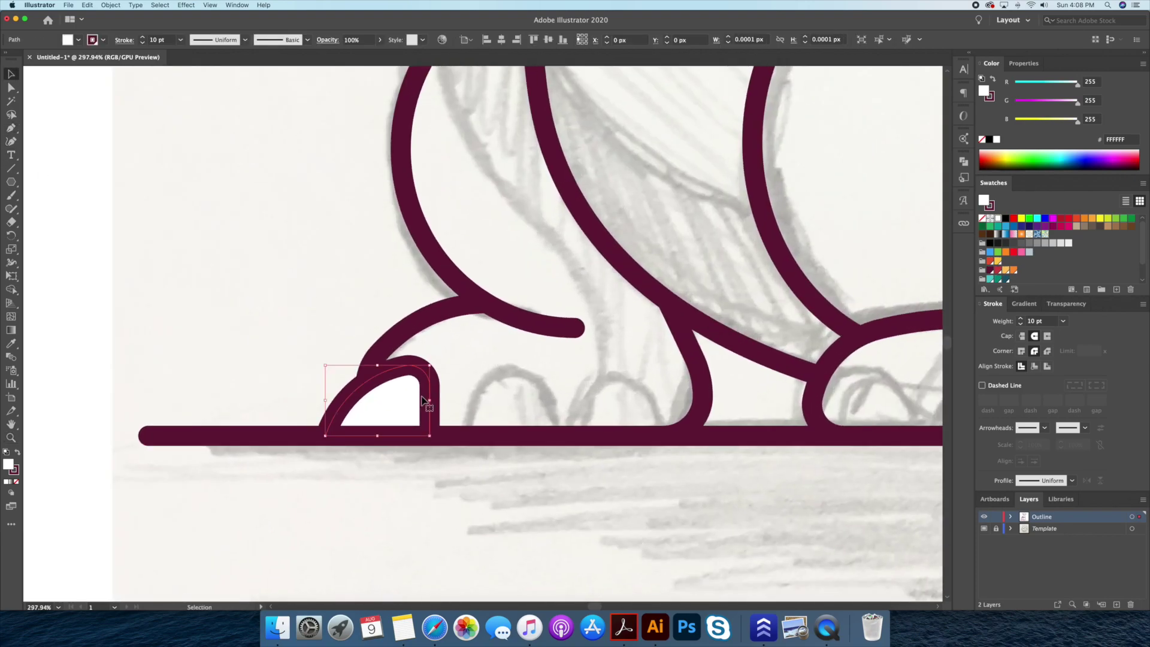
{"action": "left_click", "coordinate": [454, 410]}
{"action": "key", "text": "z"}
{"action": "left_click_drag", "start_coordinate": [454, 409], "coordinate": [435, 397]}
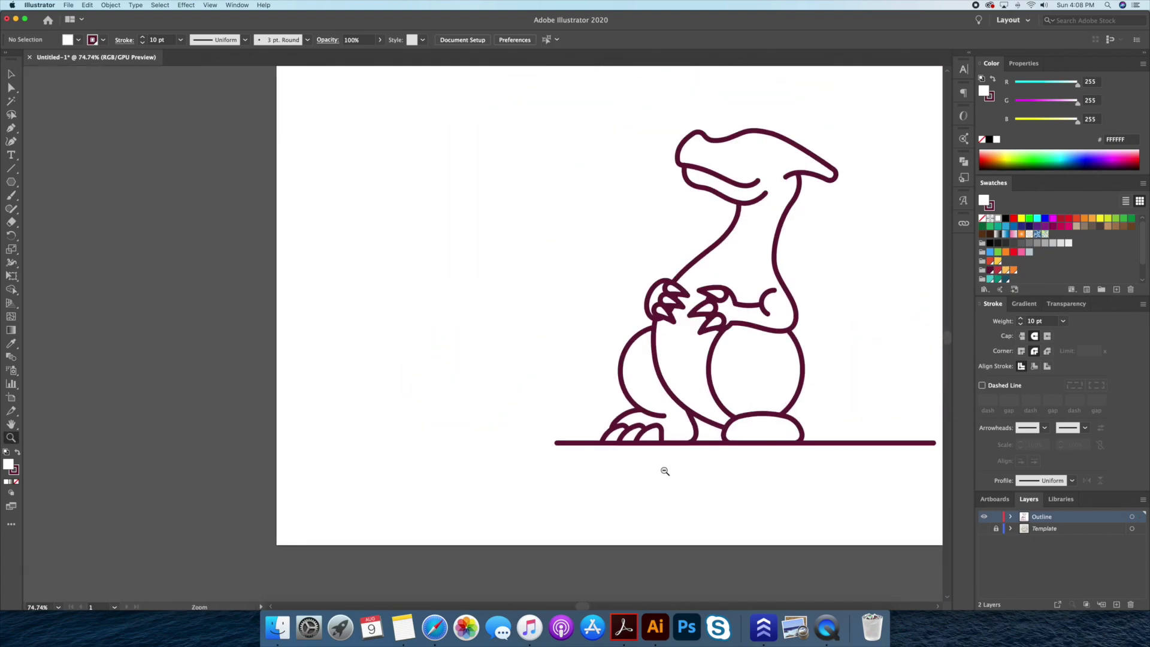
Check the row of three rounded toes on the rear foot, then view the front foot
{"action": "left_click", "coordinate": [707, 449]}
{"action": "key", "text": "v"}
{"action": "left_click_drag", "start_coordinate": [595, 389], "coordinate": [548, 413]}
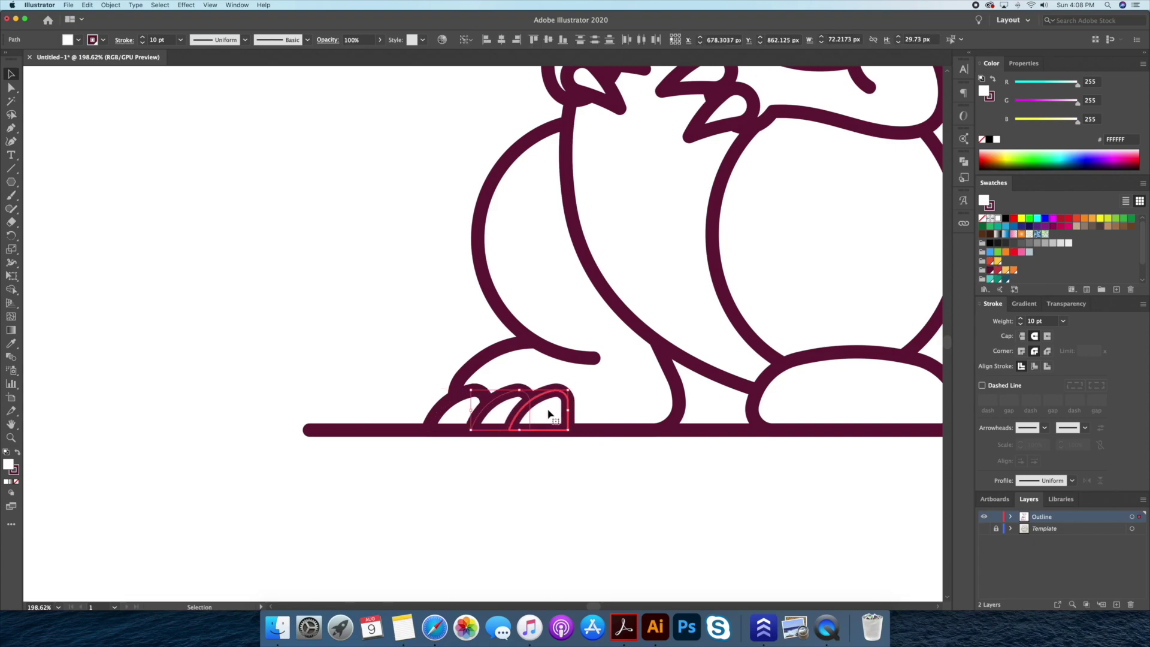
{"action": "left_click", "coordinate": [636, 485]}
{"action": "key", "text": "z"}
{"action": "key", "text": "super+0"}
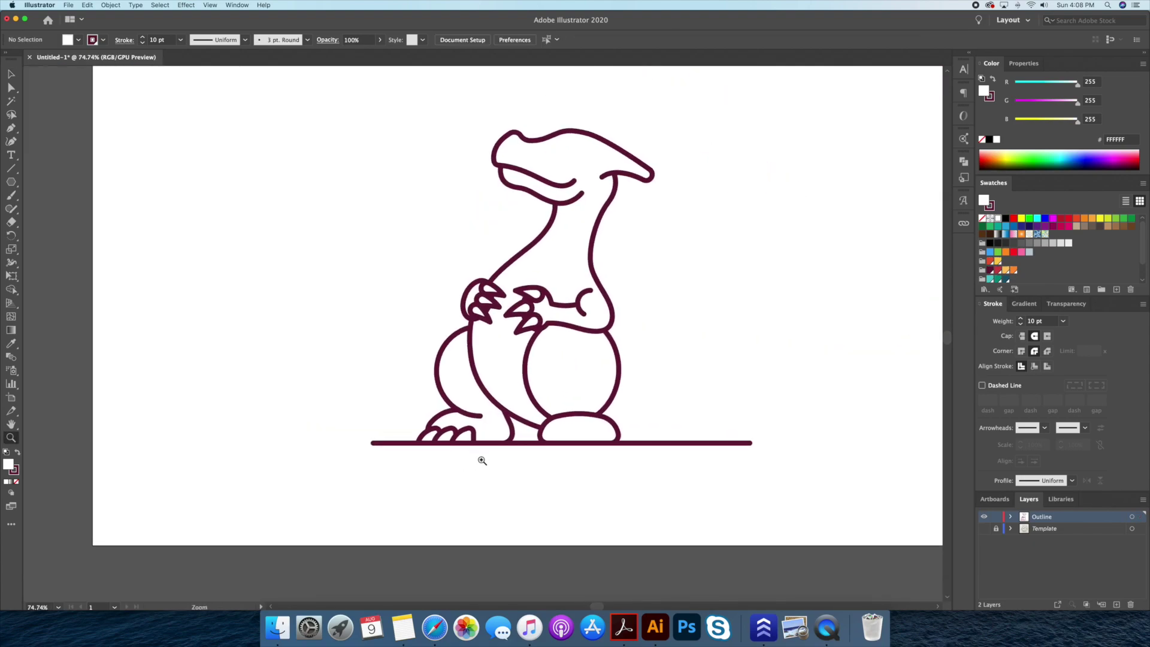
{"action": "left_click", "coordinate": [482, 461]}
Create a three-sided polygon triangle near the front foot
{"action": "left_click", "coordinate": [11, 182]}
{"action": "left_click", "coordinate": [419, 432]}
{"action": "key", "text": "Return"}
Reshape a triangle corner and move the triangle inside the front foot
{"action": "key", "text": "a"}
{"action": "left_click_drag", "start_coordinate": [321, 398], "coordinate": [337, 375]}
{"action": "key", "text": "v"}
{"action": "left_click_drag", "start_coordinate": [378, 409], "coordinate": [514, 409]}
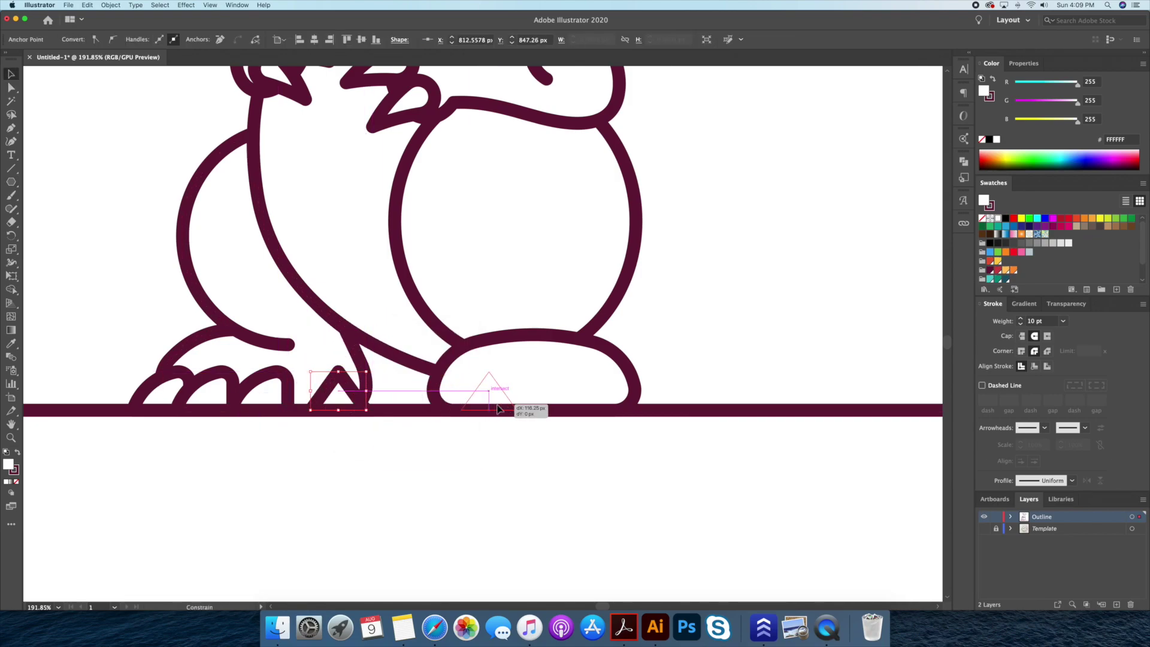
{"action": "key", "text": "super+equal"}
{"action": "key", "text": "super+equal"}
{"action": "key", "text": "super+equal"}
Curve both sides of the toe and duplicate it twice to make three front toes
{"action": "key", "text": "shift+grave"}
{"action": "left_click", "coordinate": [526, 389]}
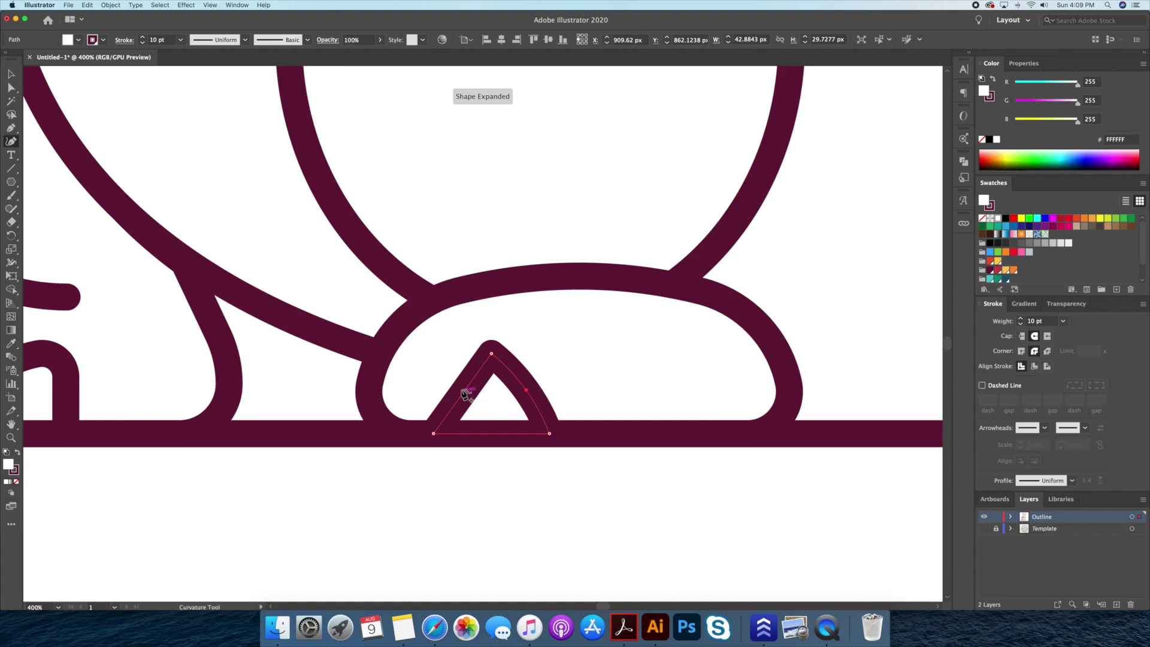
{"action": "key", "text": "v"}
{"action": "left_click", "coordinate": [591, 462]}
{"action": "scroll", "coordinate": [575, 446], "scroll_direction": "down", "scroll_amount": 2}
{"action": "left_click_drag", "start_coordinate": [566, 430], "coordinate": [645, 430]}
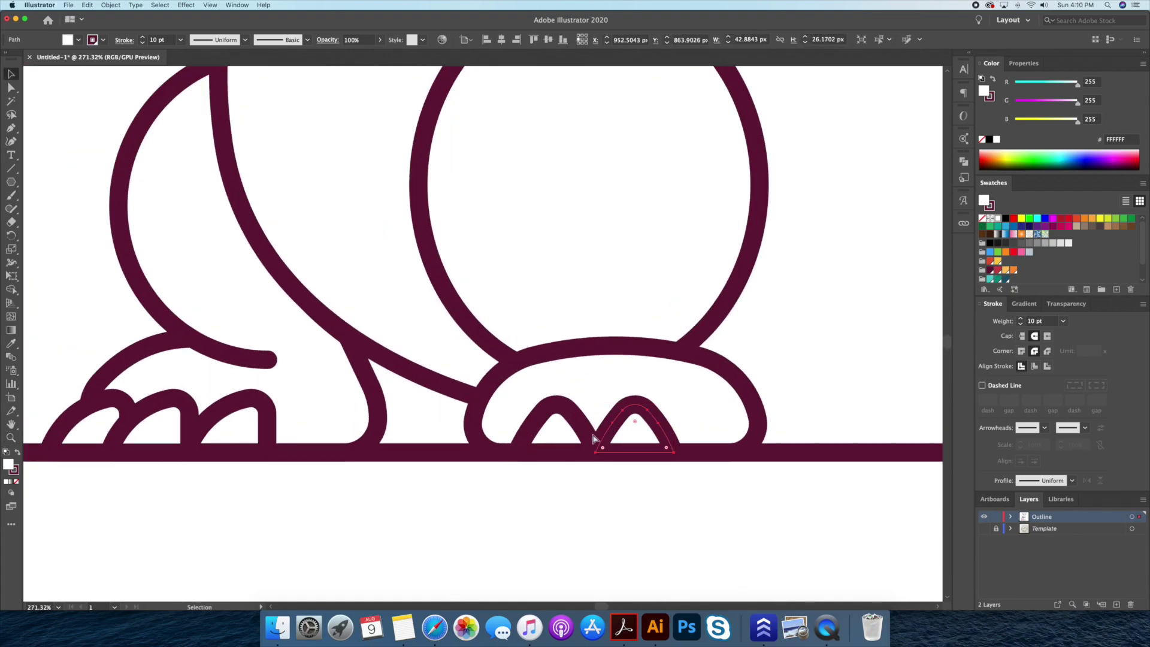
{"action": "key", "text": "ctrl+d"}
{"action": "left_click", "coordinate": [572, 439], "text": "shift"}
{"action": "left_click", "coordinate": [649, 501]}
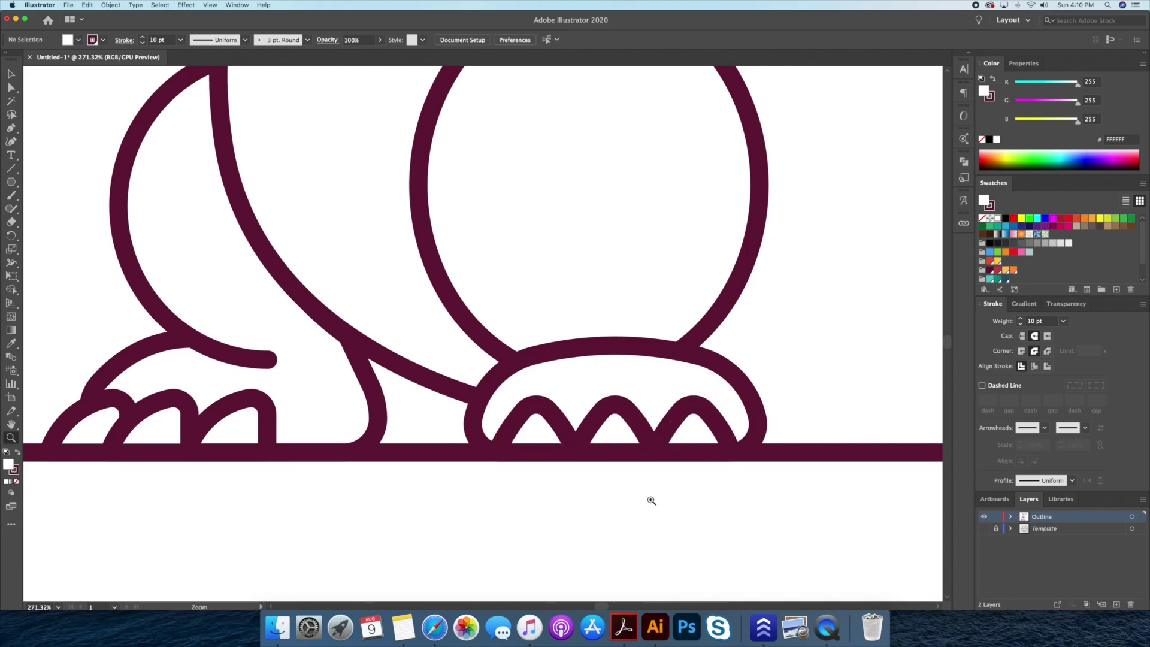
Draw a curved line arching over the dragon's hand
{"action": "key", "text": "super+0"}
{"action": "key", "text": "z"}
{"action": "left_click_drag", "start_coordinate": [552, 462], "coordinate": [308, 214]}
{"action": "left_click", "coordinate": [419, 216]}
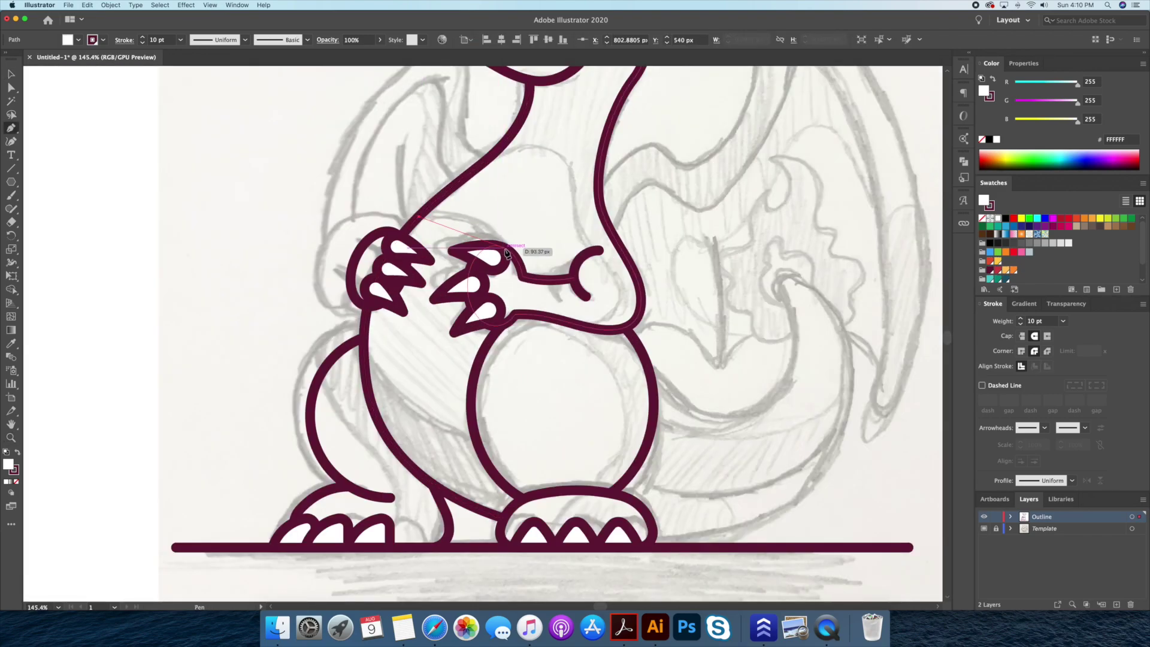
{"action": "left_click_drag", "start_coordinate": [506, 247], "coordinate": [540, 301]}
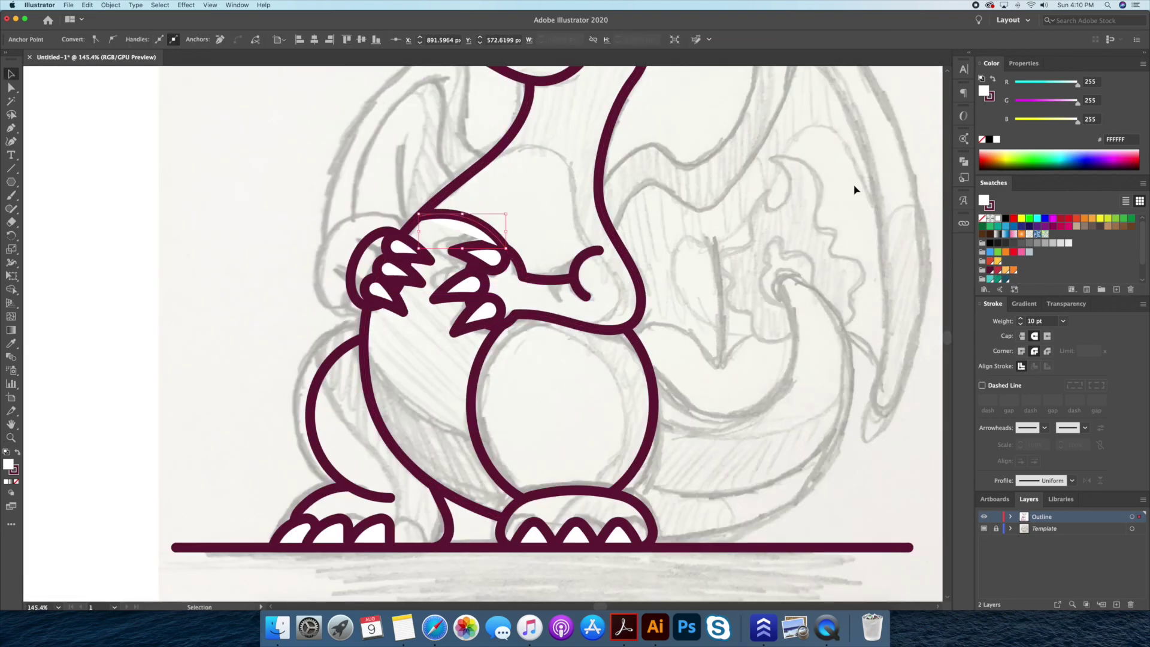
{"action": "key", "text": "super+shift+a"}
{"action": "key", "text": "super+0"}
{"action": "key", "text": "z"}
{"action": "scroll", "coordinate": [521, 264], "scroll_direction": "right", "scroll_amount": 2}
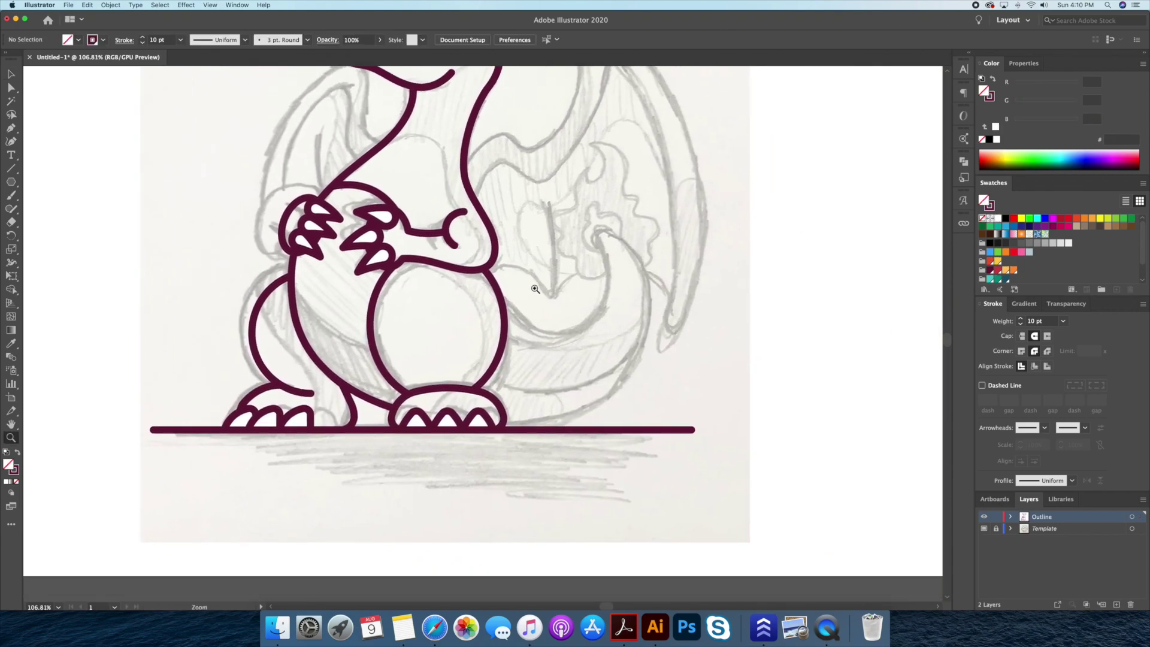
{"action": "scroll", "coordinate": [479, 269], "scroll_direction": "right", "scroll_amount": 3}
Draw the tail outline from the belly up to a tip and down to the ground line
{"action": "left_click", "coordinate": [423, 292]}
{"action": "left_click_drag", "start_coordinate": [497, 317], "coordinate": [548, 308]}
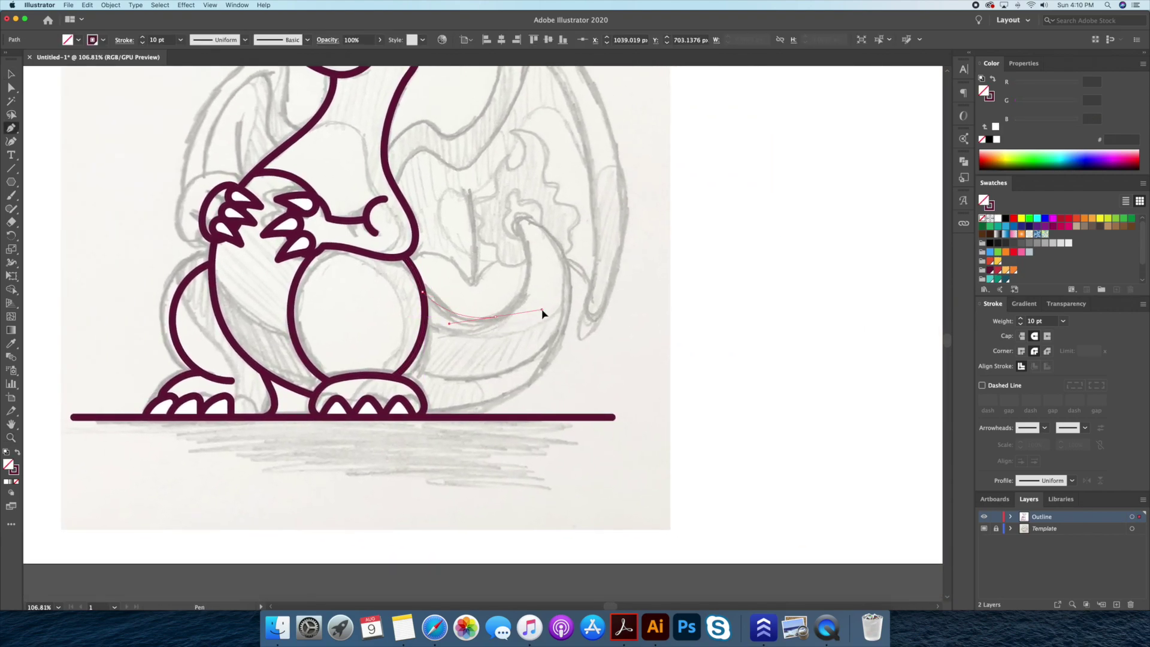
{"action": "key", "text": "super+z"}
{"action": "left_click", "coordinate": [517, 220]}
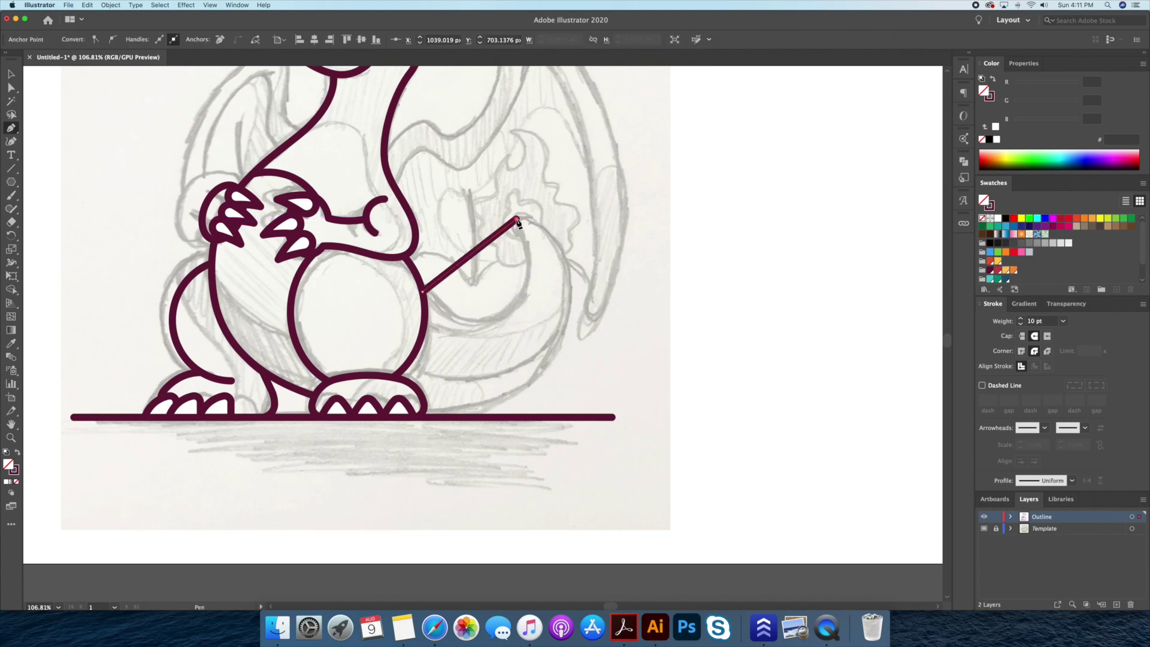
{"action": "key", "text": "shift+grave"}
{"action": "left_click", "coordinate": [507, 305]}
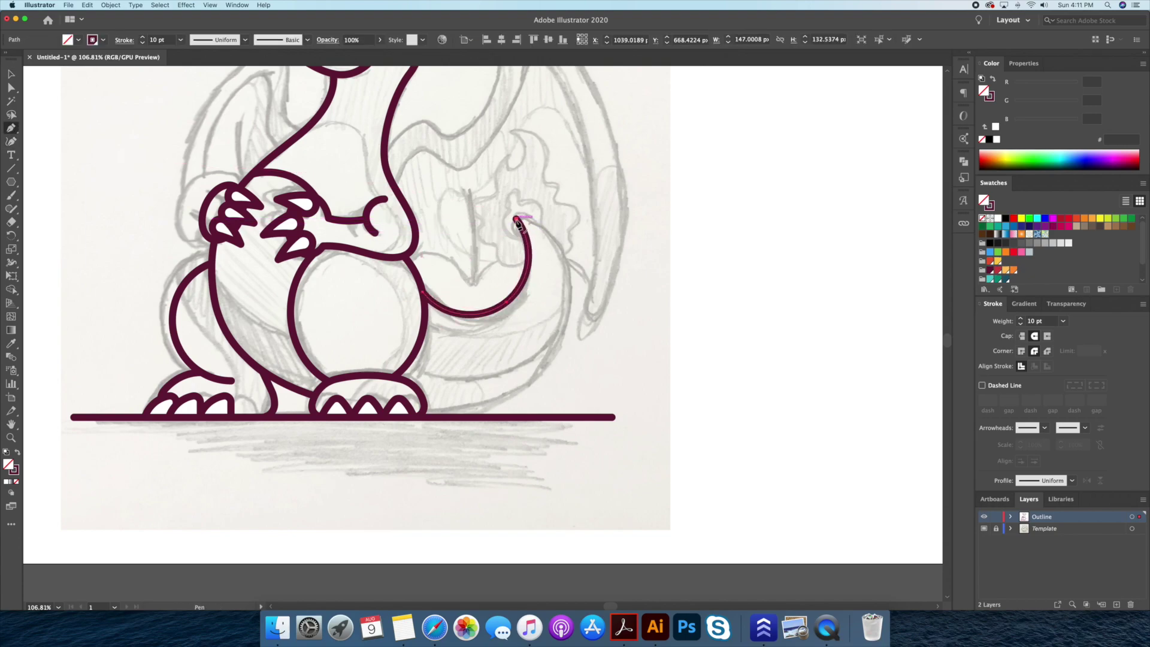
{"action": "left_click", "coordinate": [422, 416]}
{"action": "key", "text": "v"}
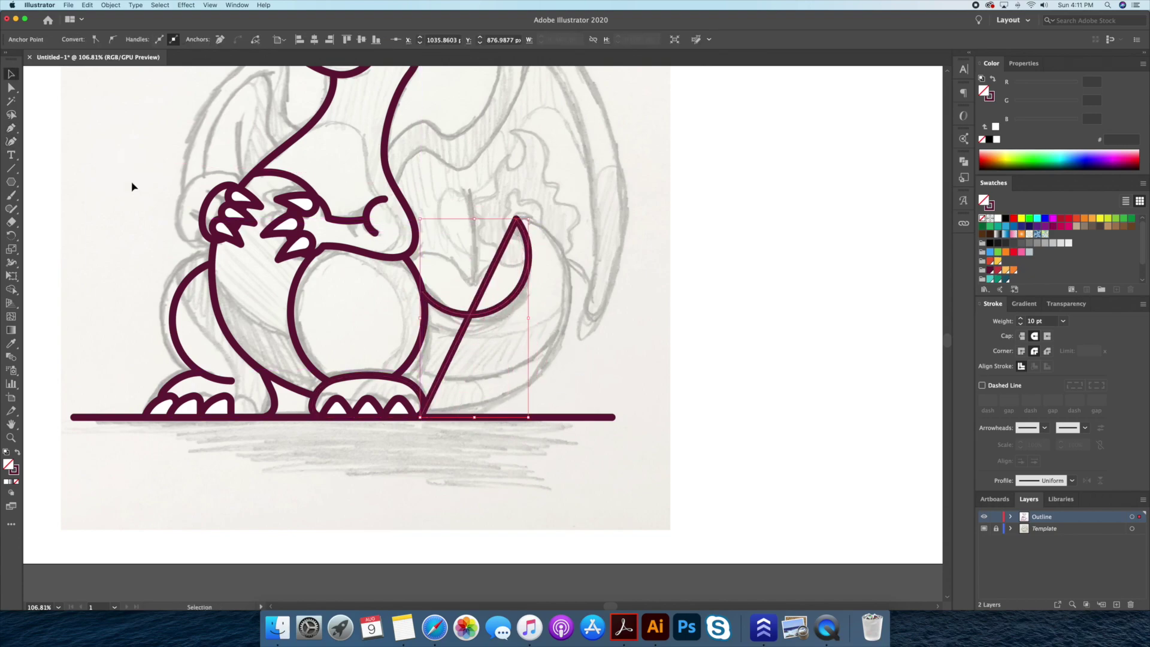
Bend the tail's outer edge into a curve bulging to the right
{"action": "key", "text": "shift+grave"}
{"action": "left_click", "coordinate": [567, 317]}
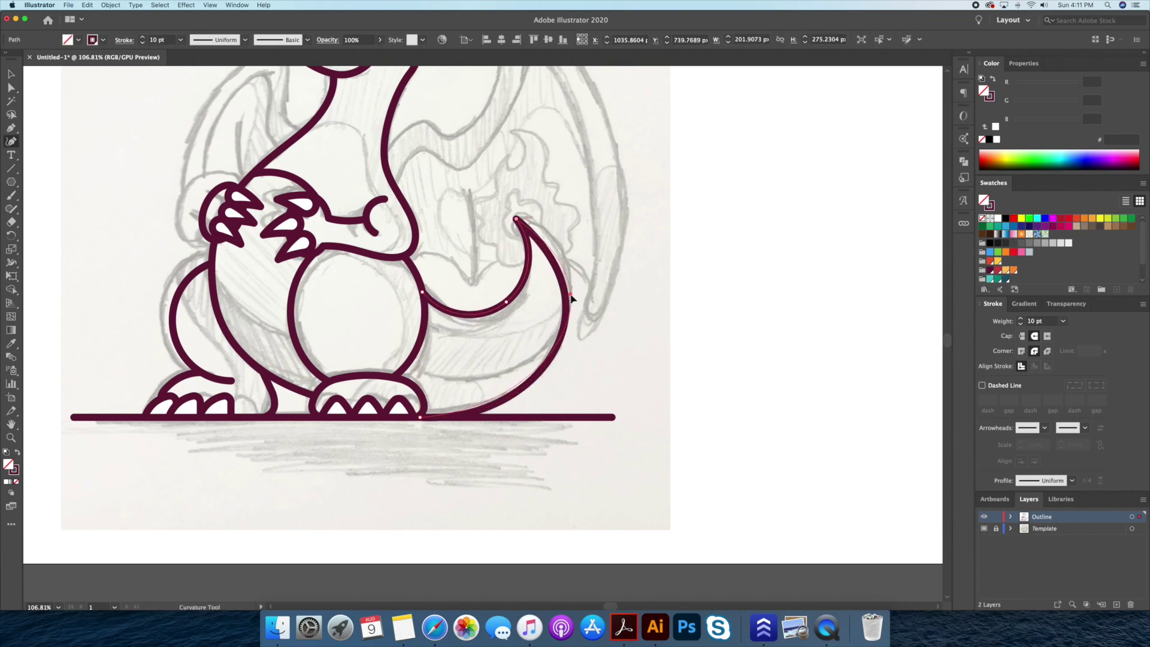
{"action": "left_click_drag", "start_coordinate": [571, 297], "coordinate": [574, 302]}
{"action": "key", "text": "v"}
{"action": "left_click", "coordinate": [599, 234]}
{"action": "left_click_drag", "start_coordinate": [617, 231], "coordinate": [560, 241]}
{"action": "scroll", "coordinate": [560, 241], "scroll_direction": "up", "scroll_amount": 5}
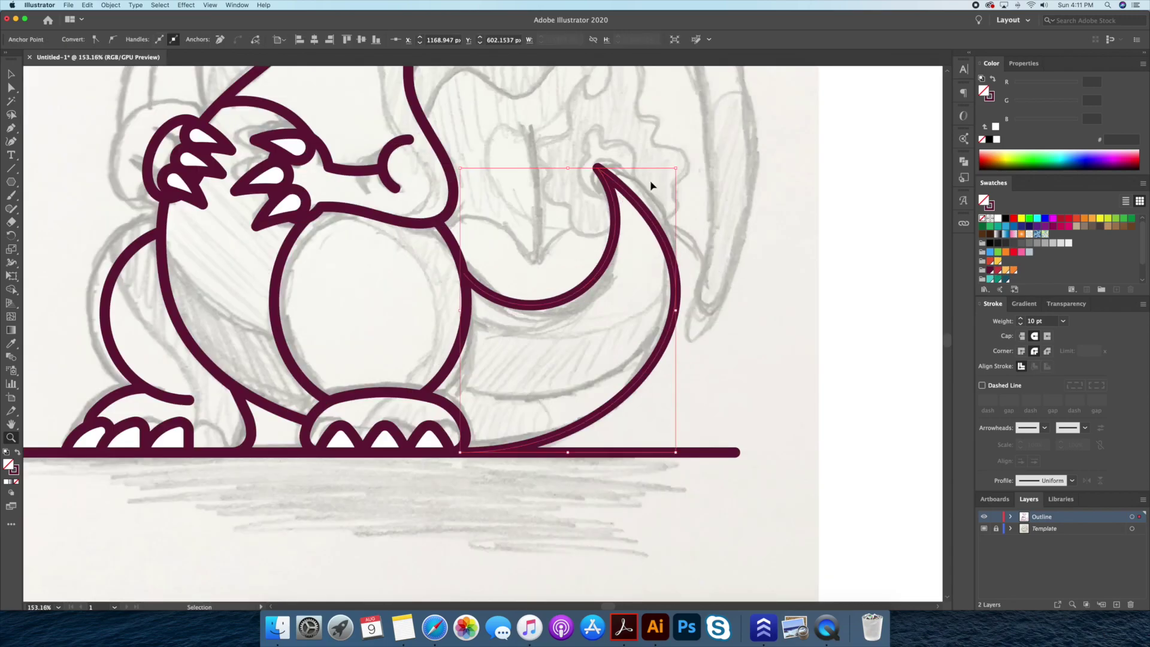
Shift the tail tip slightly lower and to the right to match the sketch
{"action": "left_click", "coordinate": [632, 187]}
{"action": "left_click_drag", "start_coordinate": [612, 184], "coordinate": [613, 185]}
{"action": "left_click", "coordinate": [701, 192]}
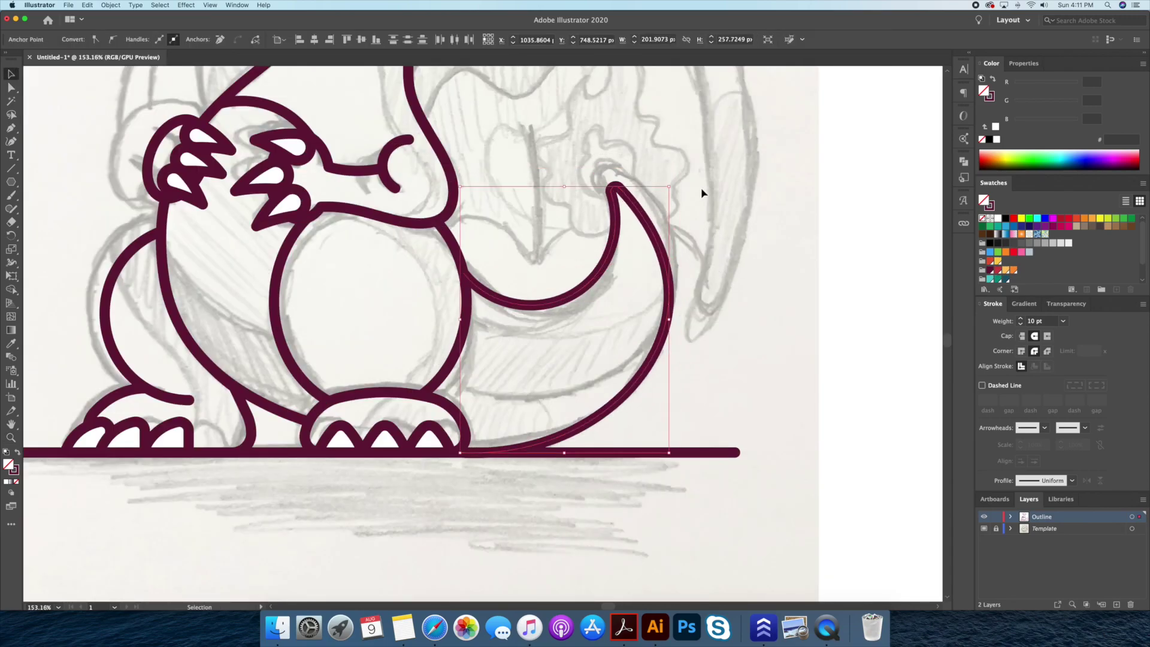
{"action": "key", "text": "v"}
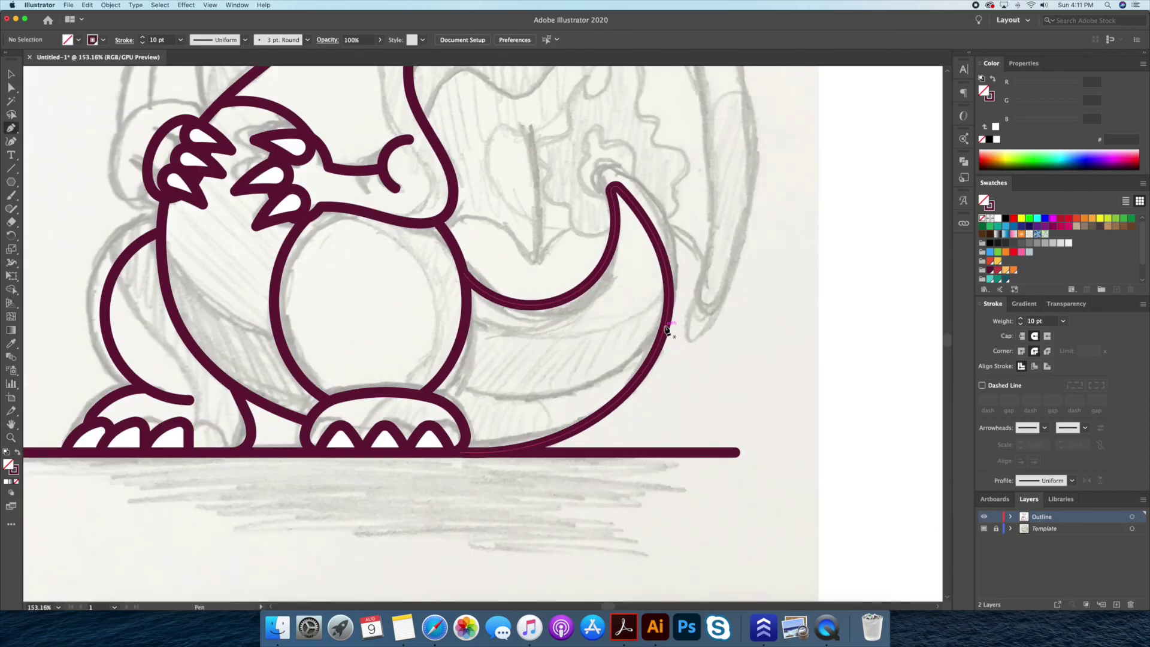
Start the inner neck outline with its first two points
{"action": "left_click", "coordinate": [666, 322]}
{"action": "left_click", "coordinate": [433, 385]}
{"action": "key", "text": "shift+grave"}
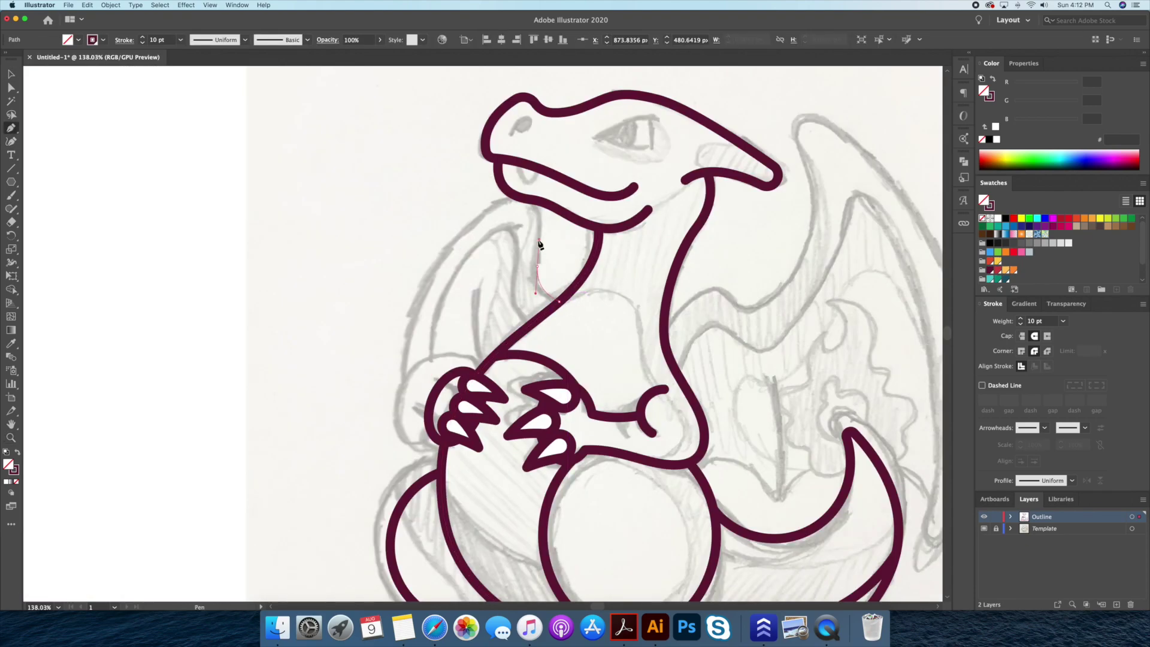
Finish the neck line, curving it down toward the claws
{"action": "left_click_drag", "start_coordinate": [538, 265], "coordinate": [530, 199]}
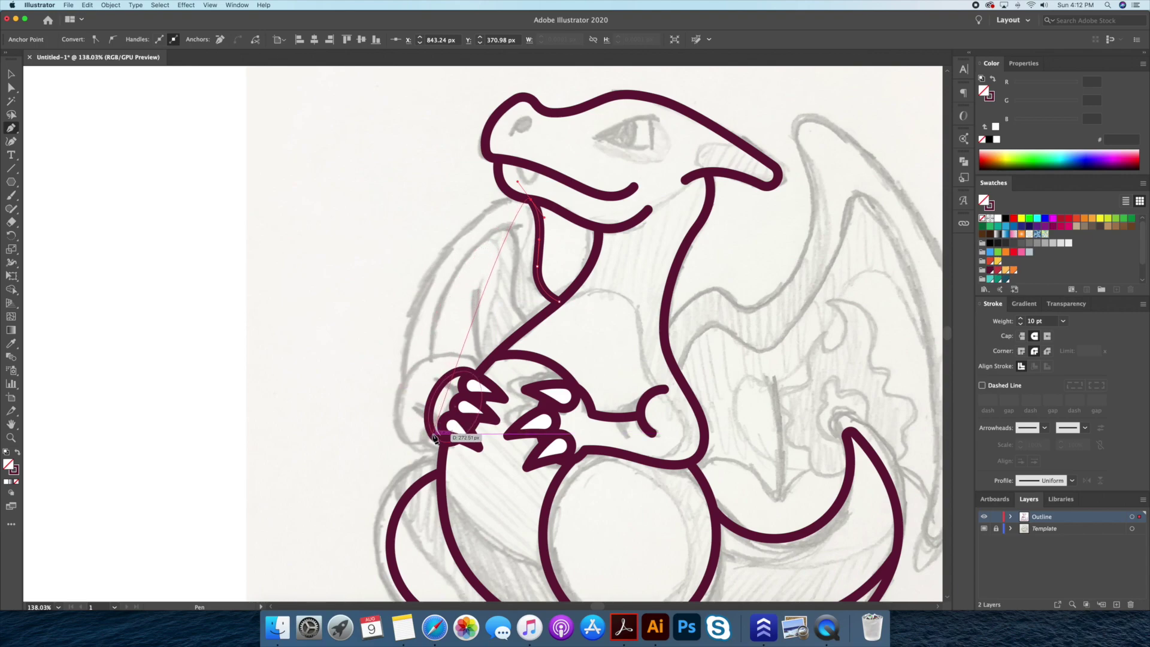
{"action": "left_click", "coordinate": [443, 464]}
{"action": "scroll", "coordinate": [444, 464], "scroll_direction": "down", "scroll_amount": 3}
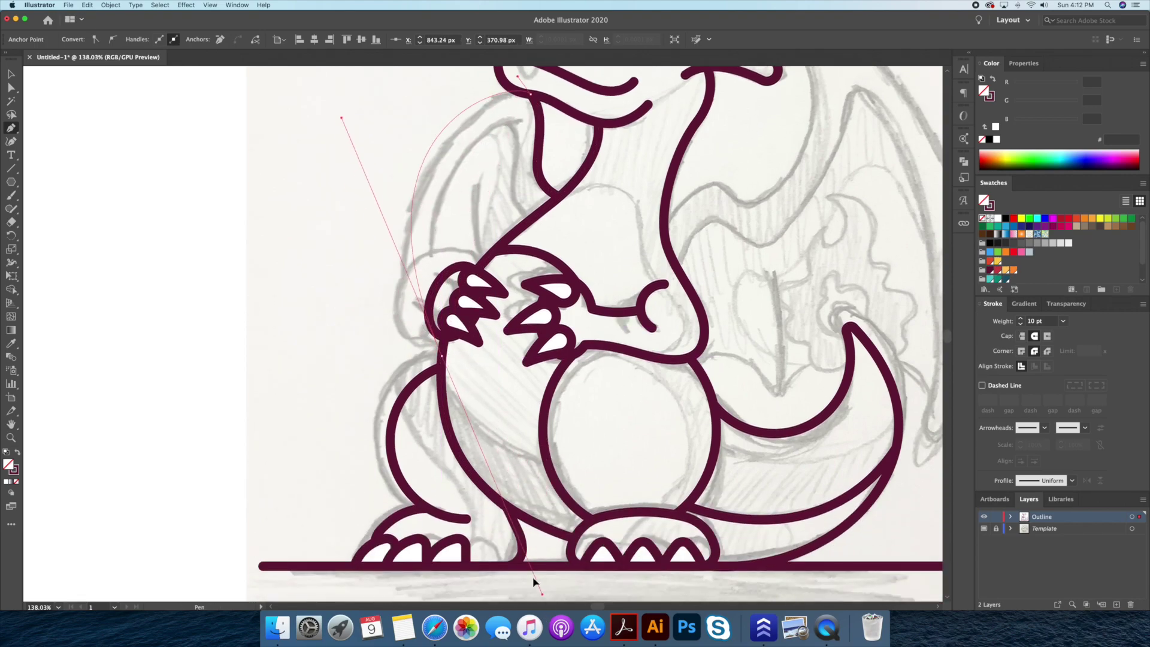
{"action": "key", "text": "v"}
{"action": "key", "text": "p"}
Trace the far wing edge curving up from the left side toward the head
{"action": "left_click", "coordinate": [432, 292]}
{"action": "left_click_drag", "start_coordinate": [520, 120], "coordinate": [604, 99]}
{"action": "key", "text": "v"}
{"action": "left_click", "coordinate": [569, 191]}
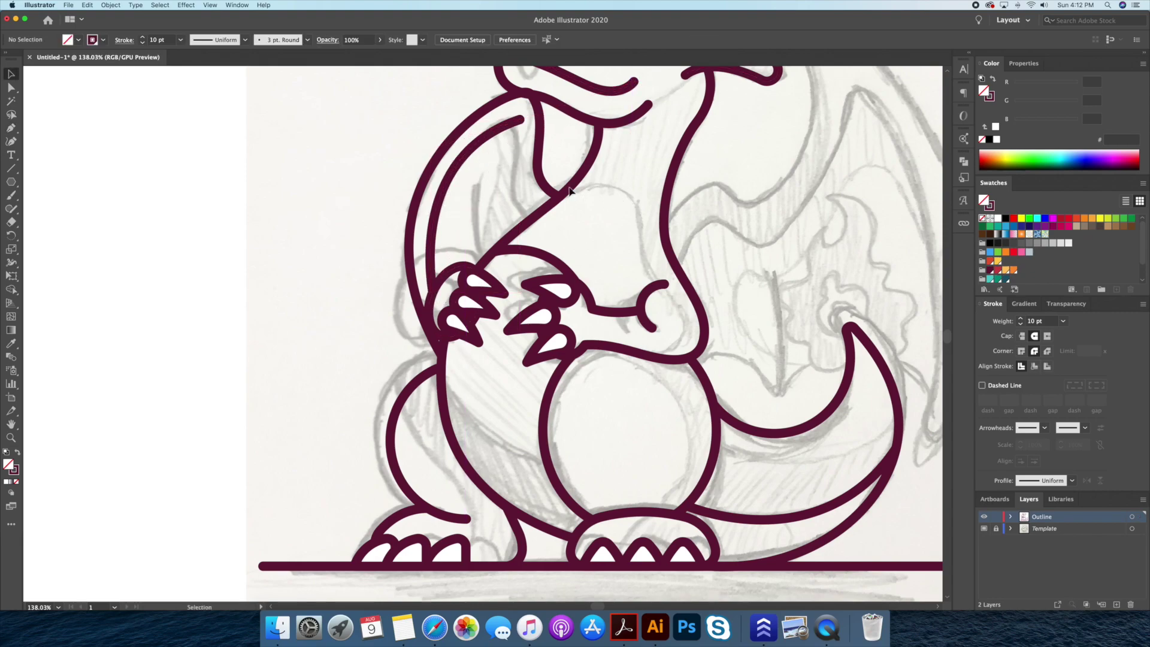
Add a short curved stroke from the arm end down to the chest
{"action": "left_click", "coordinate": [507, 127]}
{"action": "left_click_drag", "start_coordinate": [517, 158], "coordinate": [516, 185]}
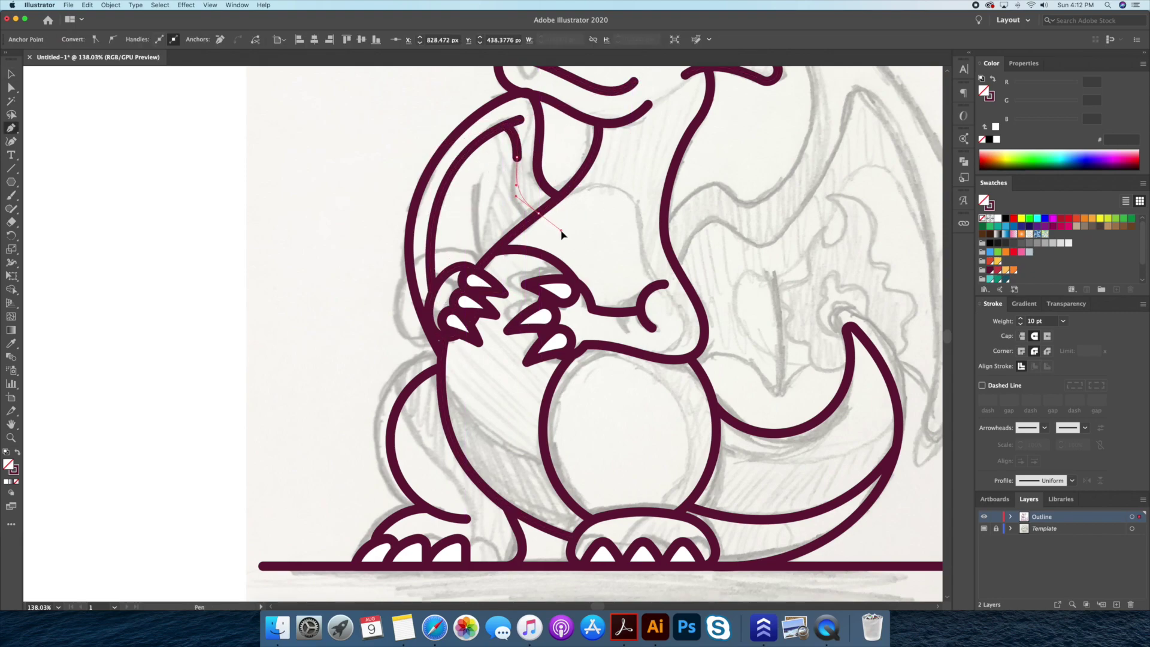
{"action": "left_click", "coordinate": [562, 233], "text": "ctrl"}
{"action": "scroll", "coordinate": [428, 281], "scroll_direction": "right", "scroll_amount": 8}
{"action": "scroll", "coordinate": [428, 281], "scroll_direction": "up", "scroll_amount": 2}
Trace the right wing's inner edge from the body line up to its top
{"action": "left_click", "coordinate": [429, 274]}
{"action": "mouse_move", "coordinate": [477, 230]}
{"action": "left_mouse_down"}
{"action": "mouse_move", "coordinate": [555, 237]}
{"action": "mouse_move", "coordinate": [535, 251]}
{"action": "mouse_move", "coordinate": [532, 235]}
{"action": "left_mouse_up"}
{"action": "scroll", "coordinate": [546, 244], "scroll_direction": "up", "scroll_amount": 5}
{"action": "scroll", "coordinate": [547, 244], "scroll_direction": "right", "scroll_amount": 2}
{"action": "left_click", "coordinate": [516, 201]}
{"action": "left_click", "coordinate": [529, 179]}
Curve the right wing's outer edge down the right side, ending in a short hook
{"action": "scroll", "coordinate": [598, 299], "scroll_direction": "down", "scroll_amount": 5}
{"action": "scroll", "coordinate": [599, 300], "scroll_direction": "right", "scroll_amount": 4}
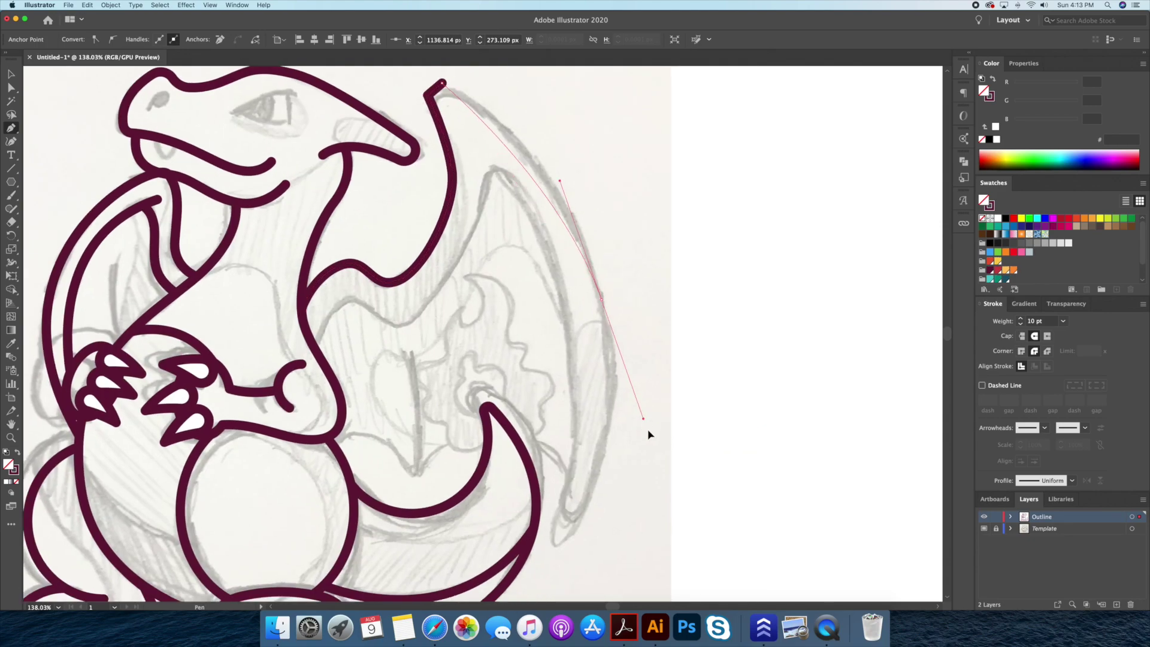
{"action": "left_click_drag", "start_coordinate": [600, 281], "coordinate": [608, 318]}
{"action": "left_click", "coordinate": [575, 526]}
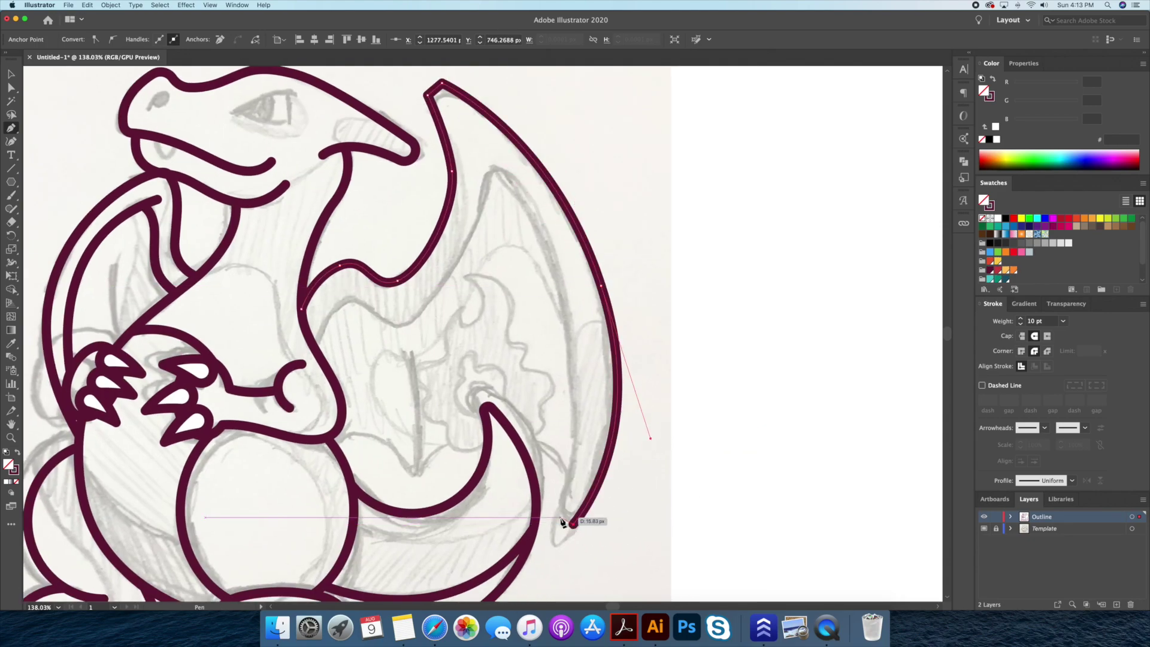
{"action": "left_click", "coordinate": [561, 213]}
{"action": "left_click", "coordinate": [484, 154]}
{"action": "key", "text": "a"}
{"action": "scroll", "coordinate": [612, 407], "scroll_direction": "down", "scroll_amount": 2}
{"action": "scroll", "coordinate": [612, 407], "scroll_direction": "up", "scroll_amount": 3}
Draw the inner wing edge curving down toward the arm
{"action": "key", "text": "p"}
{"action": "scroll", "coordinate": [629, 216], "scroll_direction": "down", "scroll_amount": 2}
{"action": "left_click_drag", "start_coordinate": [566, 197], "coordinate": [547, 214]}
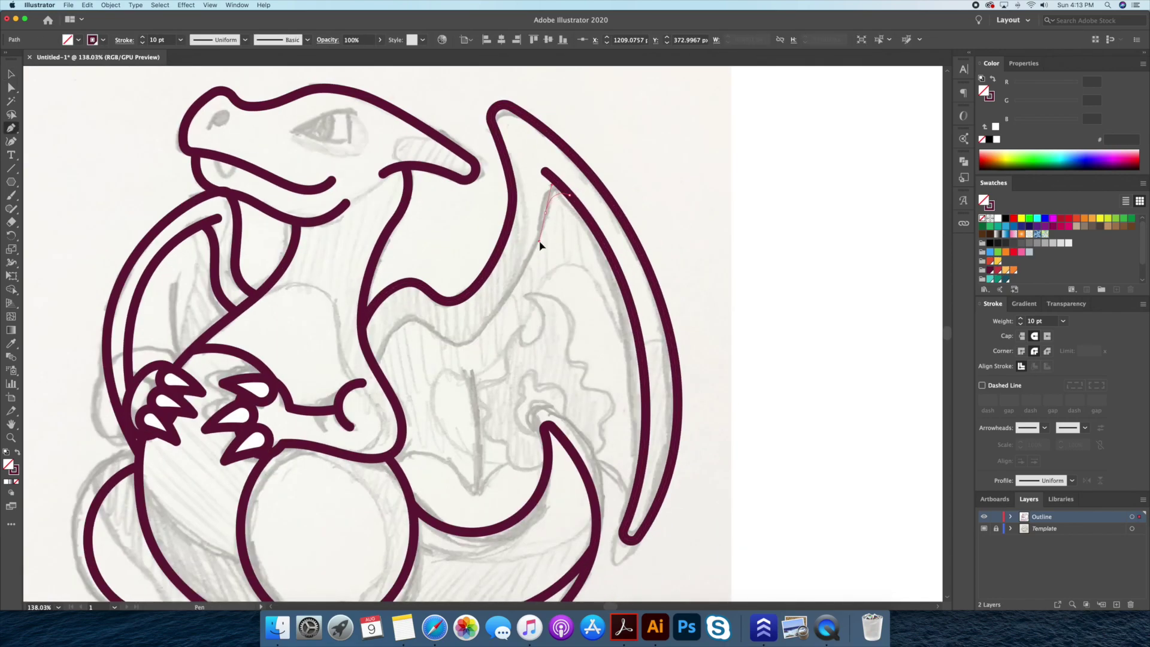
{"action": "mouse_move", "coordinate": [459, 346]}
{"action": "left_mouse_down"}
{"action": "mouse_move", "coordinate": [409, 325]}
{"action": "mouse_move", "coordinate": [383, 331]}
{"action": "left_mouse_up"}
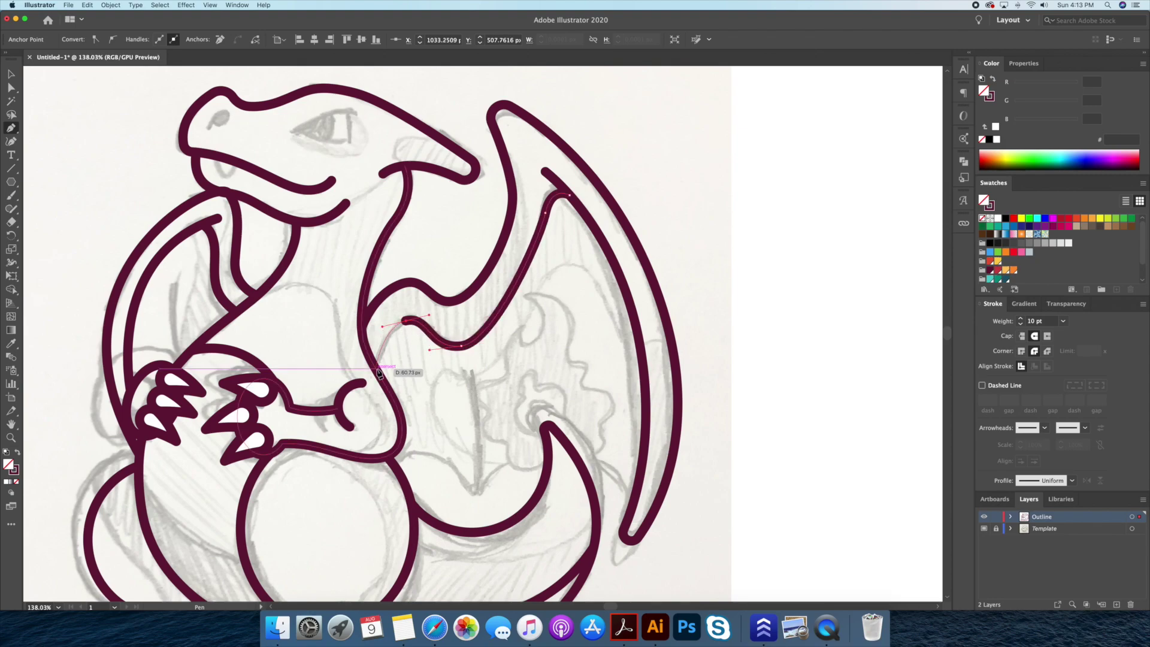
Draw a small oval nostril filled solid maroon with no outline
{"action": "key", "text": "l"}
{"action": "scroll", "coordinate": [589, 221], "scroll_direction": "up", "scroll_amount": 5}
{"action": "mouse_move", "coordinate": [498, 195]}
{"action": "left_mouse_down"}
{"action": "mouse_move", "coordinate": [527, 238]}
{"action": "mouse_move", "coordinate": [575, 213]}
{"action": "left_mouse_up"}
{"action": "key", "text": "shift+x"}
{"action": "key", "text": "v"}
{"action": "scroll", "coordinate": [495, 214], "scroll_direction": "up", "scroll_amount": 3}
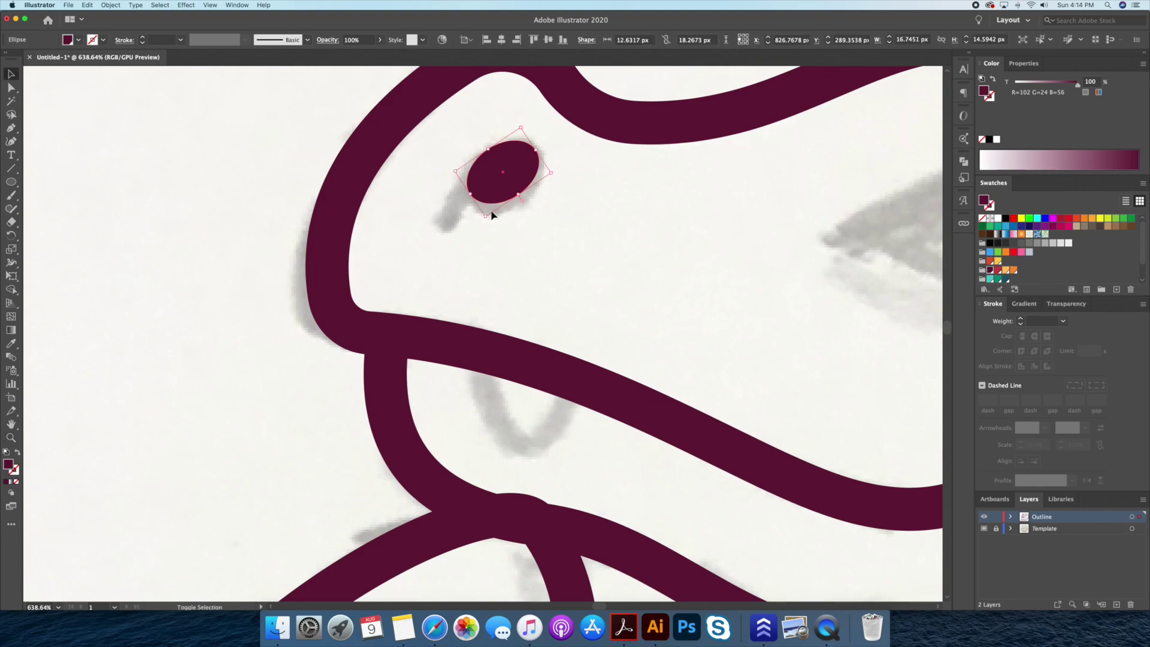
Add a pointed tail to the nostril oval and unite them into a teardrop
{"action": "key", "text": "ctrl+shift+a"}
{"action": "key", "text": "p"}
{"action": "left_click", "coordinate": [482, 155]}
{"action": "left_click_drag", "start_coordinate": [444, 223], "coordinate": [442, 230]}
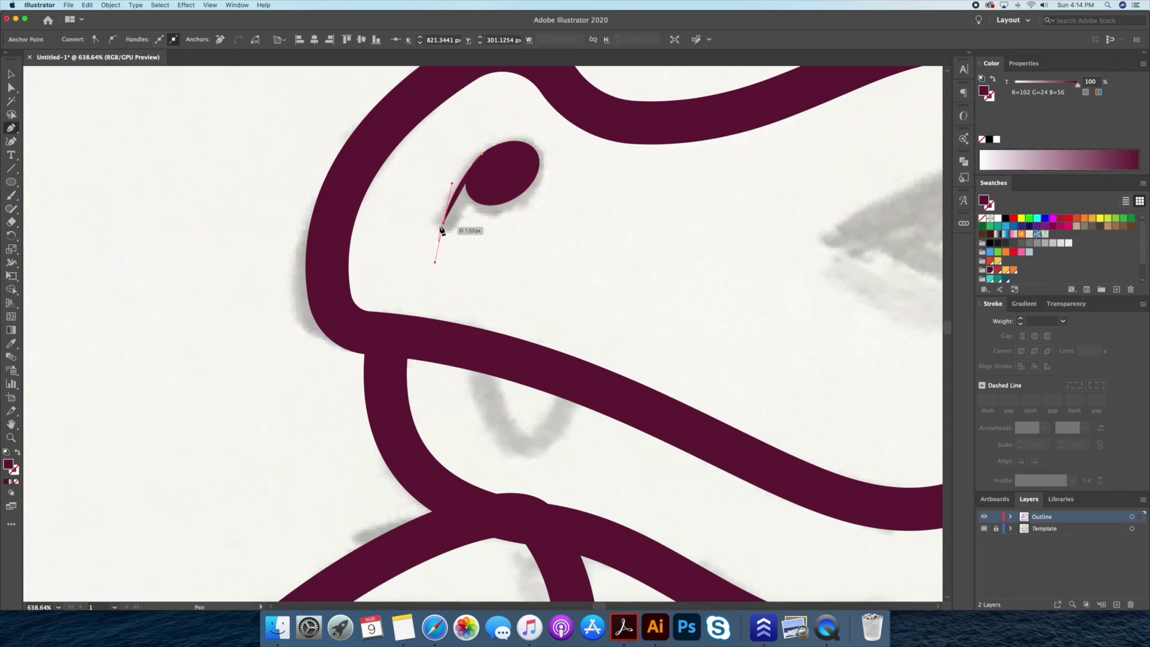
{"action": "left_click", "coordinate": [485, 167]}
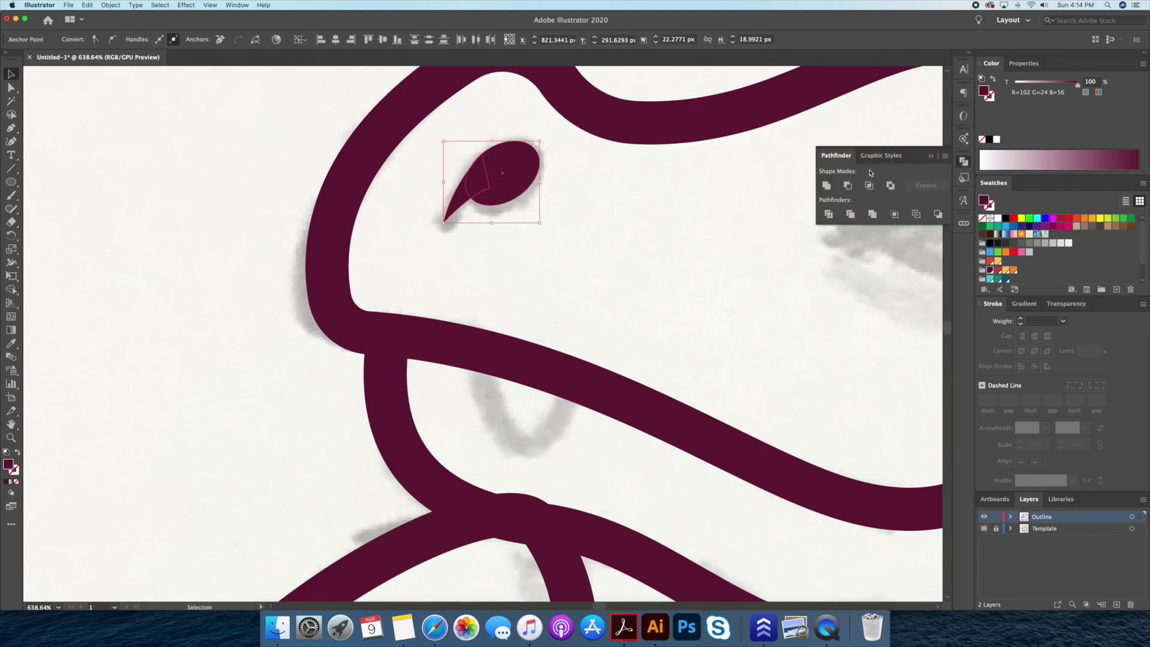
{"action": "key", "text": "a"}
Nudge the teardrop nostril into place and select the long neck outline
{"action": "scroll", "coordinate": [485, 229], "scroll_direction": "down", "scroll_amount": 5}
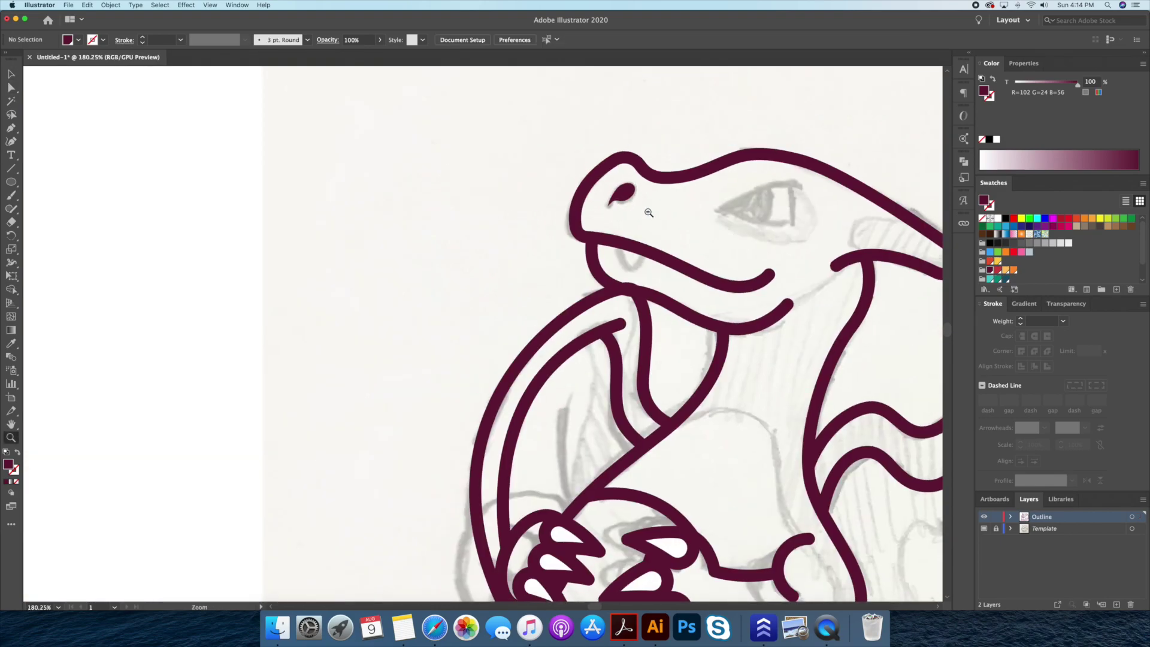
{"action": "scroll", "coordinate": [485, 228], "scroll_direction": "up", "scroll_amount": 5}
{"action": "key", "text": "v"}
{"action": "left_click_drag", "start_coordinate": [510, 201], "coordinate": [508, 209]}
{"action": "scroll", "coordinate": [508, 209], "scroll_direction": "down", "scroll_amount": 5}
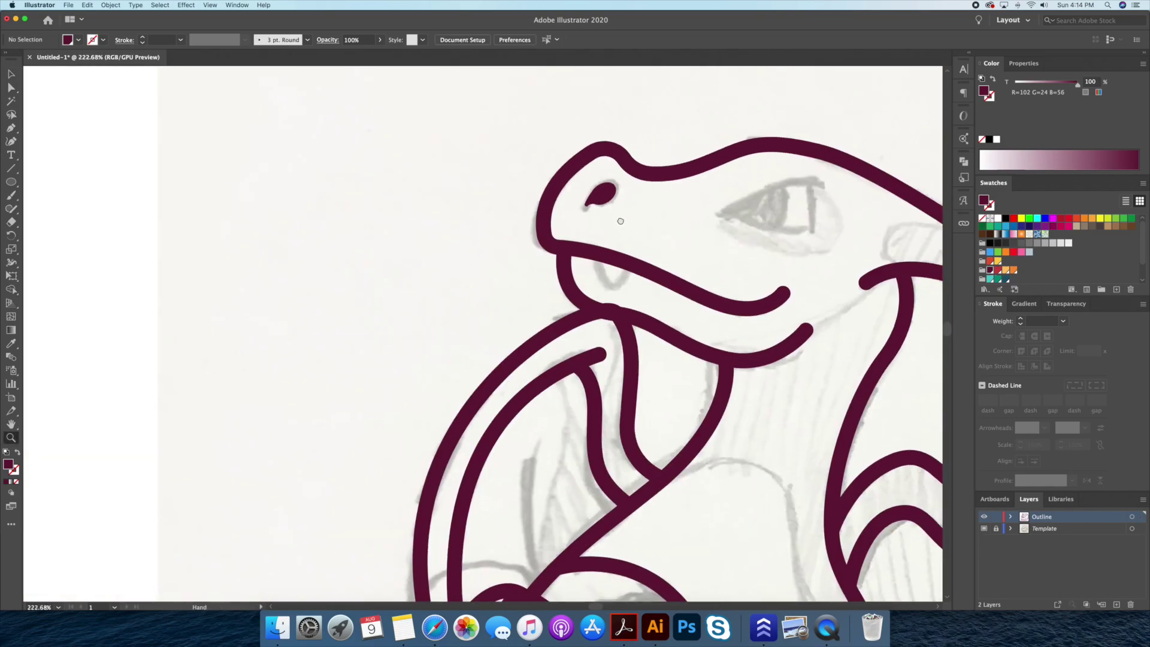
{"action": "left_click", "coordinate": [581, 293]}
{"action": "scroll", "coordinate": [580, 292], "scroll_direction": "up", "scroll_amount": 4}
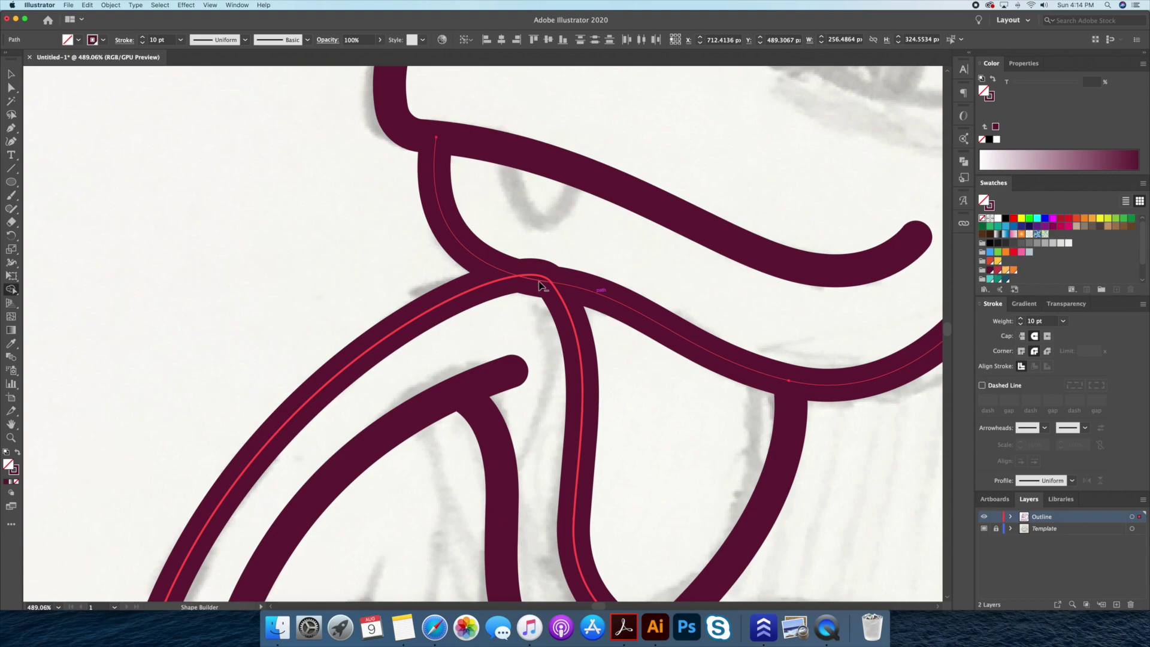
Check the outlines by hiding and re-showing the sketch layer, then zoom to the head
{"action": "key", "text": "z"}
{"action": "mouse_move", "coordinate": [545, 283]}
{"action": "left_mouse_down"}
{"action": "mouse_move", "coordinate": [623, 287]}
{"action": "mouse_move", "coordinate": [334, 270]}
{"action": "left_mouse_up"}
{"action": "key", "text": "z"}
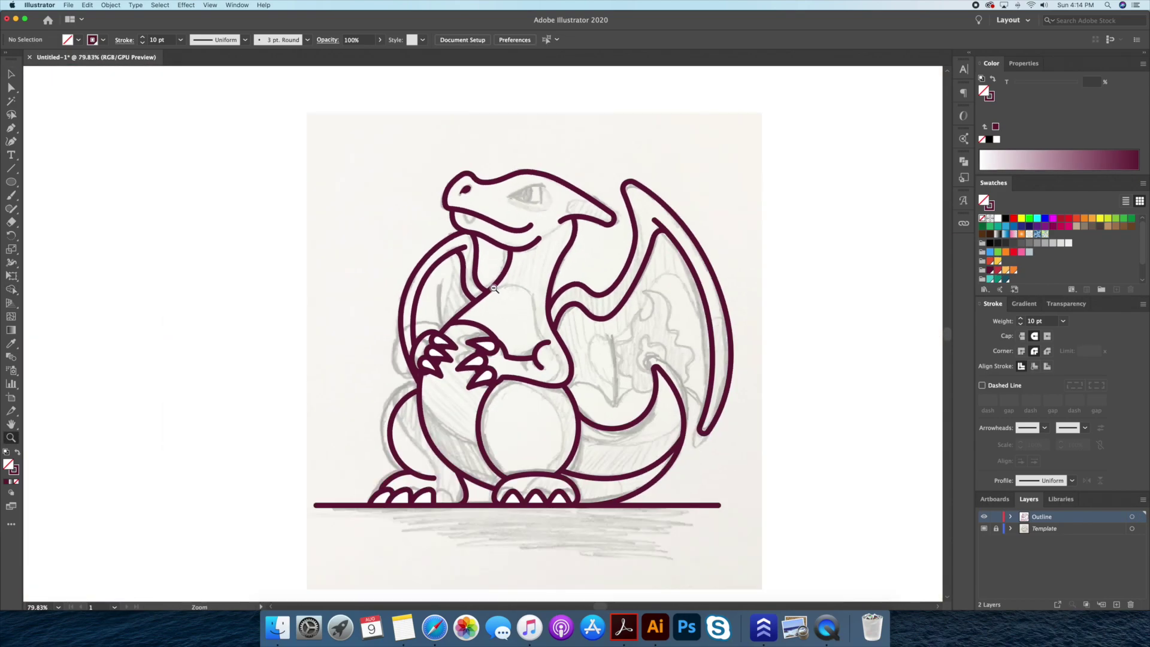
{"action": "left_click", "coordinate": [983, 528]}
{"action": "left_click", "coordinate": [983, 528]}
{"action": "left_click_drag", "start_coordinate": [454, 196], "coordinate": [535, 296]}
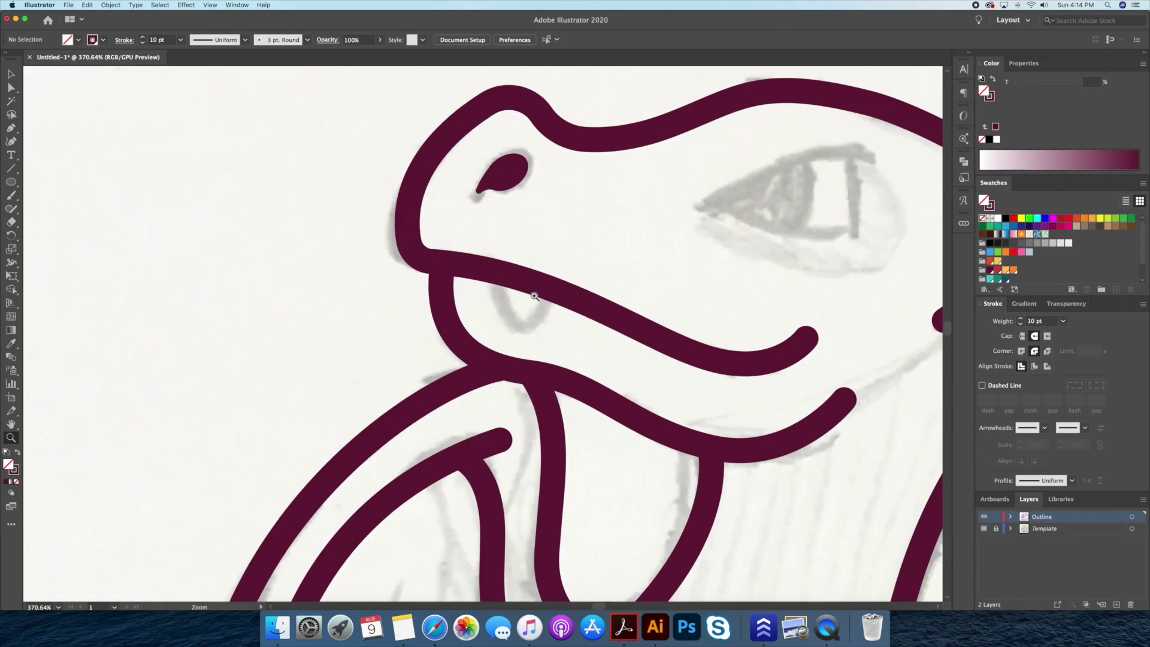
Draw a small V-shaped fang under the upper jaw
{"action": "left_click", "coordinate": [500, 274]}
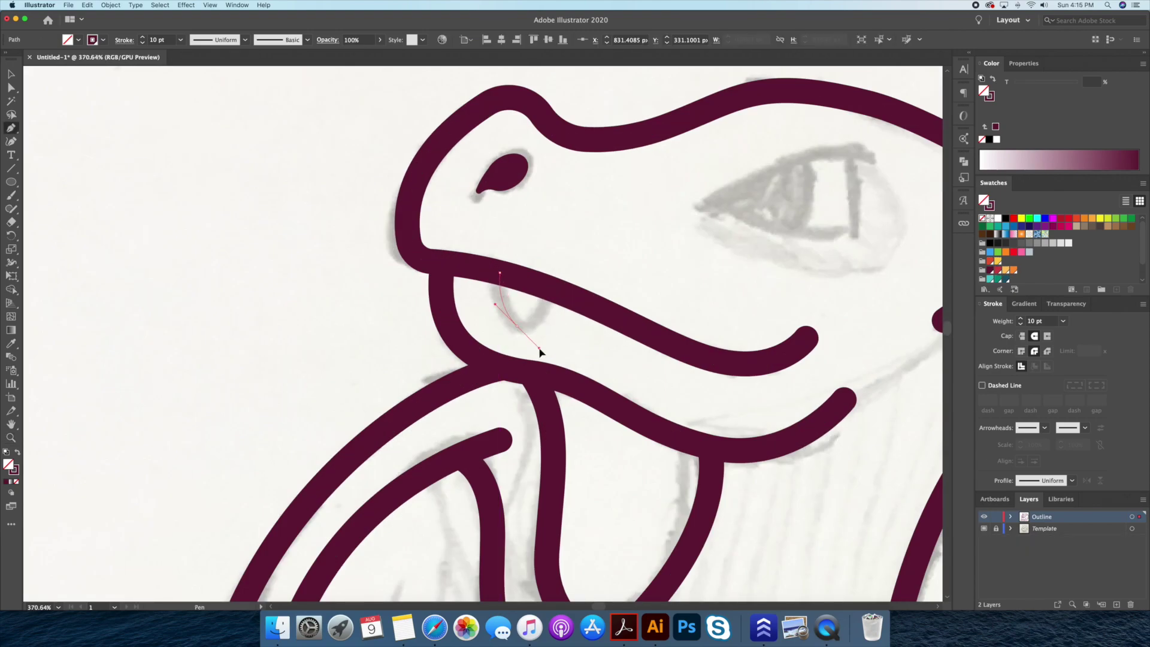
{"action": "left_click_drag", "start_coordinate": [539, 352], "coordinate": [541, 353]}
{"action": "left_click", "coordinate": [568, 264]}
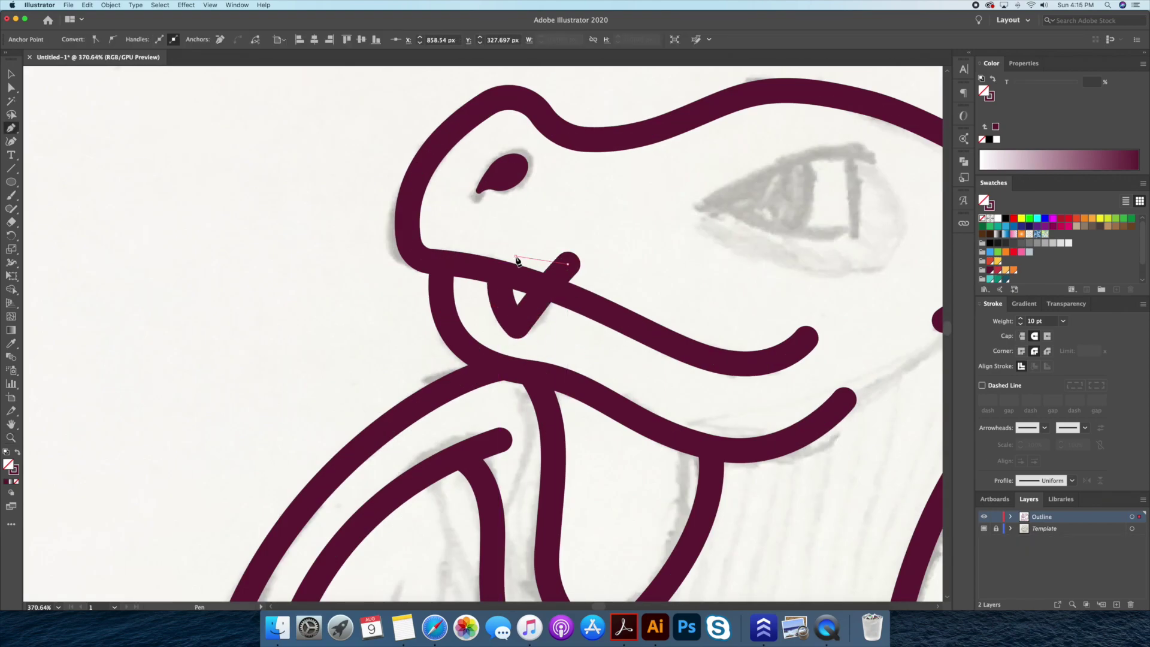
{"action": "left_click", "coordinate": [599, 315]}
{"action": "key", "text": "a"}
{"action": "left_click", "coordinate": [528, 329]}
{"action": "key", "text": "ctrl+shift+a"}
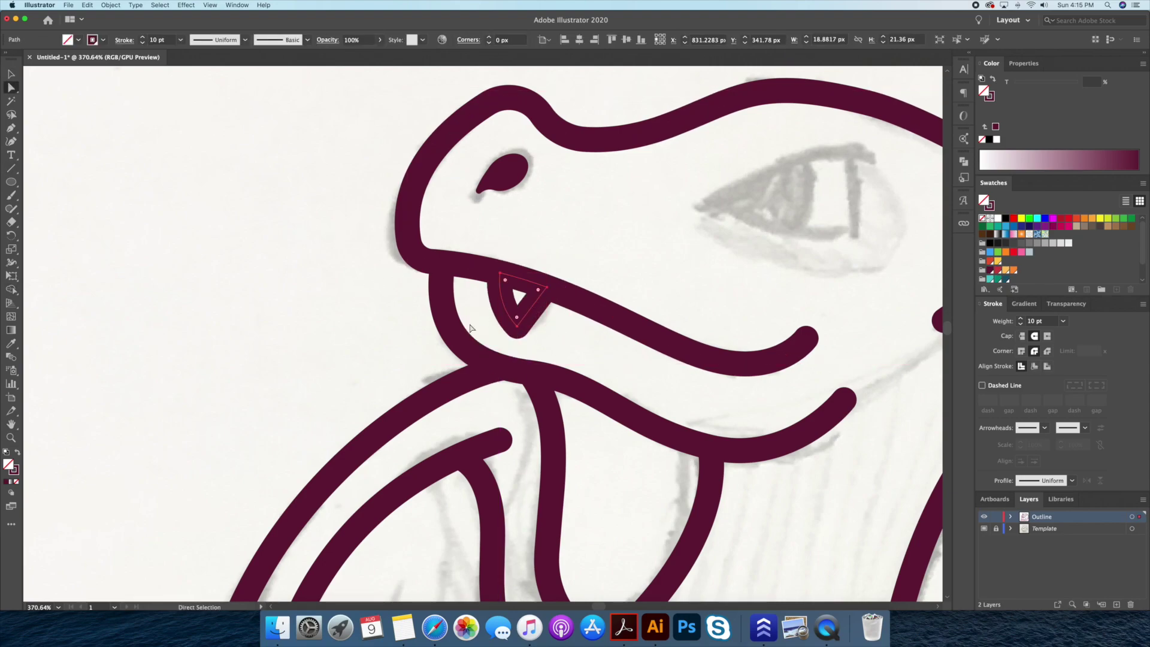
Draw the upper eyelid curve across the eye with a curled front hook
{"action": "key", "text": "z"}
{"action": "left_click_drag", "start_coordinate": [420, 180], "coordinate": [453, 181]}
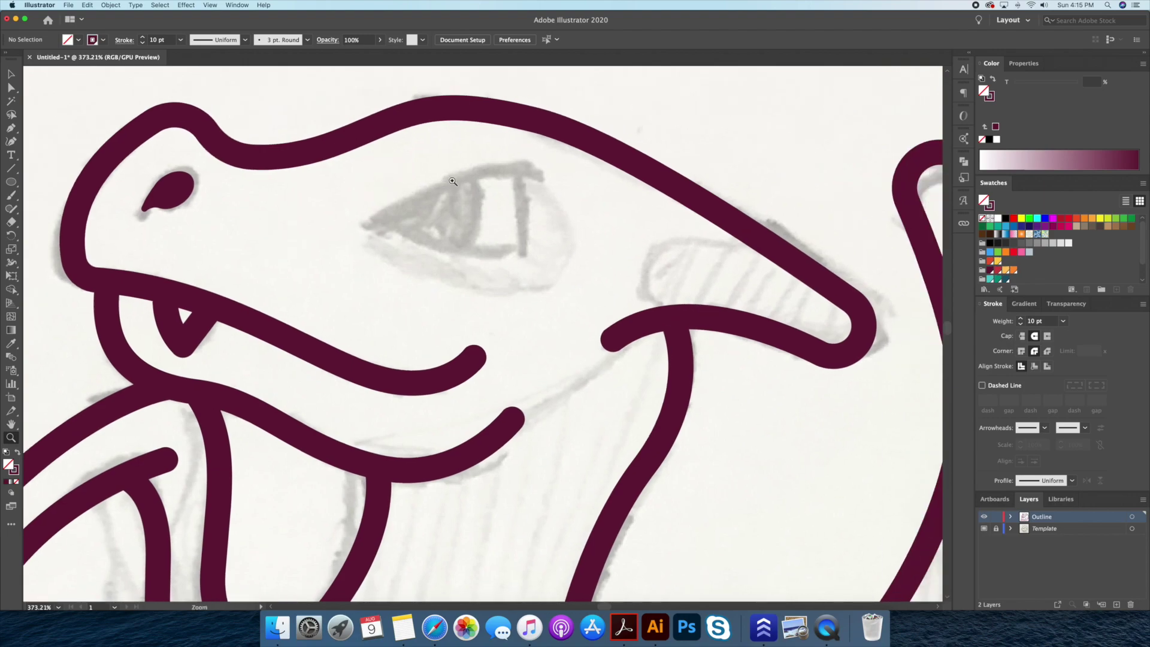
{"action": "left_click", "coordinate": [358, 182]}
{"action": "left_click_drag", "start_coordinate": [409, 245], "coordinate": [389, 238]}
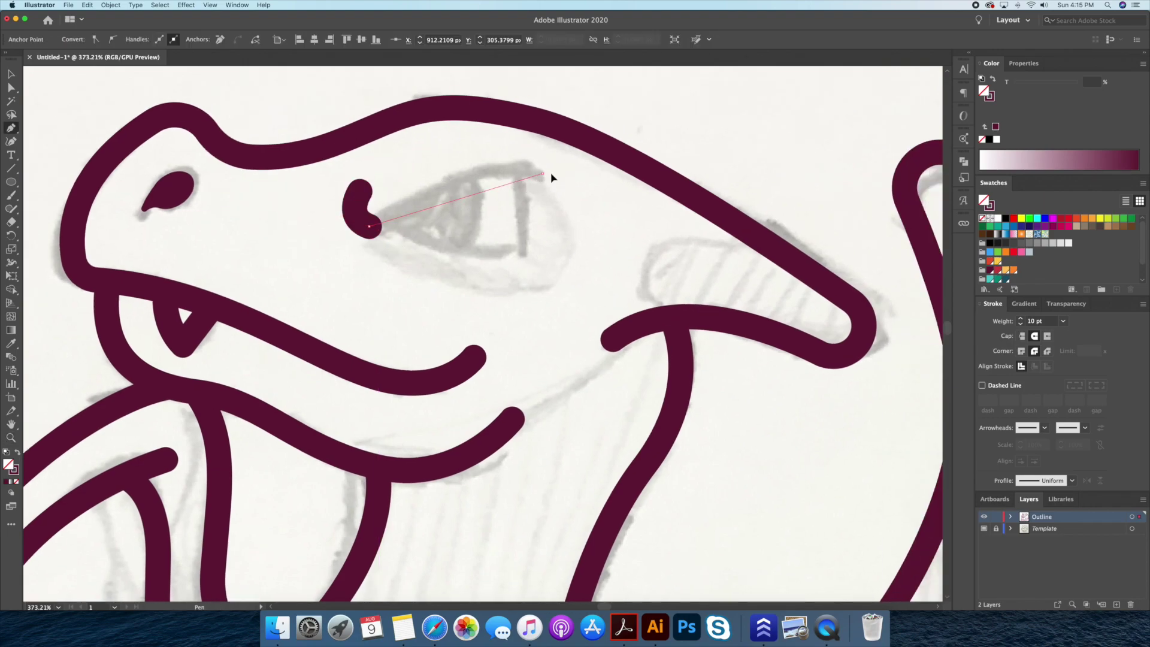
{"action": "left_click_drag", "start_coordinate": [543, 173], "coordinate": [647, 188]}
{"action": "key", "text": "v"}
{"action": "left_click", "coordinate": [411, 231]}
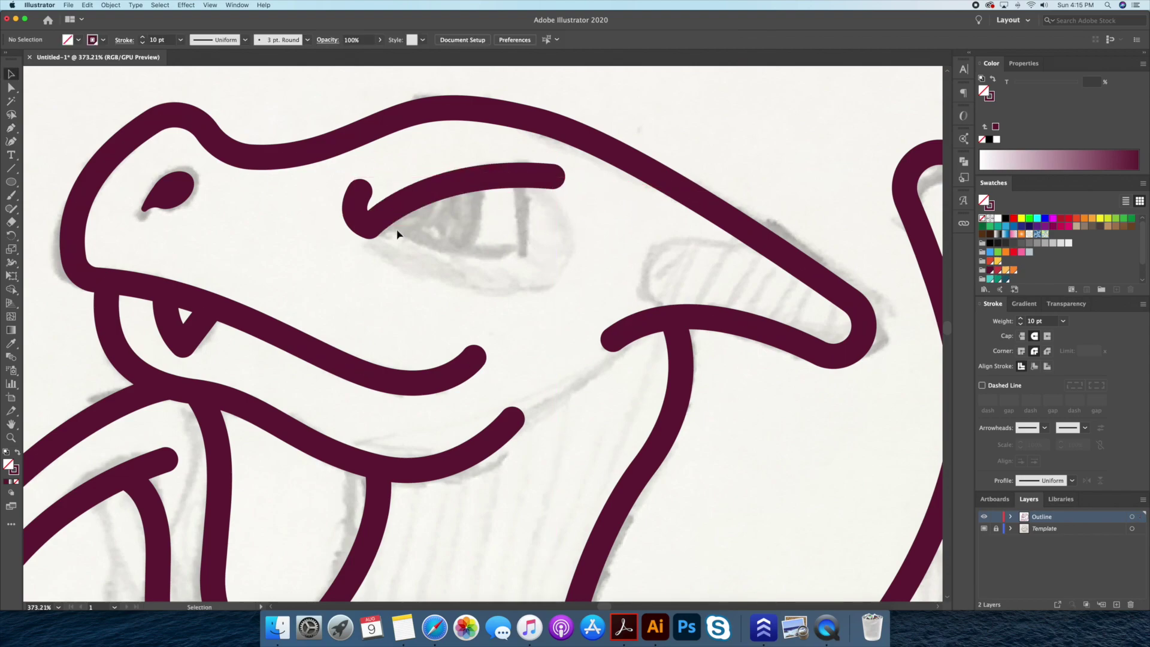
{"action": "left_click", "coordinate": [367, 218]}
{"action": "left_click", "coordinate": [424, 250]}
{"action": "scroll", "coordinate": [413, 256], "scroll_direction": "right", "scroll_amount": 5}
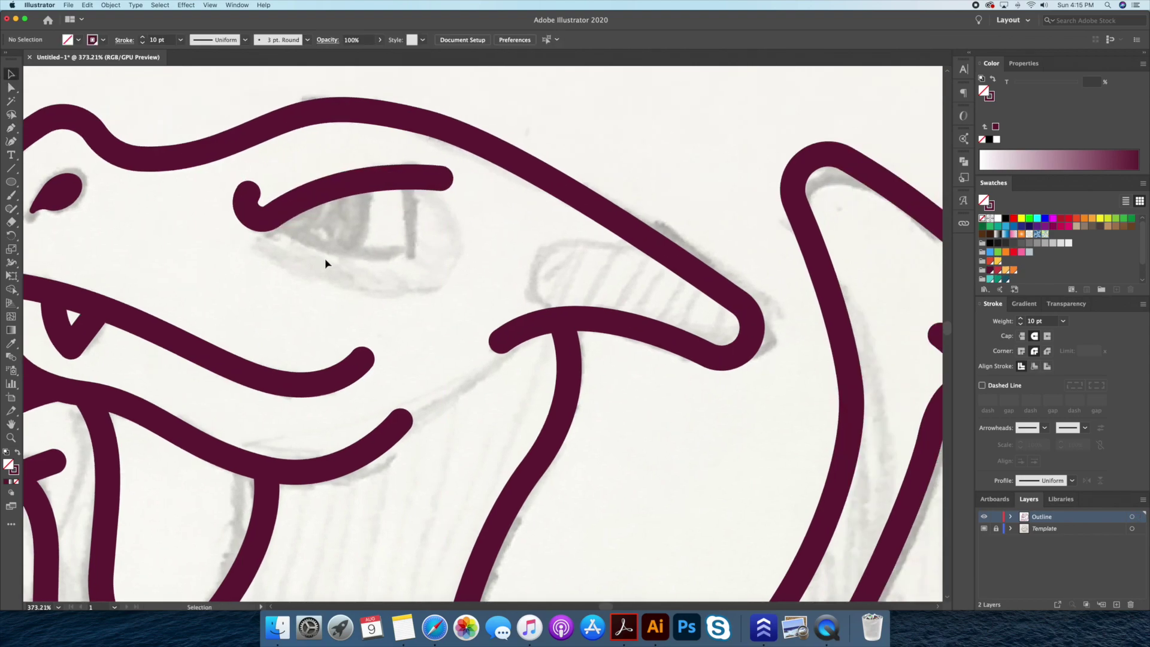
Close the almond eye with a back and lower edge, merging the eye outline shapes
{"action": "key", "text": "p"}
{"action": "left_click", "coordinate": [412, 177]}
{"action": "left_click_drag", "start_coordinate": [407, 262], "coordinate": [386, 307]}
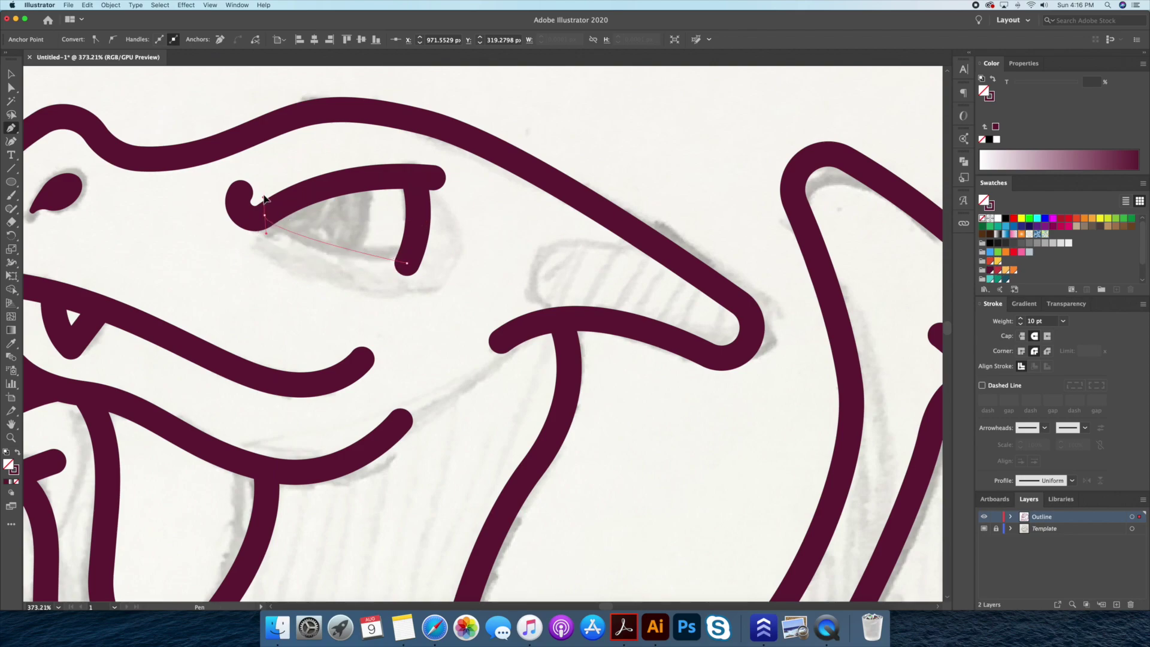
{"action": "left_click_drag", "start_coordinate": [235, 171], "coordinate": [235, 172]}
{"action": "key", "text": "ctrl+shift+a"}
{"action": "key", "text": "ctrl+minus"}
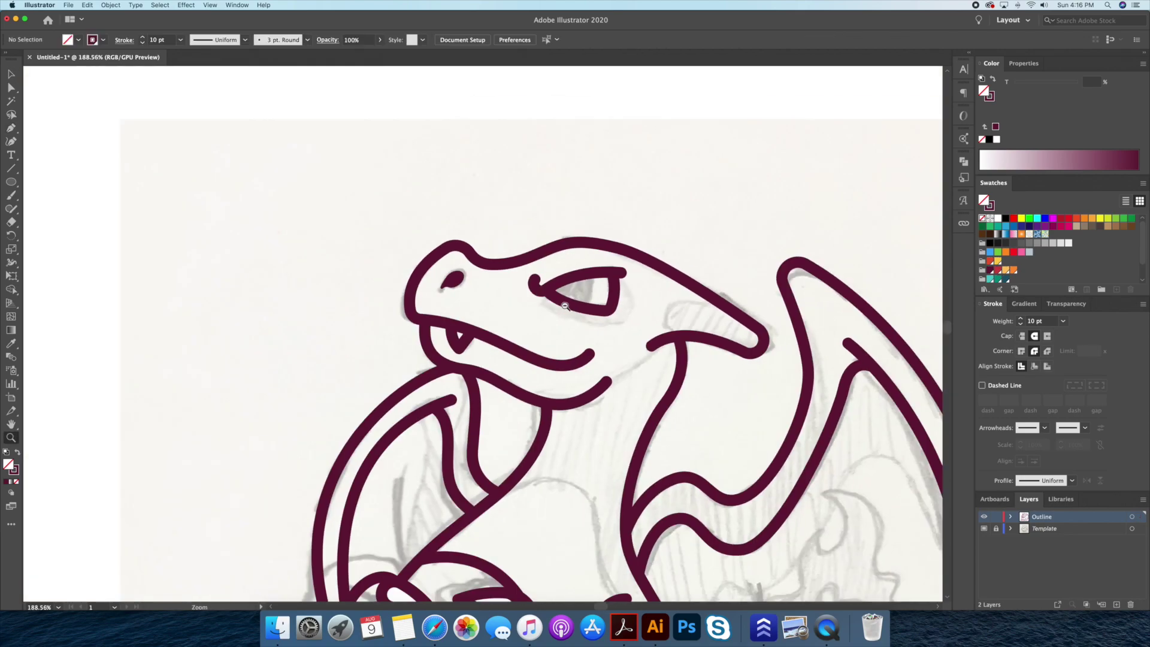
{"action": "left_click", "coordinate": [605, 242]}
{"action": "left_click", "coordinate": [573, 264]}
{"action": "key", "text": "shift+m"}
{"action": "key", "text": "ctrl+shift+a"}
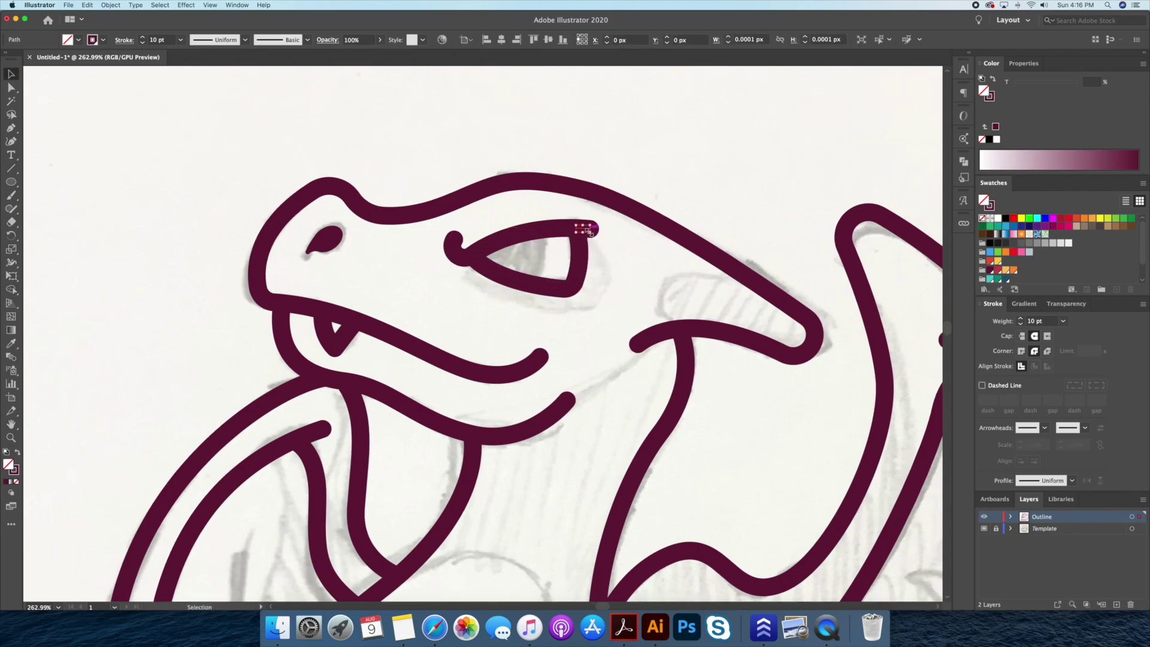
Draw a circle over the eye for the pupil
{"action": "key", "text": "z"}
{"action": "left_click", "coordinate": [473, 203]}
{"action": "left_click_drag", "start_coordinate": [437, 205], "coordinate": [567, 340]}
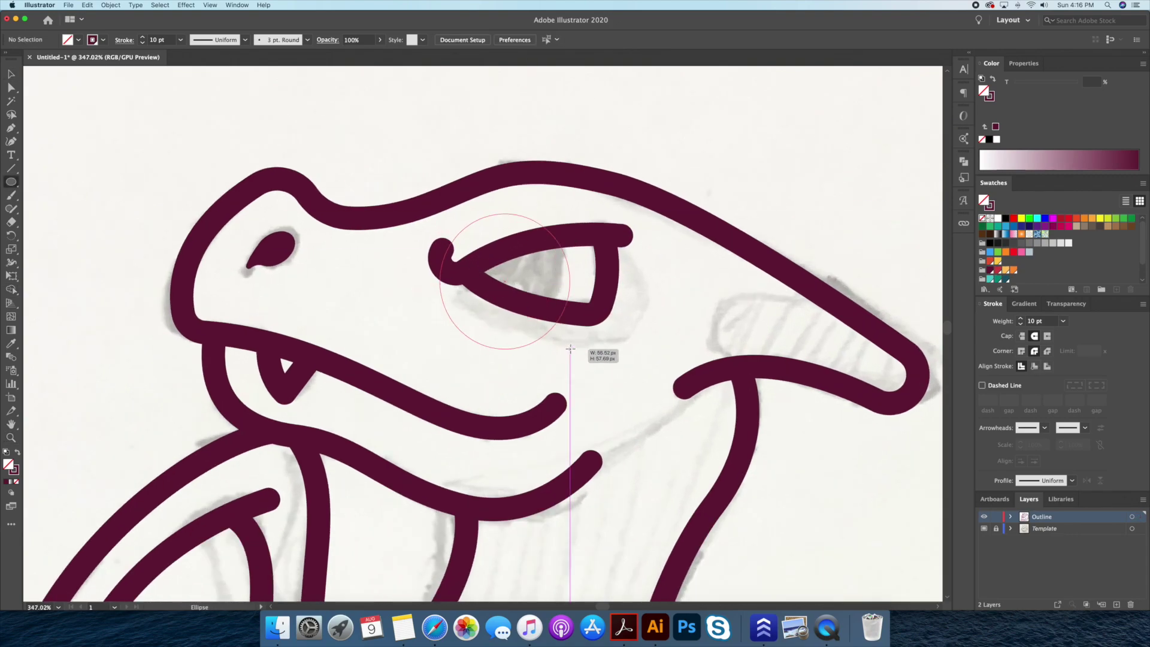
Clip the pupil circle inside the eye outline with a clipping mask
{"action": "key", "text": "shift+x"}
{"action": "key", "text": "v"}
{"action": "left_click", "coordinate": [608, 272], "text": "shift"}
{"action": "key", "text": "ctrl+7"}
{"action": "key", "text": "ctrl+shift+a"}
{"action": "key", "text": "z"}
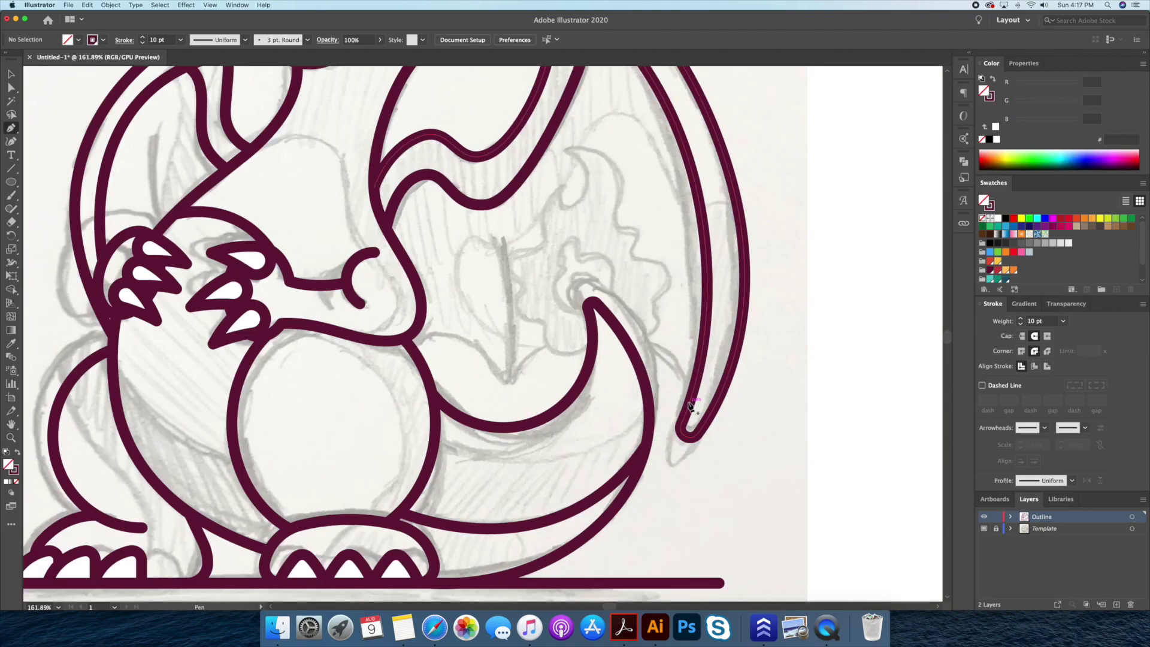
Draw the curved maroon line from the belly to the tail
{"action": "left_click", "coordinate": [689, 403]}
{"action": "left_click", "coordinate": [509, 379]}
{"action": "left_click", "coordinate": [402, 338]}
{"action": "key", "text": "shift+grave"}
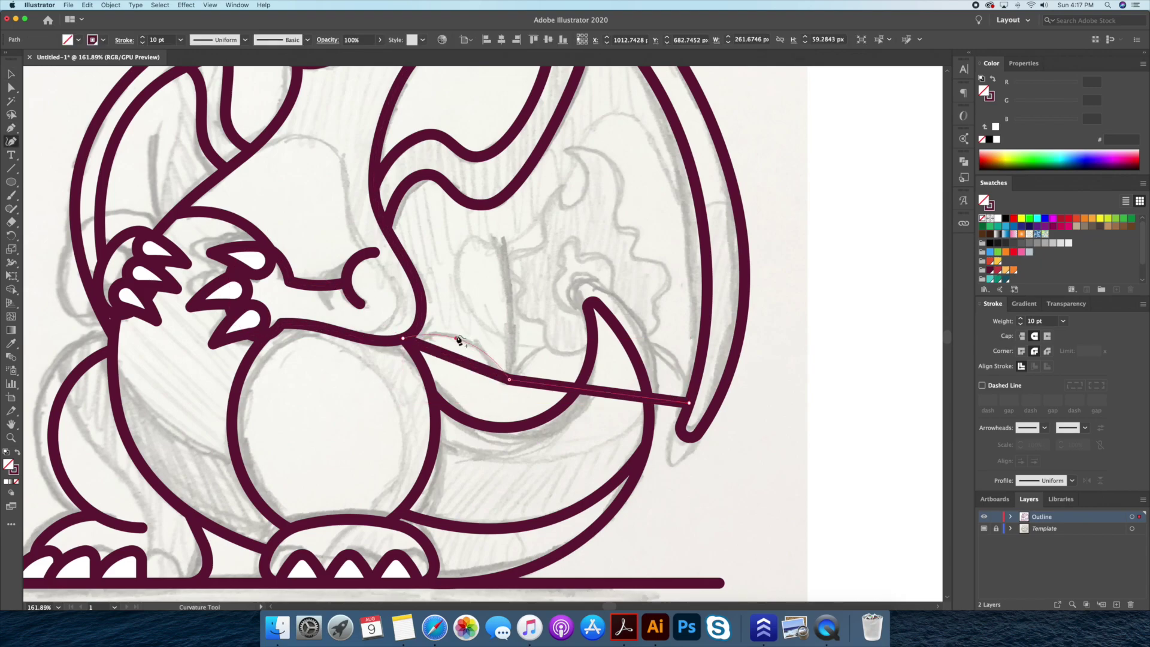
{"action": "left_click", "coordinate": [456, 338]}
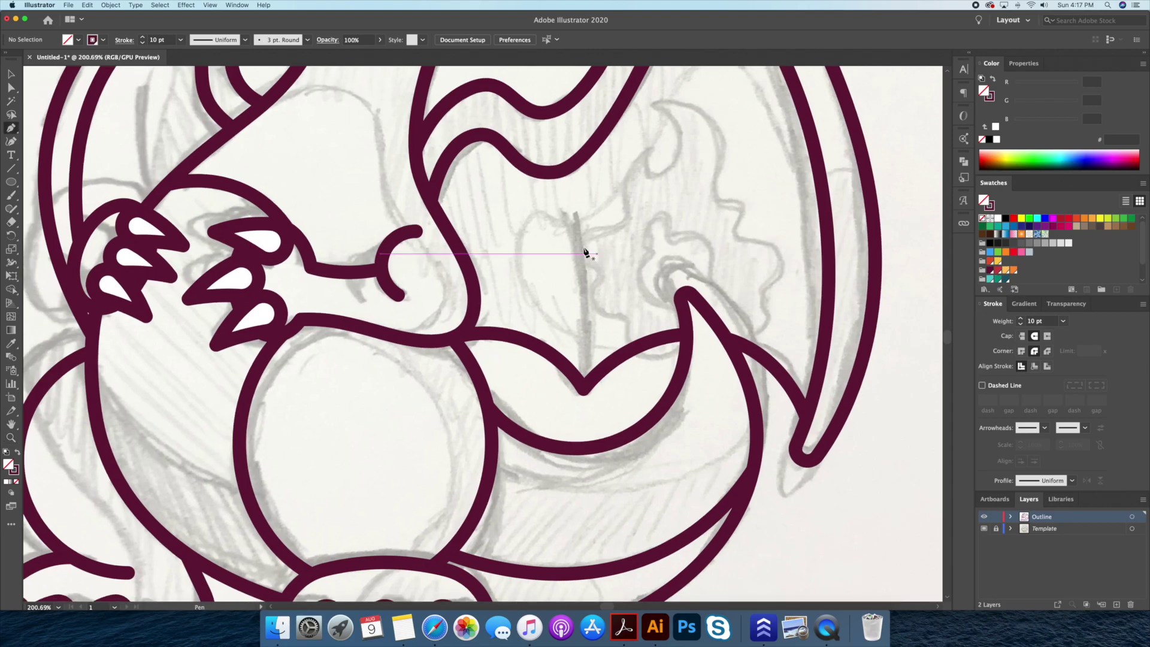
{"action": "key", "text": "ctrl+shift+a"}
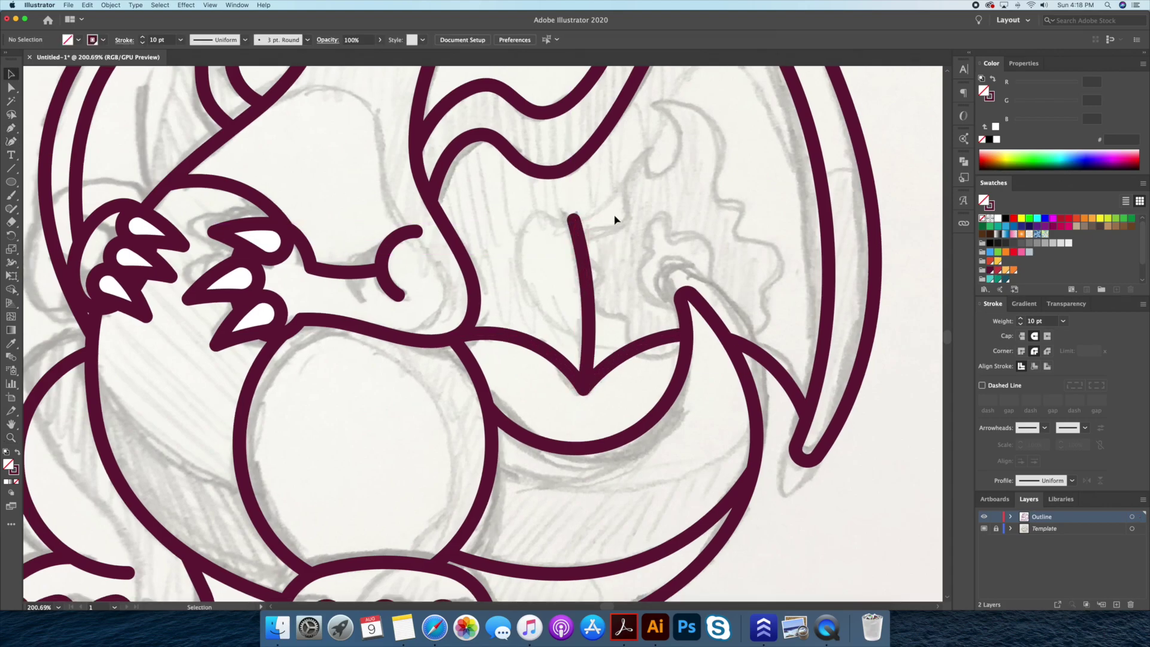
{"action": "key", "text": "ctrl+0"}
Add a short maroon stroke down the arm toward the hand
{"action": "left_click_drag", "start_coordinate": [397, 228], "coordinate": [469, 251]}
{"action": "key", "text": "shift+grave"}
{"action": "left_click", "coordinate": [460, 197]}
{"action": "left_click", "coordinate": [466, 277]}
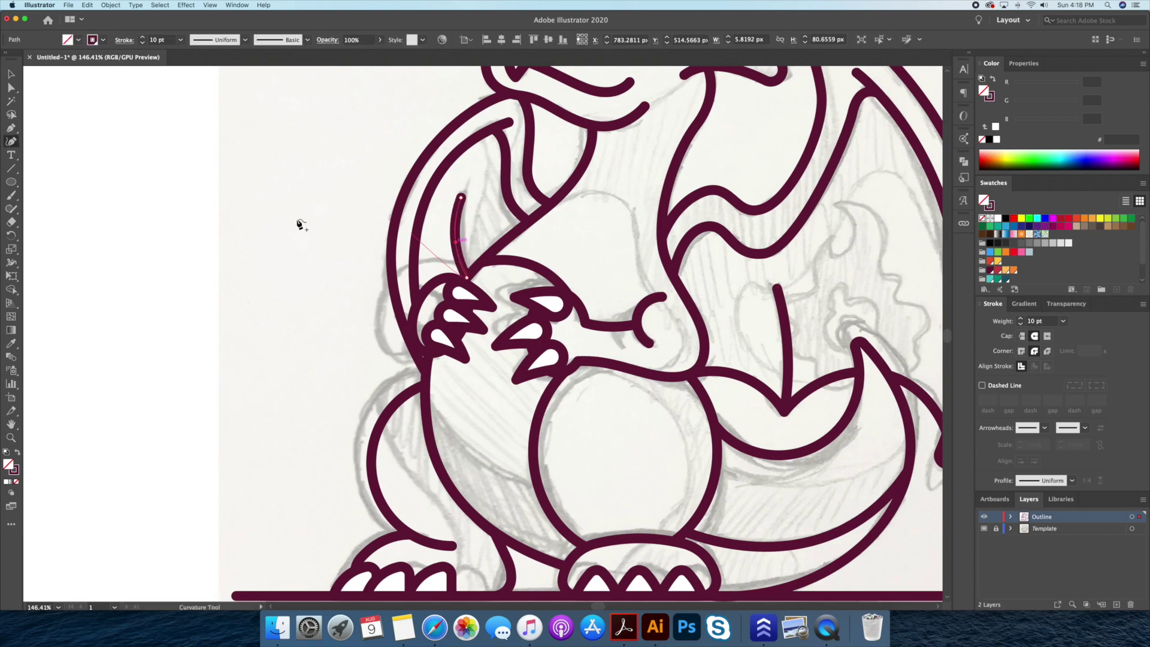
{"action": "key", "text": "ctrl+shift+a"}
{"action": "key", "text": "ctrl+0"}
{"action": "key", "text": "z"}
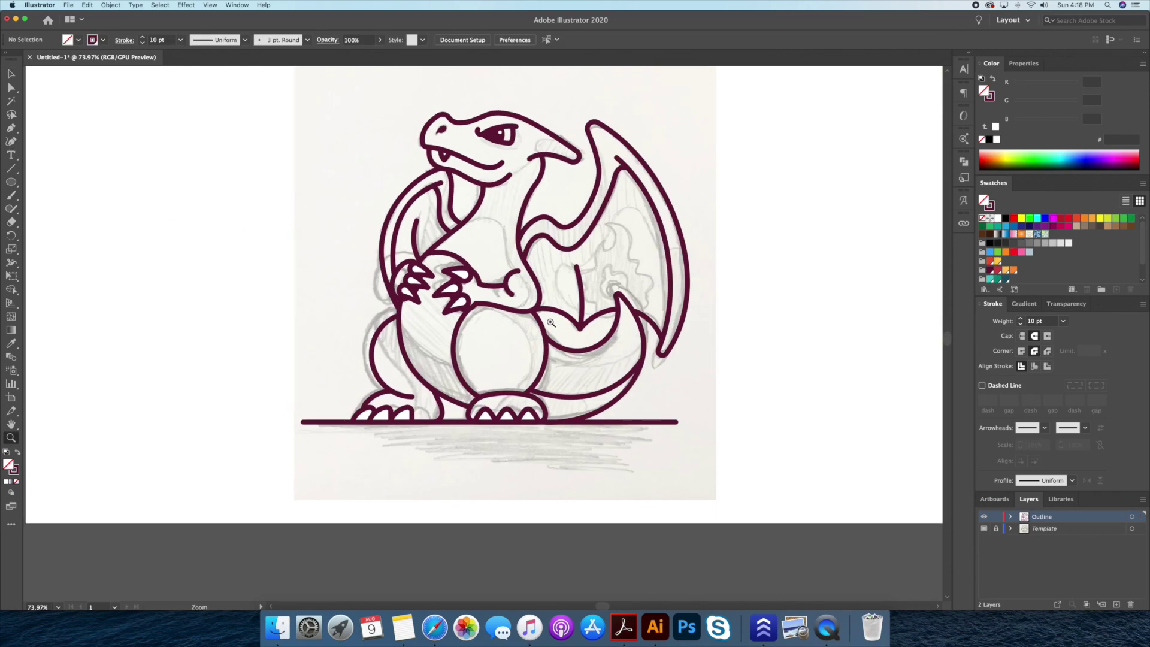
Order the layers with Outline on top and Colour below Shadows, hiding the sketch
{"action": "left_click", "coordinate": [984, 528]}
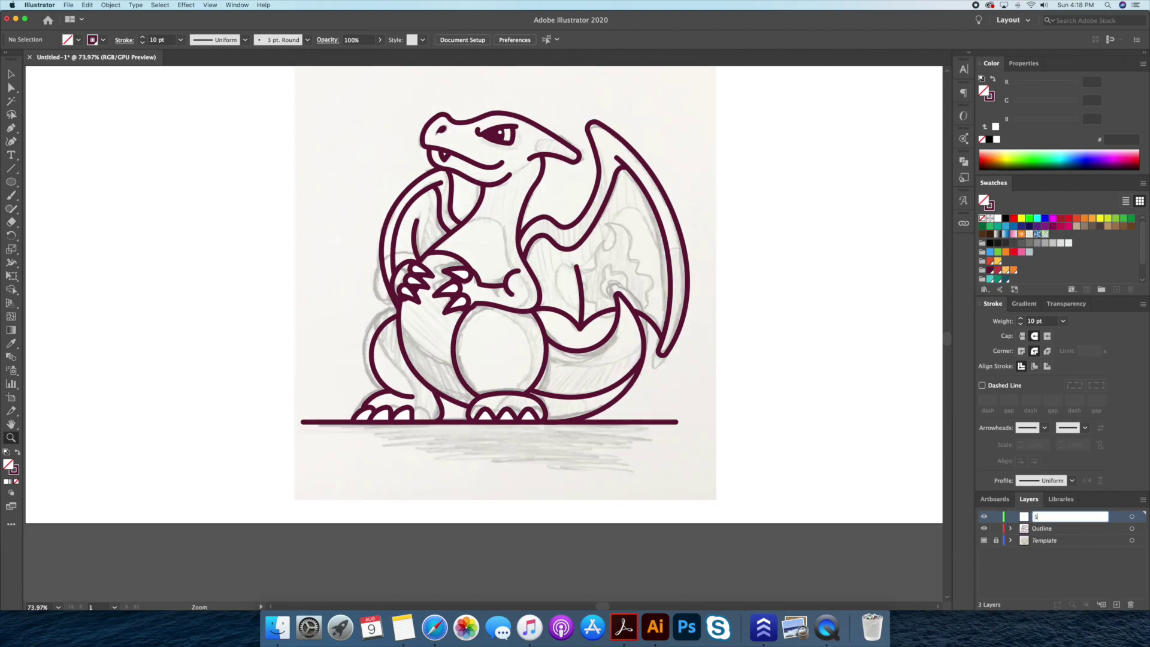
{"action": "left_click_drag", "start_coordinate": [995, 528], "coordinate": [996, 517]}
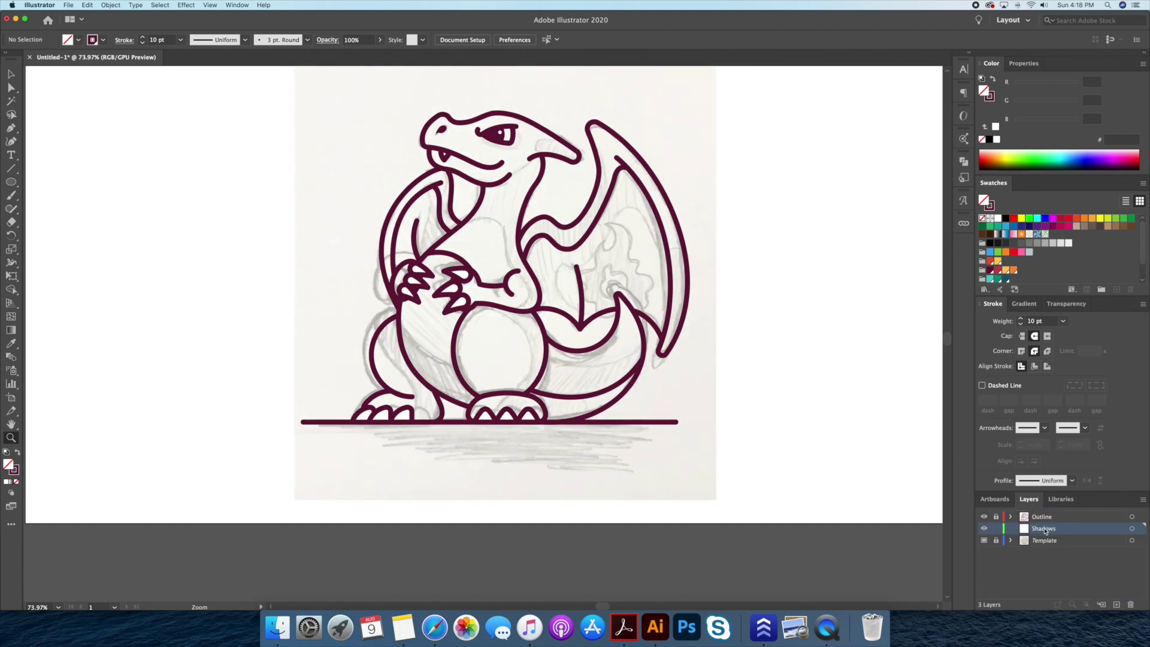
{"action": "left_click", "coordinate": [990, 93]}
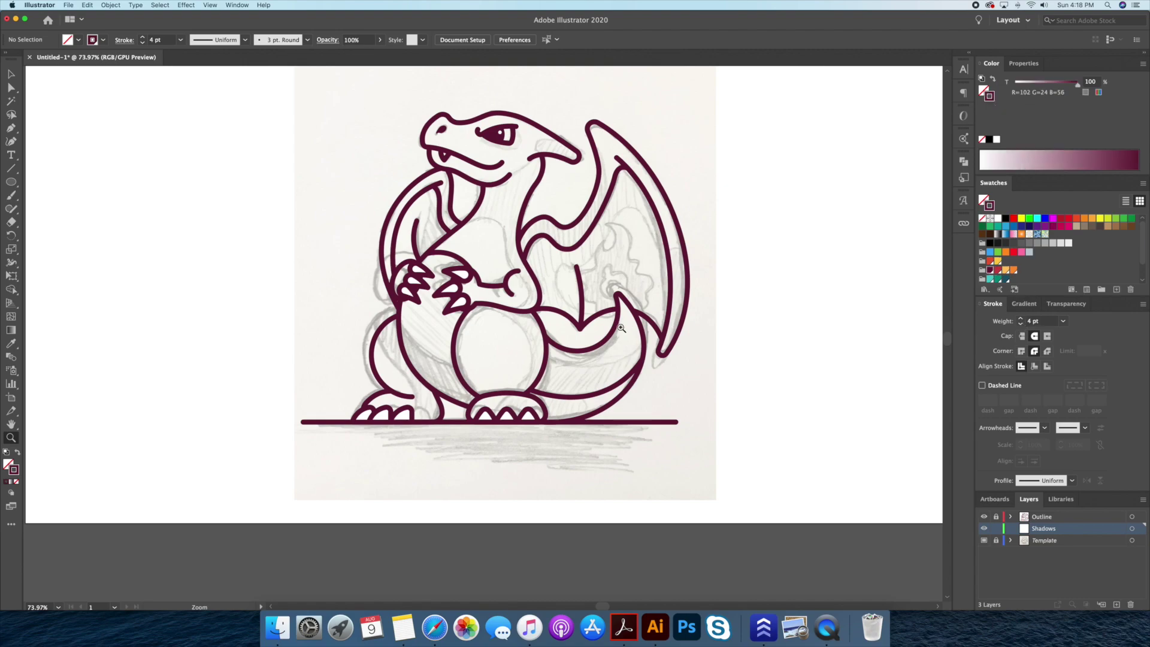
{"action": "left_click_drag", "start_coordinate": [621, 328], "coordinate": [709, 360]}
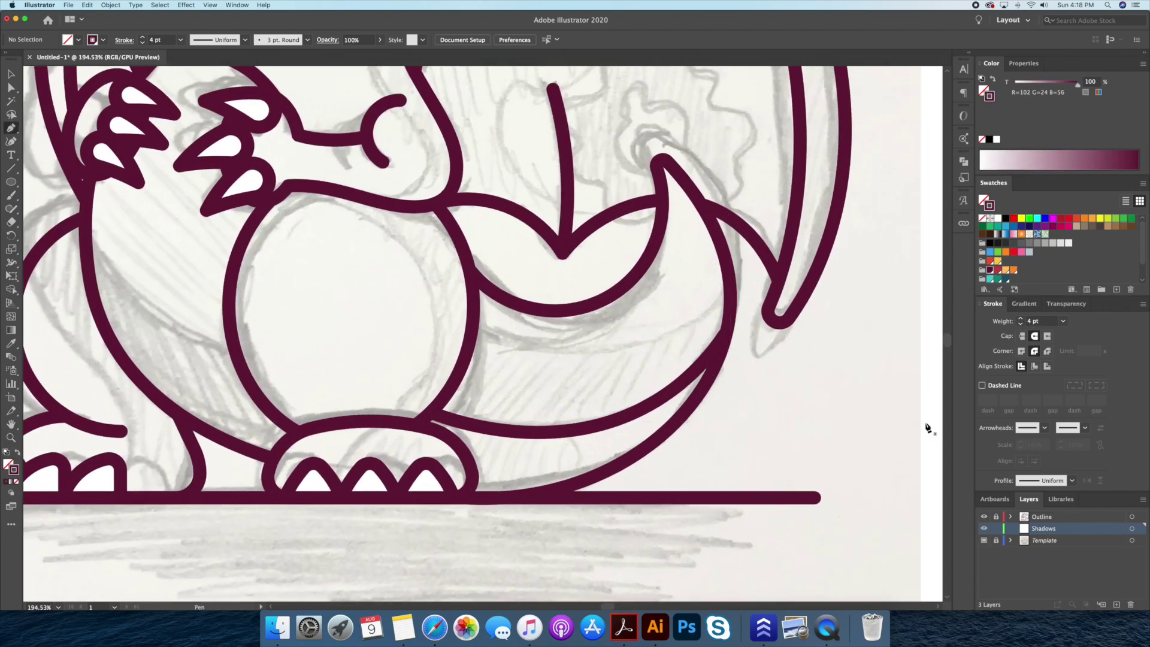
{"action": "left_click_drag", "start_coordinate": [1041, 529], "coordinate": [1041, 541]}
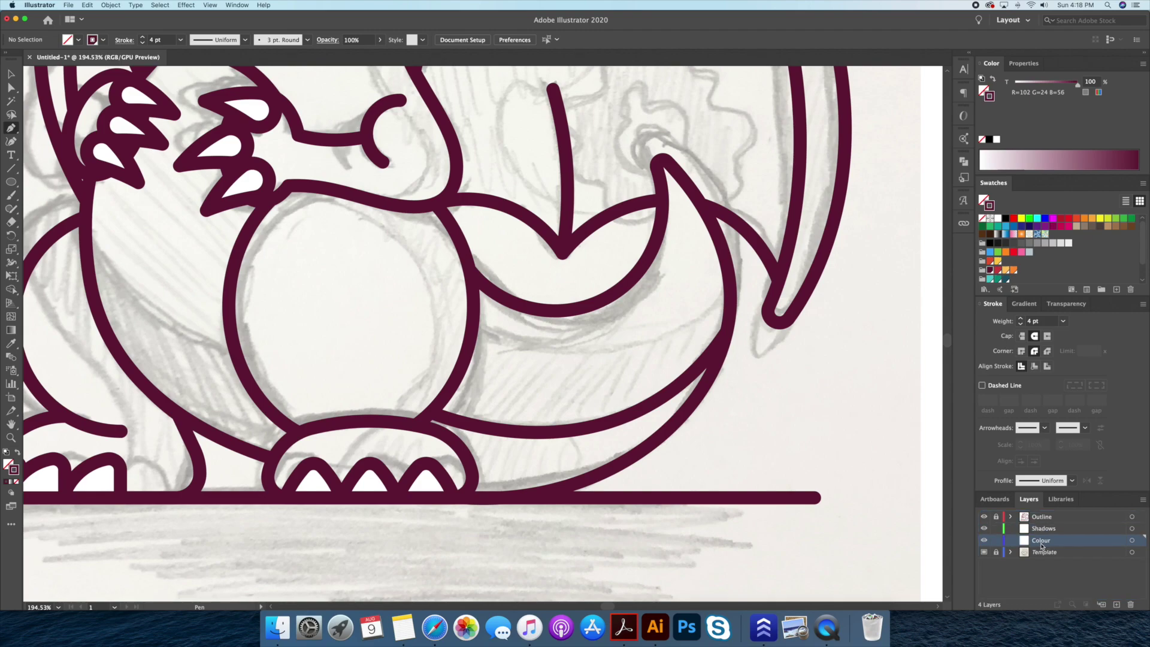
{"action": "key", "text": "ctrl+0"}
{"action": "key", "text": "z"}
{"action": "left_click", "coordinate": [743, 239]}
Trace a closed orange fill shape over the tail with the Pen tool
{"action": "key", "text": "p"}
{"action": "left_click_drag", "start_coordinate": [742, 237], "coordinate": [729, 324]}
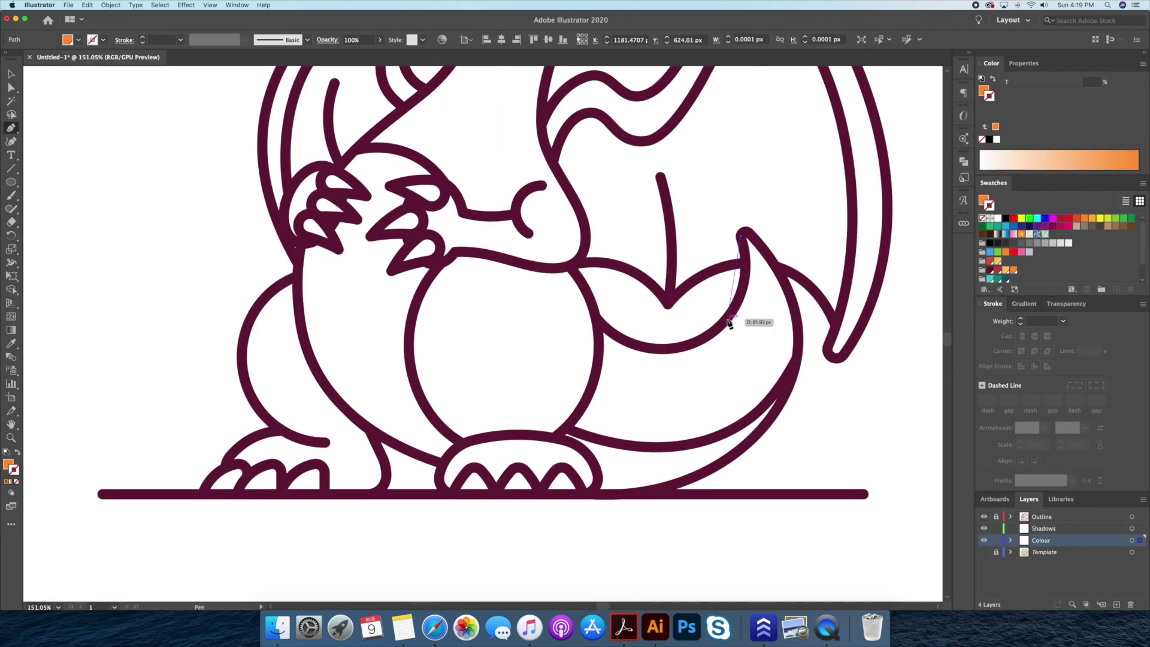
{"action": "left_click_drag", "start_coordinate": [686, 359], "coordinate": [686, 358]}
{"action": "left_click_drag", "start_coordinate": [557, 287], "coordinate": [605, 353]}
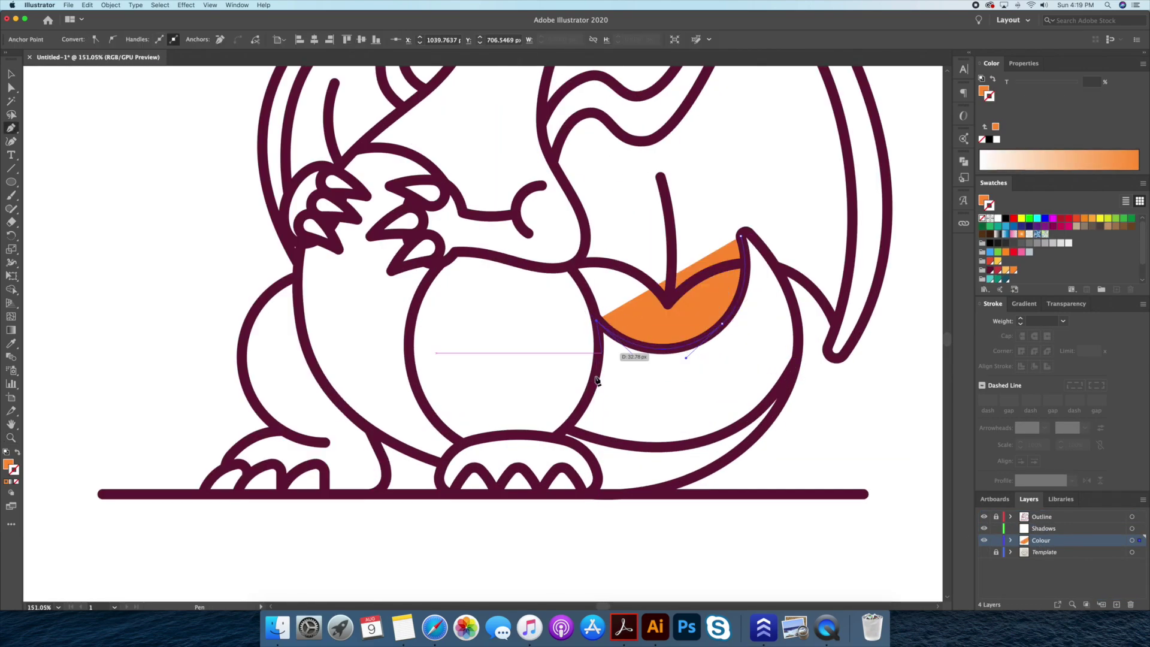
{"action": "left_click_drag", "start_coordinate": [710, 439], "coordinate": [785, 421]}
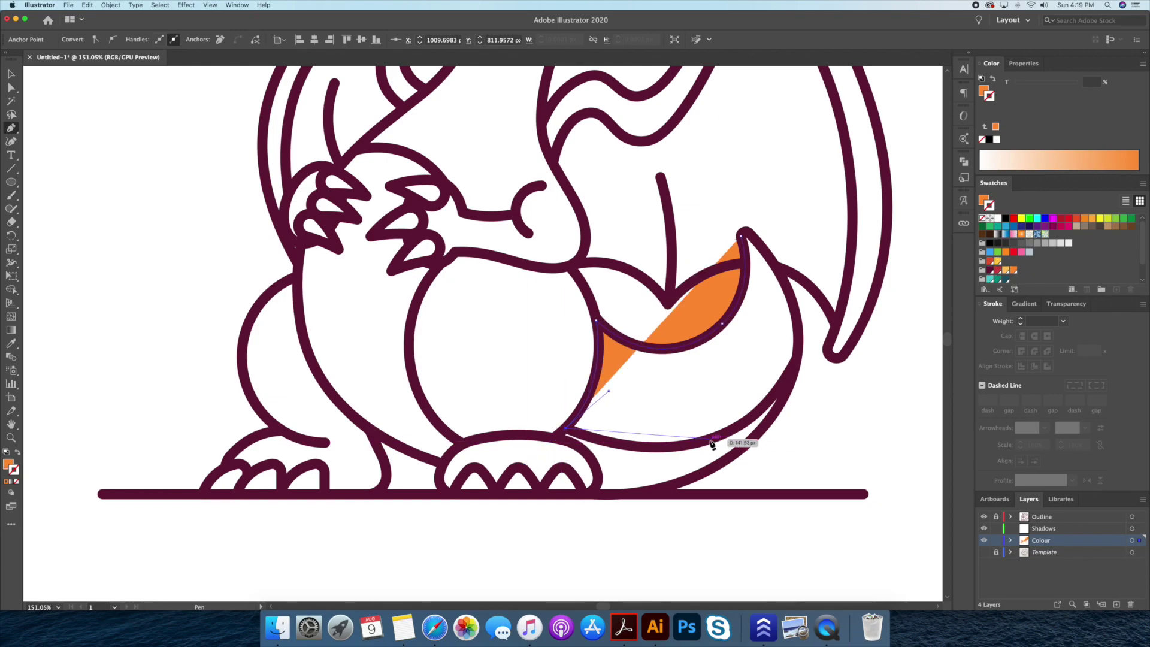
{"action": "left_click_drag", "start_coordinate": [800, 348], "coordinate": [750, 235]}
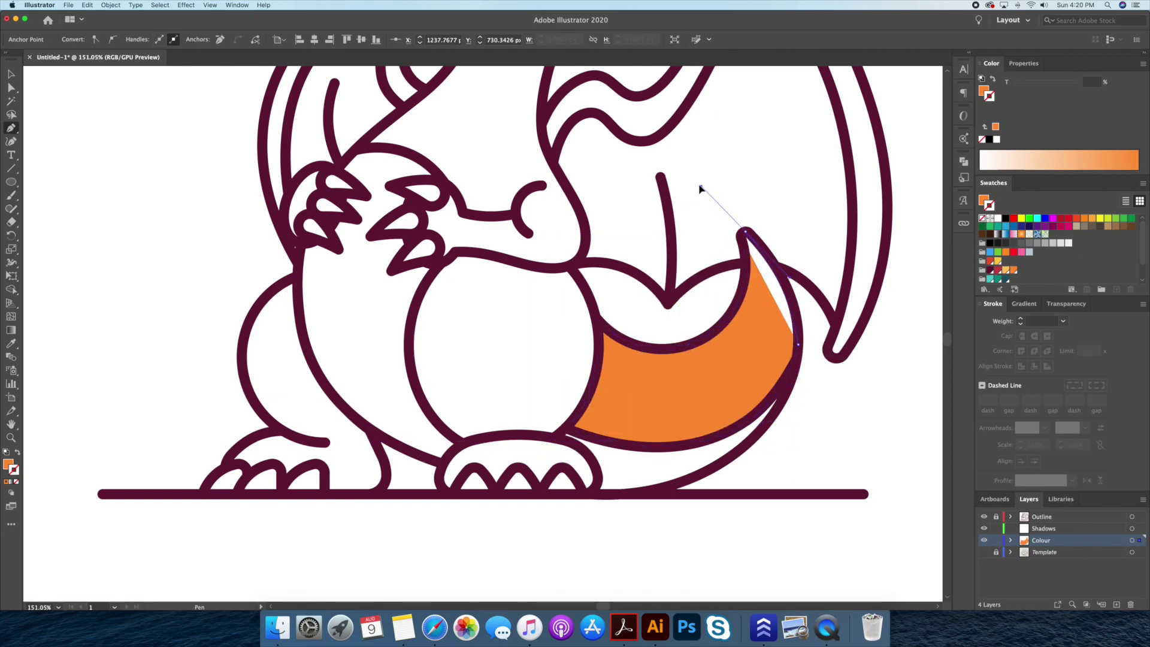
{"action": "left_click", "coordinate": [746, 231]}
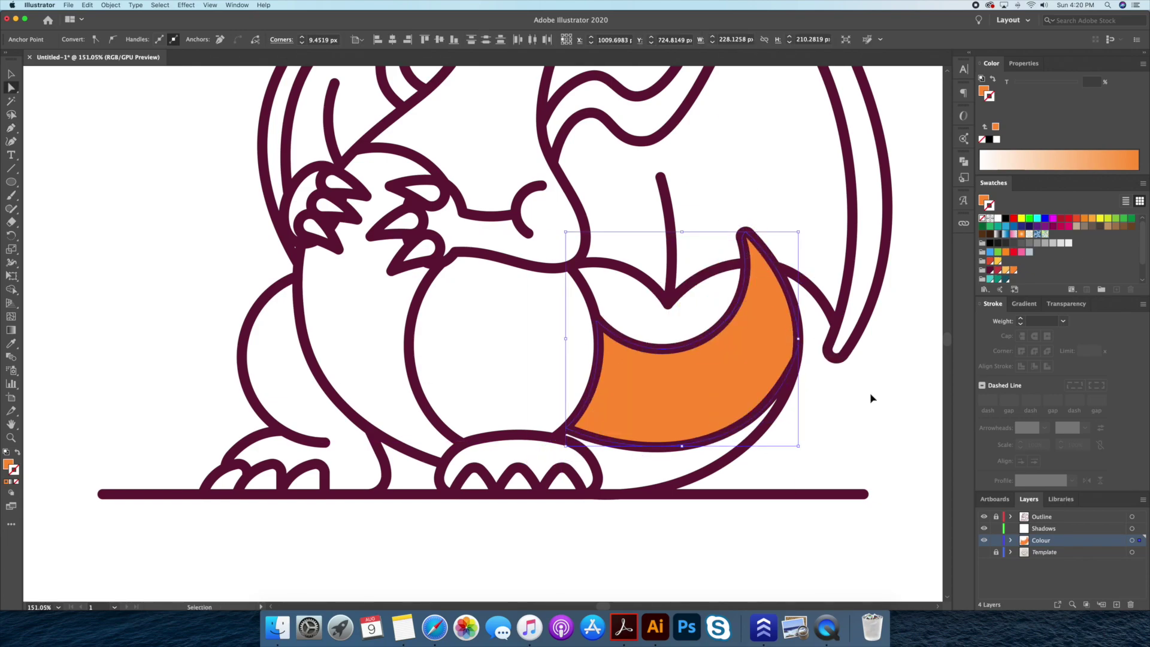
{"action": "left_click", "coordinate": [872, 397]}
Fill the front foot and back leg with the body orange
{"action": "scroll", "coordinate": [871, 396], "scroll_direction": "down", "scroll_amount": 2}
{"action": "key", "text": "z"}
{"action": "left_click", "coordinate": [216, 415]}
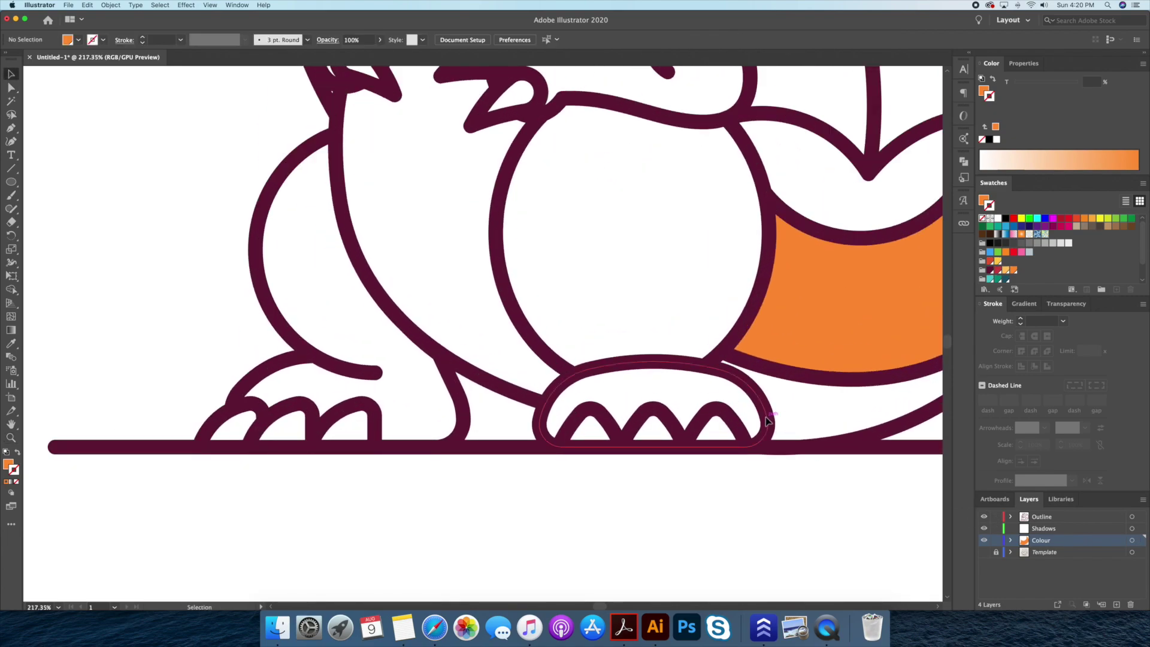
{"action": "left_click", "coordinate": [766, 421]}
{"action": "left_click", "coordinate": [729, 531]}
{"action": "scroll", "coordinate": [558, 457], "scroll_direction": "up", "scroll_amount": 2}
{"action": "left_click", "coordinate": [558, 457]}
{"action": "key", "text": "i"}
{"action": "left_click", "coordinate": [758, 415]}
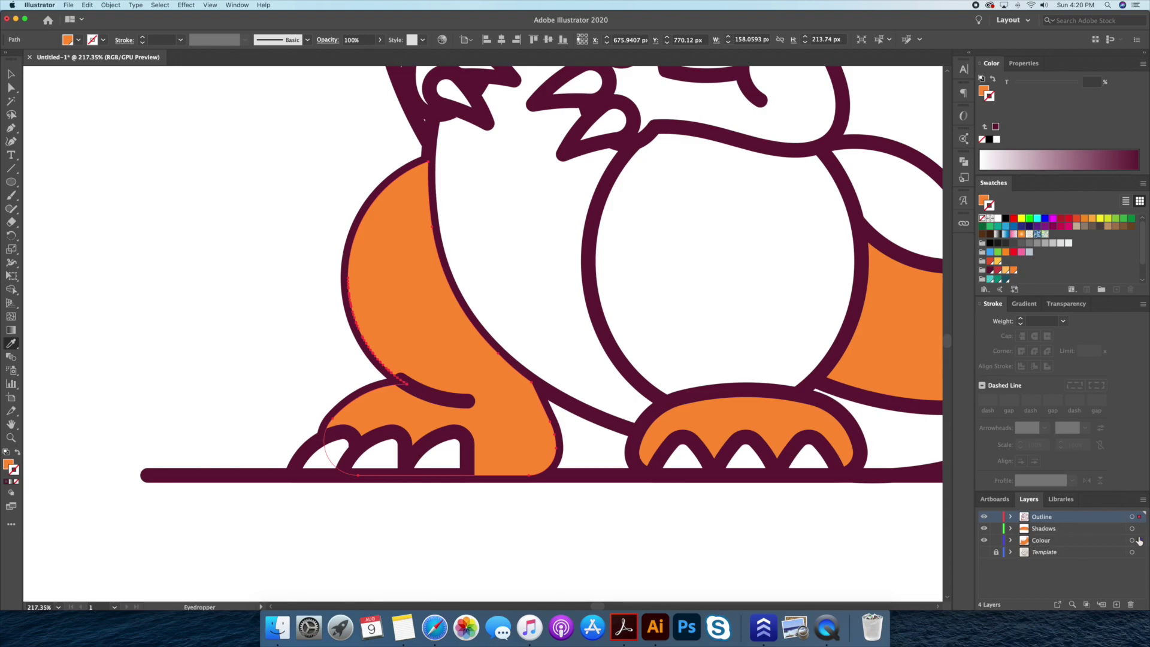
Make the Colour layer active and lock the Shadows layer
{"action": "left_click", "coordinate": [1139, 541]}
{"action": "left_click", "coordinate": [996, 528]}
{"action": "key", "text": "z"}
{"action": "left_click", "coordinate": [695, 537], "text": "alt"}
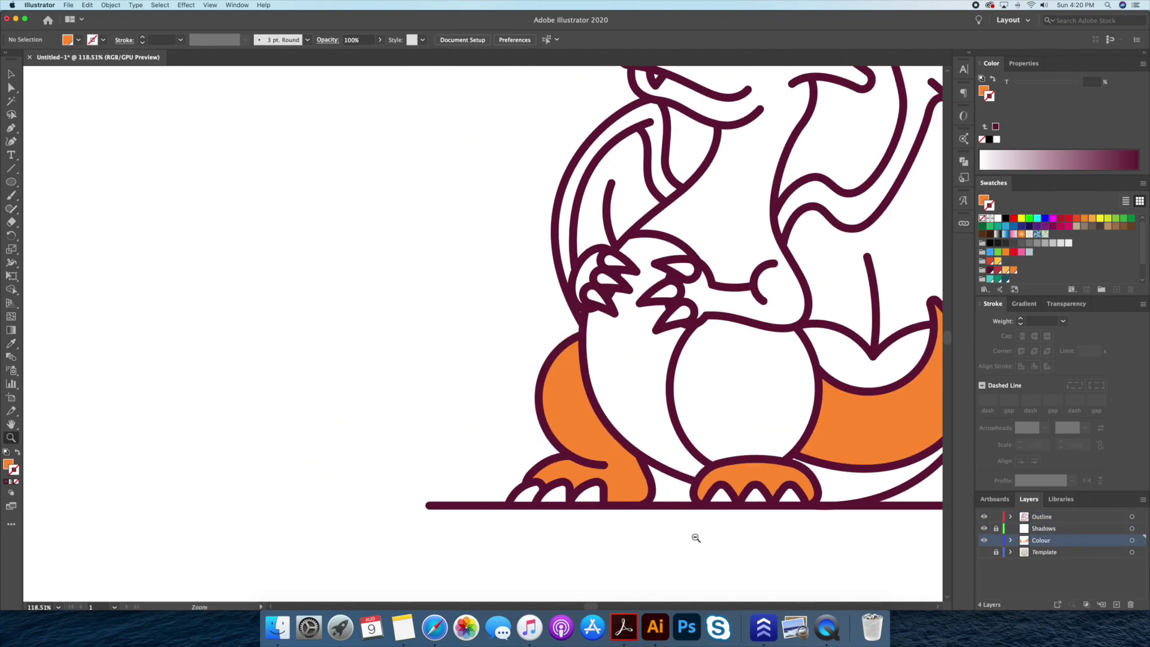
{"action": "left_click", "coordinate": [739, 402]}
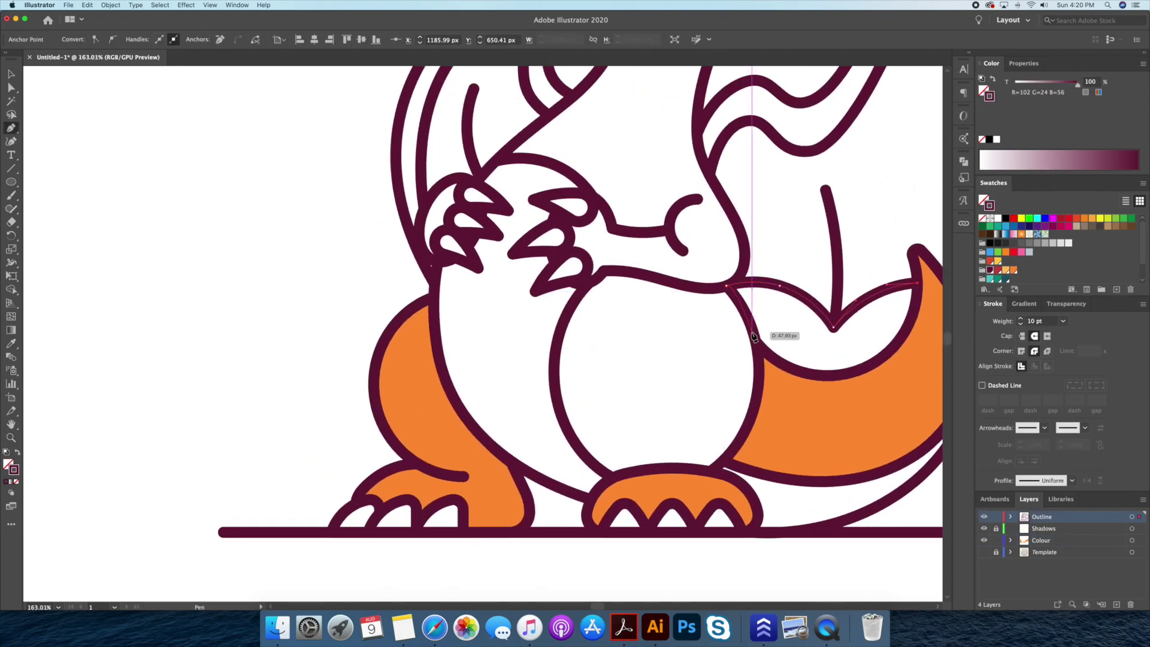
{"action": "key", "text": "v"}
{"action": "left_click", "coordinate": [797, 418]}
{"action": "left_click", "coordinate": [652, 371]}
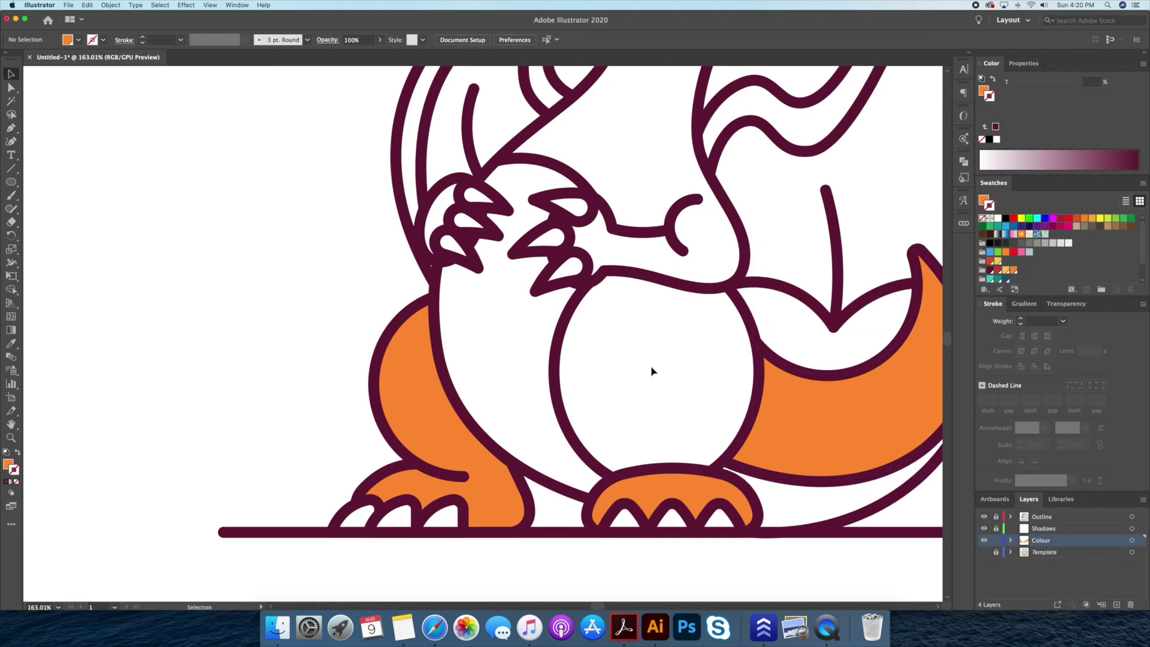
Trace a closed orange fill shape over the belly area
{"action": "left_click", "coordinate": [587, 282]}
{"action": "left_click", "coordinate": [554, 382]}
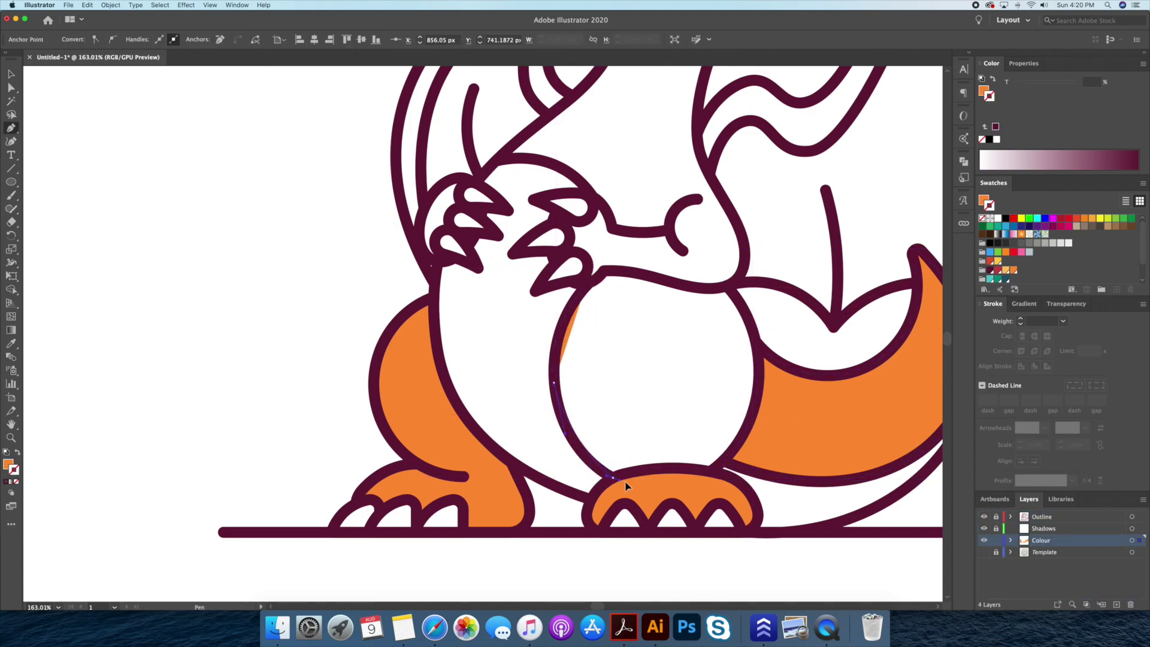
{"action": "left_click_drag", "start_coordinate": [612, 476], "coordinate": [644, 493]}
{"action": "left_click_drag", "start_coordinate": [709, 470], "coordinate": [769, 480]}
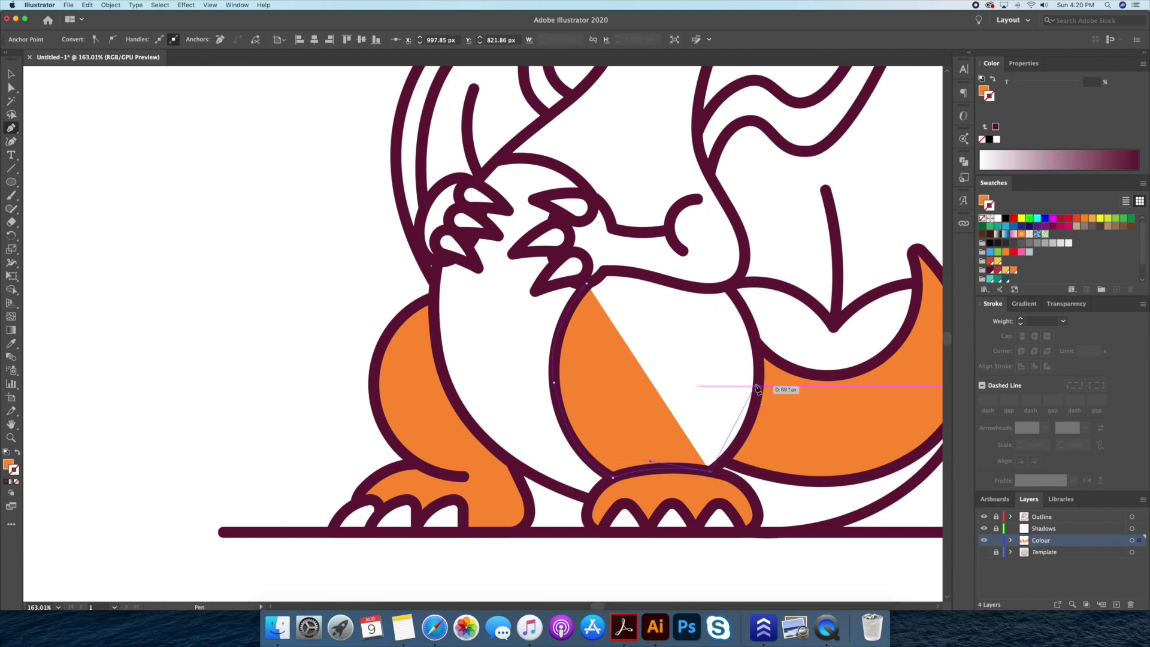
{"action": "left_click", "coordinate": [728, 287]}
{"action": "left_click", "coordinate": [590, 287]}
{"action": "scroll", "coordinate": [501, 360], "scroll_direction": "up", "scroll_amount": 5}
Begin an orange fill shape around the hands and across the chest
{"action": "key", "text": "p"}
{"action": "left_click", "coordinate": [408, 325]}
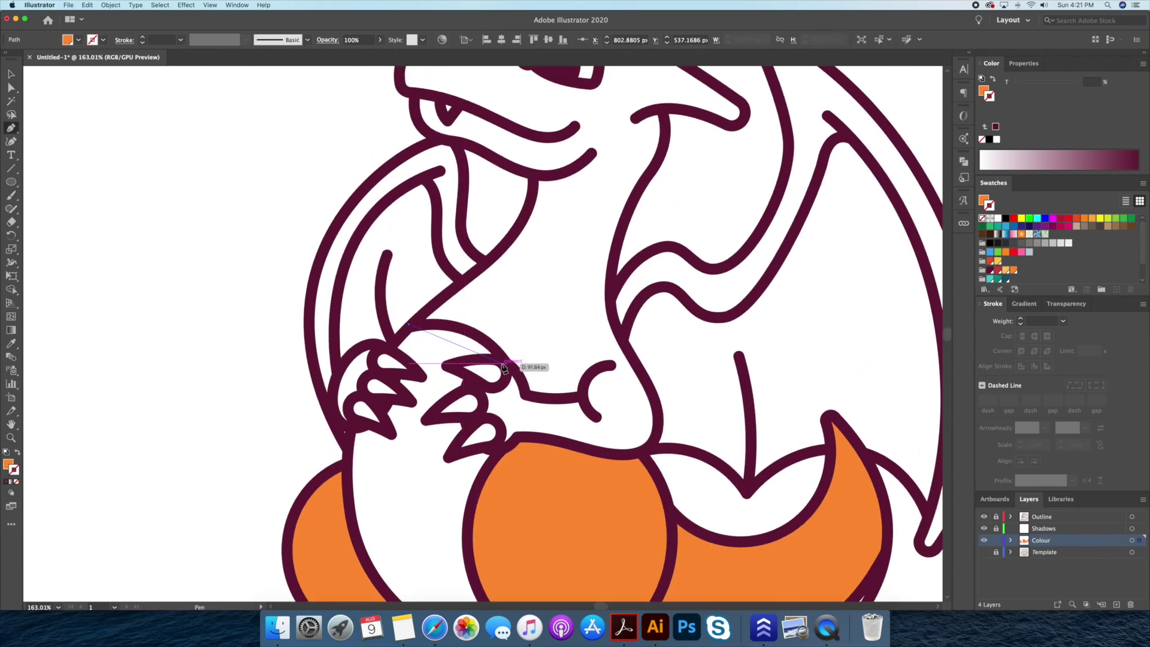
{"action": "left_click_drag", "start_coordinate": [532, 410], "coordinate": [510, 369]}
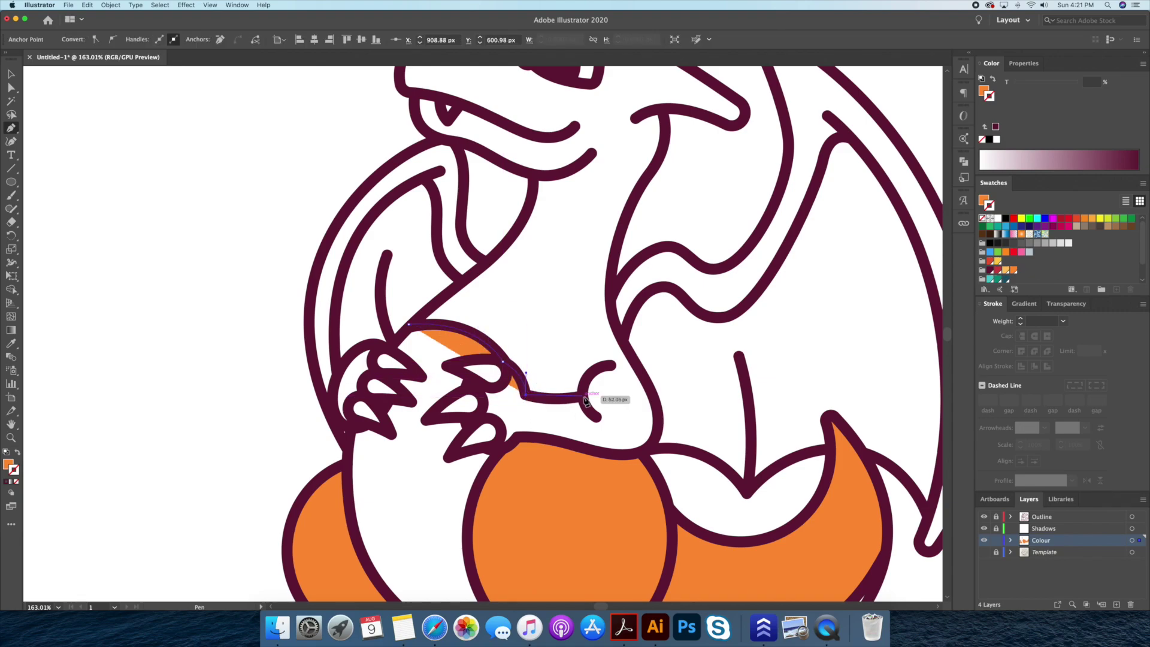
{"action": "left_click_drag", "start_coordinate": [585, 396], "coordinate": [588, 402]}
{"action": "key", "text": "ctrl+z"}
{"action": "key", "text": "ctrl+z"}
{"action": "left_click_drag", "start_coordinate": [466, 388], "coordinate": [463, 405]}
{"action": "left_click_drag", "start_coordinate": [494, 449], "coordinate": [593, 451]}
{"action": "left_click_drag", "start_coordinate": [656, 435], "coordinate": [671, 403]}
{"action": "left_click_drag", "start_coordinate": [620, 330], "coordinate": [612, 303]}
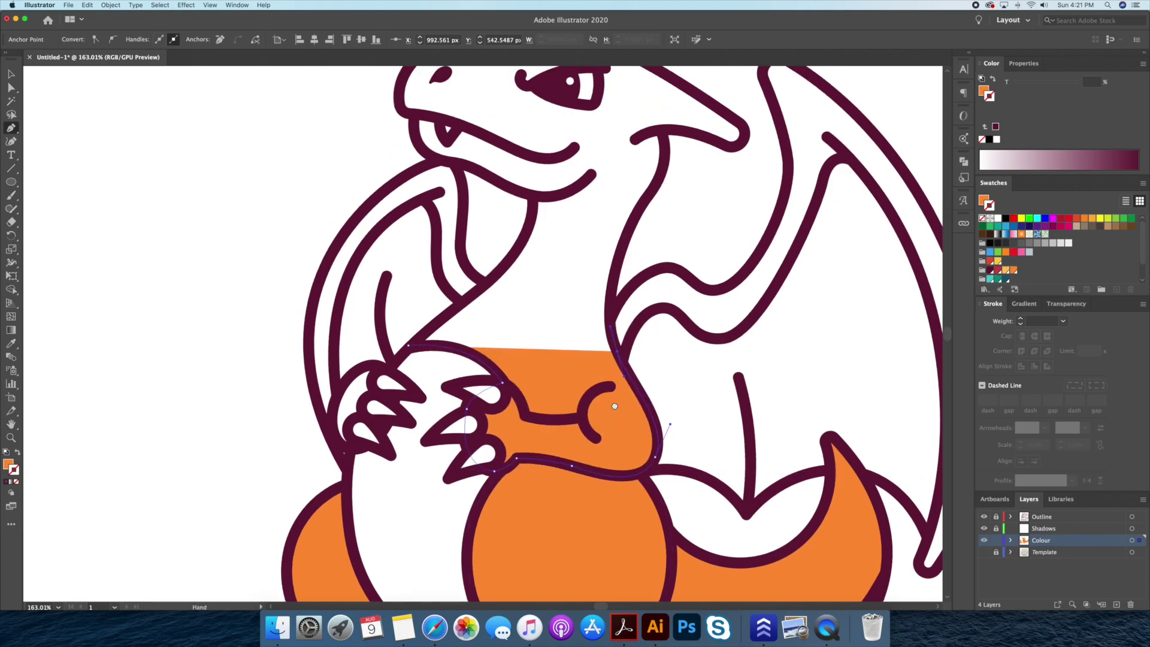
Extend the orange shape up the neck, over the jaw and head, and close it
{"action": "scroll", "coordinate": [622, 326], "scroll_direction": "up", "scroll_amount": 5}
{"action": "left_click_drag", "start_coordinate": [626, 357], "coordinate": [656, 321]}
{"action": "left_click_drag", "start_coordinate": [665, 257], "coordinate": [653, 218]}
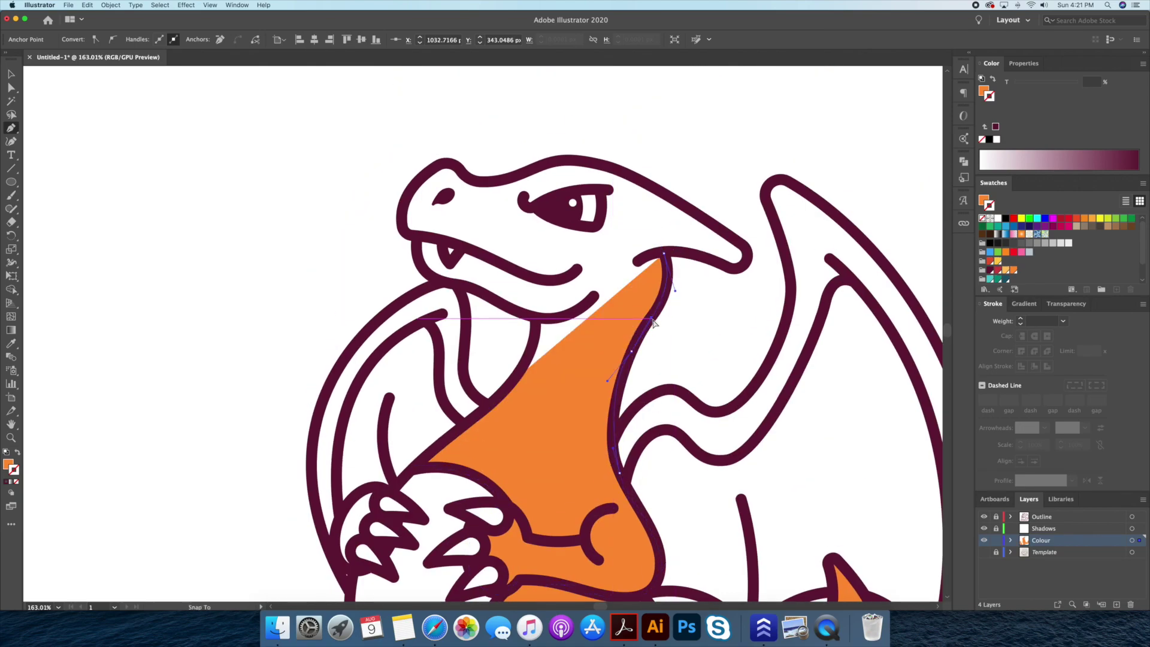
{"action": "scroll", "coordinate": [675, 372], "scroll_direction": "up", "scroll_amount": 3}
{"action": "left_click", "coordinate": [694, 349]}
{"action": "left_click_drag", "start_coordinate": [723, 332], "coordinate": [723, 361]}
{"action": "scroll", "coordinate": [668, 287], "scroll_direction": "down", "scroll_amount": 1}
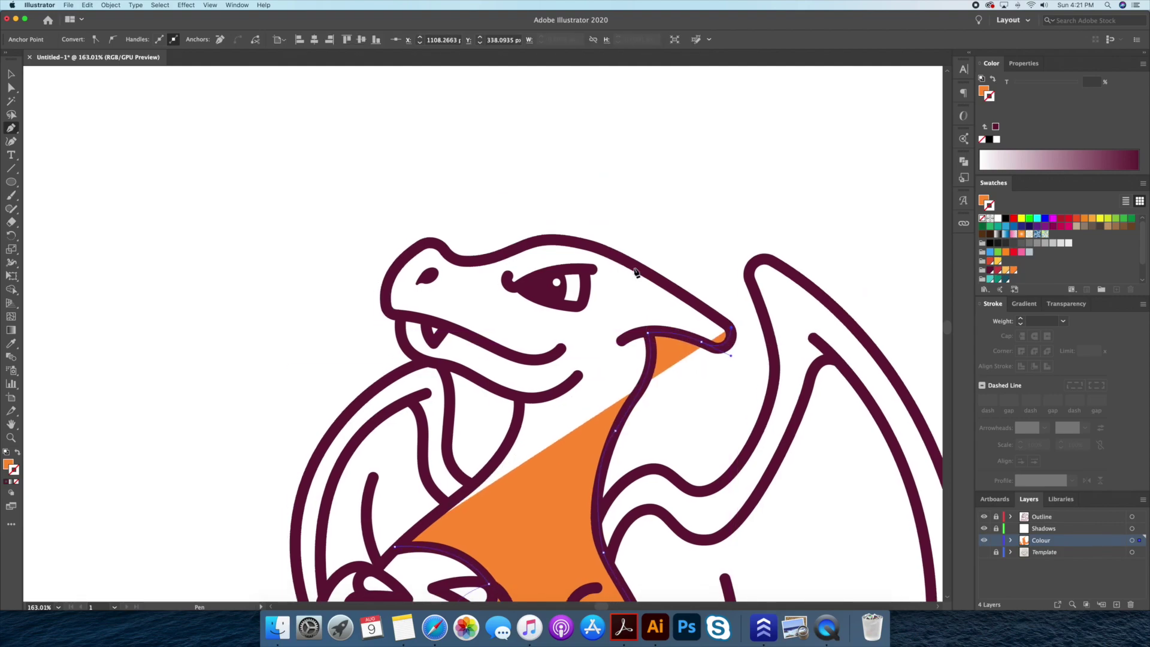
{"action": "mouse_move", "coordinate": [500, 255]}
{"action": "left_mouse_down"}
{"action": "mouse_move", "coordinate": [427, 245]}
{"action": "mouse_move", "coordinate": [388, 316]}
{"action": "mouse_move", "coordinate": [433, 333]}
{"action": "left_mouse_up"}
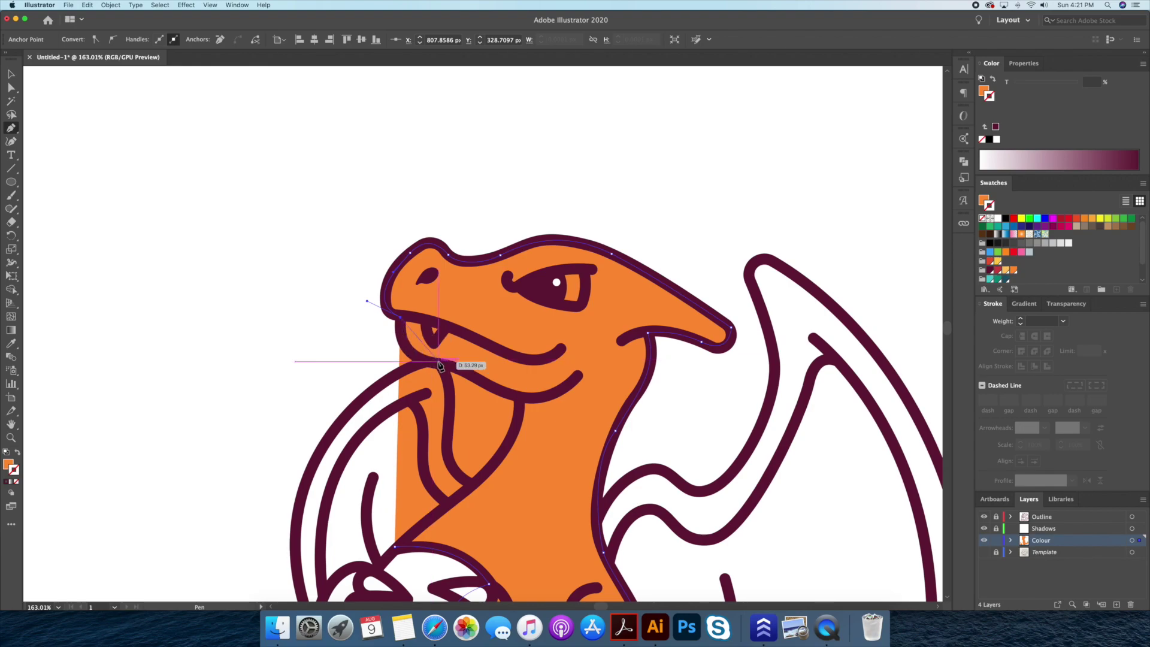
{"action": "left_click", "coordinate": [506, 395]}
{"action": "left_click", "coordinate": [519, 397]}
{"action": "left_click_drag", "start_coordinate": [478, 477], "coordinate": [443, 503]}
{"action": "scroll", "coordinate": [479, 419], "scroll_direction": "down", "scroll_amount": 5}
{"action": "scroll", "coordinate": [479, 419], "scroll_direction": "left", "scroll_amount": 2}
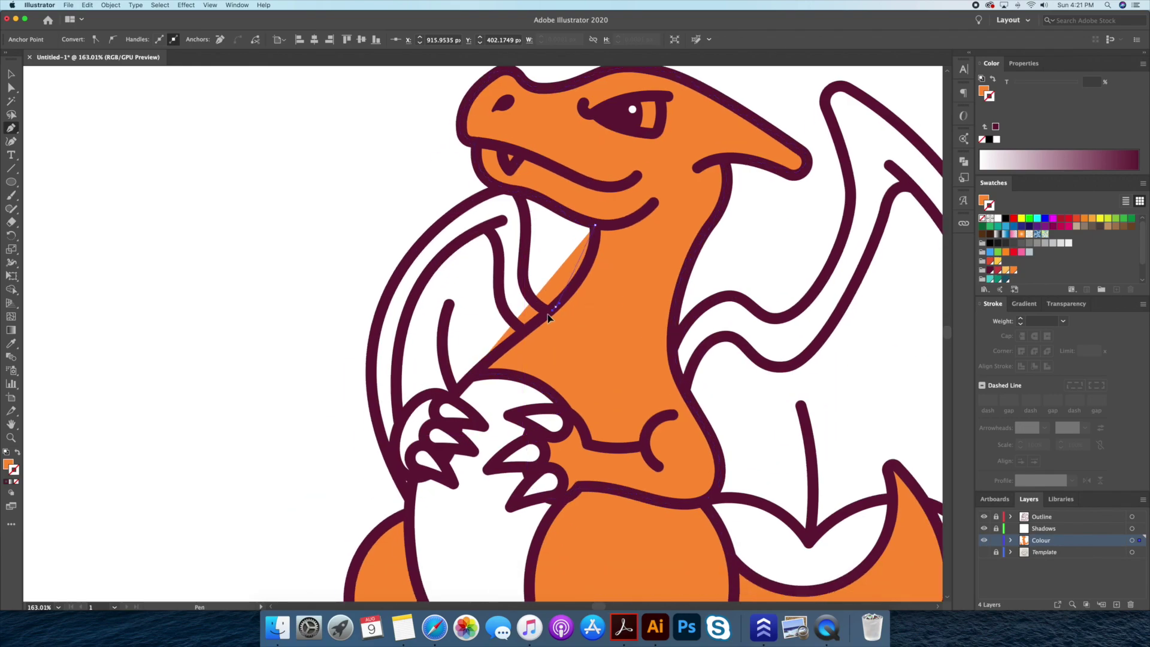
{"action": "left_click", "coordinate": [471, 376]}
{"action": "key", "text": "v"}
{"action": "key", "text": "ctrl+shift+a"}
{"action": "scroll", "coordinate": [479, 335], "scroll_direction": "right", "scroll_amount": 5}
Trace a closed orange shape over the right wing arm
{"action": "left_click", "coordinate": [461, 359]}
{"action": "left_click_drag", "start_coordinate": [563, 333], "coordinate": [599, 326]}
{"action": "left_click_drag", "start_coordinate": [663, 170], "coordinate": [675, 133]}
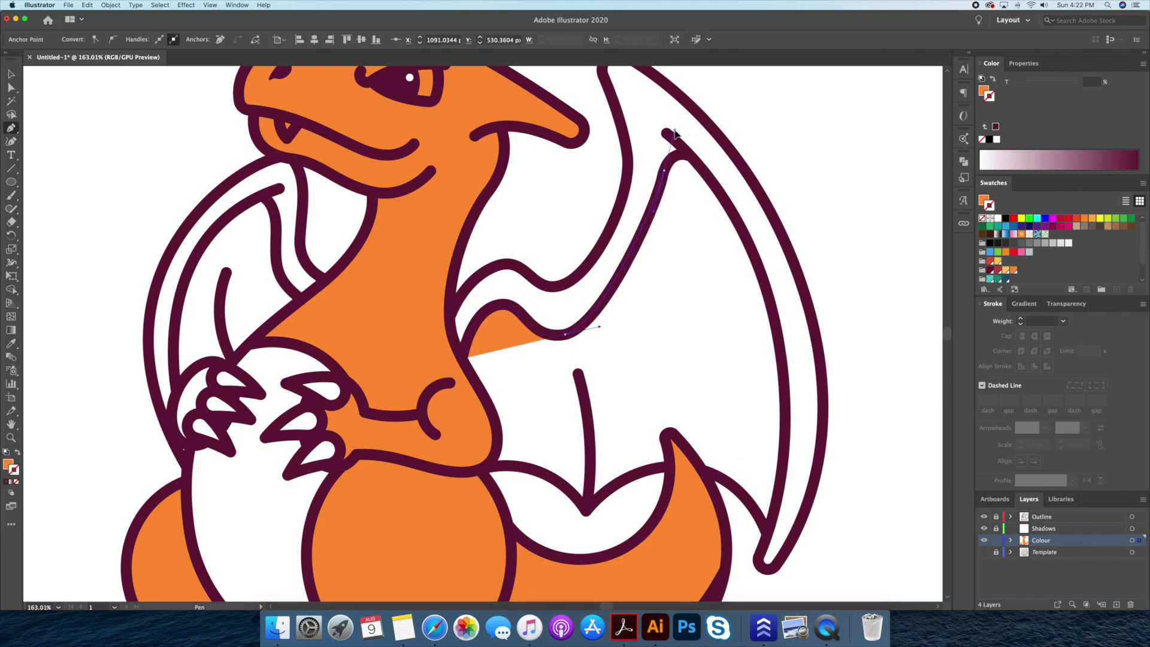
{"action": "scroll", "coordinate": [687, 149], "scroll_direction": "down", "scroll_amount": 4}
{"action": "scroll", "coordinate": [687, 149], "scroll_direction": "right", "scroll_amount": 2}
{"action": "left_click_drag", "start_coordinate": [713, 276], "coordinate": [722, 417]}
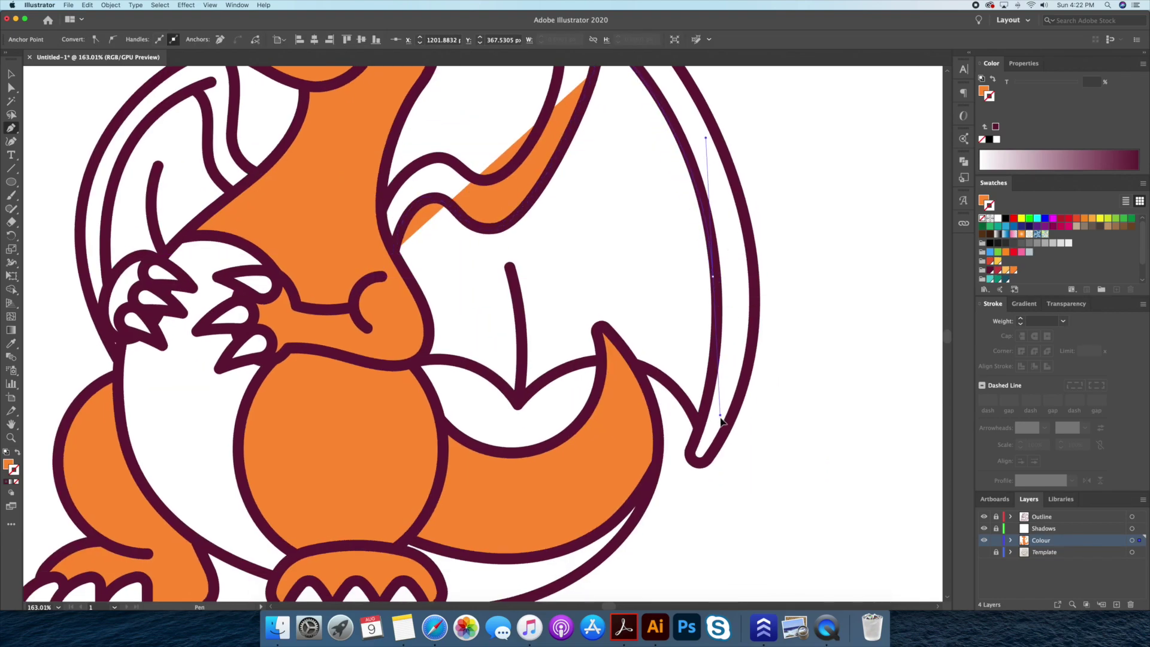
{"action": "left_click", "coordinate": [708, 462]}
{"action": "left_click_drag", "start_coordinate": [749, 252], "coordinate": [729, 133]}
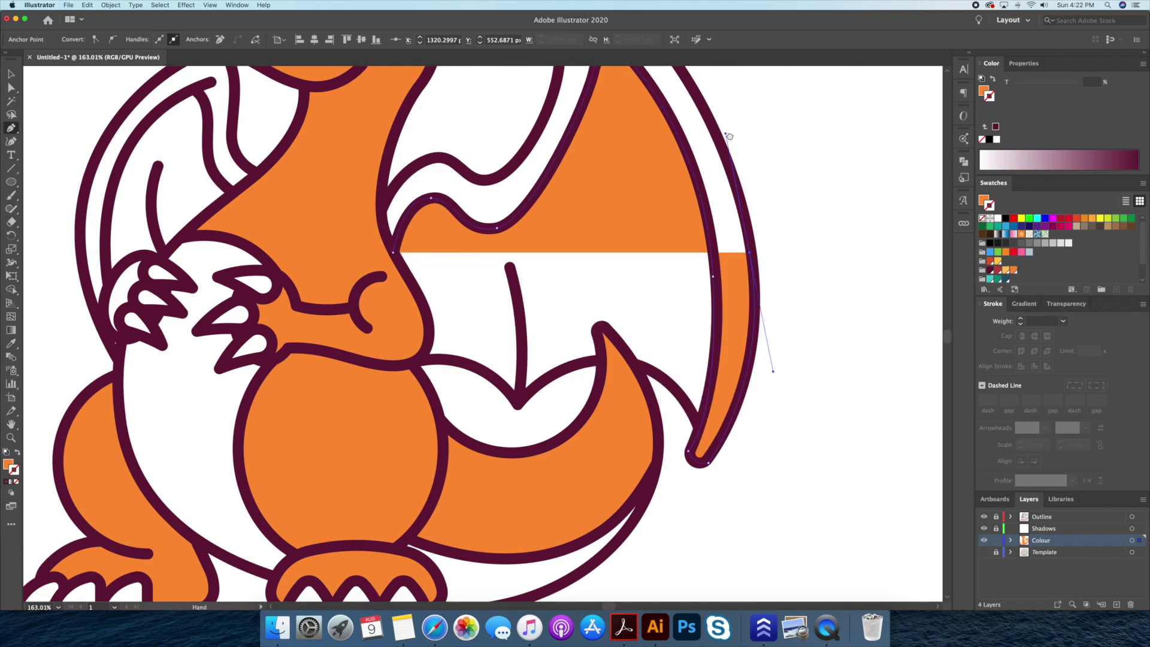
{"action": "scroll", "coordinate": [729, 133], "scroll_direction": "up", "scroll_amount": 4}
{"action": "left_click_drag", "start_coordinate": [573, 235], "coordinate": [584, 275]}
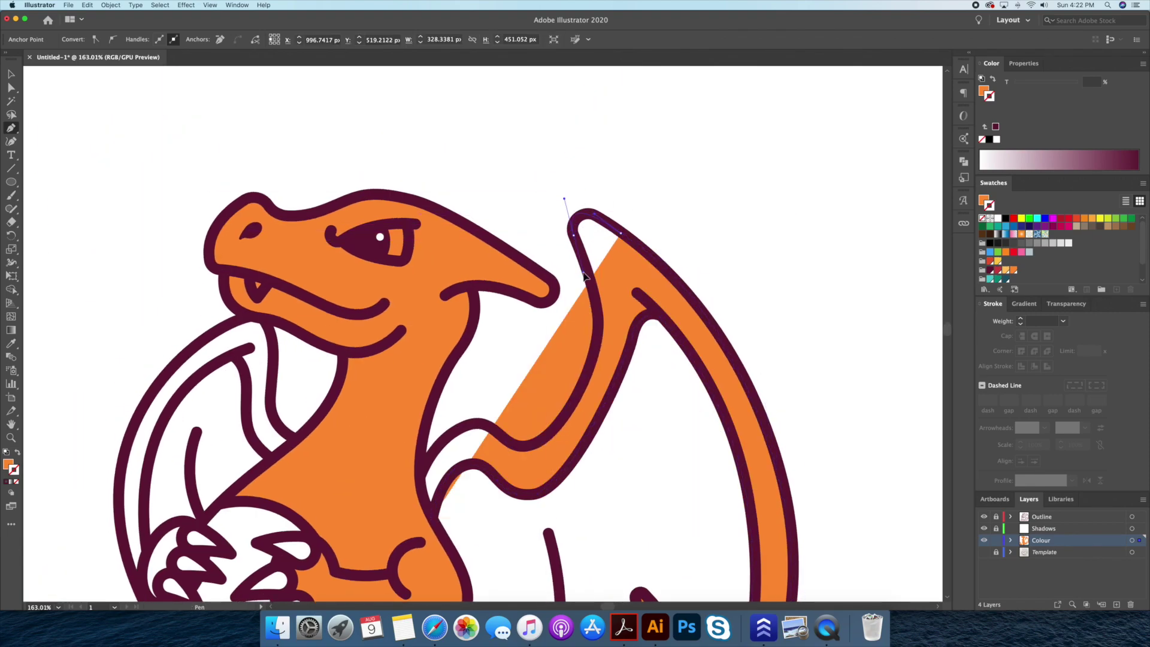
{"action": "left_click_drag", "start_coordinate": [594, 347], "coordinate": [587, 400]}
{"action": "left_click_drag", "start_coordinate": [464, 426], "coordinate": [503, 411]}
{"action": "left_click", "coordinate": [496, 422]}
Trace a closed orange shape over the left wing arm
{"action": "left_click_drag", "start_coordinate": [419, 479], "coordinate": [580, 148]}
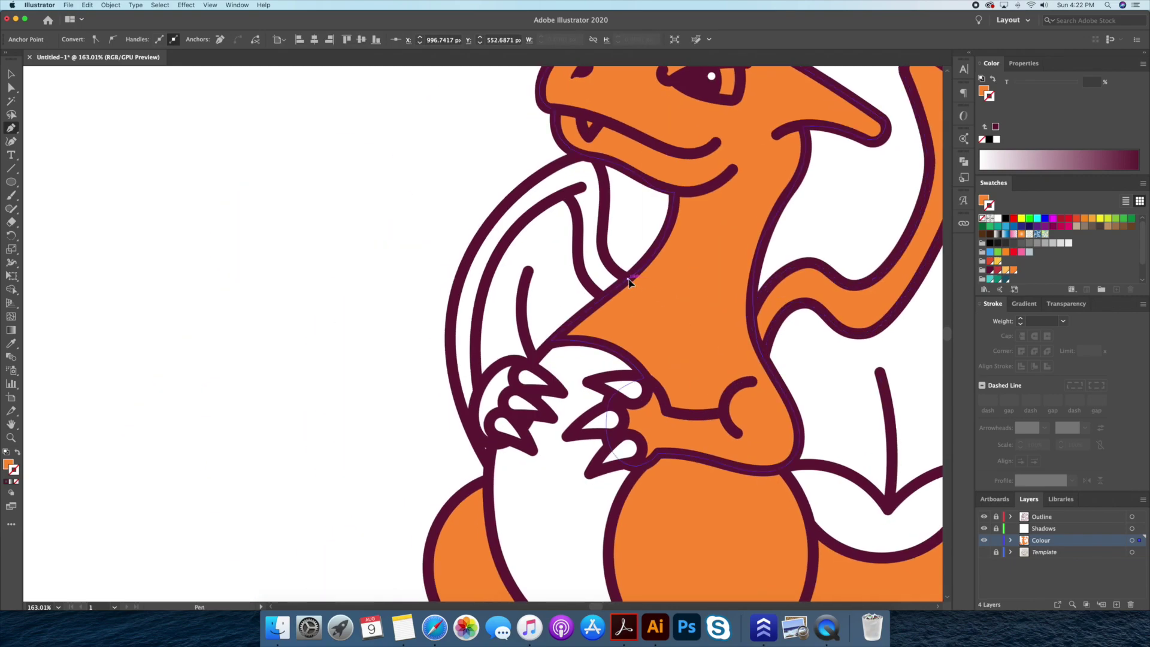
{"action": "left_click", "coordinate": [469, 258]}
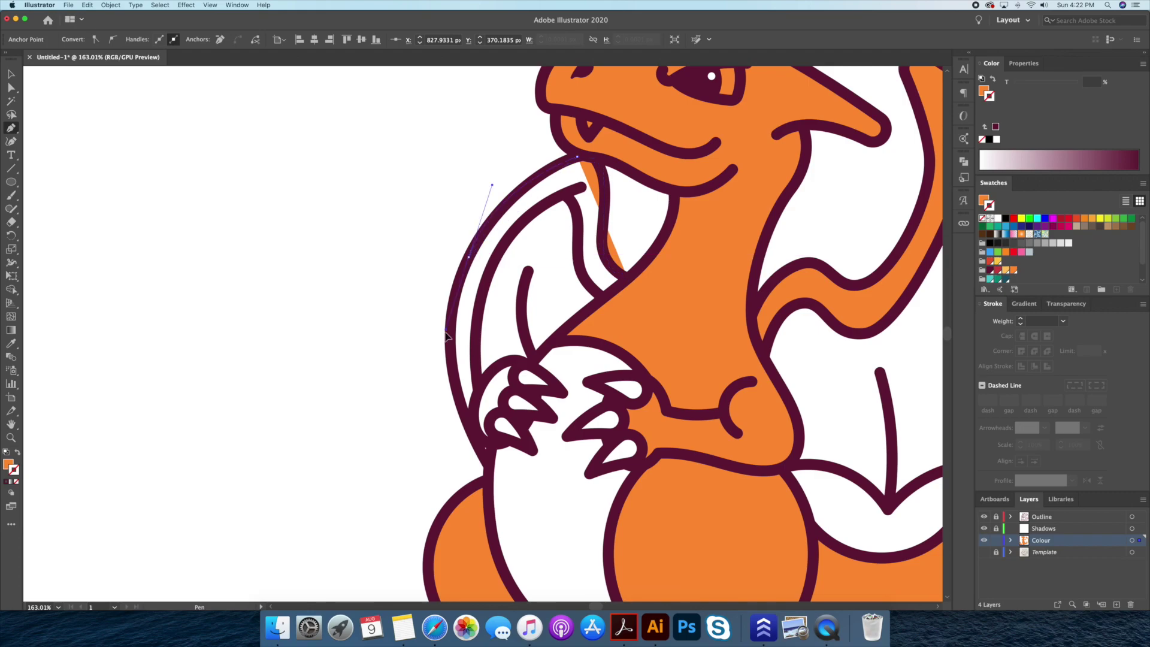
{"action": "left_click", "coordinate": [445, 321]}
{"action": "left_click_drag", "start_coordinate": [487, 464], "coordinate": [538, 527]}
{"action": "left_click_drag", "start_coordinate": [487, 465], "coordinate": [493, 447]}
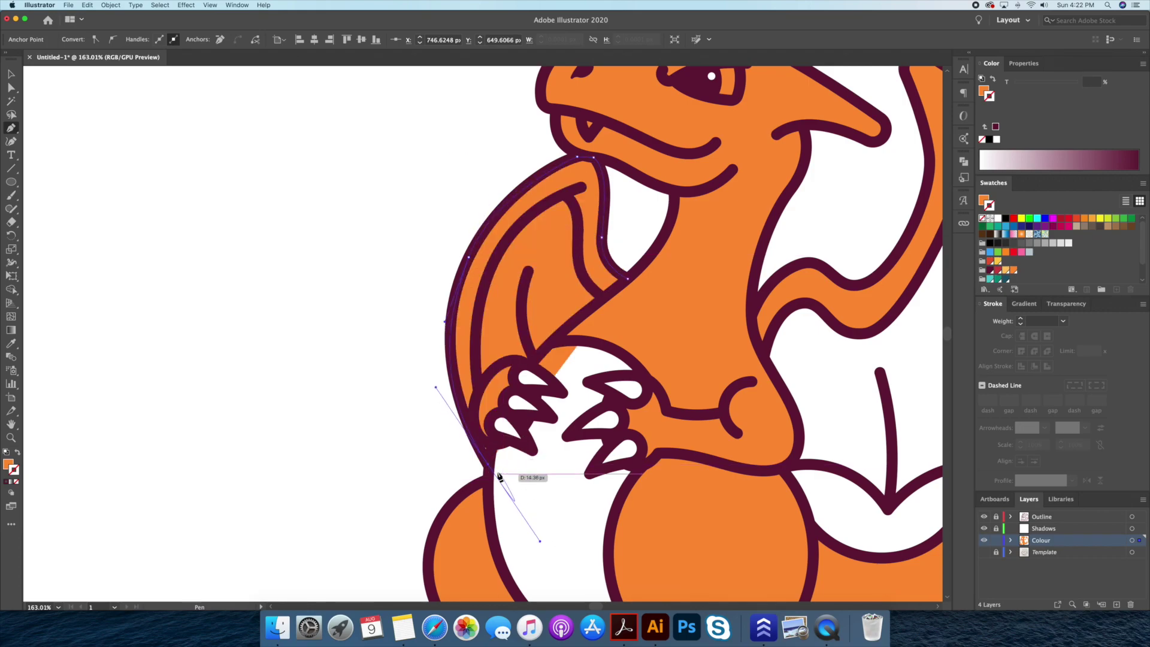
{"action": "left_click", "coordinate": [479, 388]}
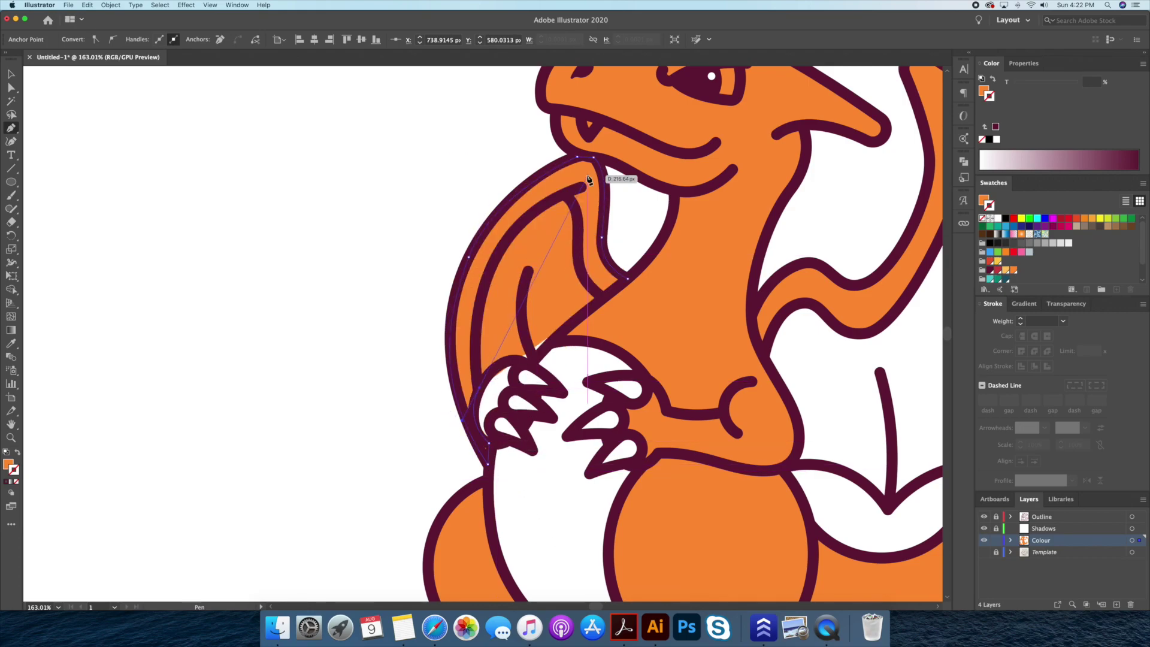
{"action": "left_click_drag", "start_coordinate": [563, 196], "coordinate": [583, 221]}
{"action": "left_click_drag", "start_coordinate": [605, 299], "coordinate": [608, 303]}
{"action": "key", "text": "v"}
{"action": "left_click", "coordinate": [321, 283]}
{"action": "scroll", "coordinate": [321, 282], "scroll_direction": "down", "scroll_amount": 3}
Eyedrop the body orange onto the round shape around the left claws
{"action": "left_click", "coordinate": [493, 261]}
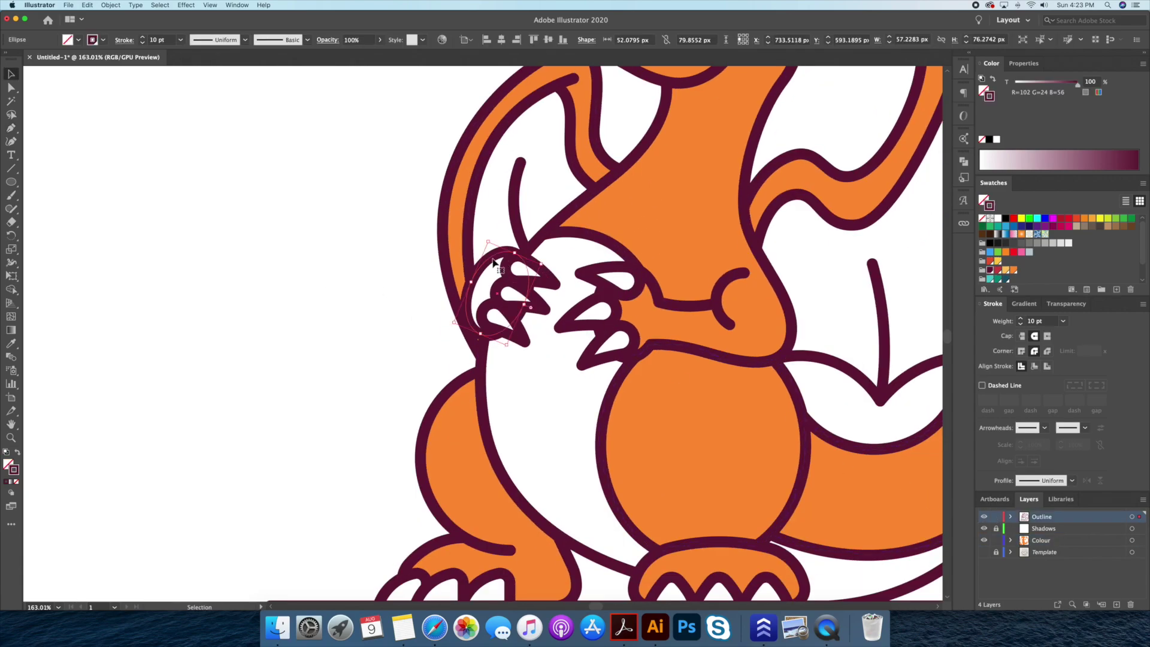
{"action": "key", "text": "i"}
{"action": "left_click", "coordinate": [688, 256]}
{"action": "left_click", "coordinate": [1140, 542]}
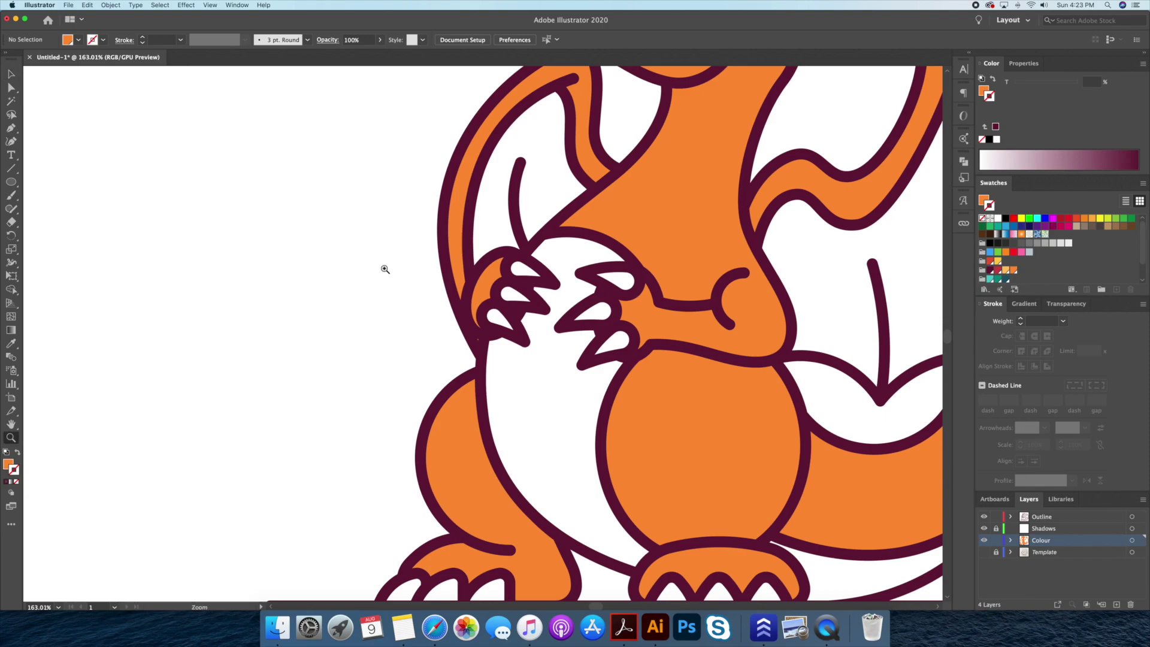
Move the eye shape onto the Colour layer and fill it with teal
{"action": "key", "text": "super+0"}
{"action": "left_click", "coordinate": [616, 137]}
{"action": "key", "text": "v"}
{"action": "left_click", "coordinate": [599, 234]}
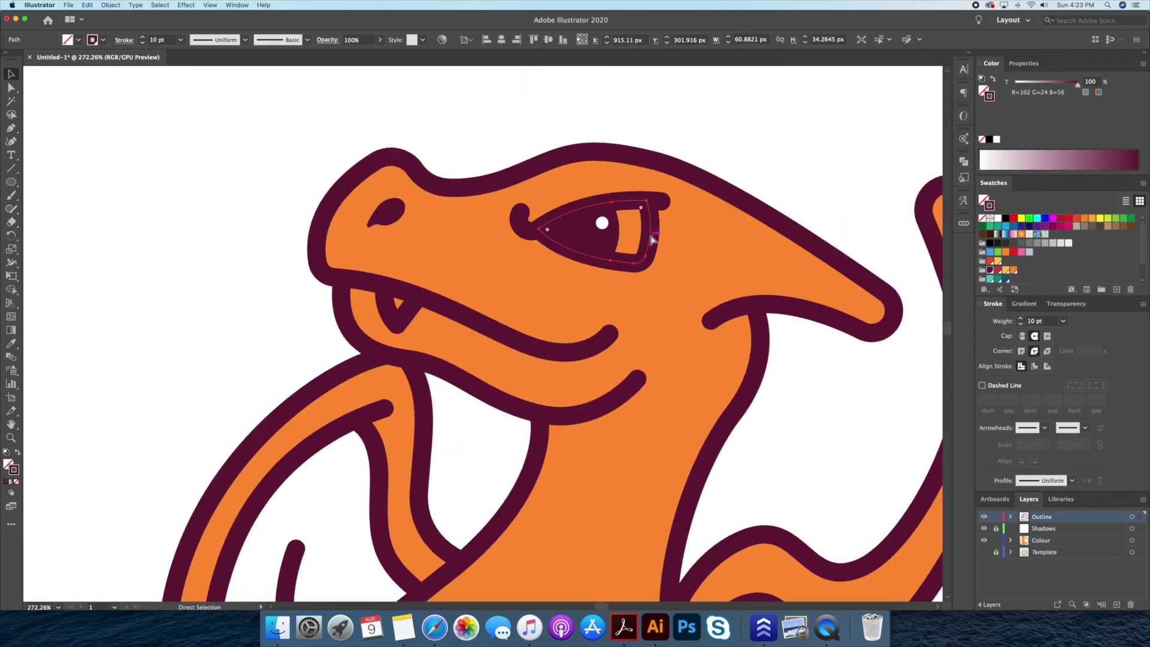
{"action": "key", "text": "shift+x"}
{"action": "left_click", "coordinate": [1140, 541]}
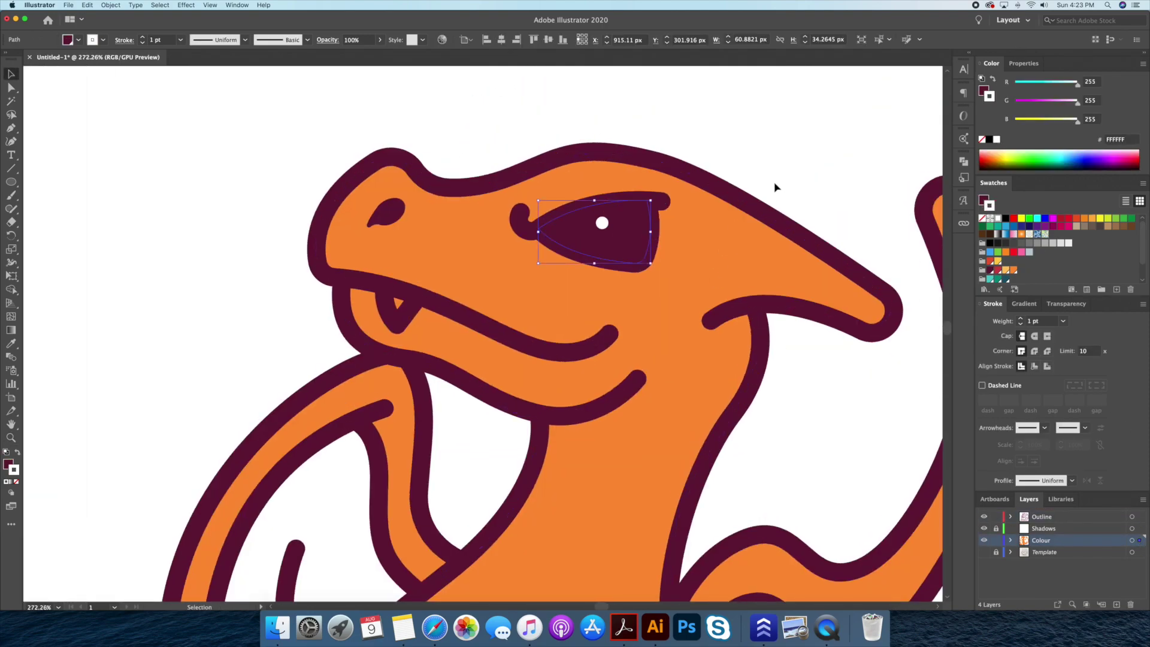
{"action": "left_click", "coordinate": [982, 139]}
{"action": "left_click", "coordinate": [752, 146]}
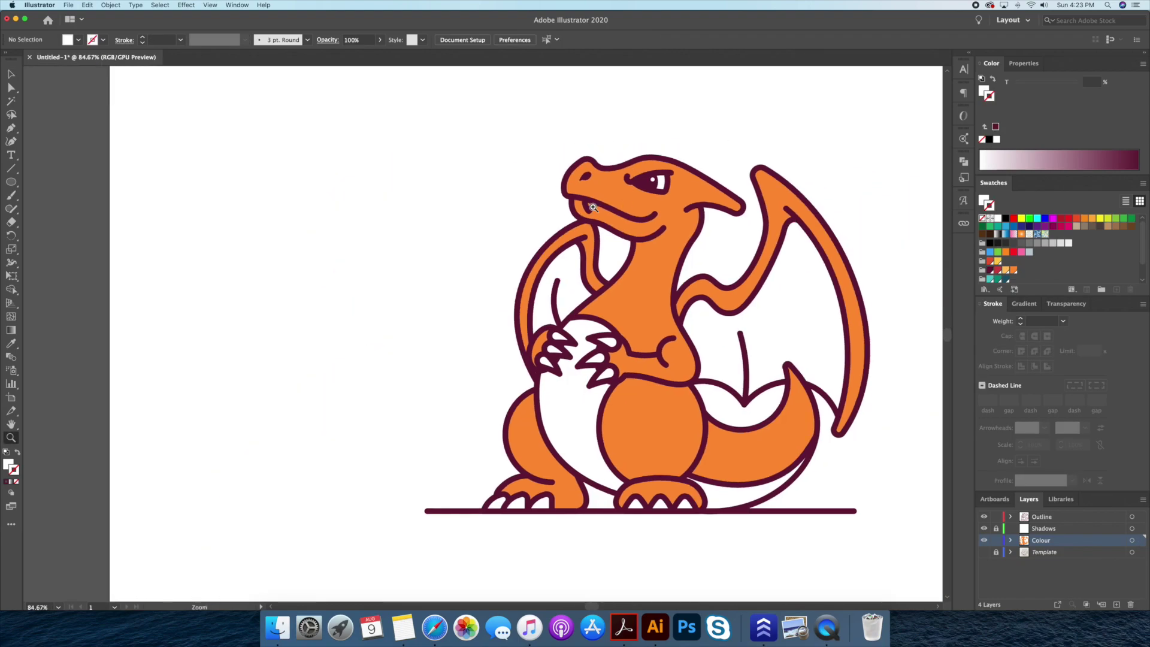
{"action": "scroll", "coordinate": [741, 148], "scroll_direction": "up", "scroll_amount": 2}
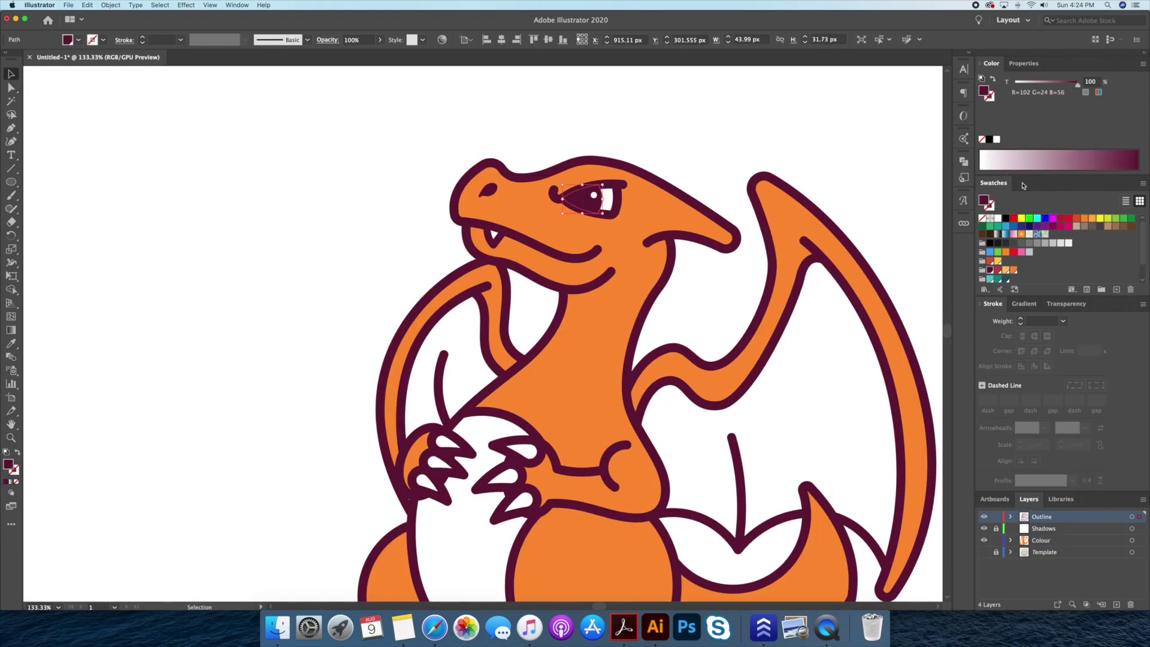
{"action": "left_click_drag", "start_coordinate": [1136, 519], "coordinate": [1140, 541]}
{"action": "left_click", "coordinate": [749, 140]}
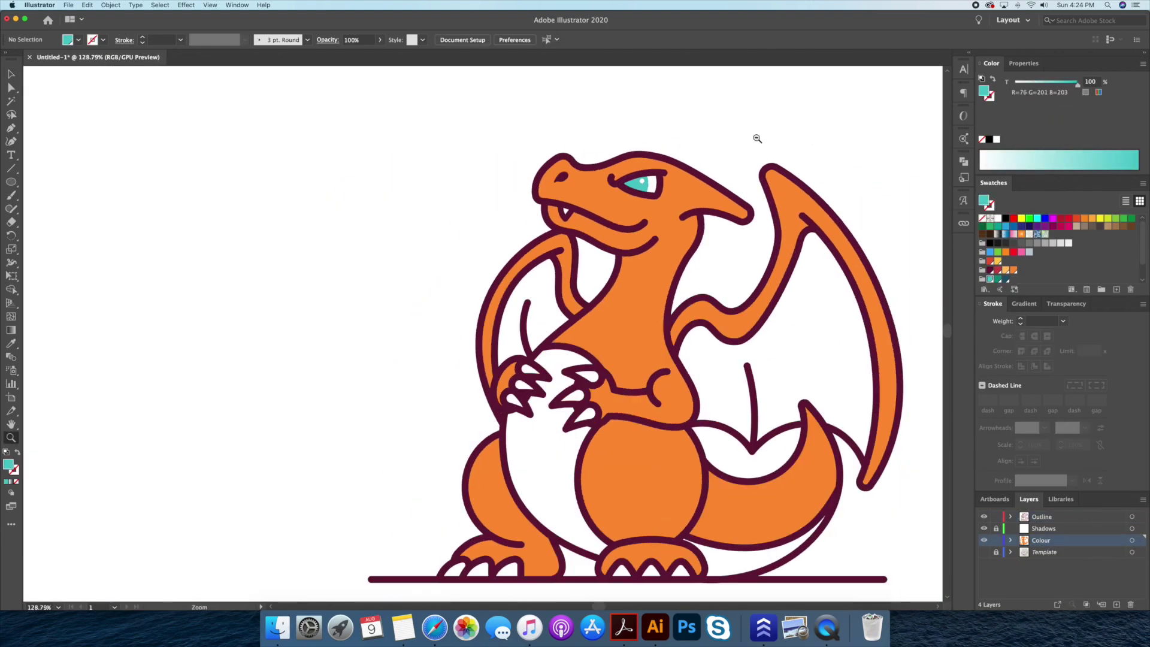
{"action": "key", "text": "super+0"}
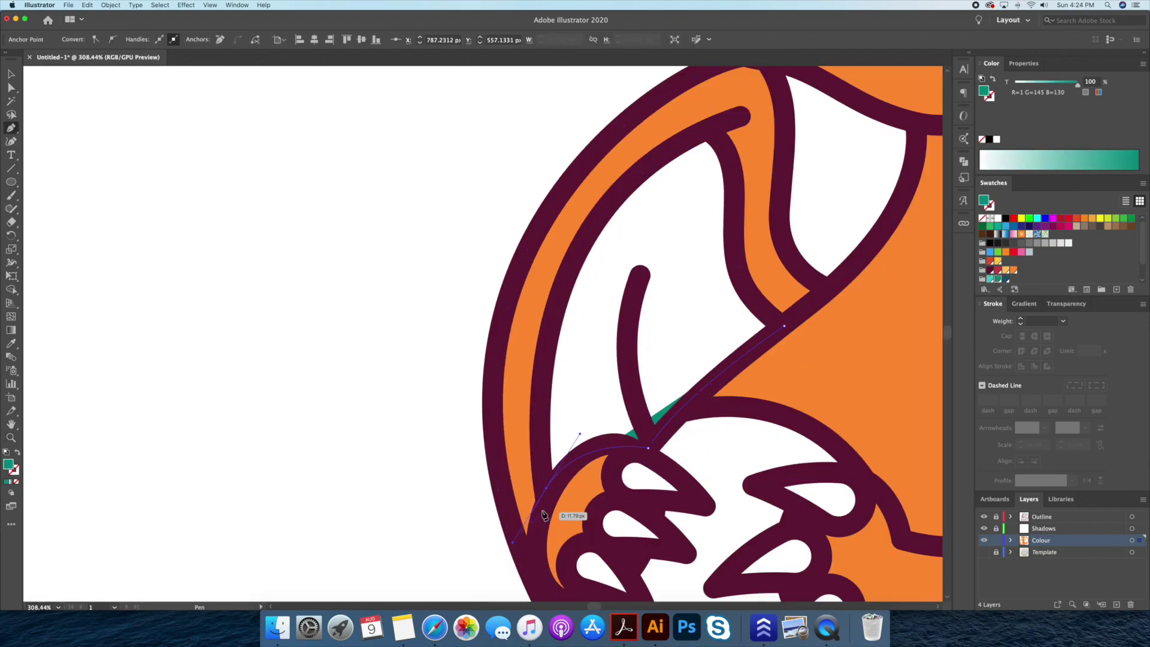
Pen-trace a closed green membrane shape from wing tip to tail junction, then deselect
{"action": "left_click", "coordinate": [546, 488], "text": "alt"}
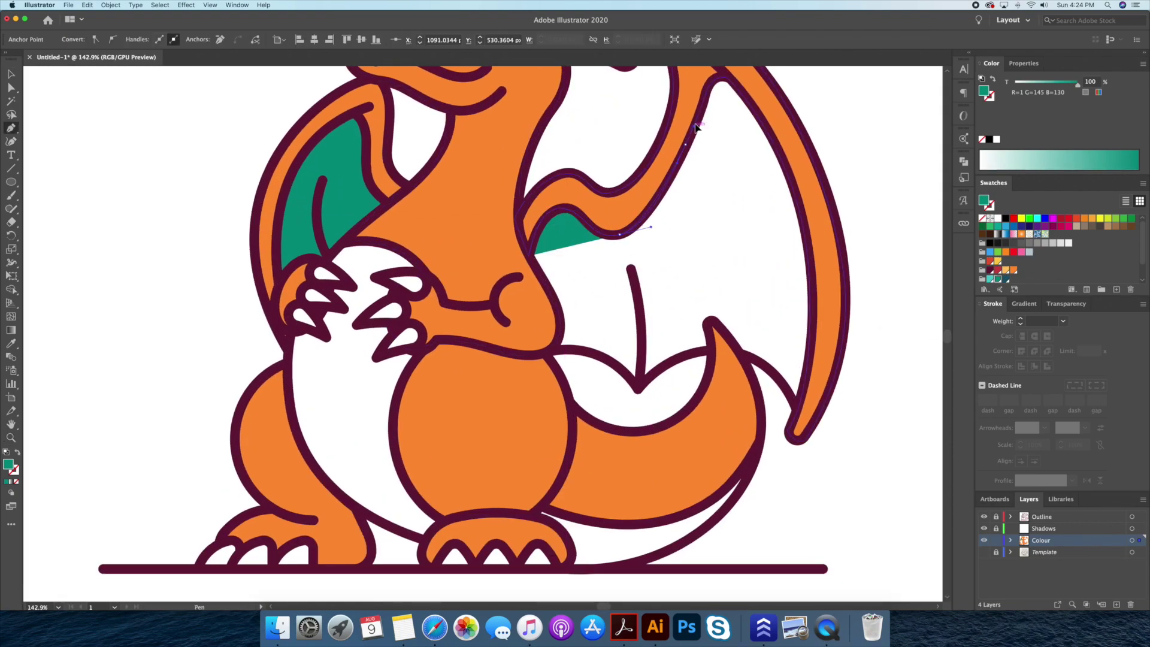
{"action": "left_click", "coordinate": [687, 203]}
{"action": "left_click_drag", "start_coordinate": [761, 339], "coordinate": [784, 428]}
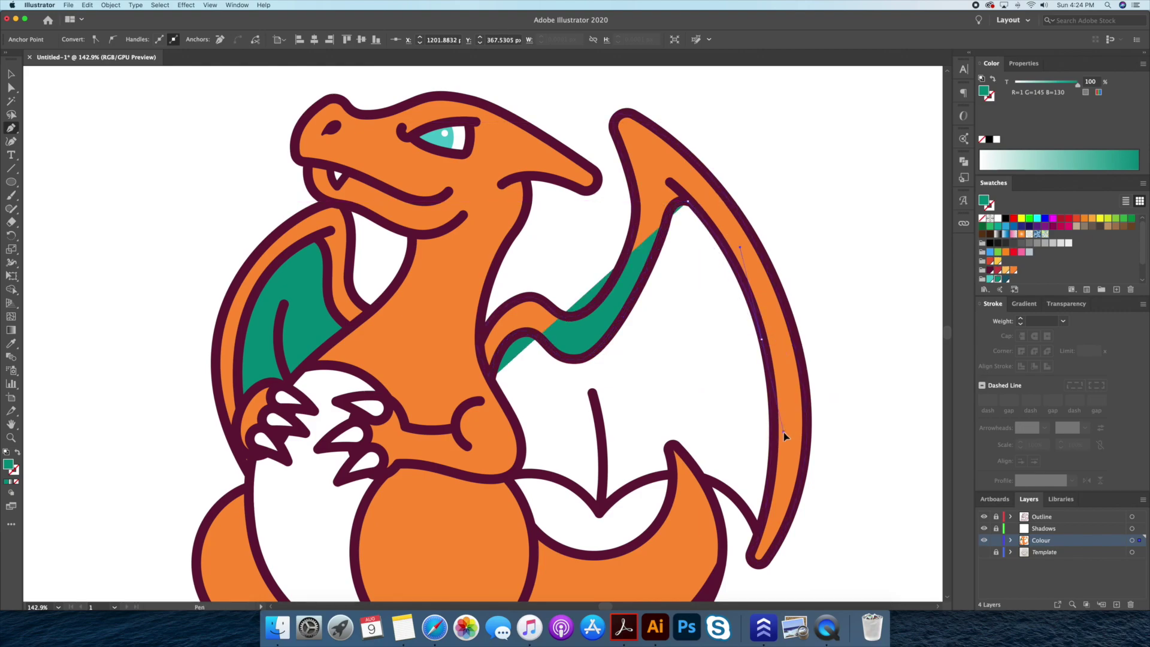
{"action": "left_click", "coordinate": [757, 532]}
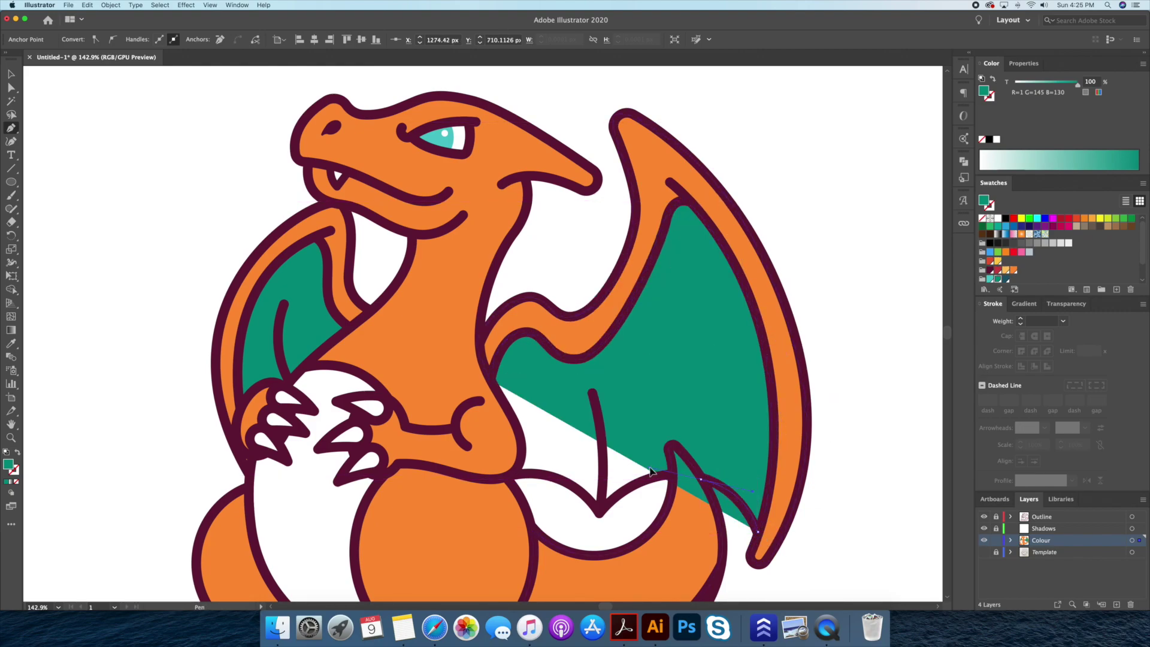
{"action": "left_click_drag", "start_coordinate": [599, 514], "coordinate": [605, 517]}
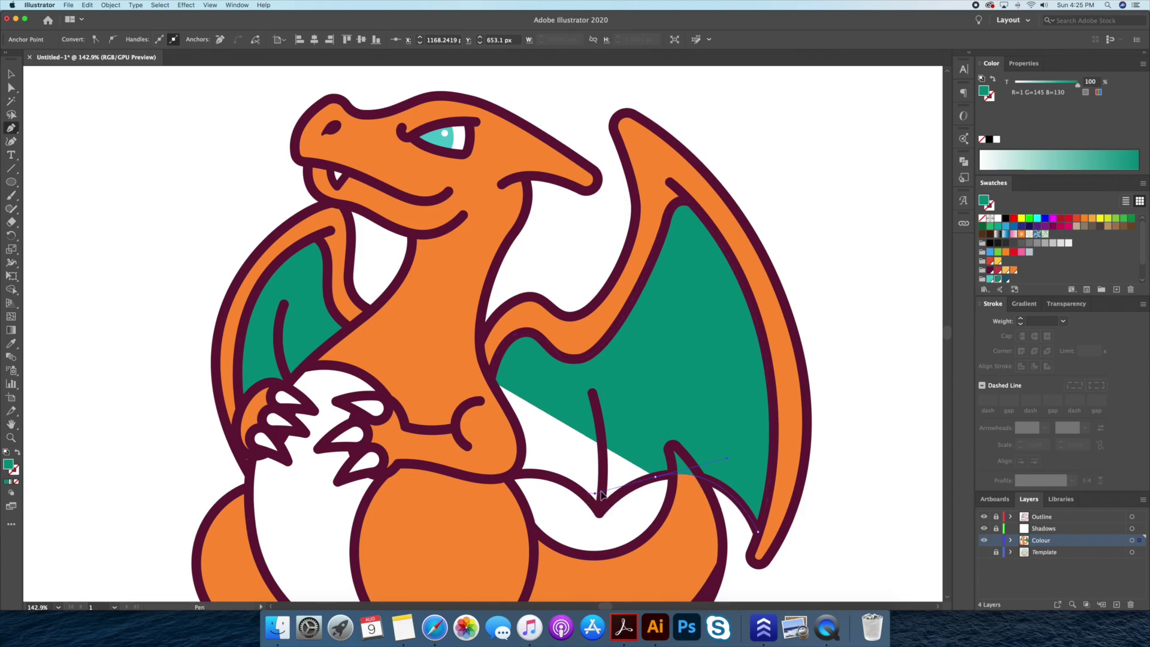
{"action": "left_click_drag", "start_coordinate": [510, 478], "coordinate": [514, 480]}
{"action": "key", "text": "super+equal"}
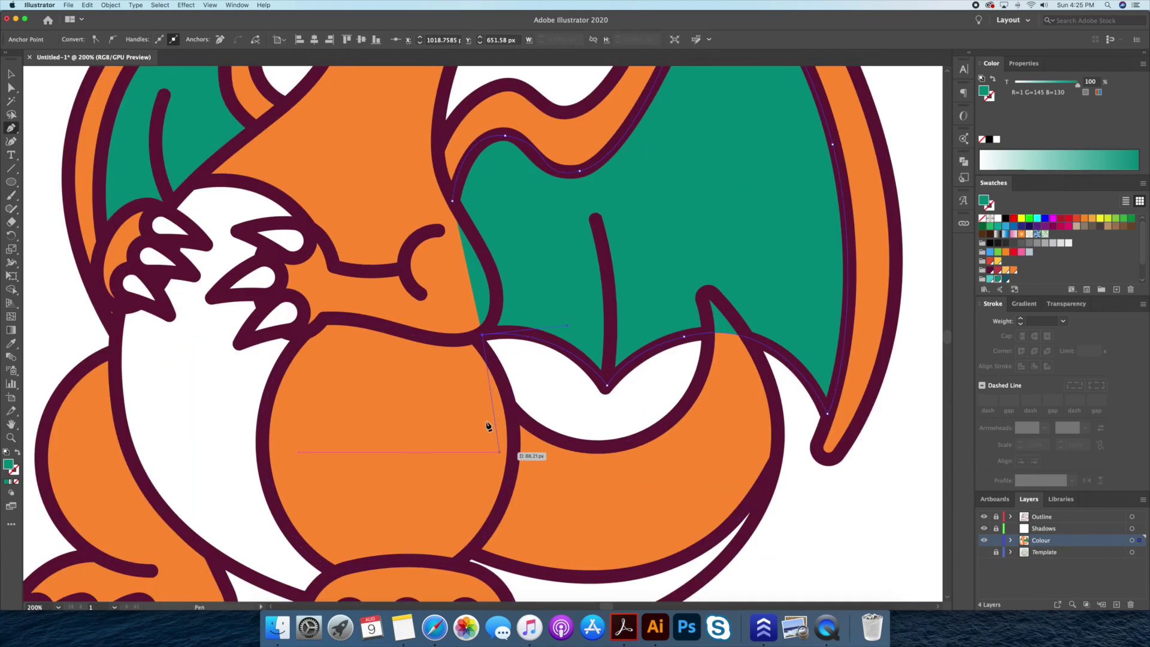
{"action": "left_click", "coordinate": [461, 198]}
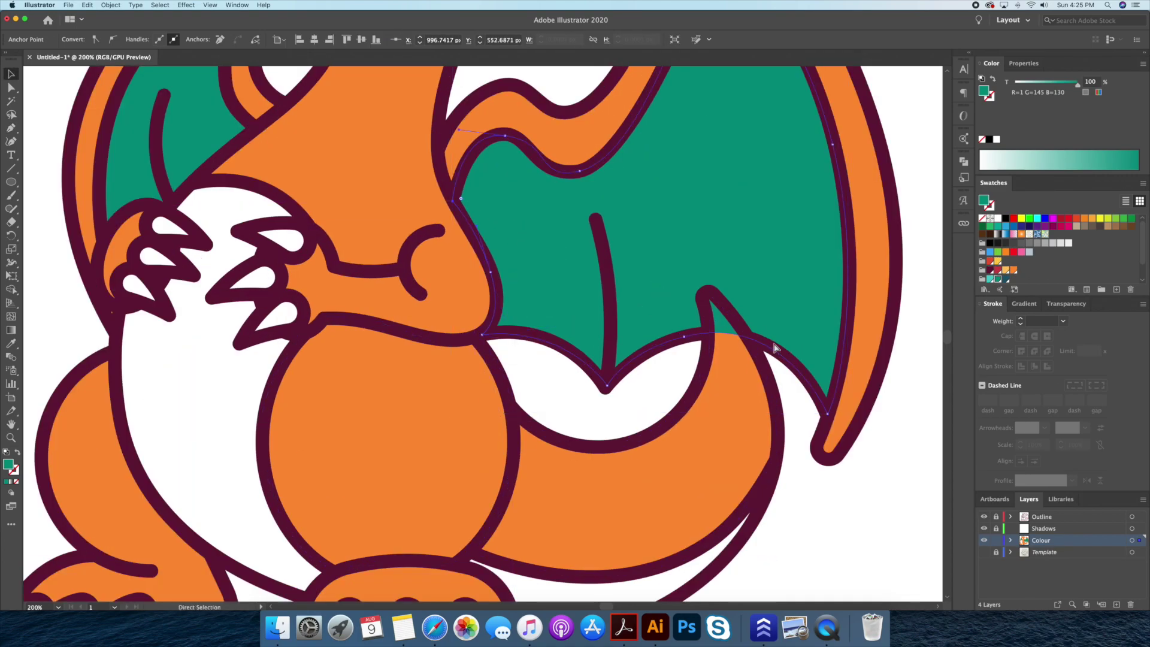
{"action": "key", "text": "shift+super+a"}
{"action": "key", "text": "super+0"}
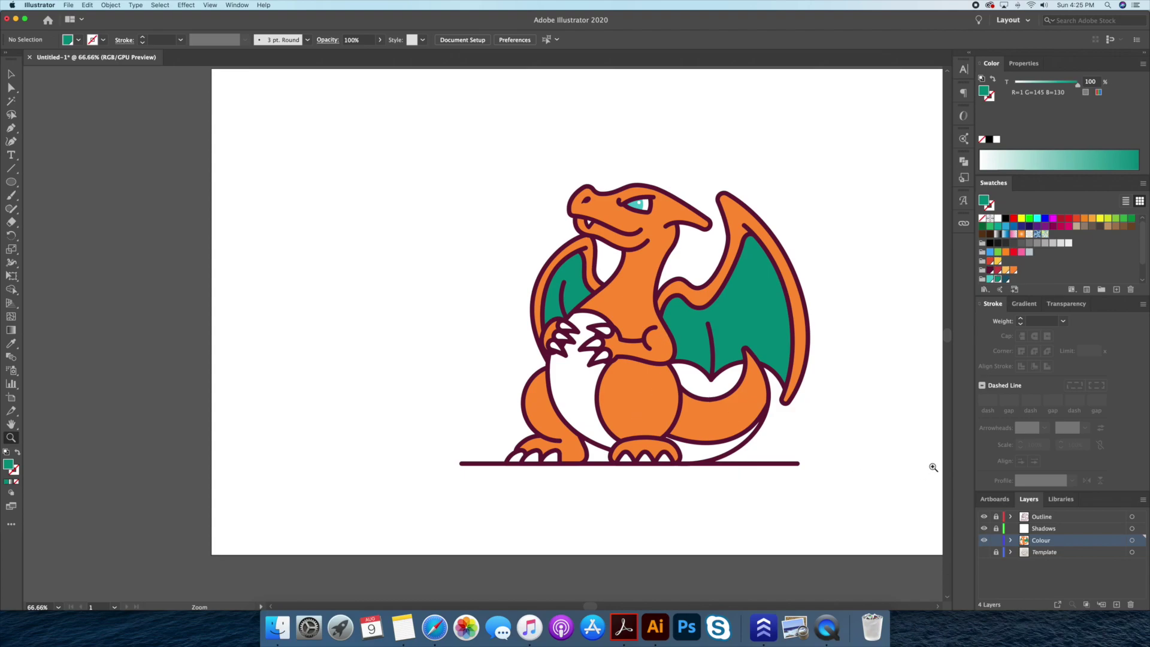
{"action": "scroll", "coordinate": [1011, 279], "scroll_direction": "down", "scroll_amount": 2}
Pen-trace a tan fill shape along the tail's underside
{"action": "left_click", "coordinate": [988, 279]}
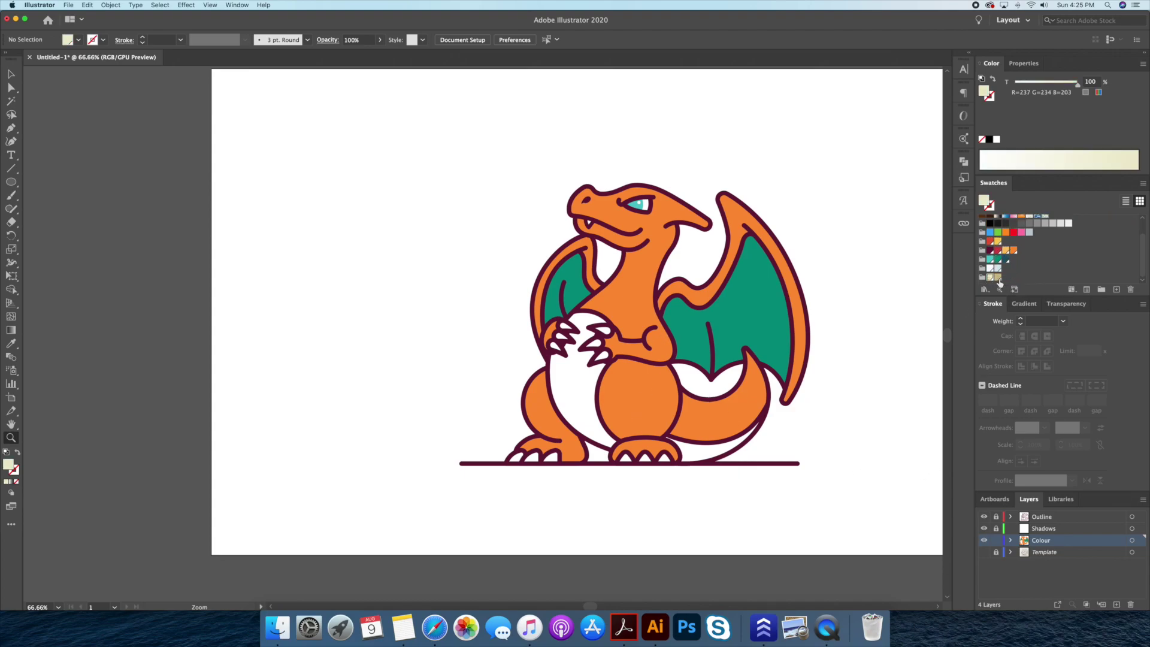
{"action": "left_click_drag", "start_coordinate": [680, 444], "coordinate": [817, 414]}
{"action": "left_click", "coordinate": [863, 373]}
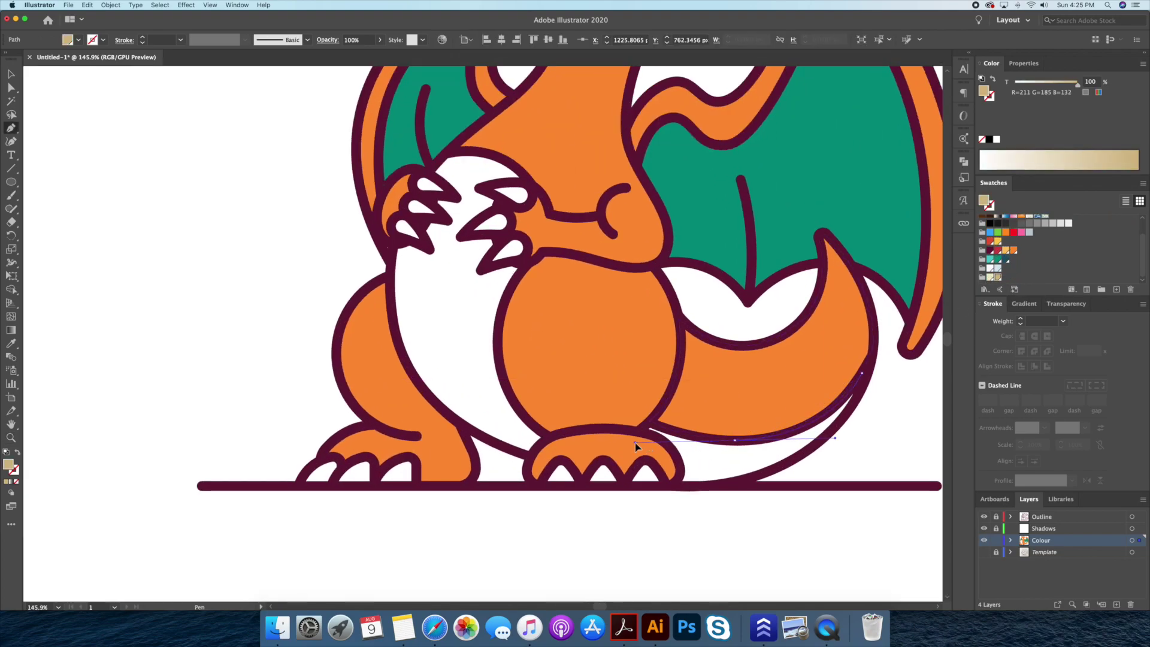
{"action": "left_click", "coordinate": [649, 423]}
{"action": "mouse_move", "coordinate": [675, 479]}
{"action": "left_mouse_down"}
{"action": "mouse_move", "coordinate": [674, 489]}
{"action": "mouse_move", "coordinate": [736, 486]}
{"action": "left_mouse_up"}
{"action": "key", "text": "v"}
{"action": "left_click", "coordinate": [889, 406]}
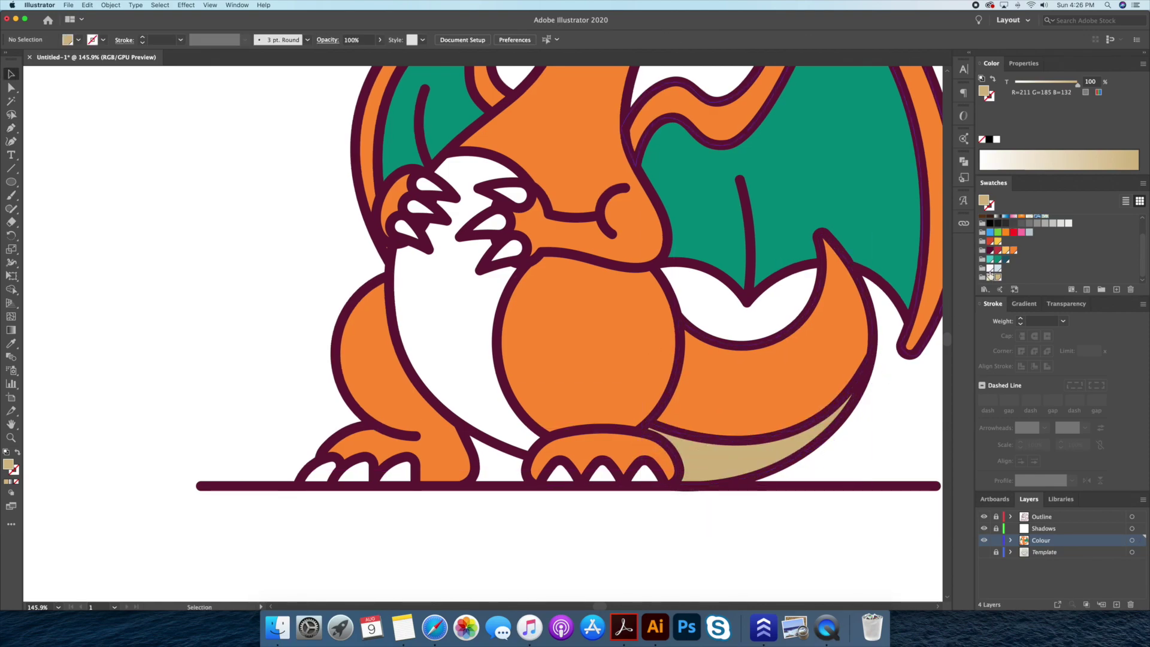
Pen-trace a closed cream shape over the belly, then zoom out
{"action": "left_click_drag", "start_coordinate": [451, 286], "coordinate": [521, 305]}
{"action": "left_click", "coordinate": [589, 291]}
{"action": "left_click", "coordinate": [619, 456]}
{"action": "left_click", "coordinate": [598, 478]}
{"action": "left_click", "coordinate": [466, 361]}
{"action": "left_click_drag", "start_coordinate": [453, 269], "coordinate": [443, 279]}
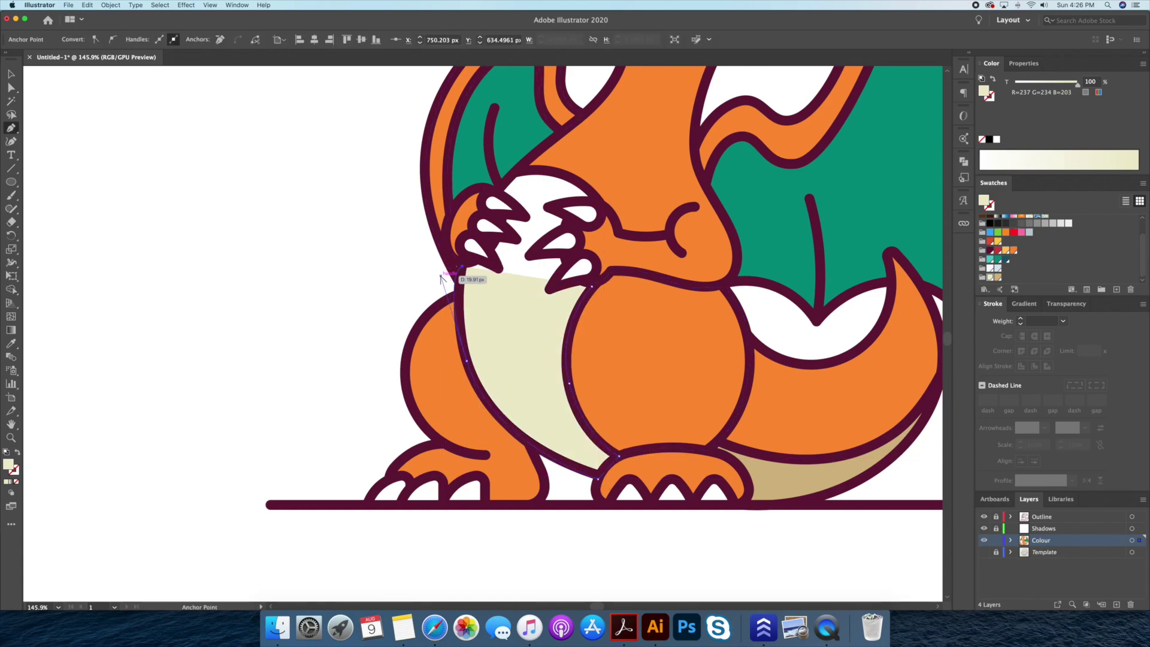
{"action": "left_click", "coordinate": [495, 239]}
{"action": "left_click", "coordinate": [498, 189]}
{"action": "left_click", "coordinate": [514, 171]}
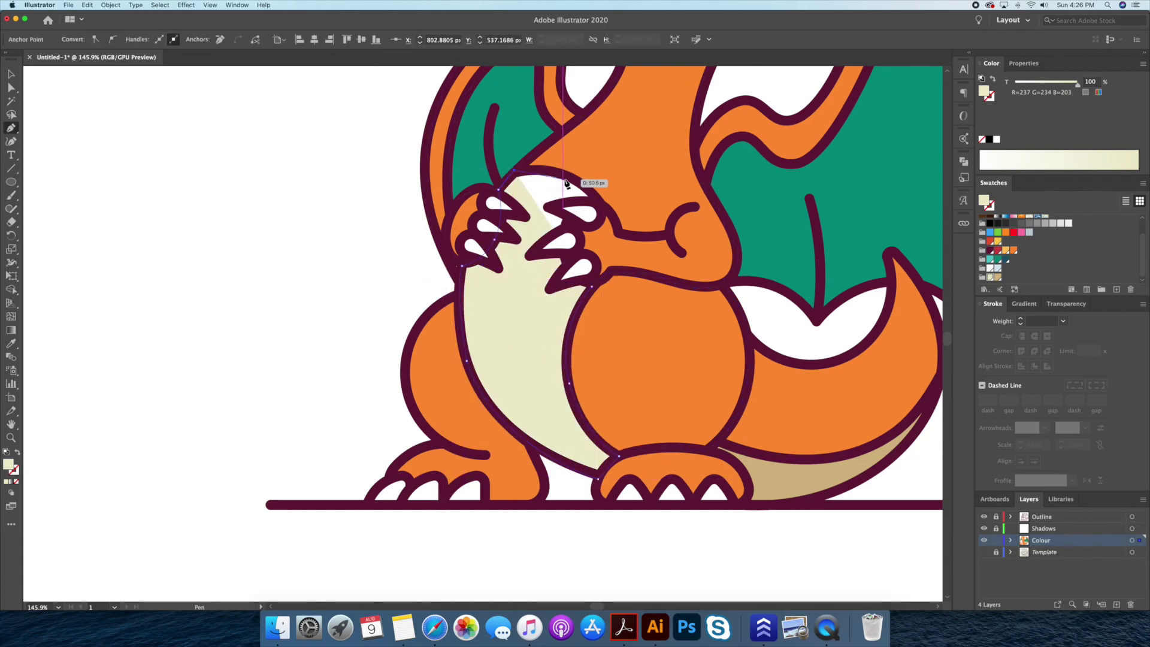
{"action": "left_click", "coordinate": [567, 176]}
{"action": "left_click", "coordinate": [595, 190]}
{"action": "left_click", "coordinate": [334, 285], "text": "ctrl"}
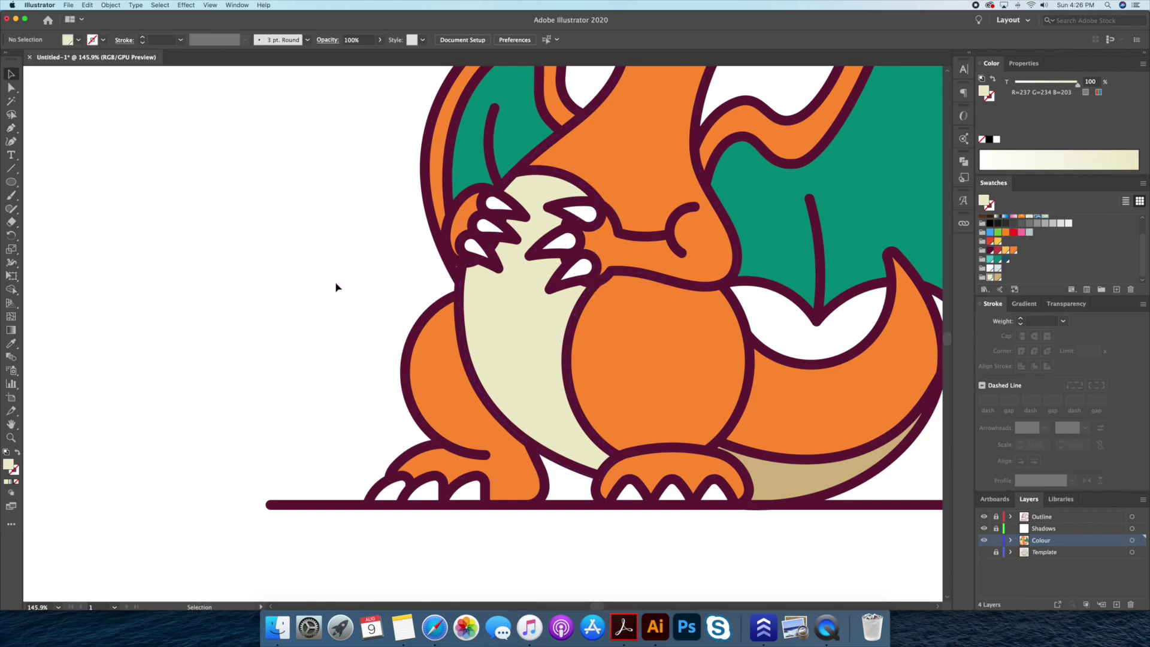
{"action": "key", "text": "ctrl+minus"}
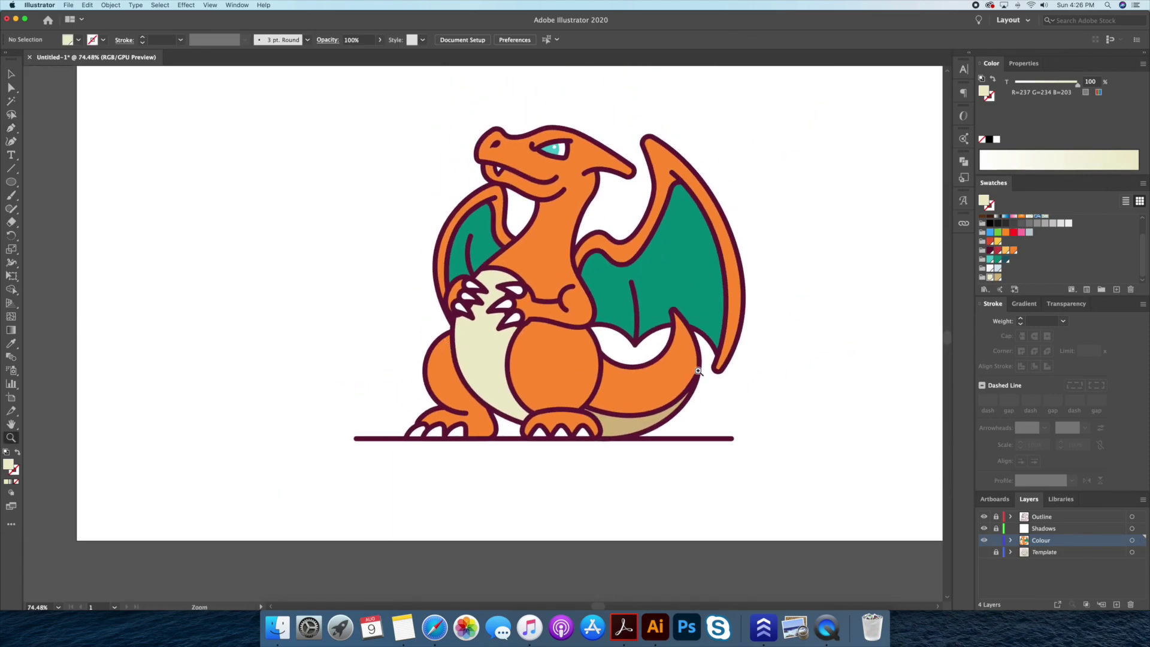
Set the green wings to 50% opacity and show the sketch Template layer
{"action": "left_click", "coordinate": [692, 282]}
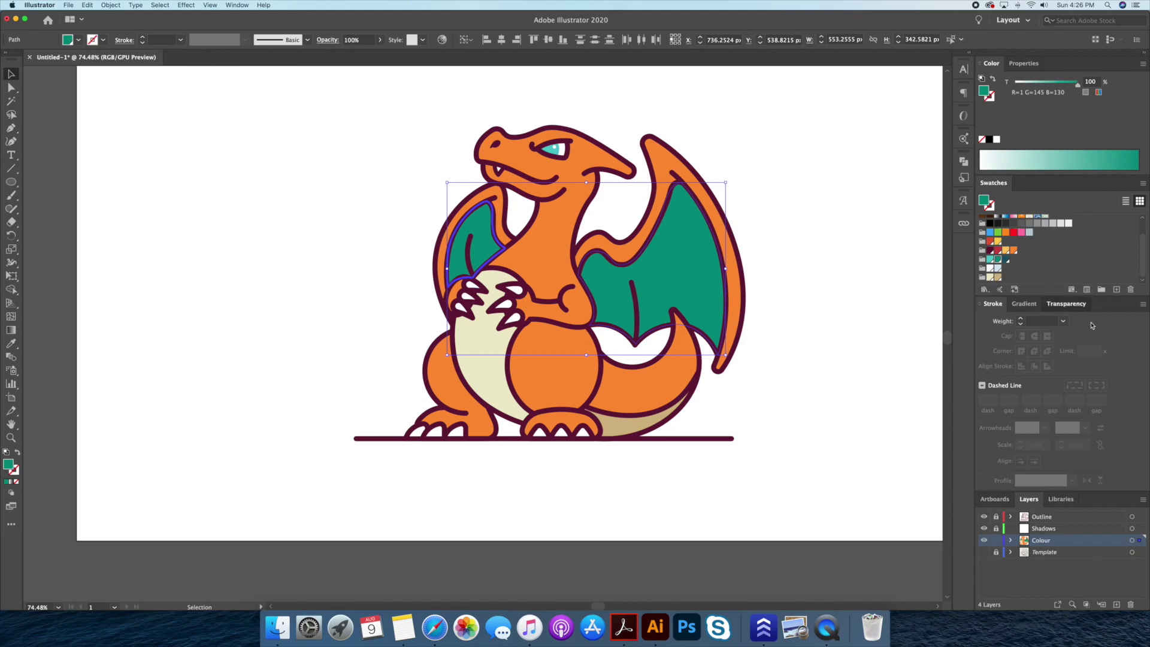
{"action": "left_click", "coordinate": [1066, 304]}
{"action": "double_click", "coordinate": [1070, 321]}
{"action": "type", "text": "50"}
{"action": "key", "text": "Return"}
{"action": "left_click", "coordinate": [905, 329]}
{"action": "key", "text": "ctrl+shift+w"}
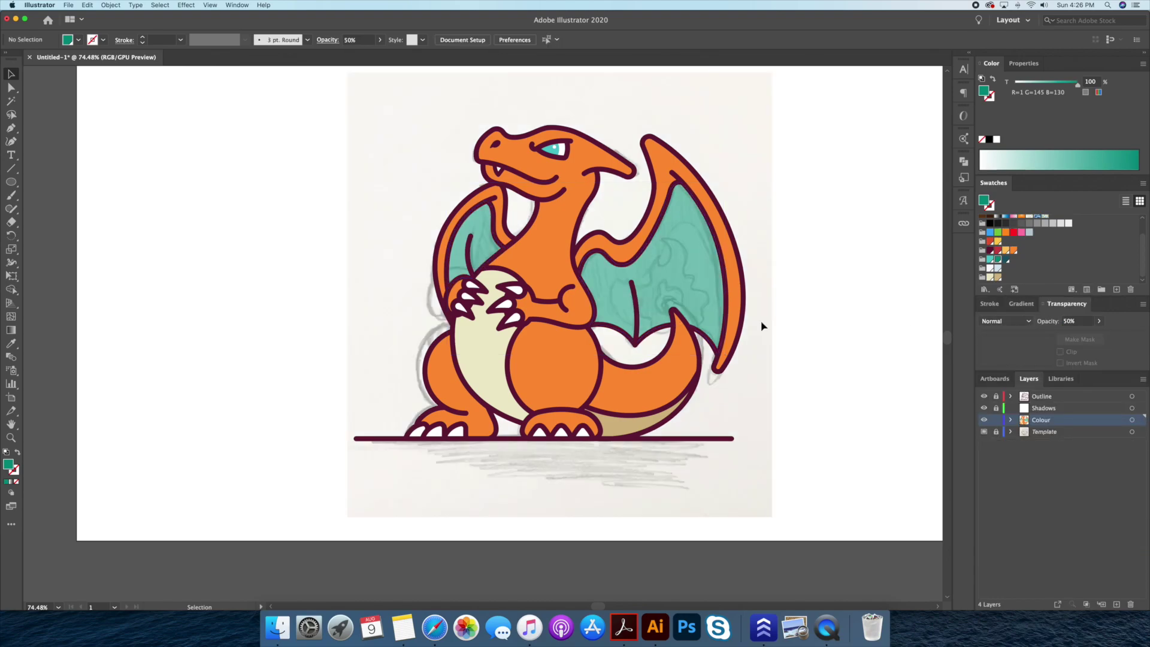
On the Shadows layer in dark teal, outline the right wing shadow's outer edge
{"action": "left_click", "coordinate": [1016, 408]}
{"action": "left_click", "coordinate": [1006, 258]}
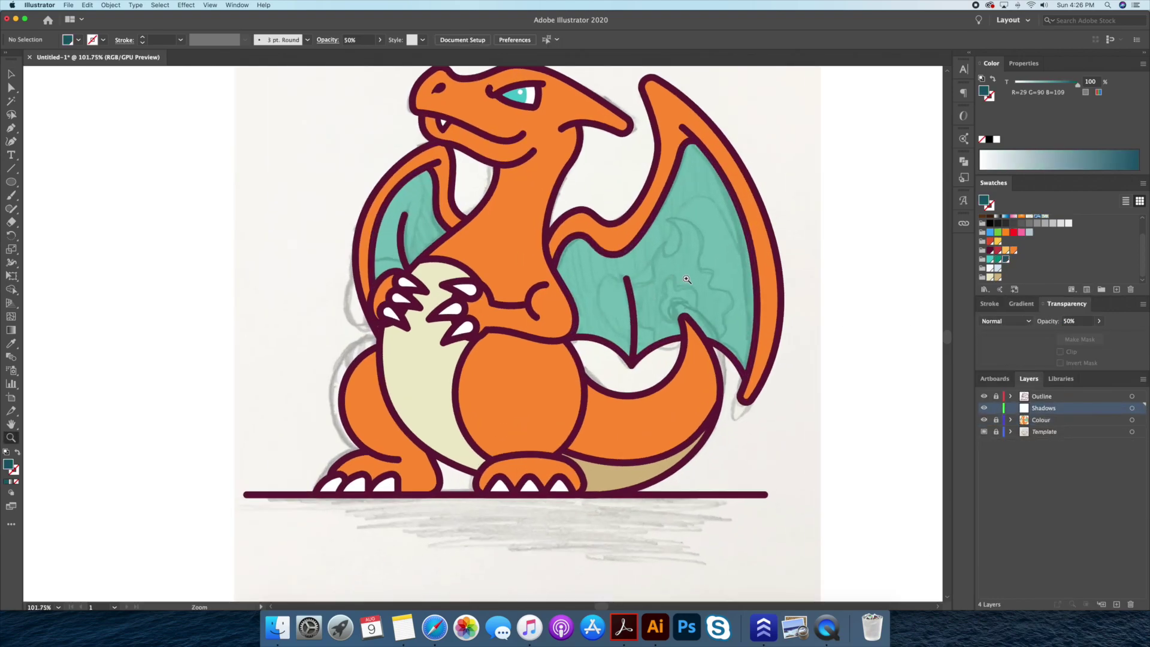
{"action": "key", "text": "z"}
{"action": "left_click", "coordinate": [690, 301]}
{"action": "left_click", "coordinate": [741, 290]}
{"action": "left_click_drag", "start_coordinate": [685, 216], "coordinate": [648, 219]}
{"action": "left_click_drag", "start_coordinate": [577, 325], "coordinate": [557, 359]}
{"action": "left_click", "coordinate": [620, 382]}
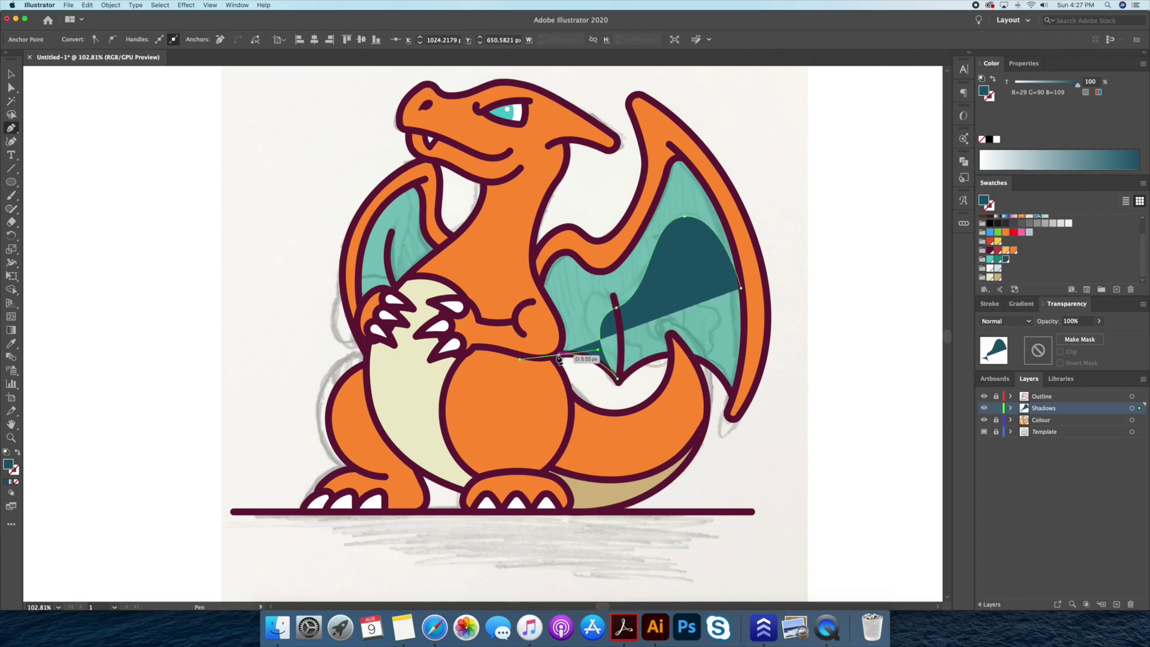
Complete the right wing shadow along the wing arm and upper edge
{"action": "left_click", "coordinate": [556, 318]}
{"action": "left_click", "coordinate": [541, 286]}
{"action": "left_click", "coordinate": [570, 254]}
{"action": "left_click_drag", "start_coordinate": [600, 272], "coordinate": [625, 273]}
{"action": "left_click", "coordinate": [653, 207]}
{"action": "left_click_drag", "start_coordinate": [681, 158], "coordinate": [694, 166]}
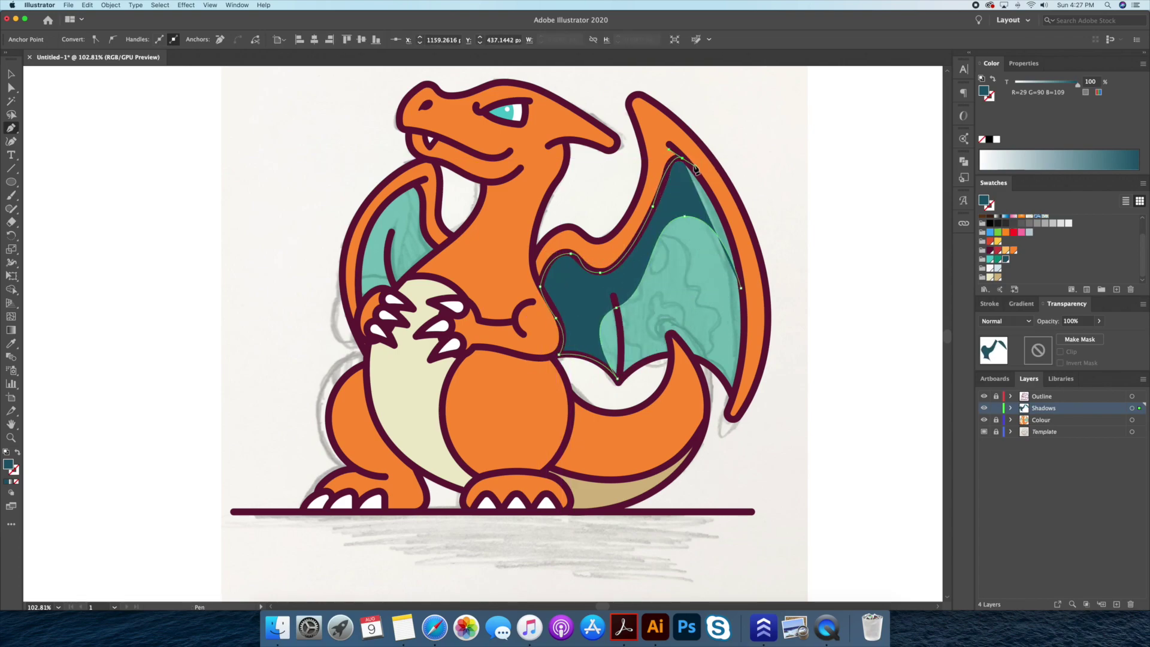
{"action": "left_click", "coordinate": [741, 292]}
Draw the dark teal shadow shape across the upper left wing
{"action": "scroll", "coordinate": [745, 365], "scroll_direction": "left", "scroll_amount": 2}
{"action": "scroll", "coordinate": [454, 223], "scroll_direction": "up", "scroll_amount": 3}
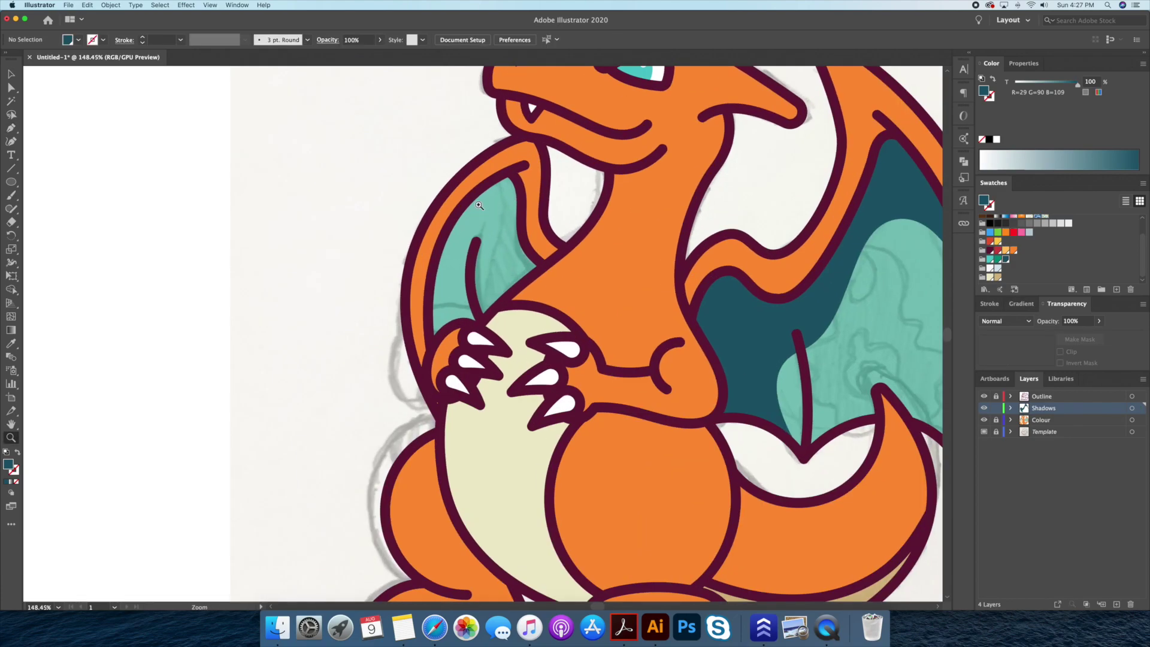
{"action": "left_click", "coordinate": [482, 187]}
{"action": "left_click_drag", "start_coordinate": [505, 206], "coordinate": [504, 235]}
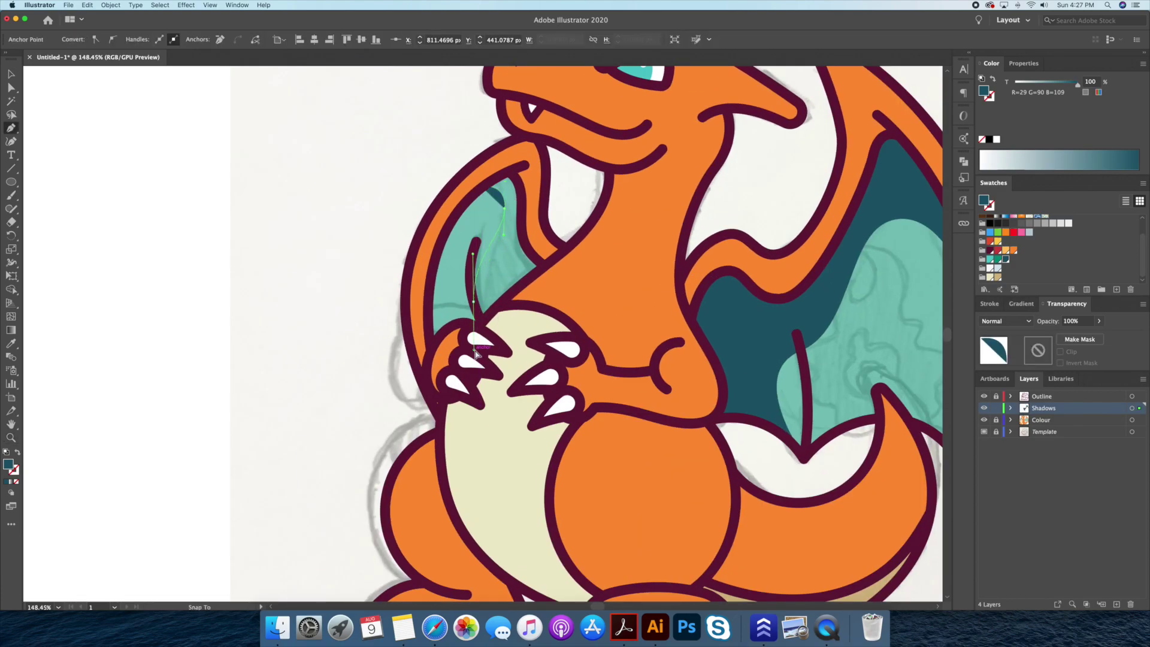
{"action": "left_click", "coordinate": [482, 323]}
{"action": "left_click", "coordinate": [545, 265]}
{"action": "left_click_drag", "start_coordinate": [524, 232], "coordinate": [525, 211]}
{"action": "left_click", "coordinate": [482, 187]}
{"action": "key", "text": "v"}
{"action": "left_click", "coordinate": [890, 407]}
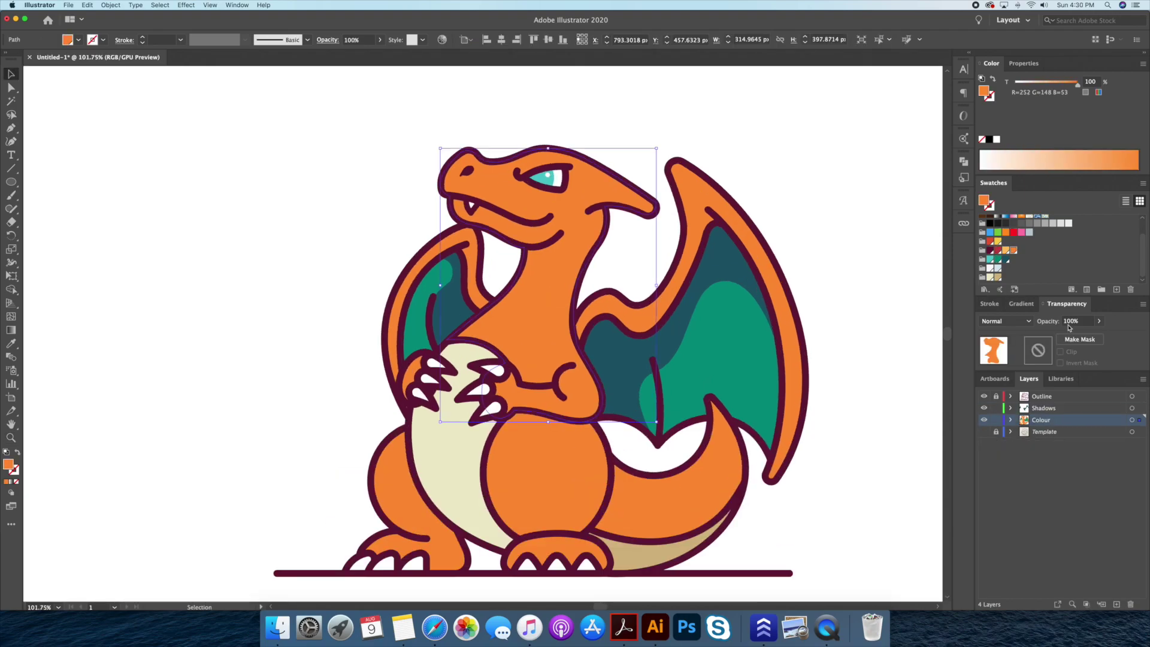
Fade the orange body to 30% and start the neck shadow down the throat
{"action": "type", "text": "30"}
{"action": "key", "text": "Return"}
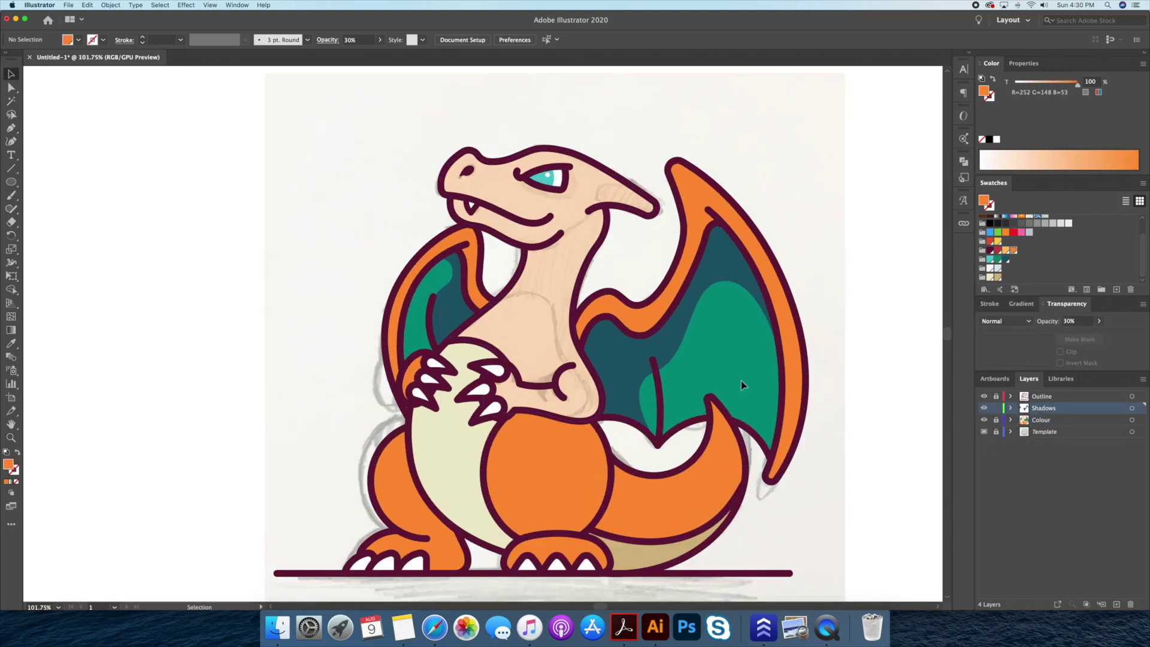
{"action": "key", "text": "z"}
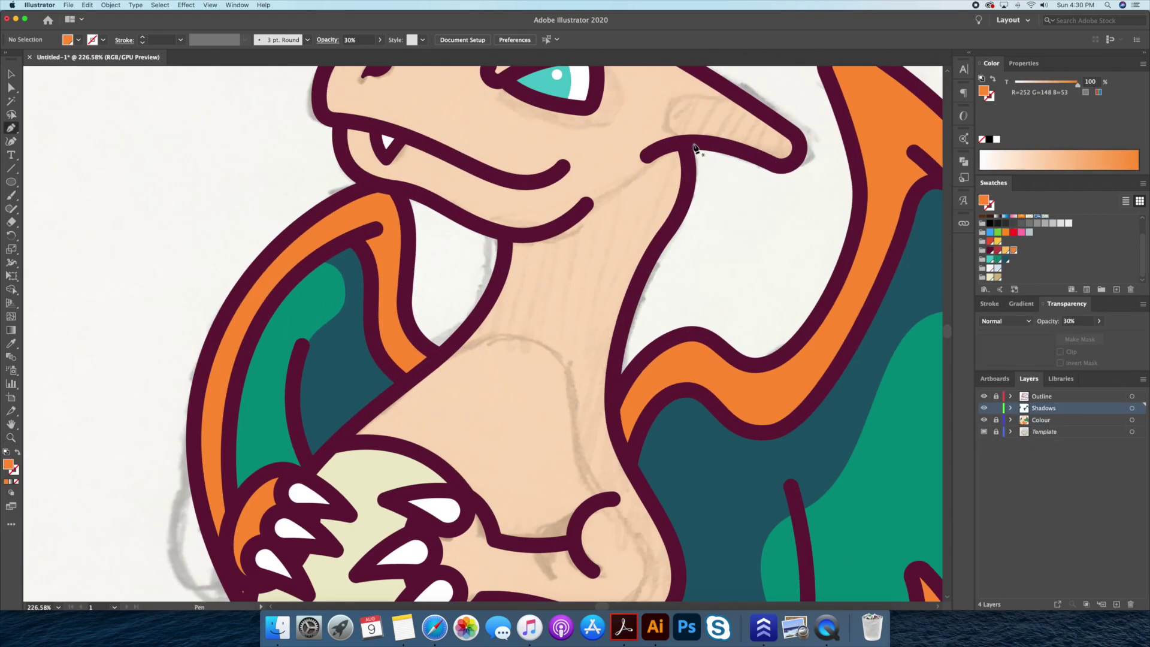
{"action": "left_click", "coordinate": [646, 157]}
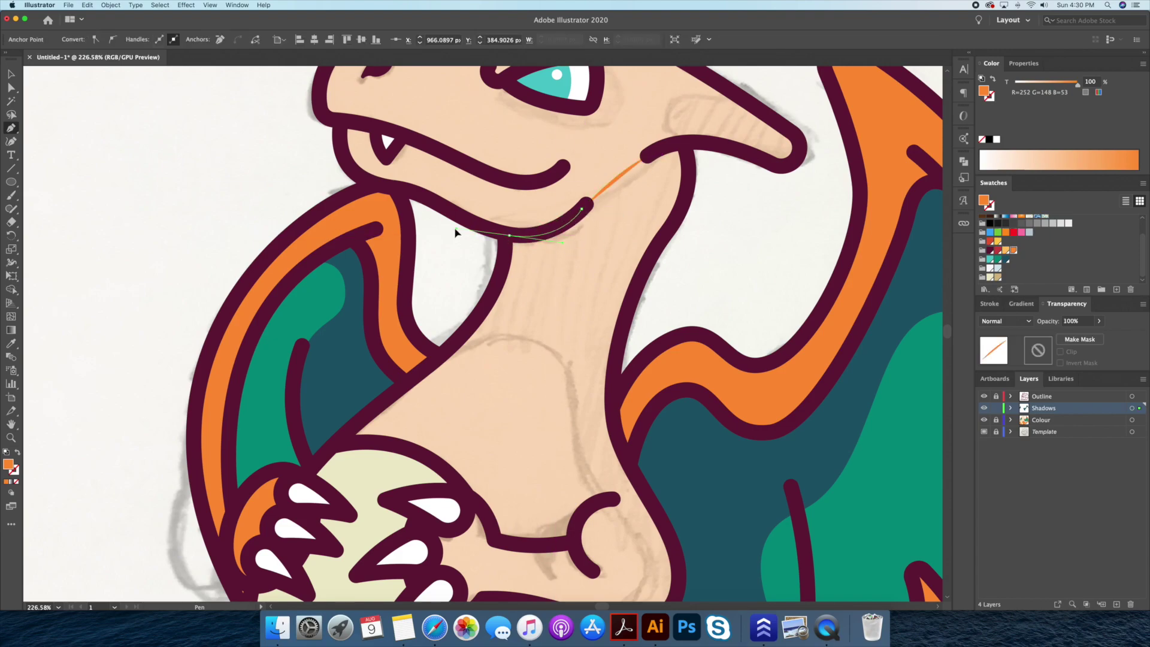
{"action": "left_click", "coordinate": [509, 235]}
{"action": "left_click_drag", "start_coordinate": [459, 337], "coordinate": [411, 378]}
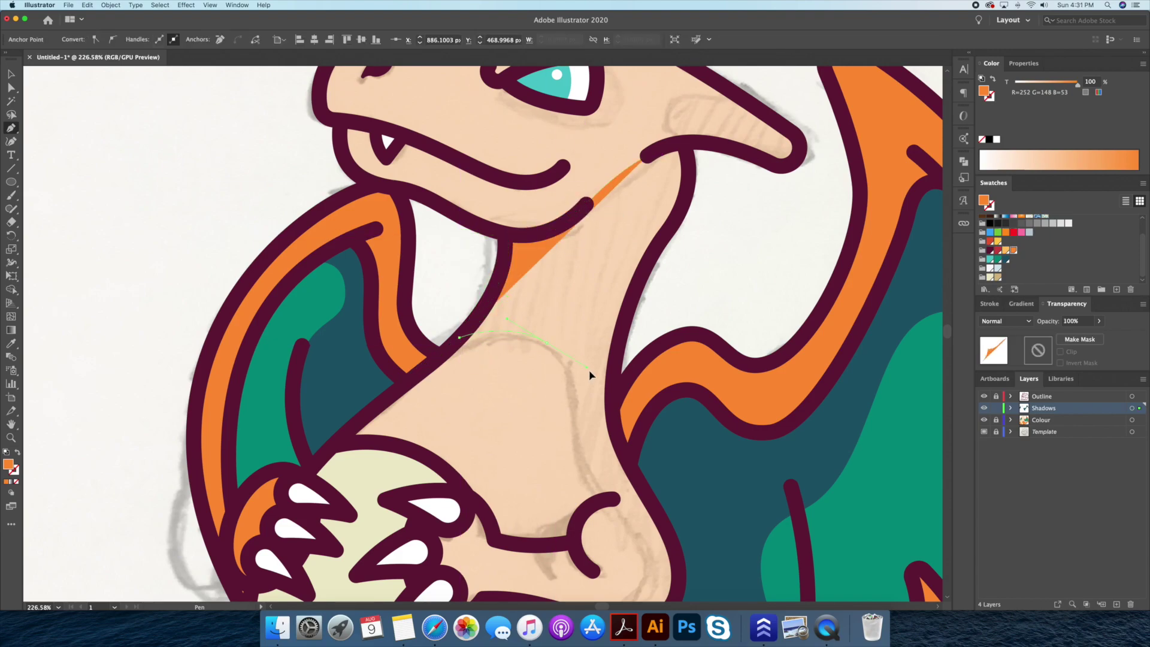
{"action": "scroll", "coordinate": [590, 376], "scroll_direction": "down", "scroll_amount": 3}
Complete the neck shadow around the chest and up the right side to the jaw
{"action": "left_click", "coordinate": [610, 502]}
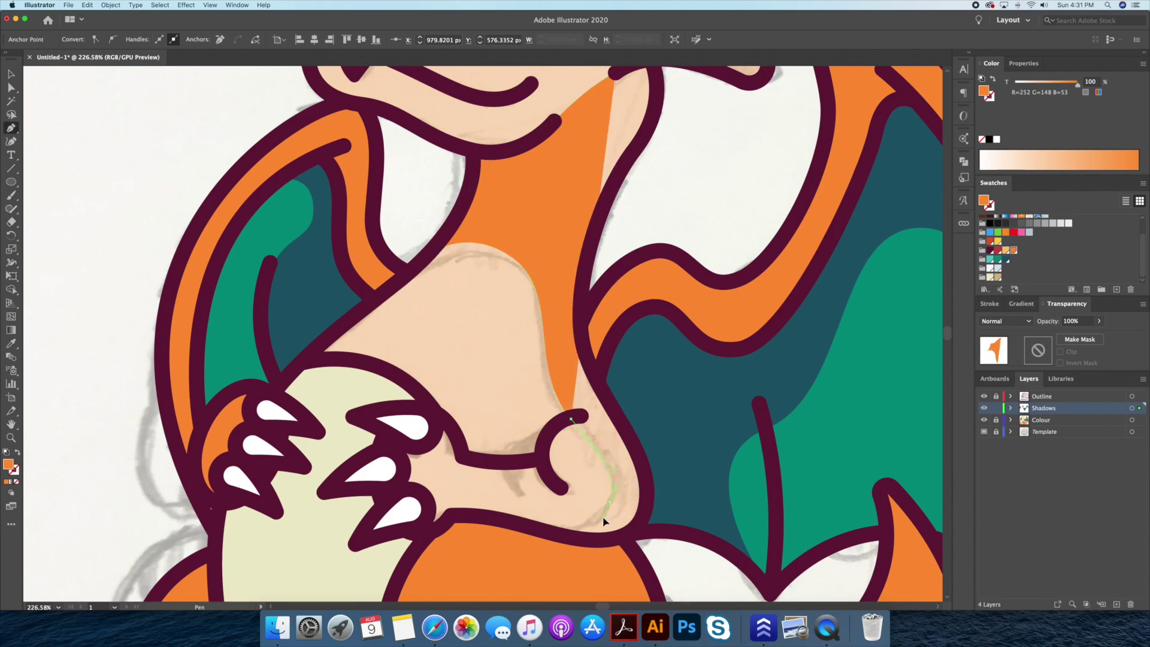
{"action": "left_click_drag", "start_coordinate": [557, 536], "coordinate": [532, 537]}
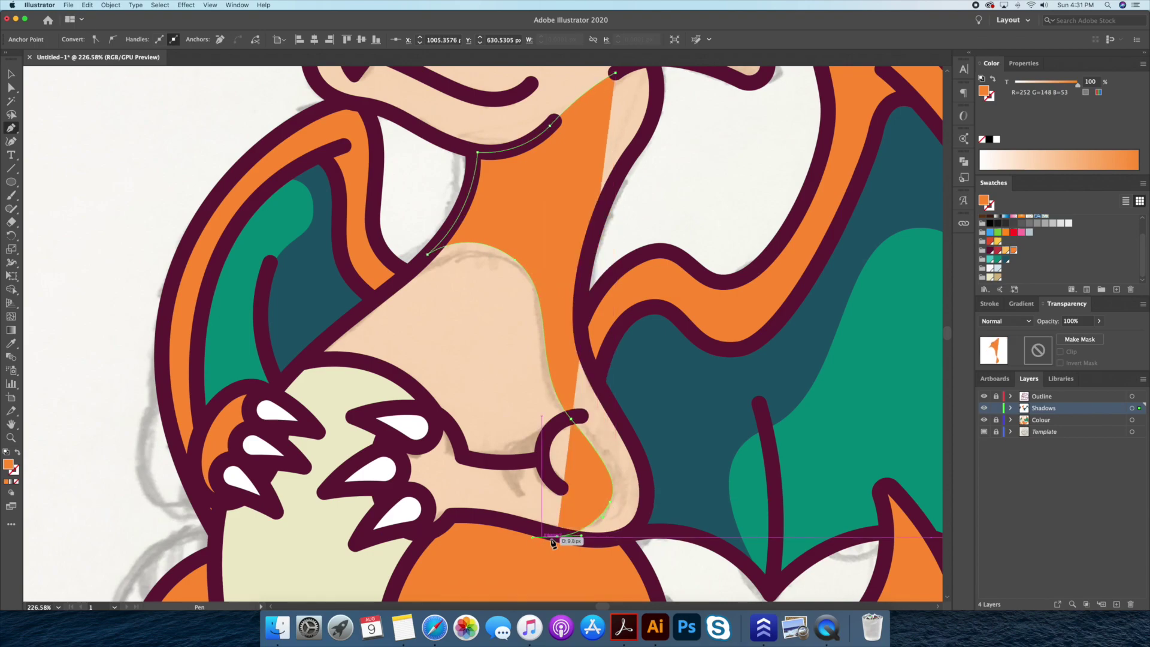
{"action": "left_click", "coordinate": [637, 526]}
{"action": "left_click_drag", "start_coordinate": [624, 428], "coordinate": [616, 420]}
{"action": "left_click_drag", "start_coordinate": [578, 310], "coordinate": [582, 269]}
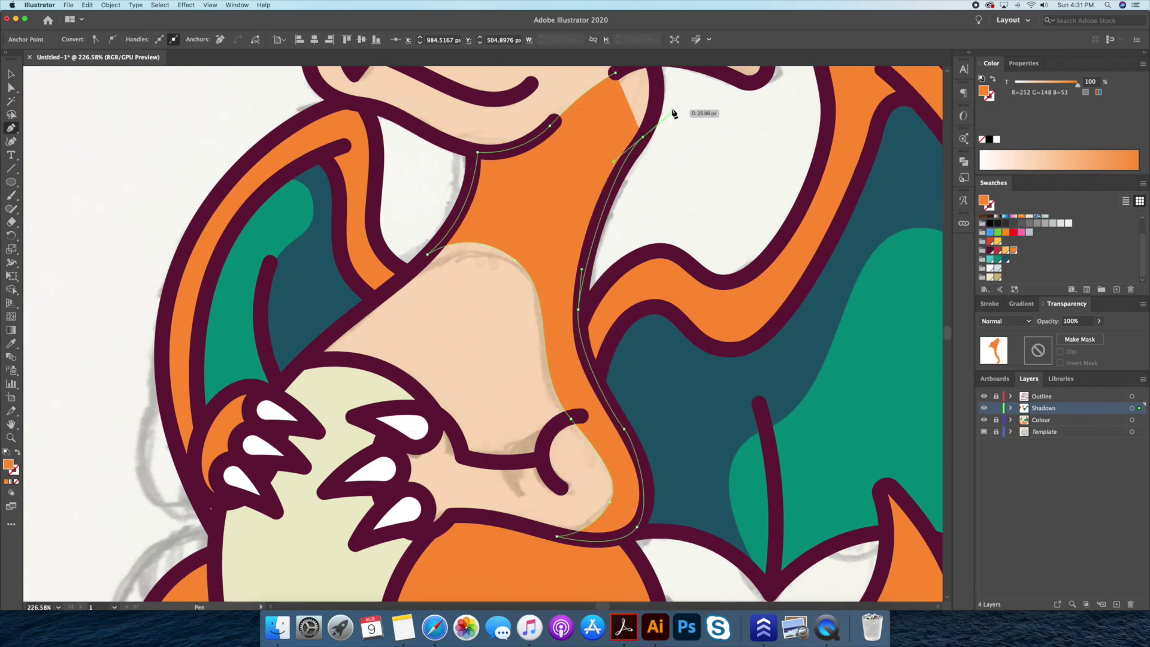
{"action": "scroll", "coordinate": [672, 113], "scroll_direction": "up", "scroll_amount": 3}
{"action": "left_click", "coordinate": [657, 136]}
{"action": "key", "text": "v"}
Fill the neck shadow red and restore the body to 100% opacity
{"action": "left_click", "coordinate": [1014, 251]}
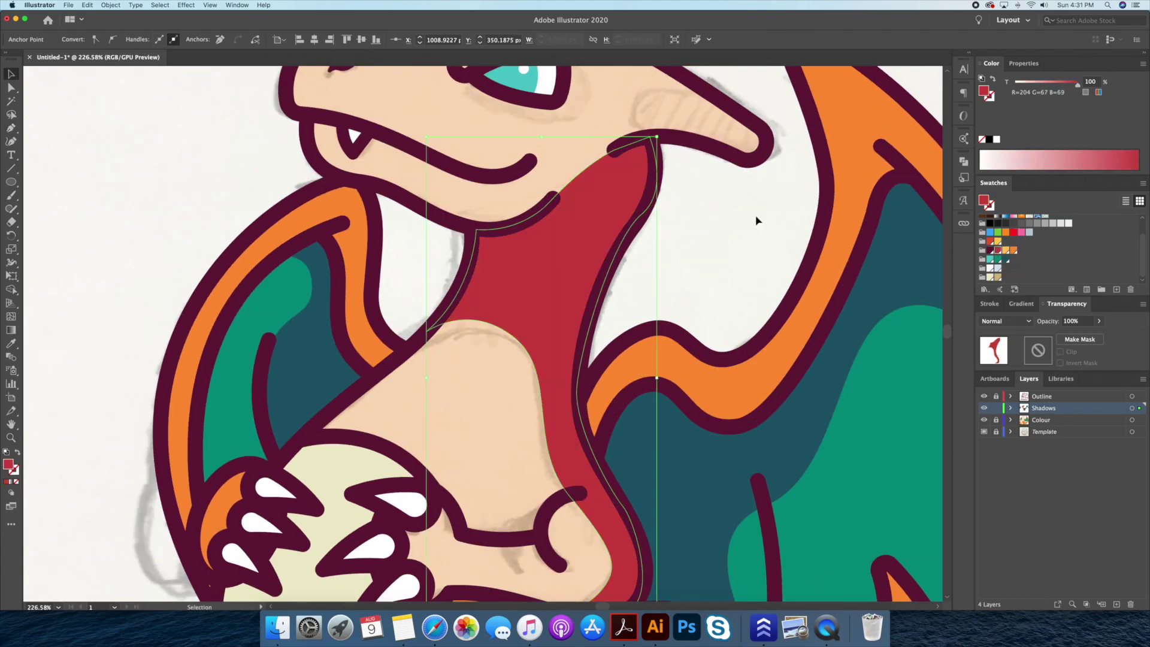
{"action": "left_click", "coordinate": [474, 390]}
{"action": "left_click", "coordinate": [1059, 321]}
{"action": "type", "text": "100"}
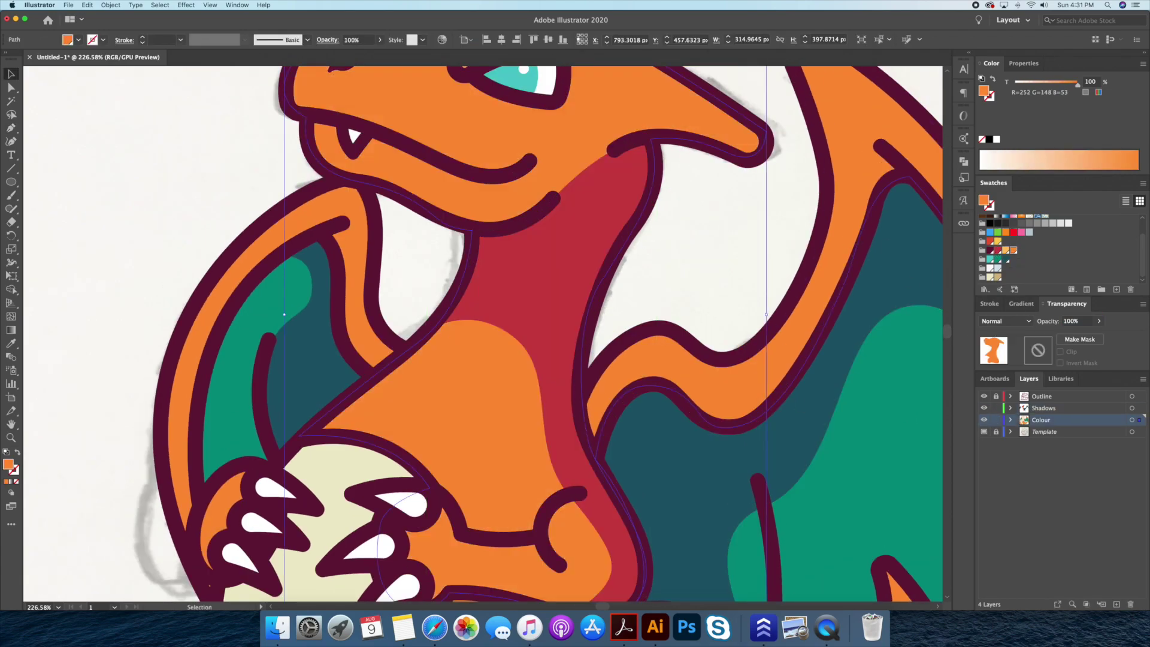
Set the red neck shadow to 50% opacity and zoom out to the whole dragon
{"action": "left_click", "coordinate": [598, 246]}
{"action": "key", "text": "7"}
{"action": "key", "text": "super+minus"}
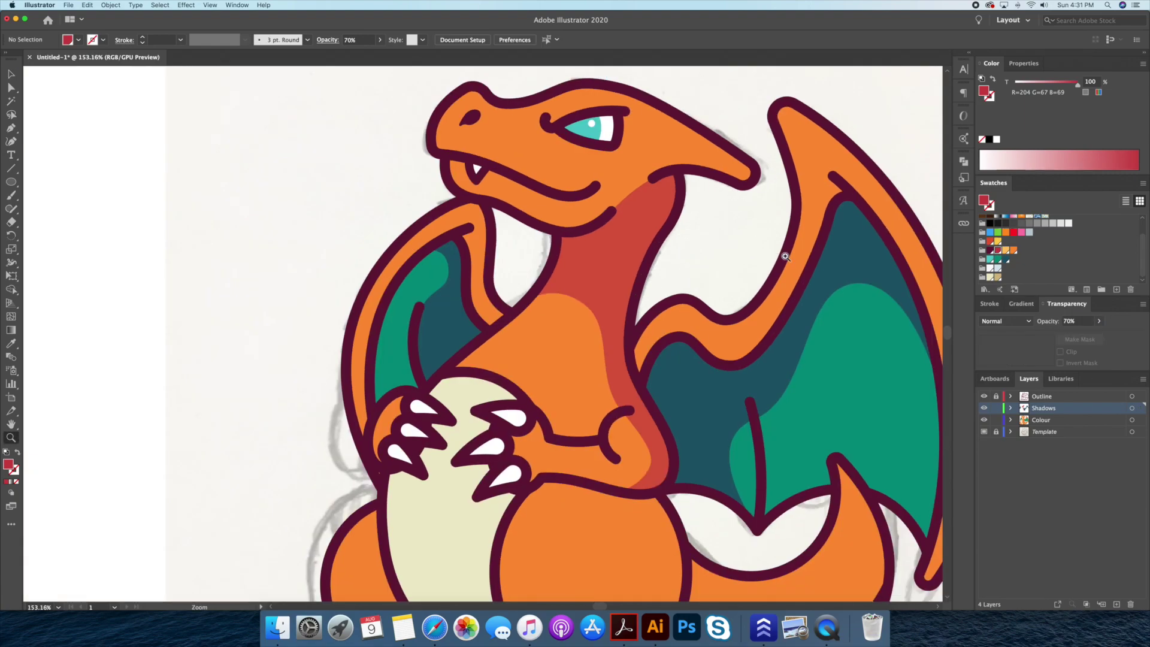
{"action": "key", "text": "Return"}
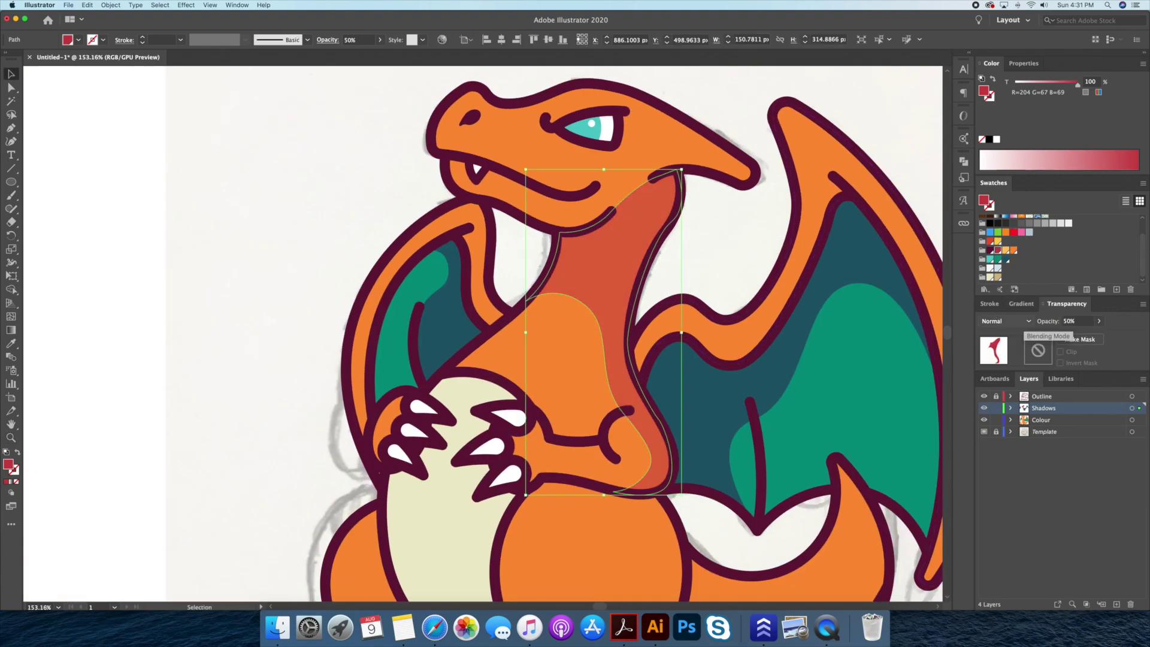
{"action": "key", "text": "super+shift+a"}
{"action": "key", "text": "super+minus"}
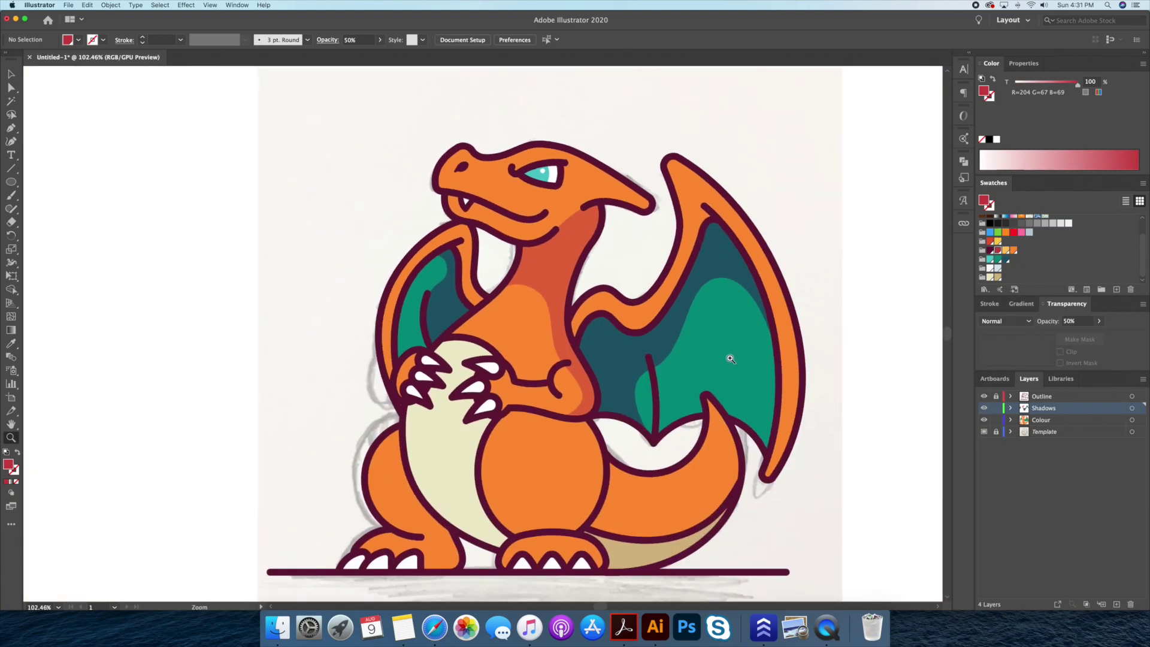
{"action": "left_click", "coordinate": [560, 202]}
{"action": "left_click", "coordinate": [1067, 321]}
Fade the body to 30%, target the Shadows layer, and zoom in on the head
{"action": "key", "text": "Return"}
{"action": "key", "text": "super+shift+a"}
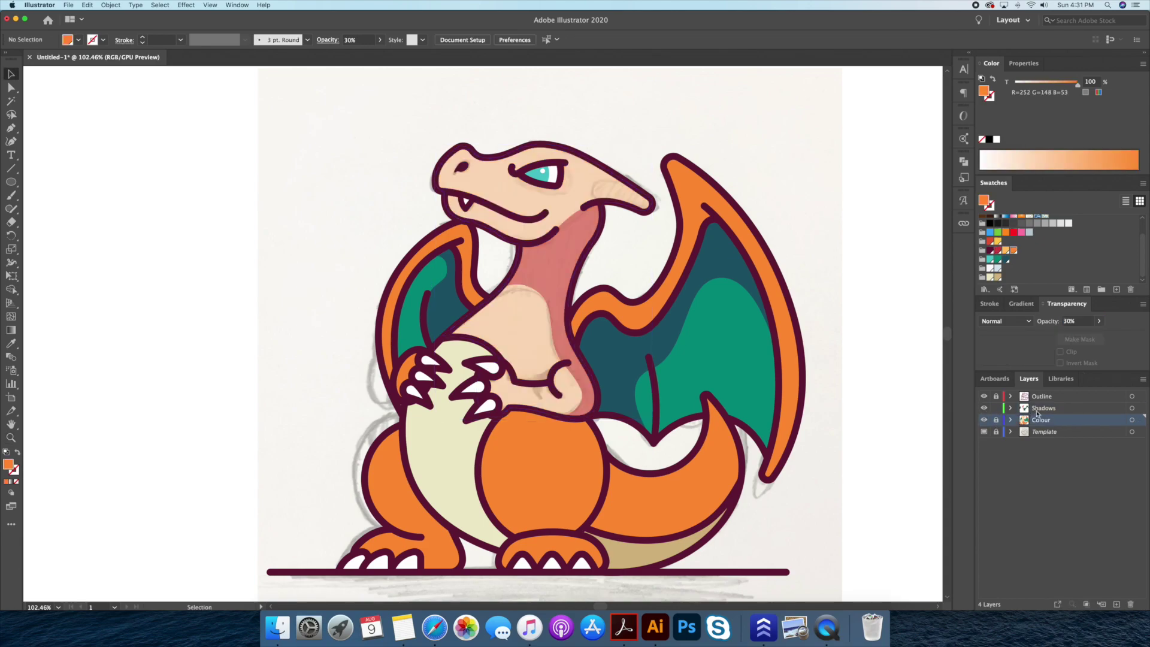
{"action": "left_click", "coordinate": [1043, 408]}
{"action": "key", "text": "z"}
{"action": "left_click_drag", "start_coordinate": [585, 158], "coordinate": [699, 243]}
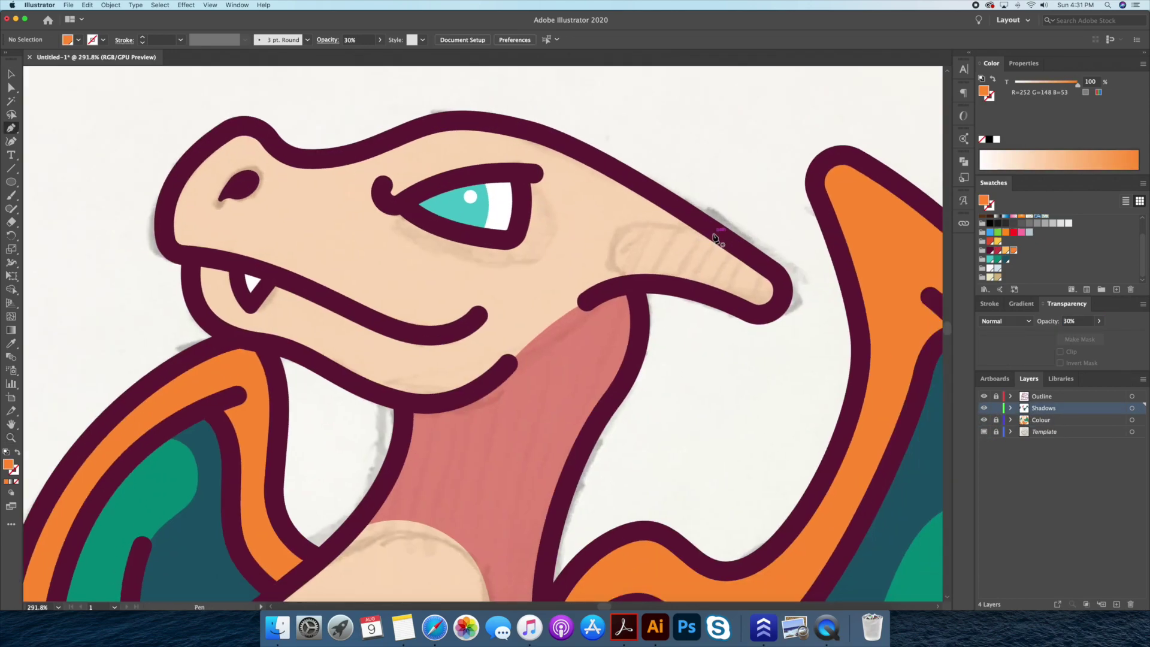
Draw a red shadow under the back of the jaw with the Curvature tool
{"action": "left_click", "coordinate": [714, 231]}
{"action": "left_click", "coordinate": [624, 284]}
{"action": "key", "text": "shift+grave"}
{"action": "left_click", "coordinate": [633, 245]}
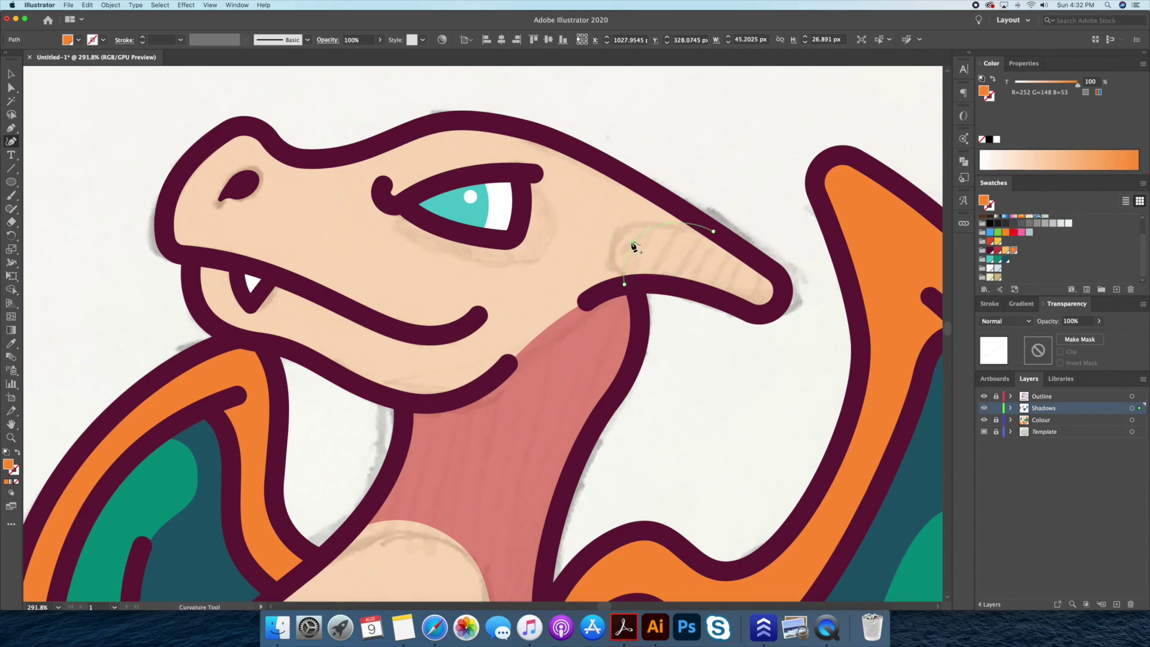
{"action": "left_click", "coordinate": [779, 278]}
{"action": "left_click", "coordinate": [713, 231]}
{"action": "key", "text": "v"}
{"action": "key", "text": "i"}
{"action": "left_click", "coordinate": [620, 317]}
Pen-draw a shadow beneath the eye and set it to 50% opacity
{"action": "scroll", "coordinate": [713, 168], "scroll_direction": "right", "scroll_amount": 2}
{"action": "key", "text": "p"}
{"action": "left_click", "coordinate": [359, 207]}
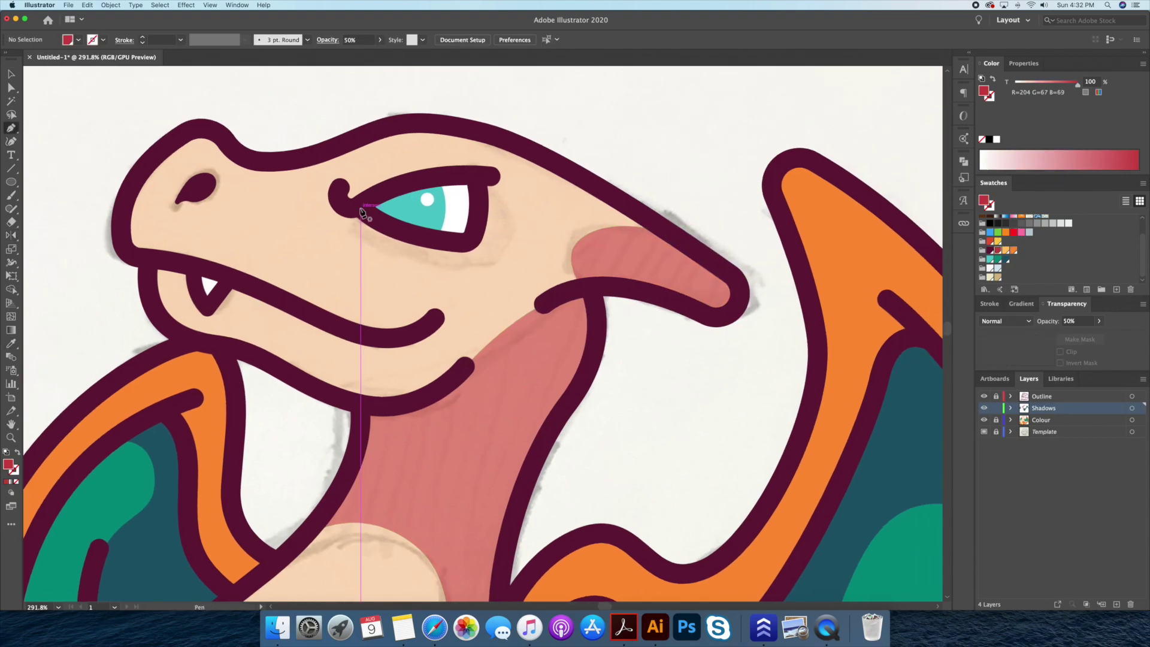
{"action": "left_click_drag", "start_coordinate": [481, 266], "coordinate": [587, 267]}
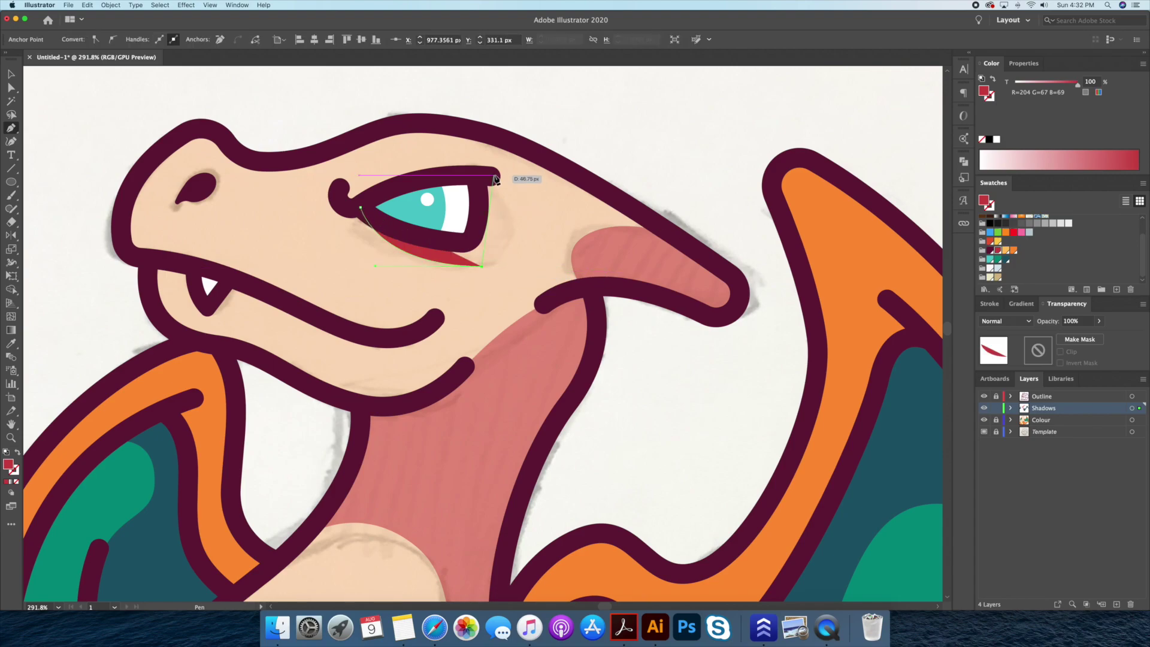
{"action": "left_click_drag", "start_coordinate": [472, 111], "coordinate": [474, 113]}
{"action": "left_click", "coordinate": [360, 208]}
{"action": "key", "text": "ctrl+shift+bracketleft"}
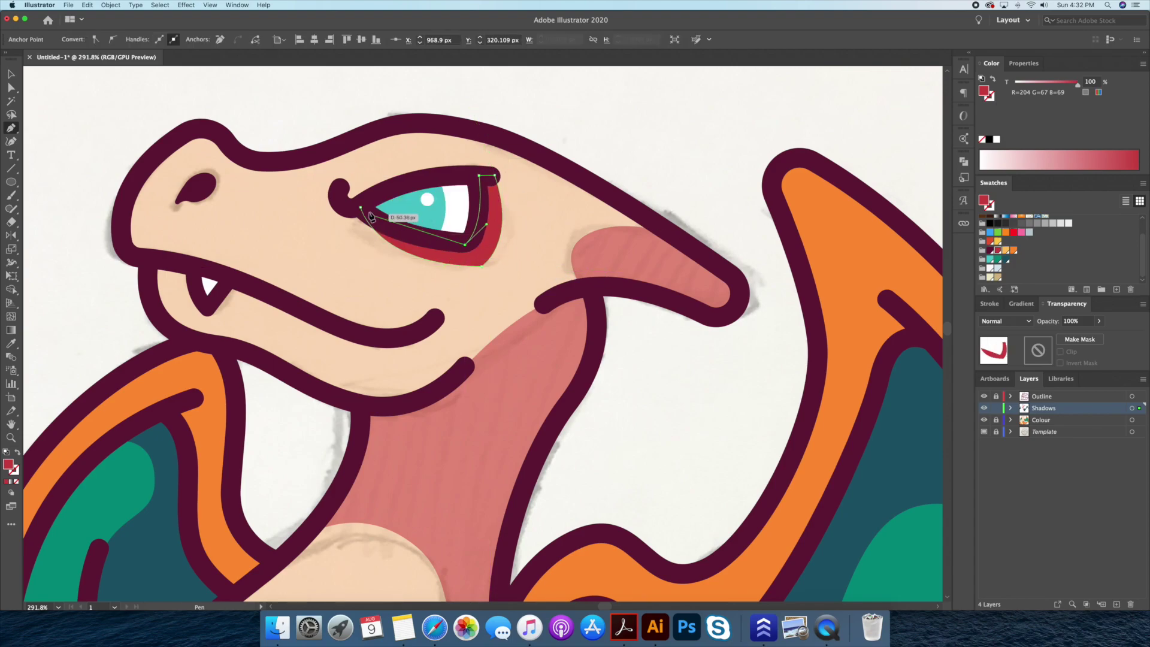
{"action": "key", "text": "v"}
{"action": "key", "text": "5"}
{"action": "key", "text": "ctrl+shift+a"}
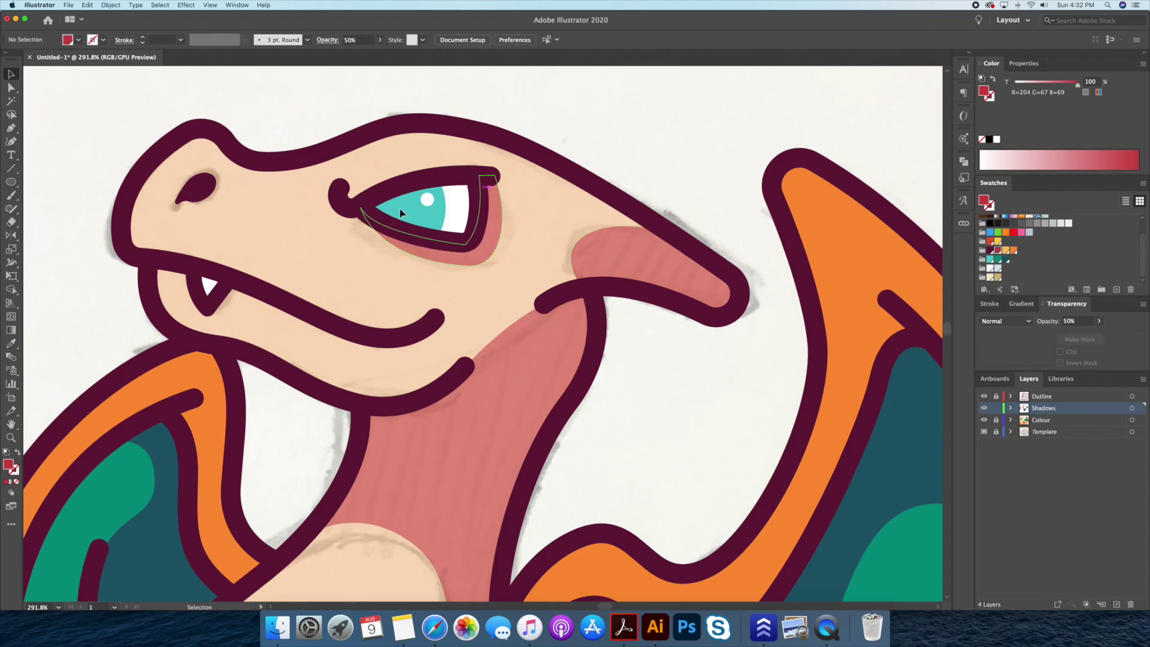
{"action": "scroll", "coordinate": [414, 250], "scroll_direction": "left", "scroll_amount": 3}
{"action": "scroll", "coordinate": [414, 254], "scroll_direction": "down", "scroll_amount": 5}
{"action": "scroll", "coordinate": [539, 299], "scroll_direction": "down", "scroll_amount": 5}
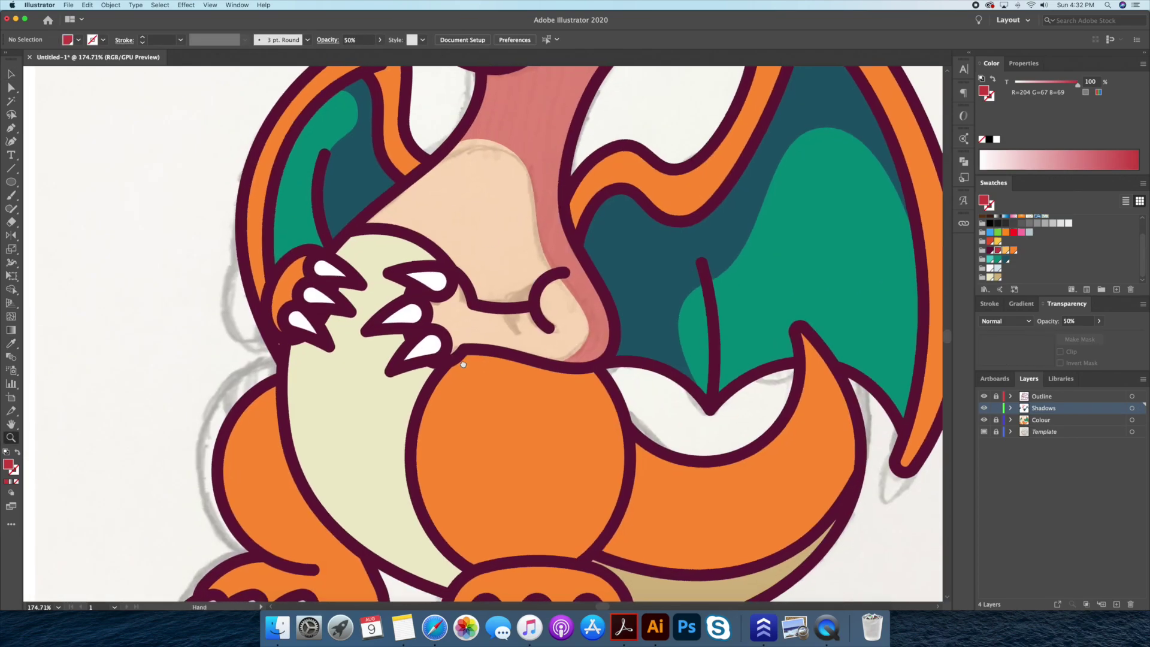
Zoom in on the lower body, fade the orange body, and target the Shadows layer
{"action": "key", "text": "z"}
{"action": "left_click", "coordinate": [610, 374]}
{"action": "left_click", "coordinate": [608, 483]}
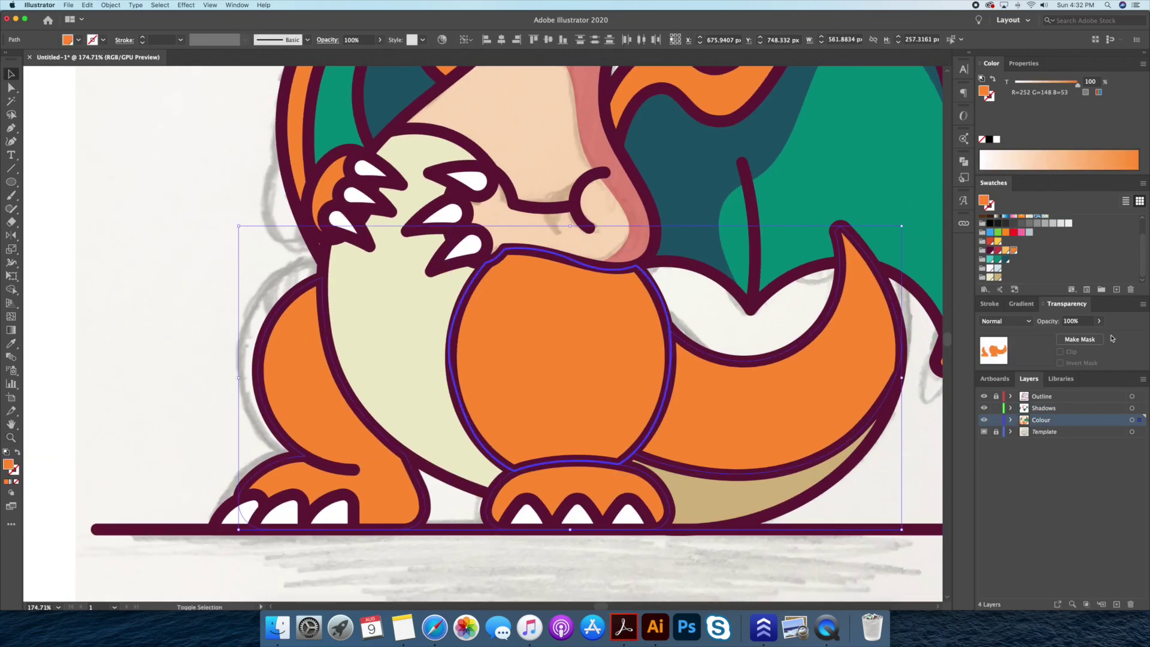
{"action": "key", "text": "Return"}
{"action": "left_click", "coordinate": [1043, 408]}
{"action": "key", "text": "ctrl+shift+a"}
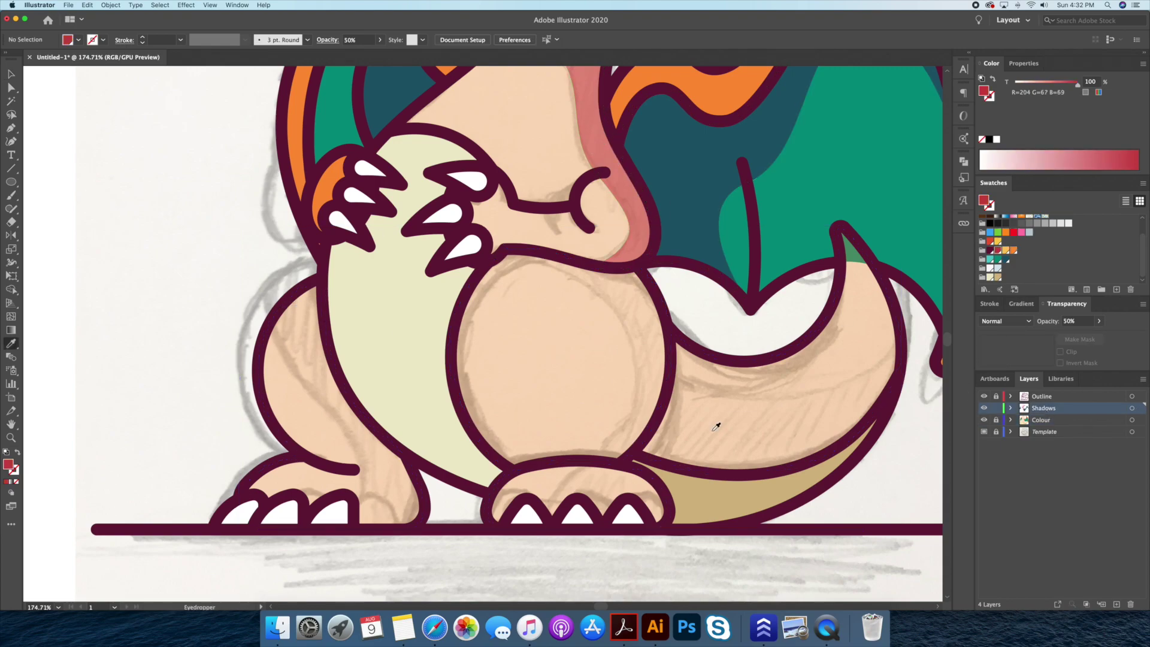
{"action": "key", "text": "i"}
{"action": "scroll", "coordinate": [684, 409], "scroll_direction": "right", "scroll_amount": 3}
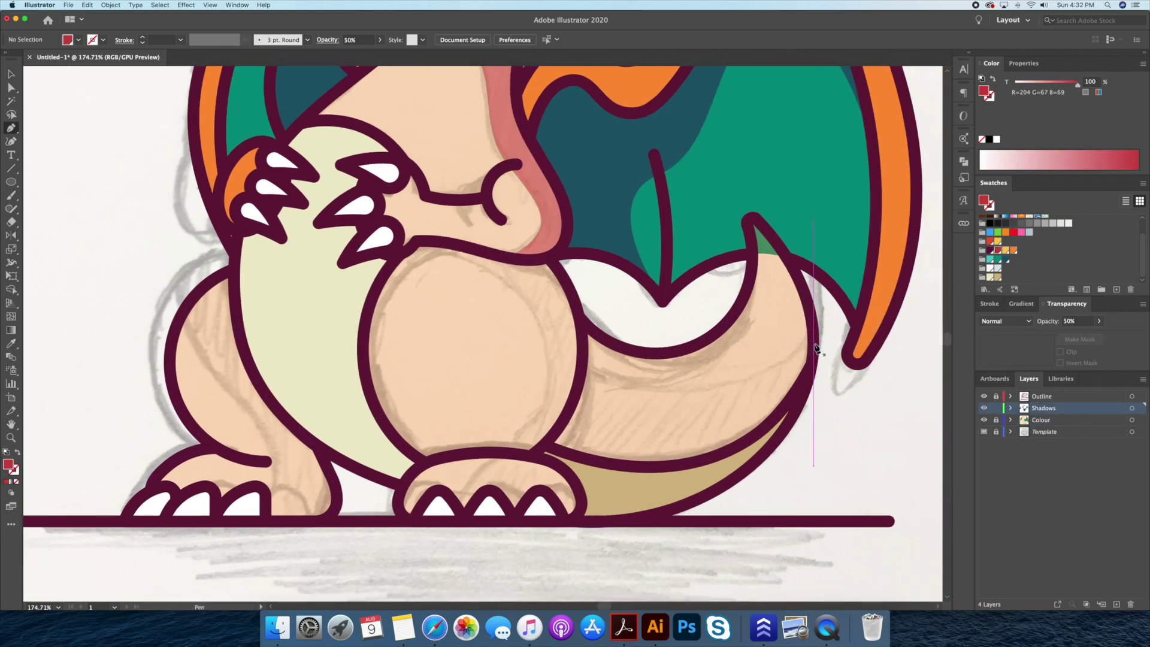
Draw a red tail shadow at 50% opacity
{"action": "left_click", "coordinate": [814, 343]}
{"action": "left_click", "coordinate": [565, 419]}
{"action": "key", "text": "shift+grave"}
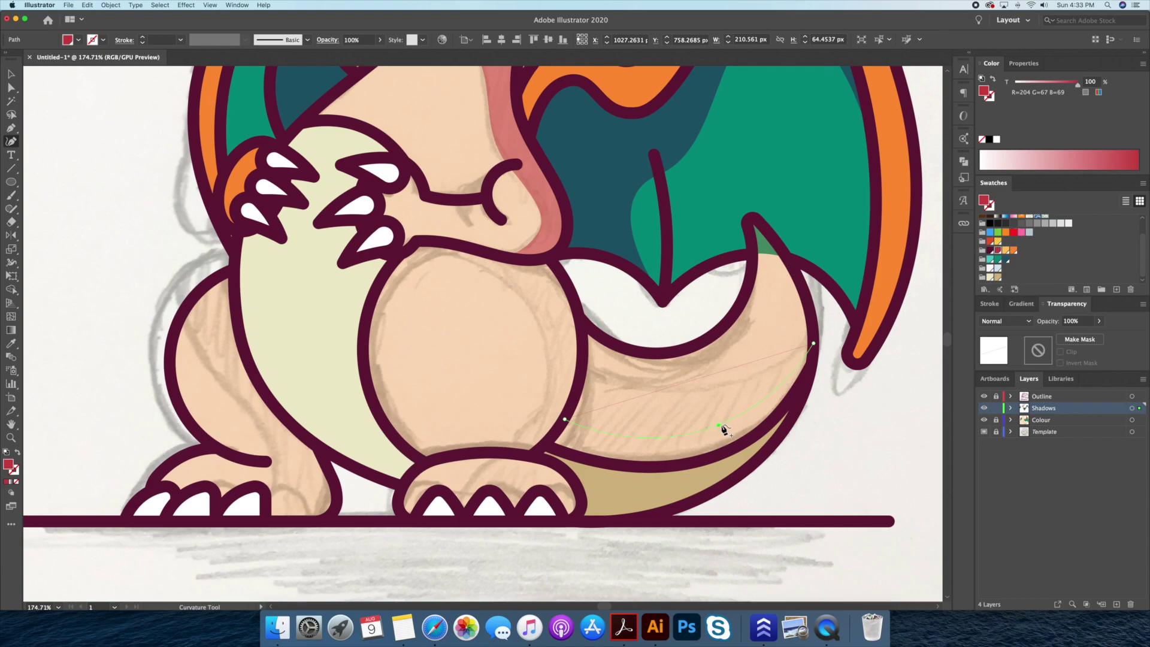
{"action": "left_click", "coordinate": [722, 429]}
{"action": "key", "text": "p"}
{"action": "left_click", "coordinate": [539, 448]}
{"action": "left_click_drag", "start_coordinate": [652, 466], "coordinate": [708, 467]}
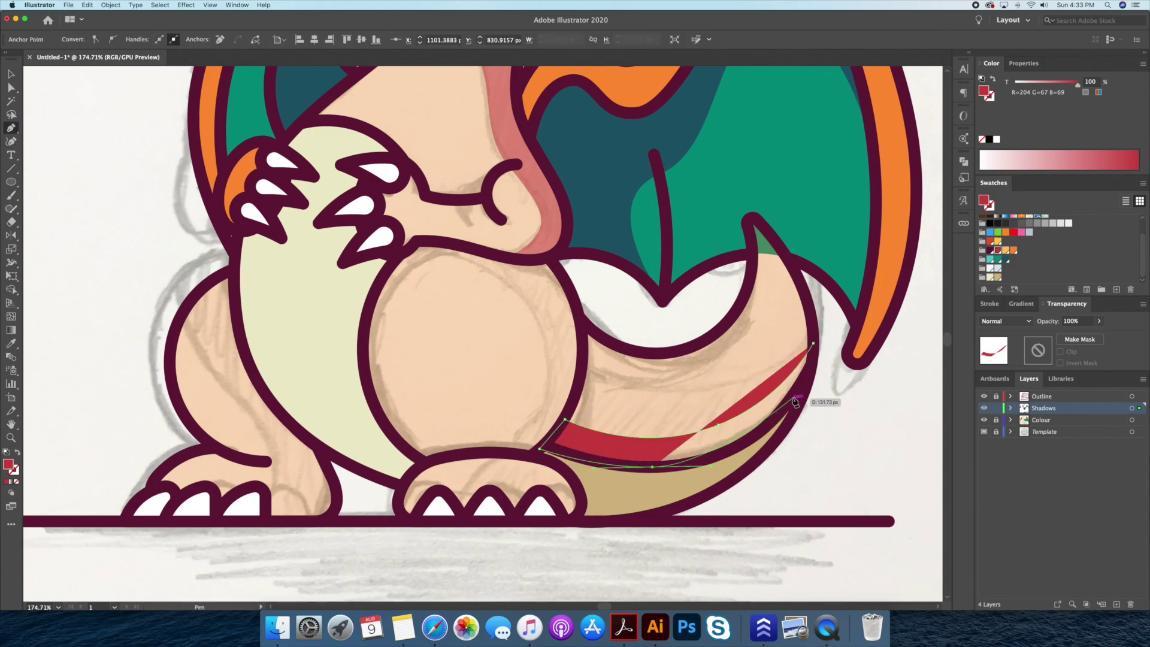
{"action": "key", "text": "5"}
{"action": "key", "text": "ctrl+shift+a"}
Draw a half-transparent red shadow over the front foot
{"action": "key", "text": "z"}
{"action": "left_click_drag", "start_coordinate": [605, 438], "coordinate": [625, 437]}
{"action": "key", "text": "p"}
{"action": "left_click", "coordinate": [559, 409]}
{"action": "left_click_drag", "start_coordinate": [550, 458], "coordinate": [523, 480]}
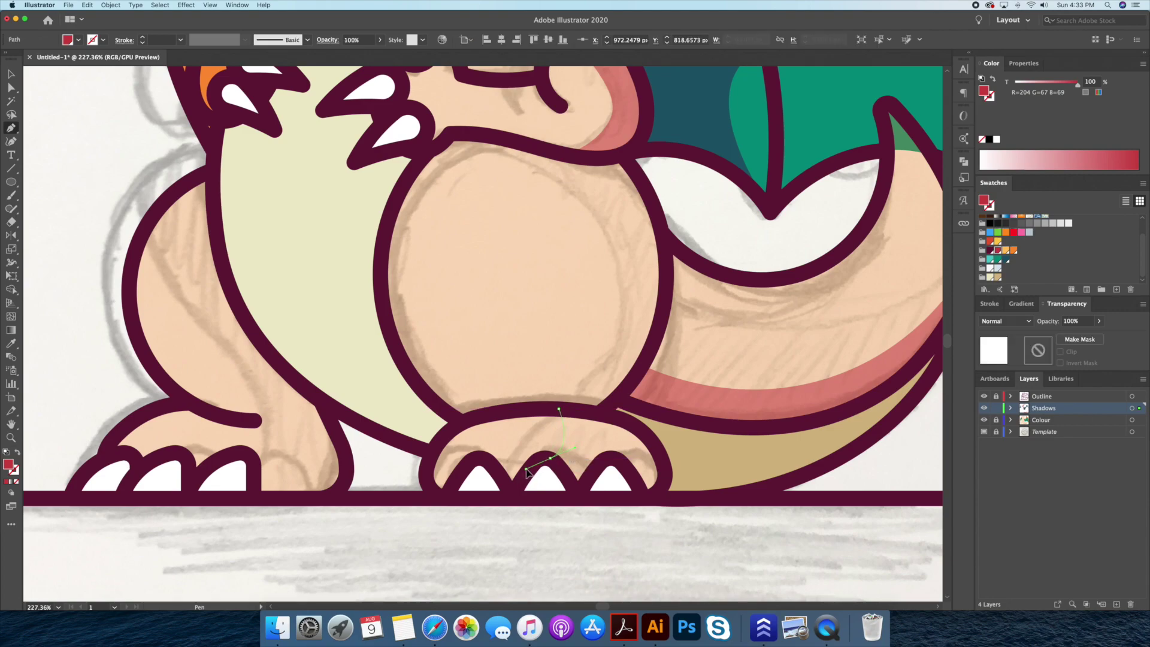
{"action": "left_click", "coordinate": [574, 498]}
{"action": "left_click", "coordinate": [650, 498]}
{"action": "left_click", "coordinate": [665, 462]}
{"action": "left_click", "coordinate": [653, 436]}
{"action": "left_click_drag", "start_coordinate": [559, 409], "coordinate": [581, 413]}
{"action": "key", "text": "super+shift+a"}
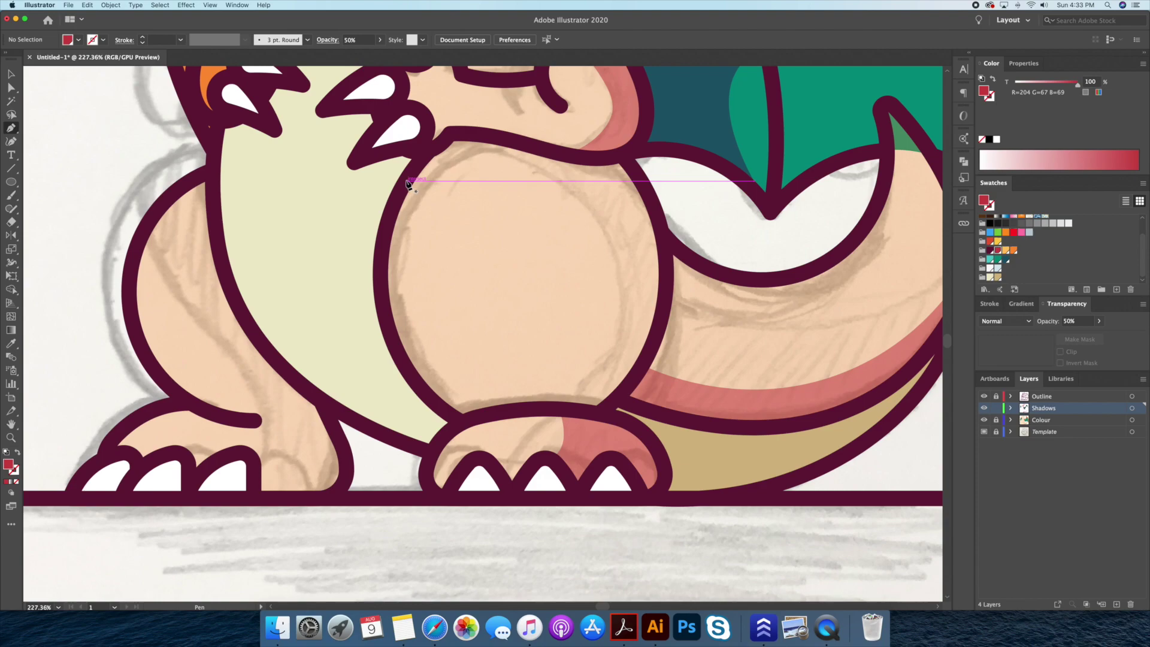
Draw a red crescent shadow around the belly's right edge at 50% opacity
{"action": "left_click_drag", "start_coordinate": [408, 176], "coordinate": [423, 199]}
{"action": "left_click_drag", "start_coordinate": [555, 176], "coordinate": [629, 201]}
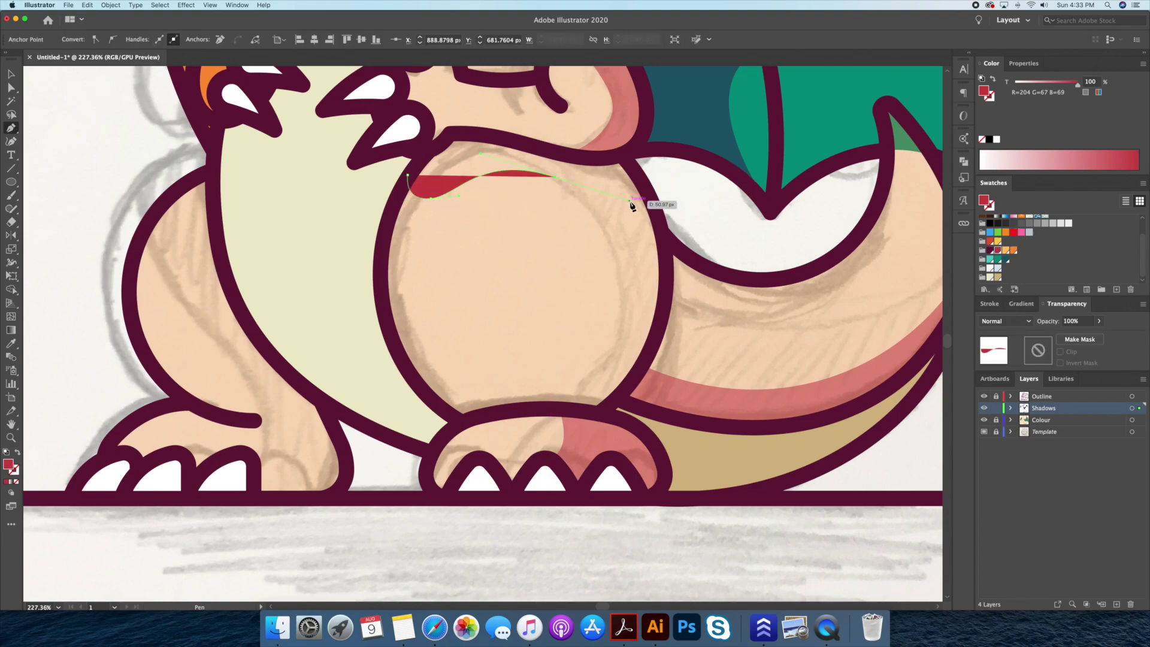
{"action": "left_click_drag", "start_coordinate": [480, 466], "coordinate": [475, 468]}
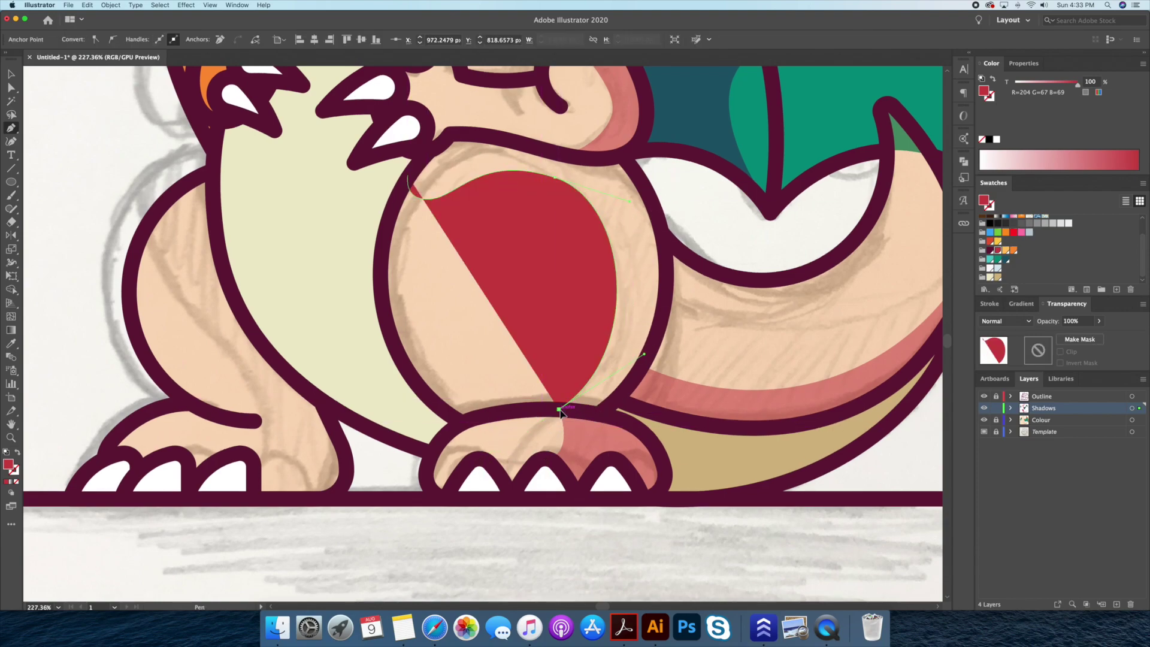
{"action": "left_click", "coordinate": [607, 414]}
{"action": "left_click_drag", "start_coordinate": [666, 274], "coordinate": [665, 198]}
{"action": "left_click_drag", "start_coordinate": [620, 156], "coordinate": [541, 149]}
{"action": "left_click", "coordinate": [449, 136]}
{"action": "left_click", "coordinate": [426, 160]}
{"action": "key", "text": "5"}
{"action": "scroll", "coordinate": [579, 367], "scroll_direction": "left", "scroll_amount": 5}
{"action": "key", "text": "v"}
{"action": "key", "text": "ctrl+shift+a"}
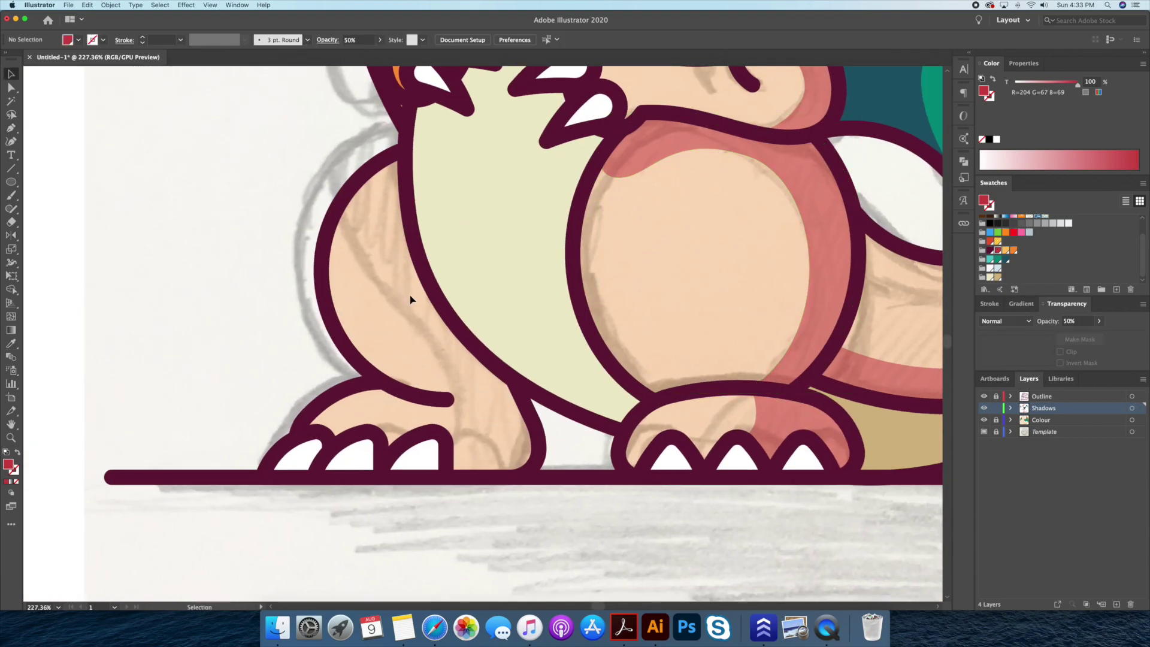
Draw the red shadow down the left leg and back haunch
{"action": "left_click", "coordinate": [421, 254]}
{"action": "left_click", "coordinate": [449, 398]}
{"action": "left_click", "coordinate": [428, 397]}
{"action": "left_click_drag", "start_coordinate": [388, 457], "coordinate": [381, 505]}
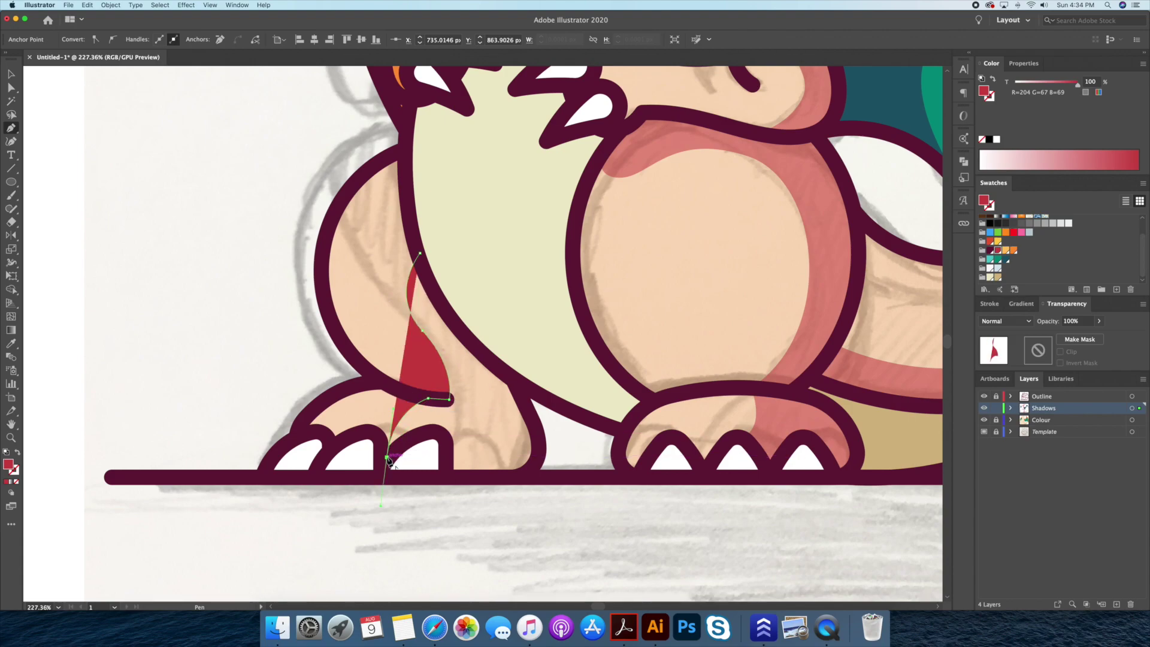
{"action": "left_click", "coordinate": [527, 477]}
{"action": "left_click", "coordinate": [514, 382]}
{"action": "left_click", "coordinate": [421, 254]}
{"action": "key", "text": "v"}
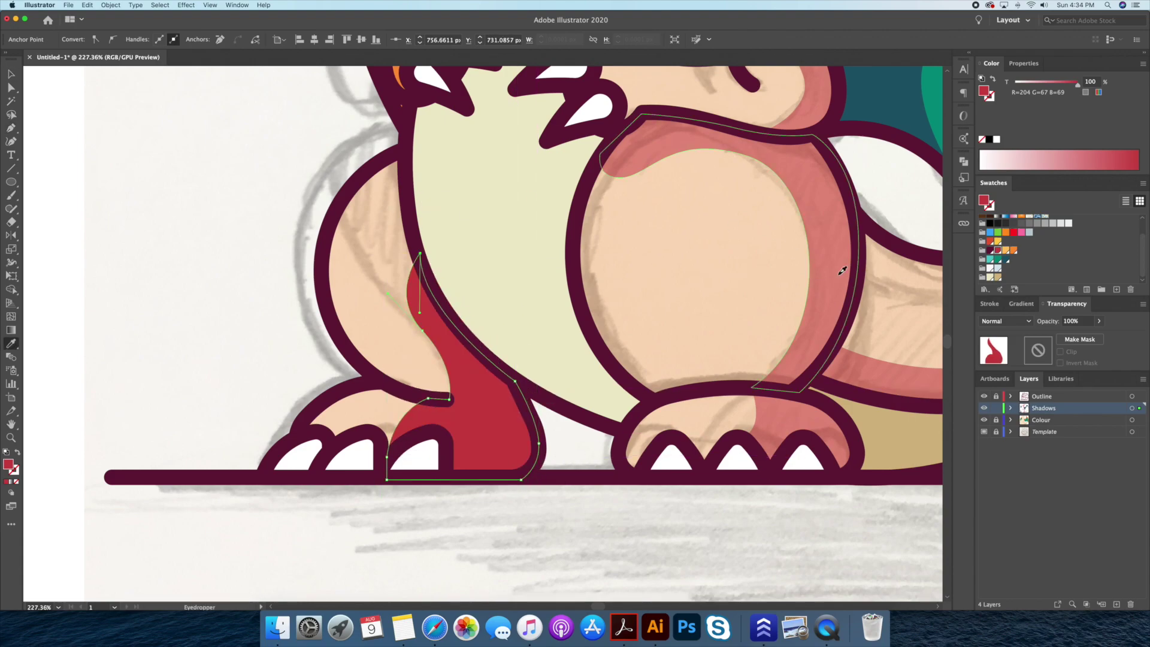
{"action": "left_click", "coordinate": [842, 267]}
{"action": "scroll", "coordinate": [290, 269], "scroll_direction": "down", "scroll_amount": 3}
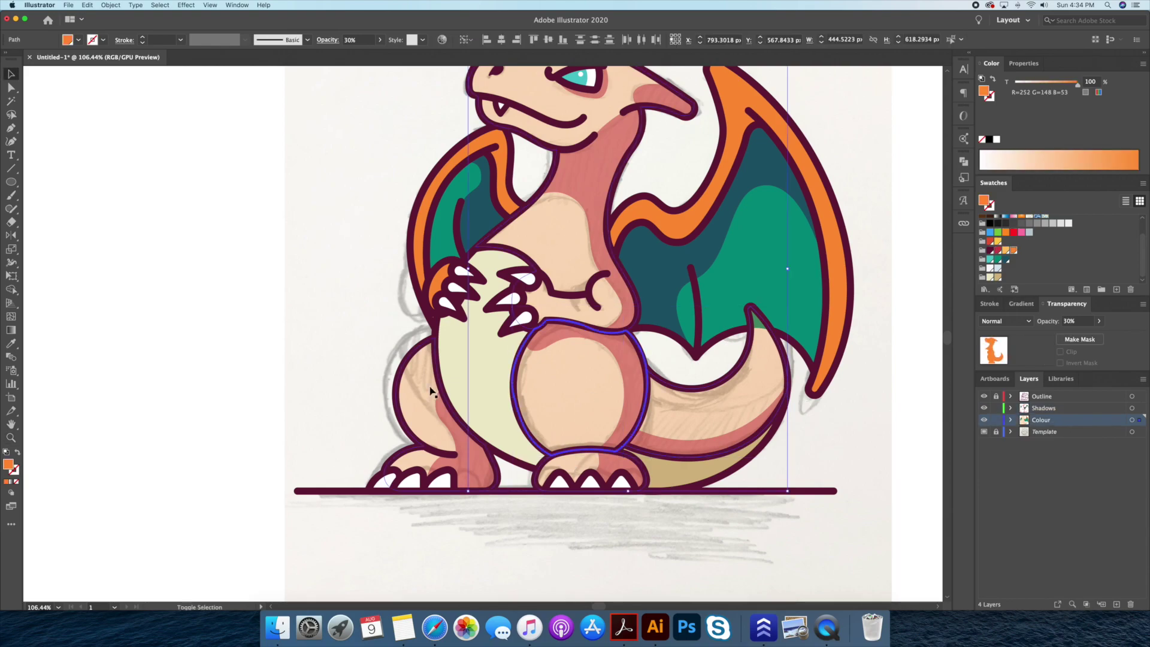
Hide the pencil sketch to check the colours and make the Shadows layer active
{"action": "left_click", "coordinate": [983, 431]}
{"action": "key", "text": "z"}
{"action": "left_click", "coordinate": [628, 385], "text": "alt"}
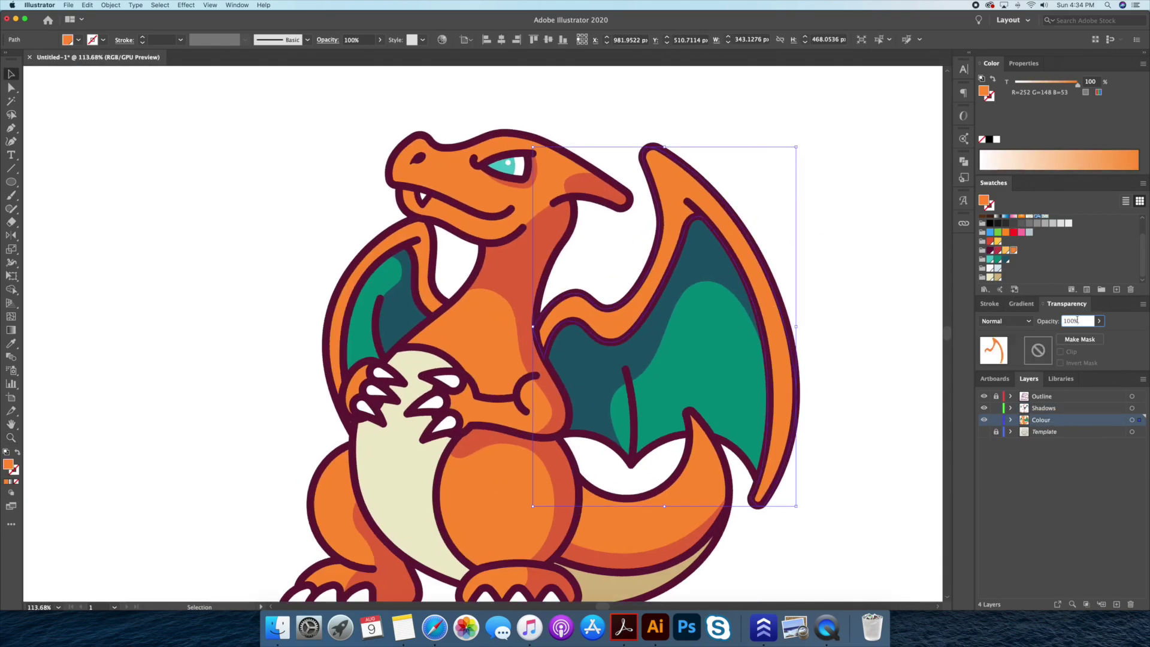
{"action": "left_click", "coordinate": [984, 432]}
{"action": "left_click", "coordinate": [567, 529]}
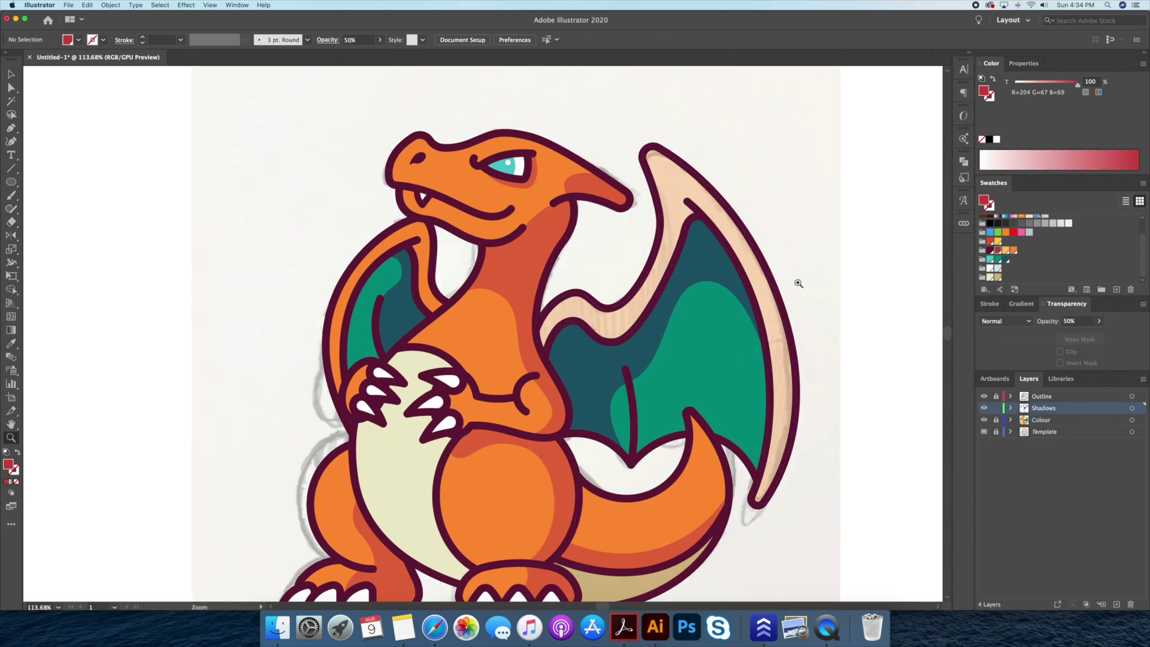
{"action": "scroll", "coordinate": [796, 282], "scroll_direction": "up", "scroll_amount": 3}
Draw a shadow along the right wing's inner edge down to the wing tip
{"action": "key", "text": "p"}
{"action": "left_click_drag", "start_coordinate": [712, 277], "coordinate": [691, 301]}
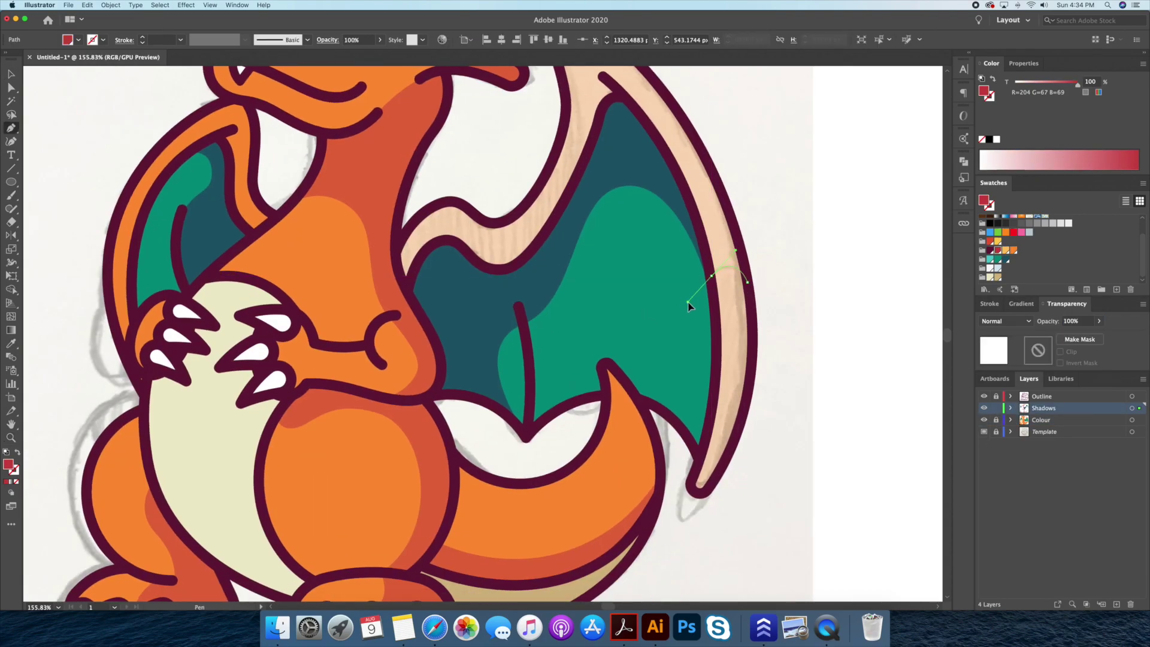
{"action": "left_click_drag", "start_coordinate": [716, 367], "coordinate": [744, 367]}
{"action": "left_click", "coordinate": [714, 405]}
{"action": "left_click", "coordinate": [701, 462]}
{"action": "left_click", "coordinate": [687, 484]}
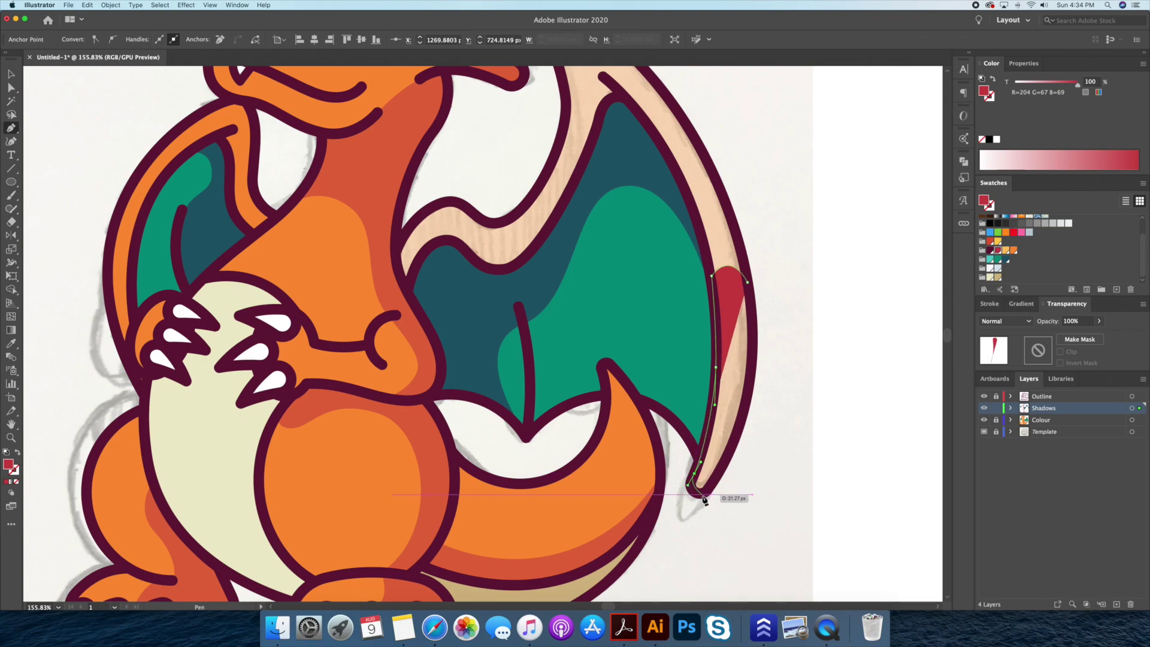
{"action": "left_click", "coordinate": [747, 282]}
{"action": "key", "text": "v"}
{"action": "left_click", "coordinate": [568, 281]}
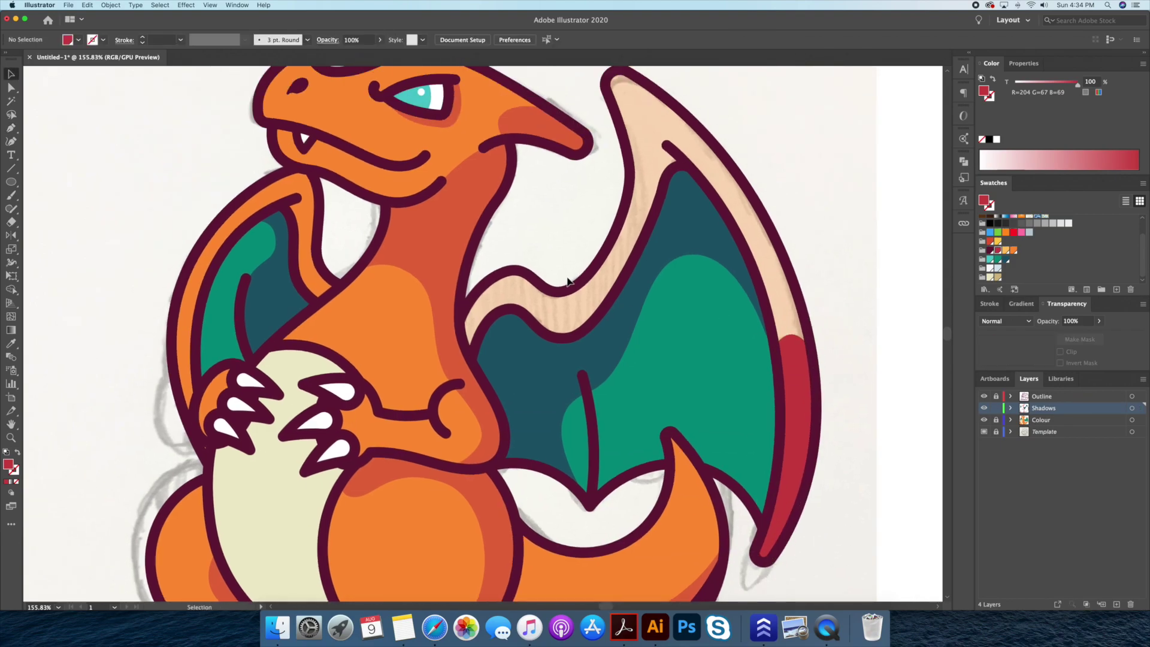
Draw a curved shadow along the wing's upper ridge and set it to 50% opacity
{"action": "left_click", "coordinate": [630, 174]}
{"action": "left_click_drag", "start_coordinate": [630, 264], "coordinate": [599, 330]}
{"action": "left_click_drag", "start_coordinate": [517, 310], "coordinate": [536, 309]}
{"action": "left_click_drag", "start_coordinate": [470, 360], "coordinate": [471, 382]}
{"action": "left_click", "coordinate": [457, 315]}
{"action": "left_click_drag", "start_coordinate": [512, 270], "coordinate": [581, 289]}
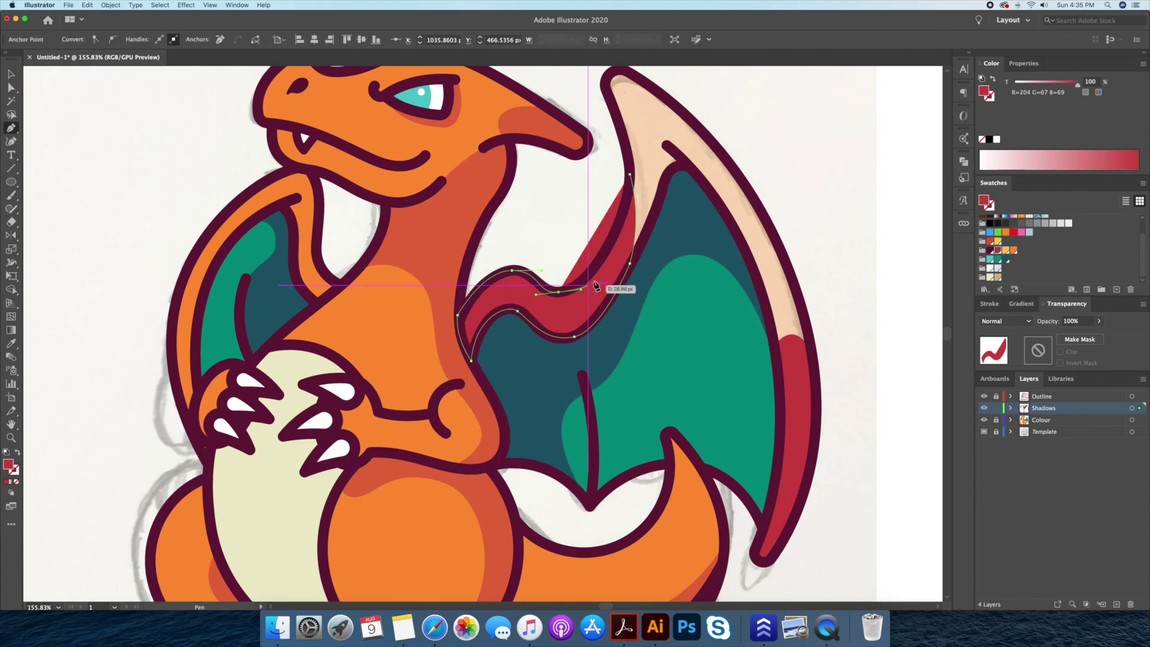
{"action": "left_click_drag", "start_coordinate": [612, 231], "coordinate": [620, 216]}
{"action": "left_click_drag", "start_coordinate": [630, 174], "coordinate": [634, 188]}
{"action": "key", "text": "v"}
{"action": "key", "text": "ctrl+a"}
{"action": "key", "text": "5"}
{"action": "left_click", "coordinate": [834, 149]}
Fade the orange left wing edge to 30% and add a shadow on the inner wing arm
{"action": "left_click", "coordinate": [998, 422]}
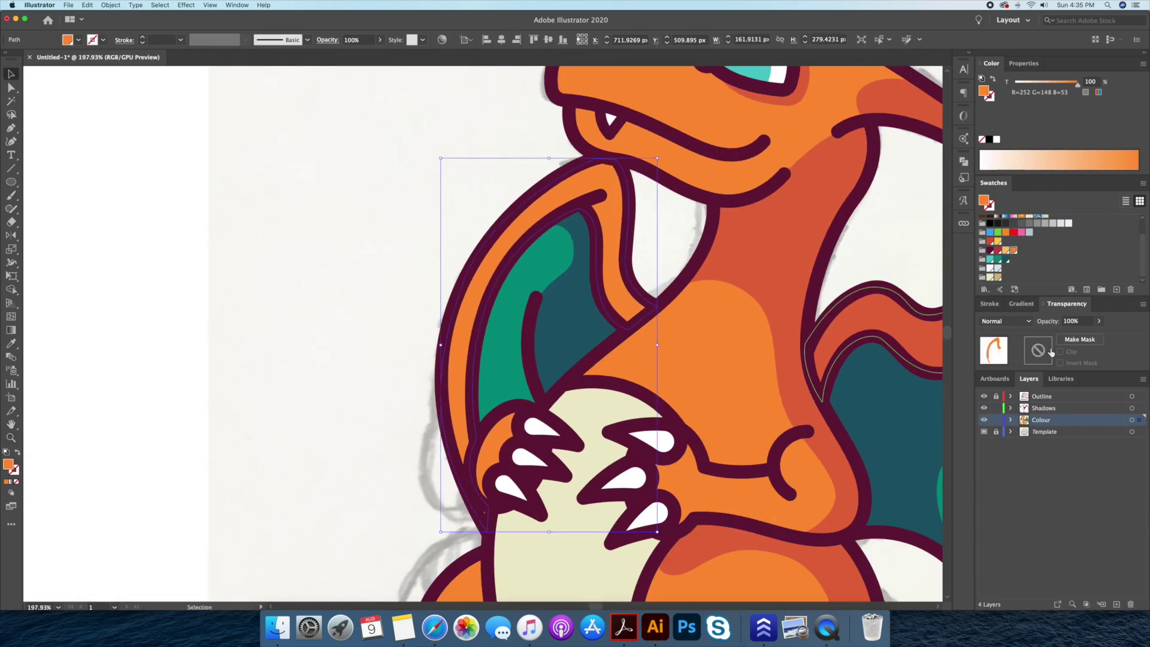
{"action": "key", "text": "3"}
{"action": "left_click", "coordinate": [1043, 408]}
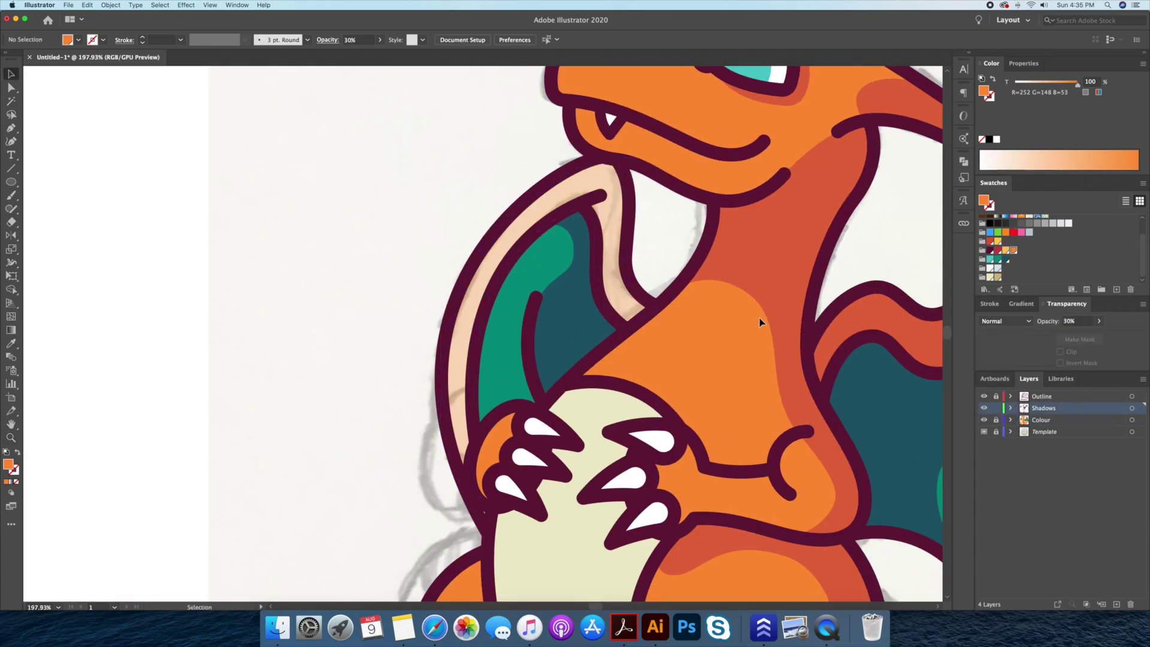
{"action": "key", "text": "p"}
{"action": "left_click", "coordinate": [601, 195]}
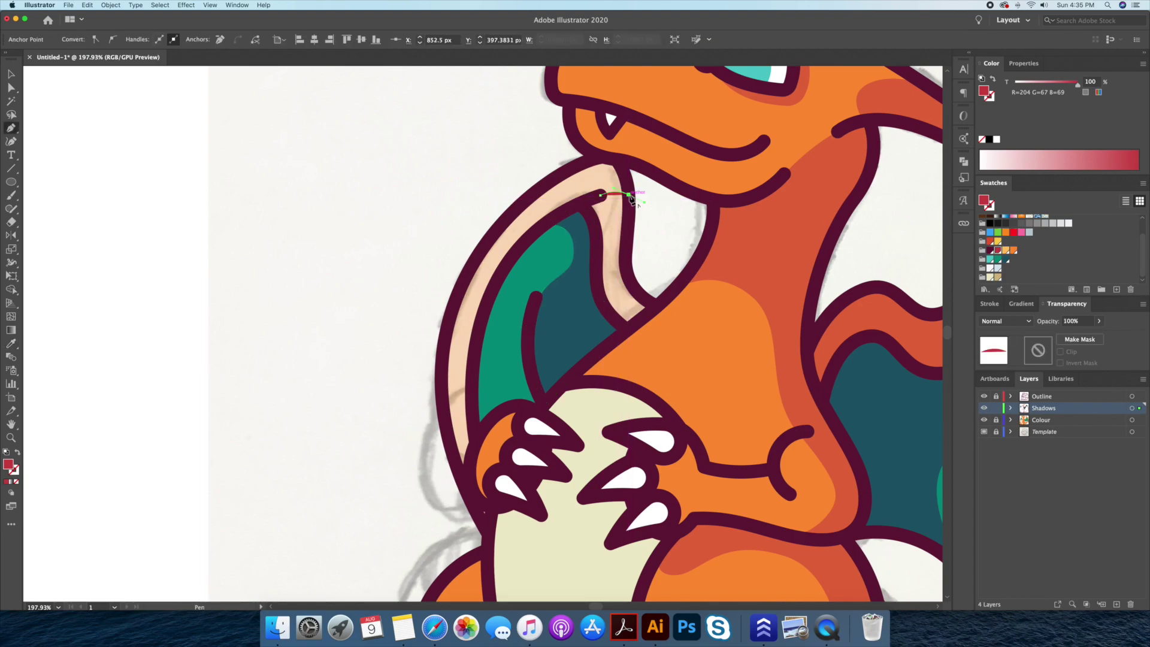
{"action": "left_click", "coordinate": [643, 307]}
{"action": "left_click", "coordinate": [599, 228]}
Draw a shadow down the left wing's outer edge toward the claws
{"action": "left_click", "coordinate": [601, 195]}
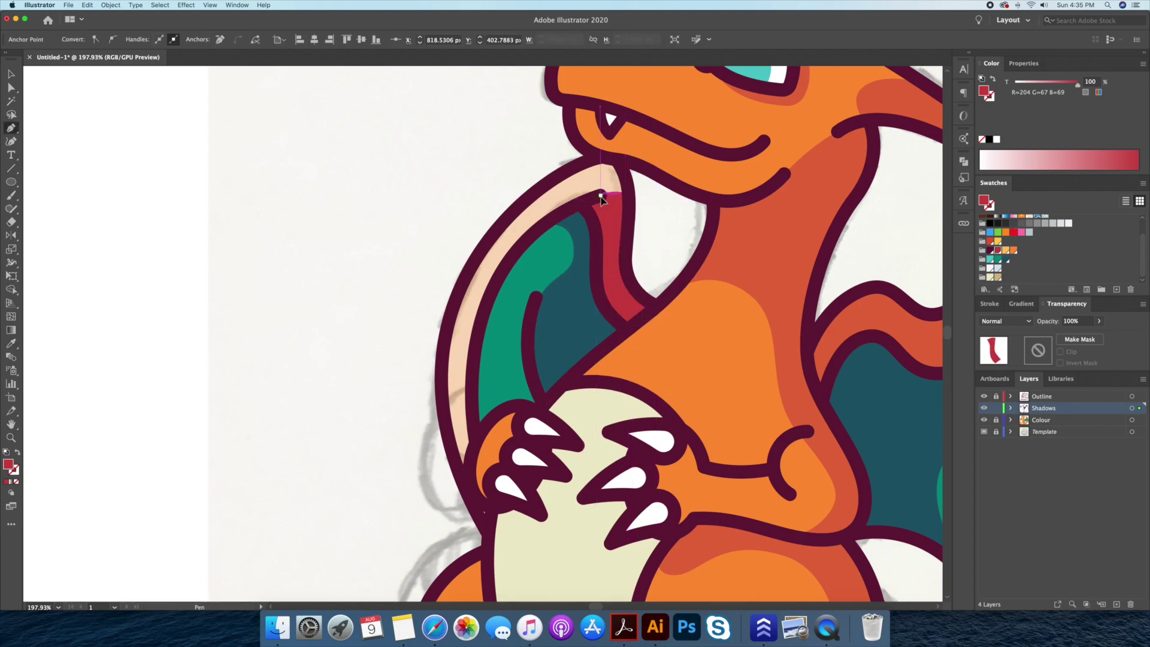
{"action": "left_click", "coordinate": [440, 389]}
{"action": "left_click", "coordinate": [445, 423]}
{"action": "left_click", "coordinate": [451, 458]}
{"action": "left_click", "coordinate": [484, 531]}
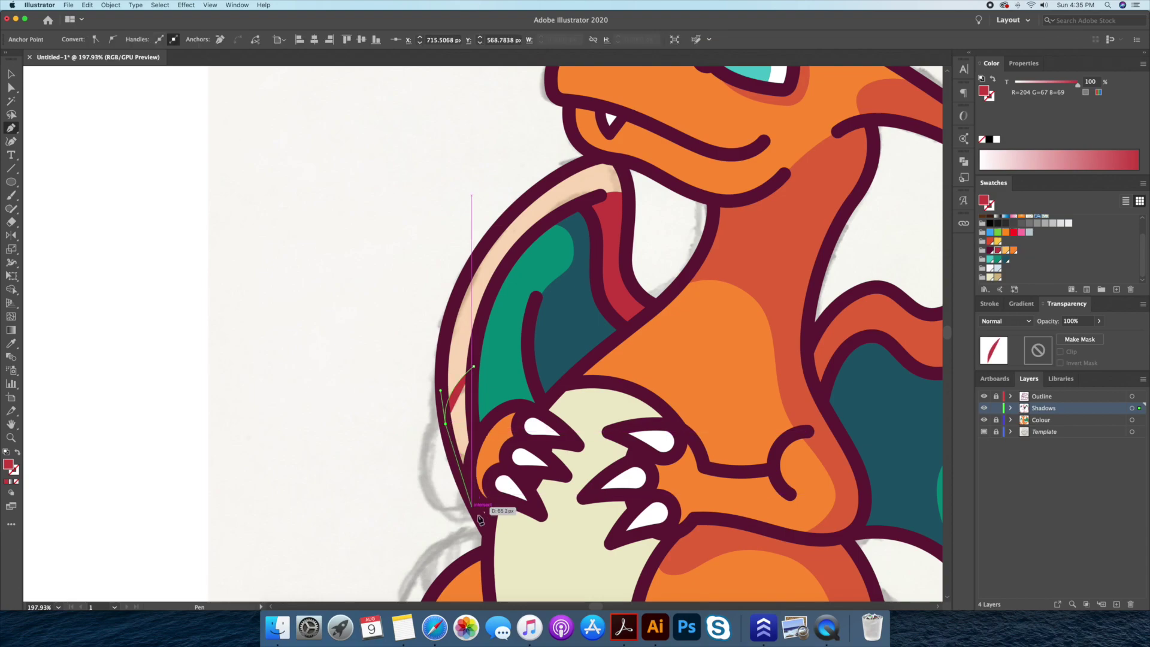
{"action": "left_click", "coordinate": [488, 508]}
{"action": "left_click", "coordinate": [469, 473]}
{"action": "left_click", "coordinate": [474, 446]}
Select the orange left wing shape and fit the whole artboard in view
{"action": "left_click", "coordinate": [475, 379]}
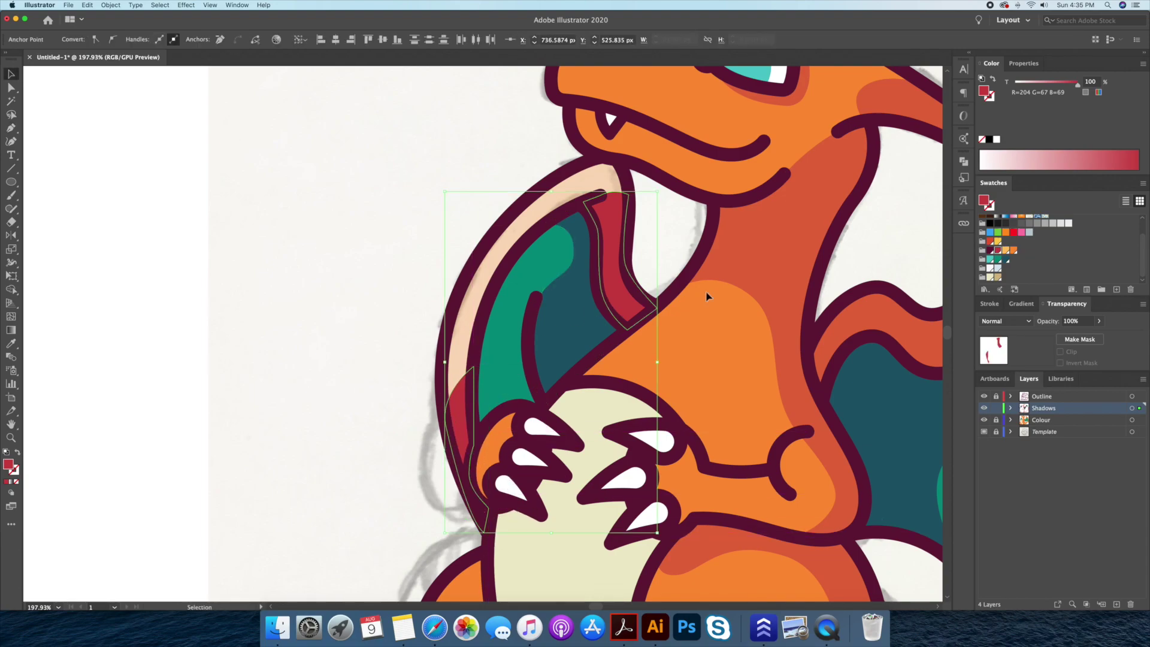
{"action": "key", "text": "v"}
{"action": "left_click", "coordinate": [506, 239]}
{"action": "left_click", "coordinate": [302, 291]}
{"action": "key", "text": "z"}
{"action": "key", "text": "ctrl+0"}
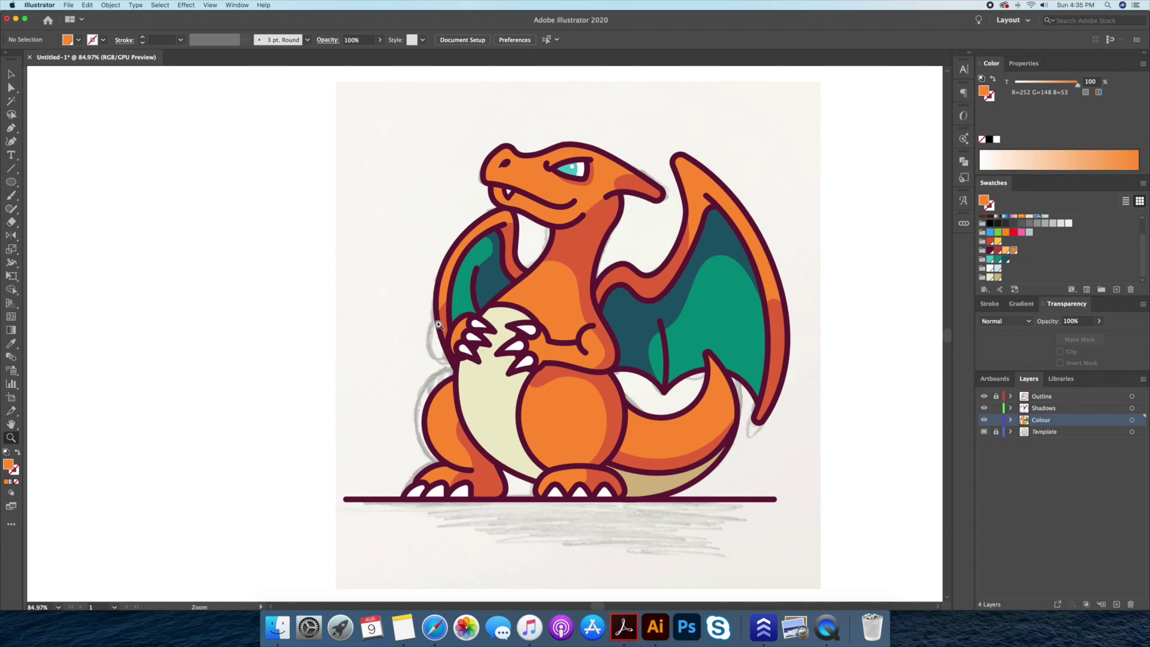
Lower the cream belly's opacity to 30%
{"action": "key", "text": "v"}
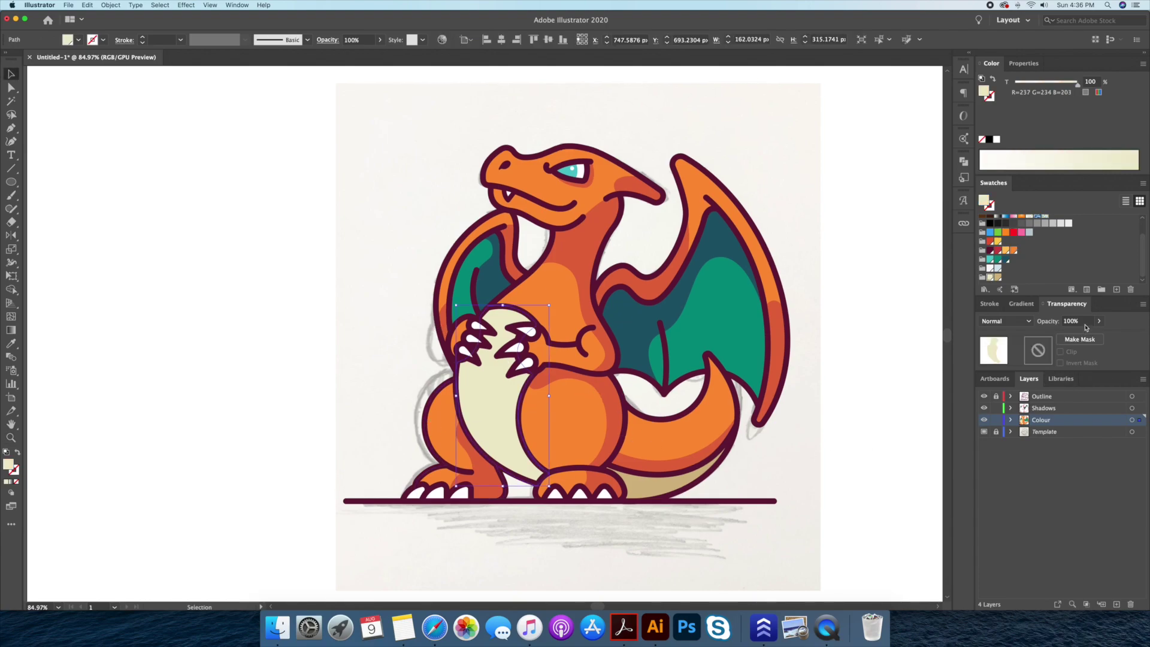
{"action": "left_click", "coordinate": [1071, 321]}
{"action": "type", "text": "30"}
{"action": "key", "text": "Return"}
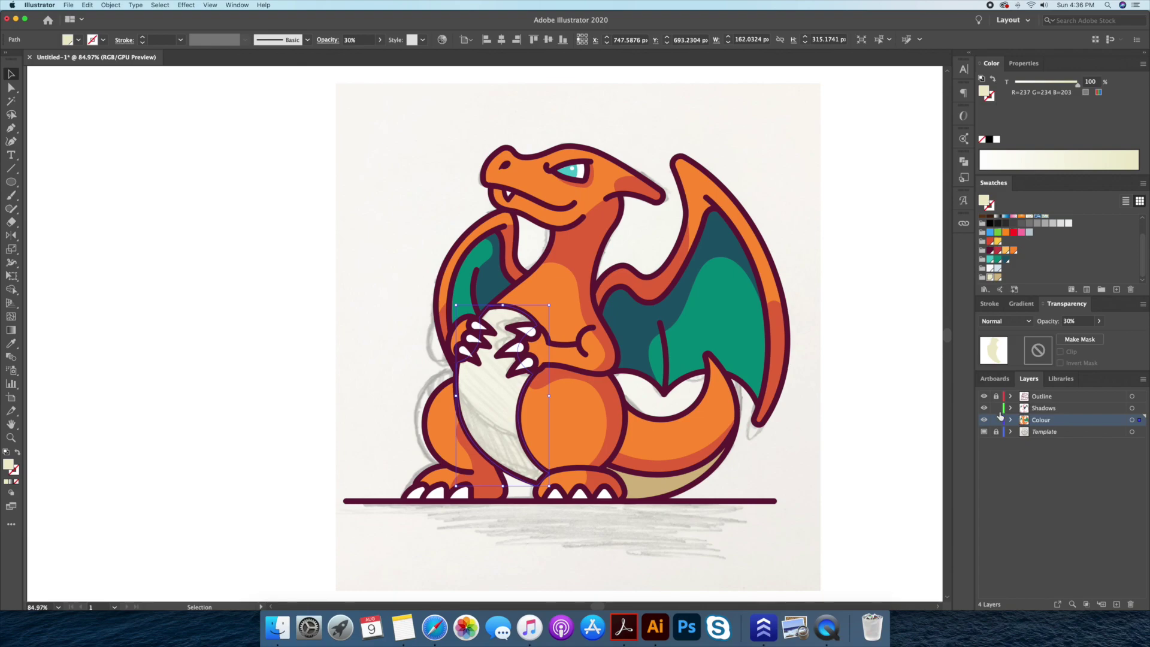
On the Shadows layer, draw a tan shadow curving across the lower belly by the foot
{"action": "left_click", "coordinate": [1043, 407]}
{"action": "key", "text": "z"}
{"action": "left_click", "coordinate": [663, 421]}
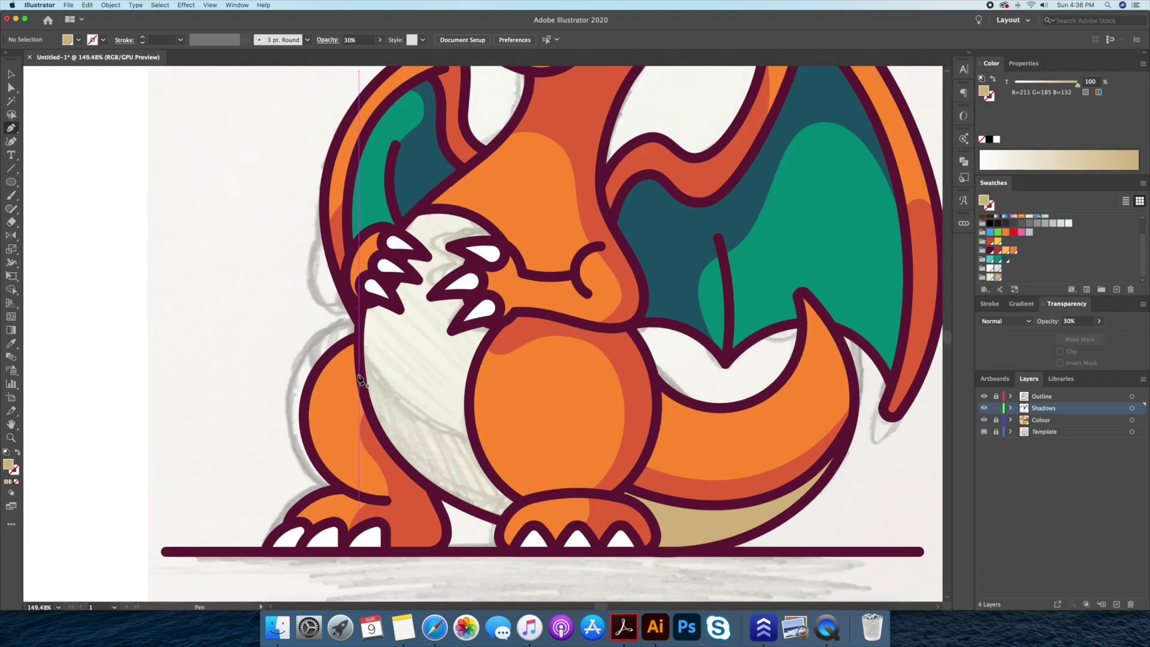
{"action": "left_click", "coordinate": [360, 377]}
{"action": "left_click_drag", "start_coordinate": [565, 473], "coordinate": [563, 473]}
{"action": "left_click", "coordinate": [522, 501]}
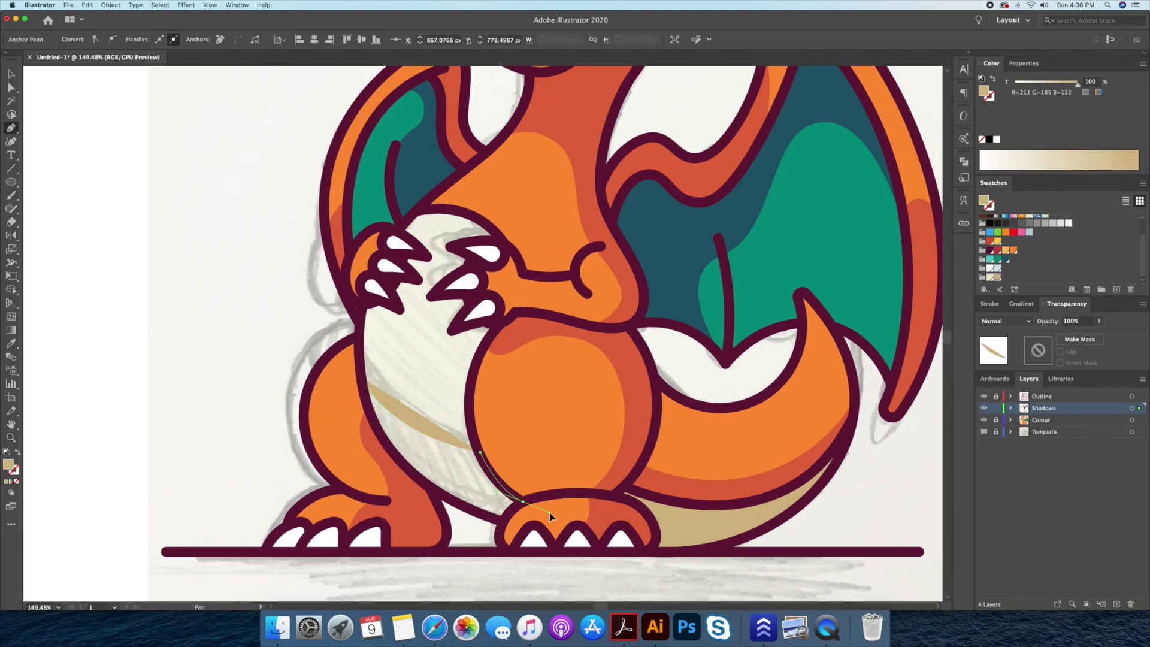
{"action": "left_click", "coordinate": [504, 521]}
{"action": "left_click", "coordinate": [360, 378]}
{"action": "key", "text": "v"}
{"action": "left_click", "coordinate": [436, 345]}
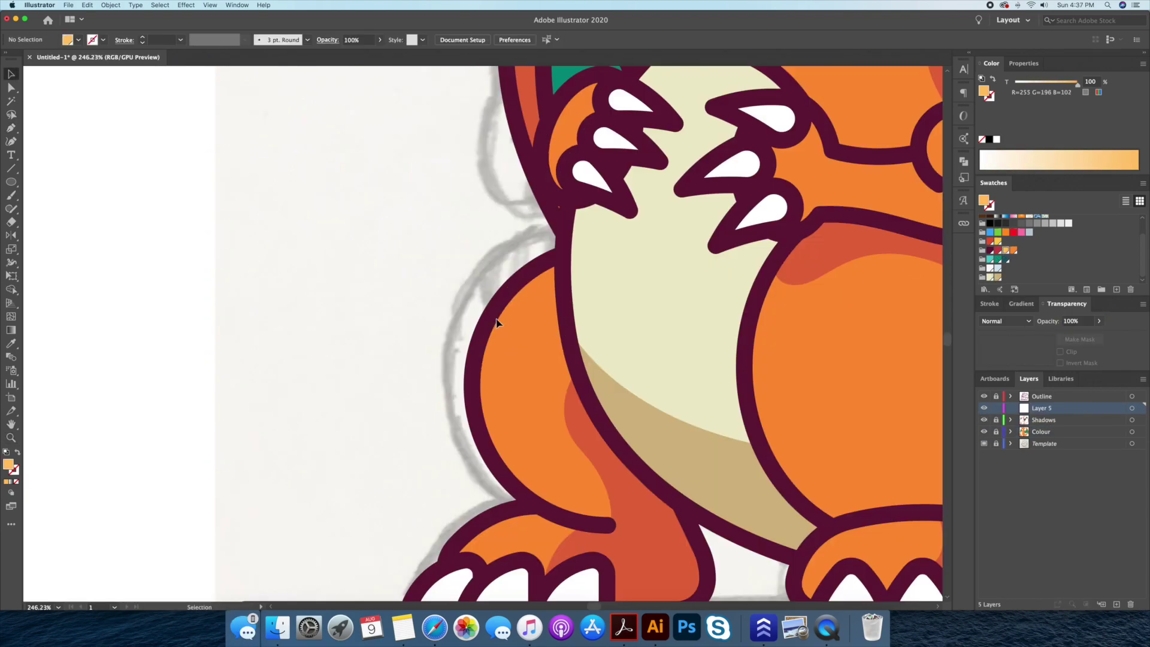
Start a light-orange path along the left leg's edge
{"action": "key", "text": "p"}
{"action": "left_click", "coordinate": [562, 258]}
{"action": "left_click", "coordinate": [563, 288]}
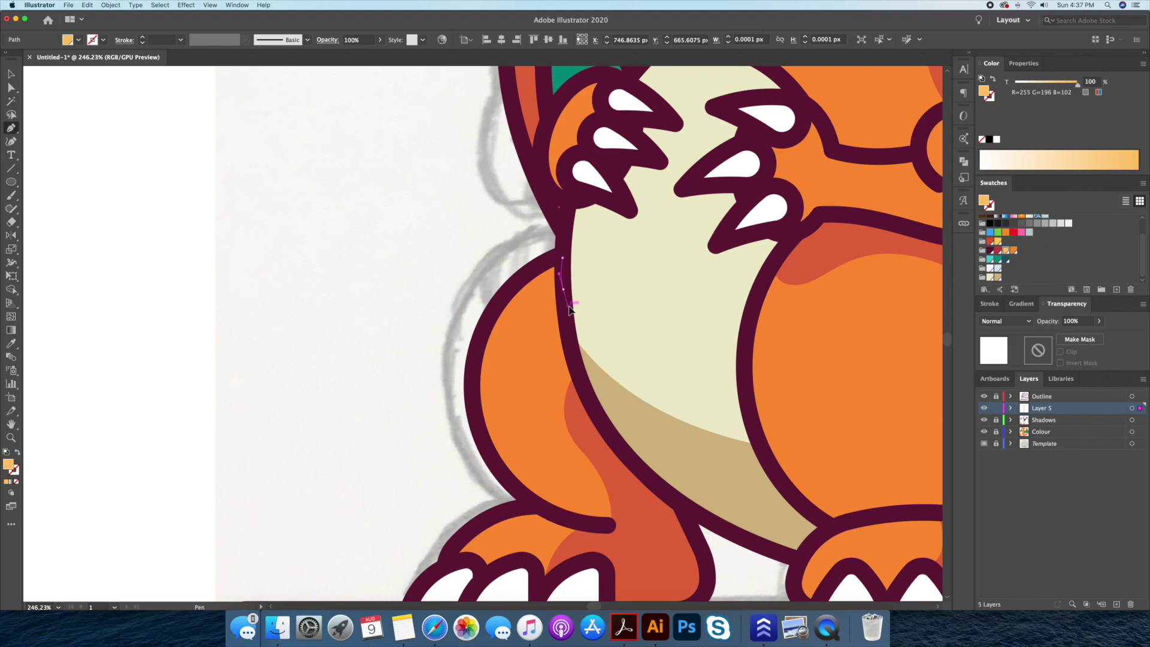
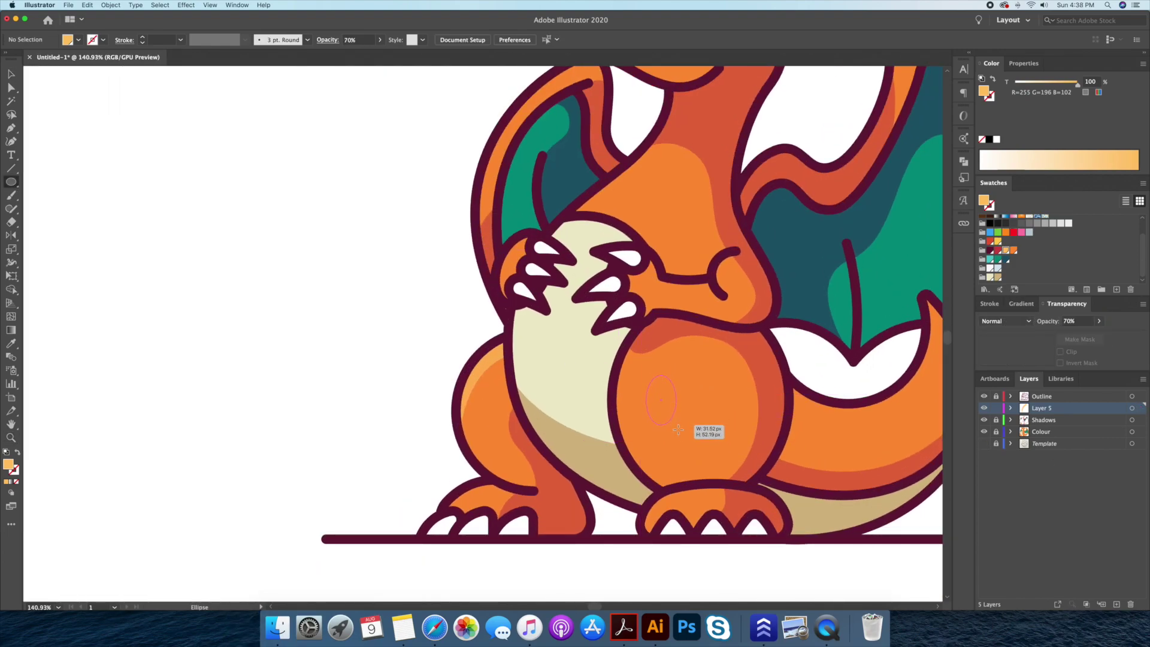
Draw an ellipse highlight on the right thigh and bend it into a crescent with the Curvature tool
{"action": "left_click_drag", "start_coordinate": [677, 425], "coordinate": [676, 437]}
{"action": "left_click_drag", "start_coordinate": [631, 369], "coordinate": [666, 435]}
{"action": "key", "text": "v"}
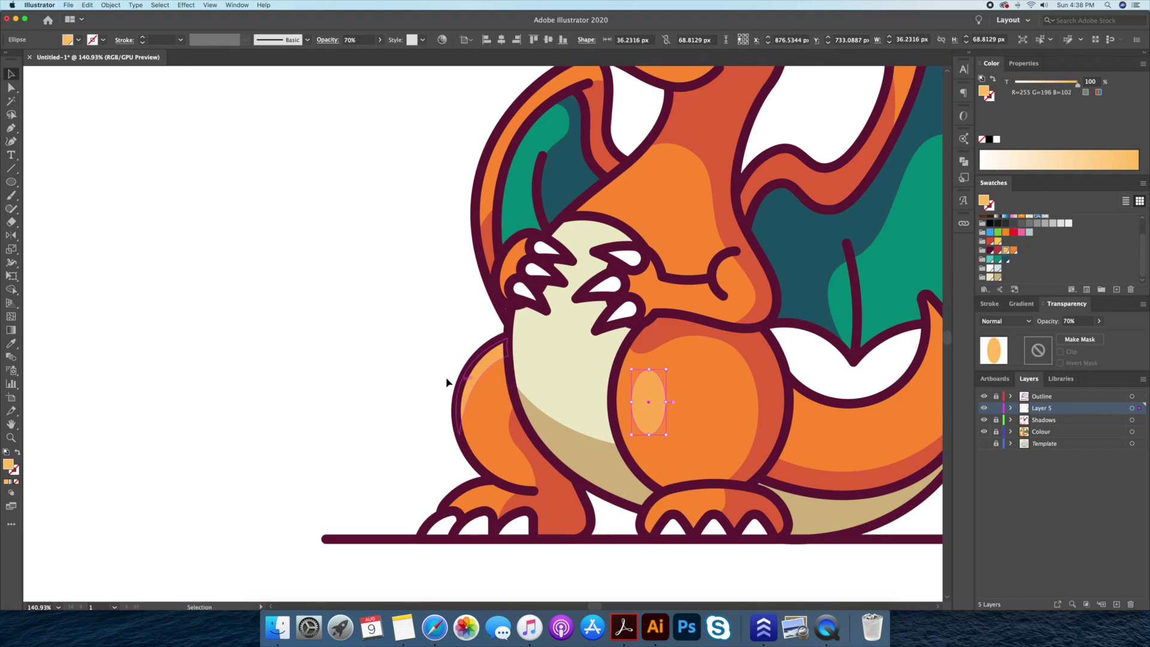
{"action": "scroll", "coordinate": [667, 390], "scroll_direction": "up", "scroll_amount": 3}
{"action": "left_click", "coordinate": [10, 141]}
{"action": "left_click_drag", "start_coordinate": [541, 383], "coordinate": [536, 384]}
{"action": "key", "text": "ctrl+minus"}
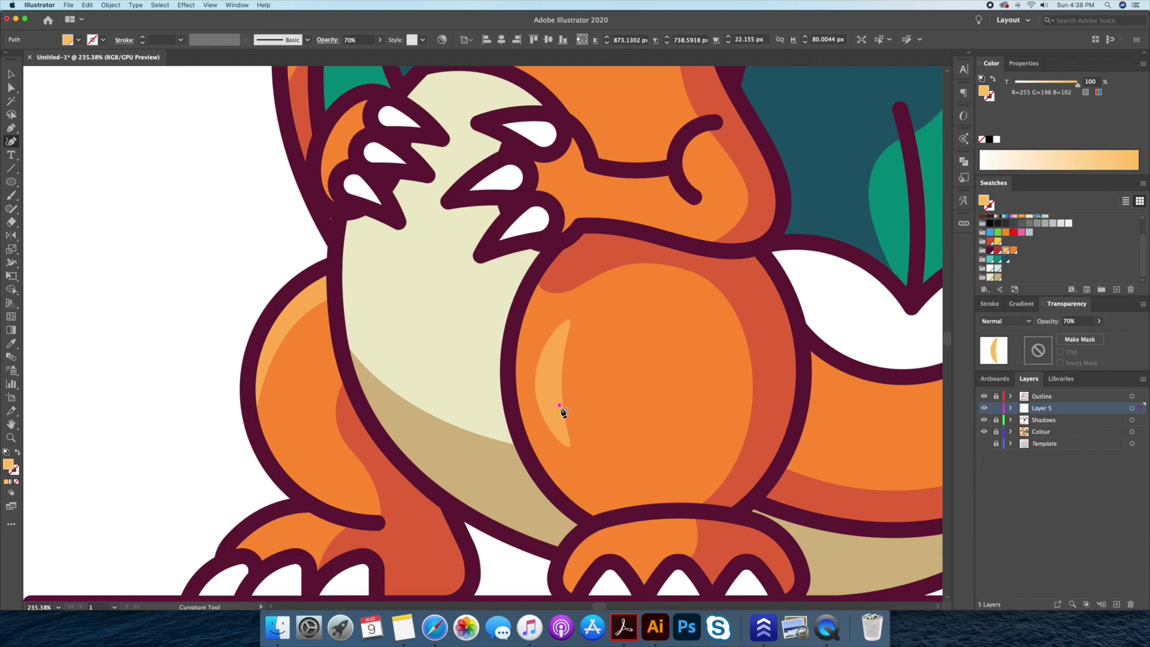
Nudge the crescent highlight into place on the thigh and set it to 70% opacity
{"action": "key", "text": "v"}
{"action": "key", "text": "ctrl+shift+a"}
{"action": "key", "text": "ctrl+0"}
{"action": "scroll", "coordinate": [578, 473], "scroll_direction": "up", "scroll_amount": 3}
{"action": "left_click_drag", "start_coordinate": [578, 474], "coordinate": [586, 479]}
{"action": "key", "text": "7"}
{"action": "scroll", "coordinate": [398, 418], "scroll_direction": "up", "scroll_amount": 5}
Pen a light-orange highlight shape along the top of the head above the eye
{"action": "left_click_drag", "start_coordinate": [516, 172], "coordinate": [511, 337]}
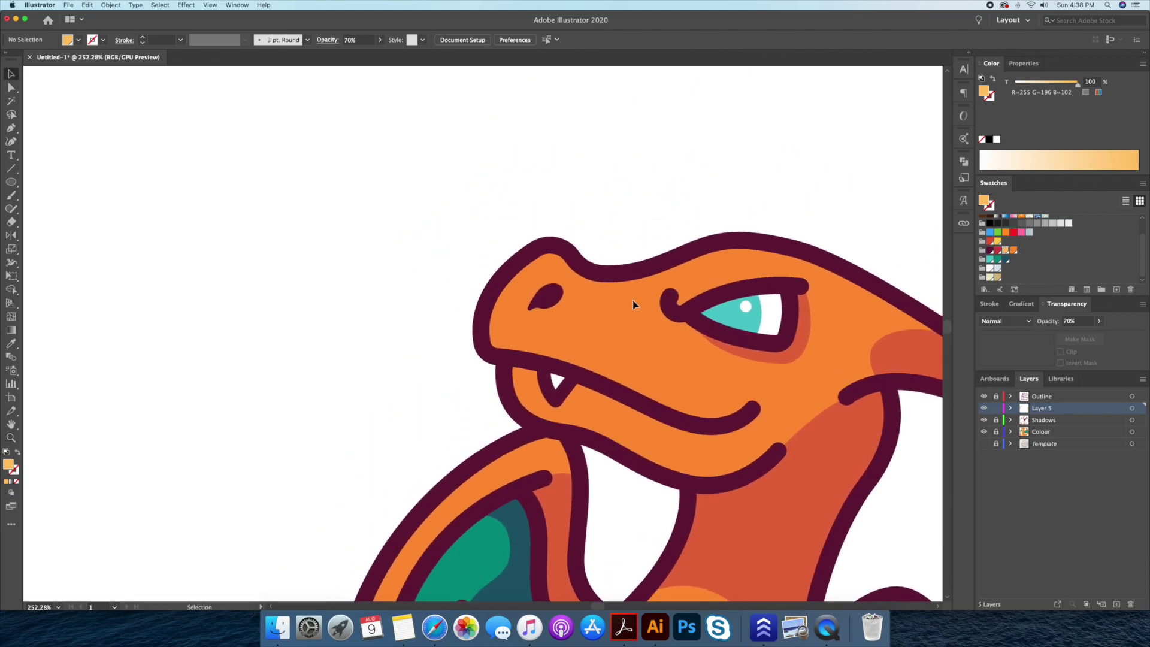
{"action": "scroll", "coordinate": [580, 269], "scroll_direction": "down", "scroll_amount": 2}
{"action": "scroll", "coordinate": [599, 252], "scroll_direction": "up", "scroll_amount": 1}
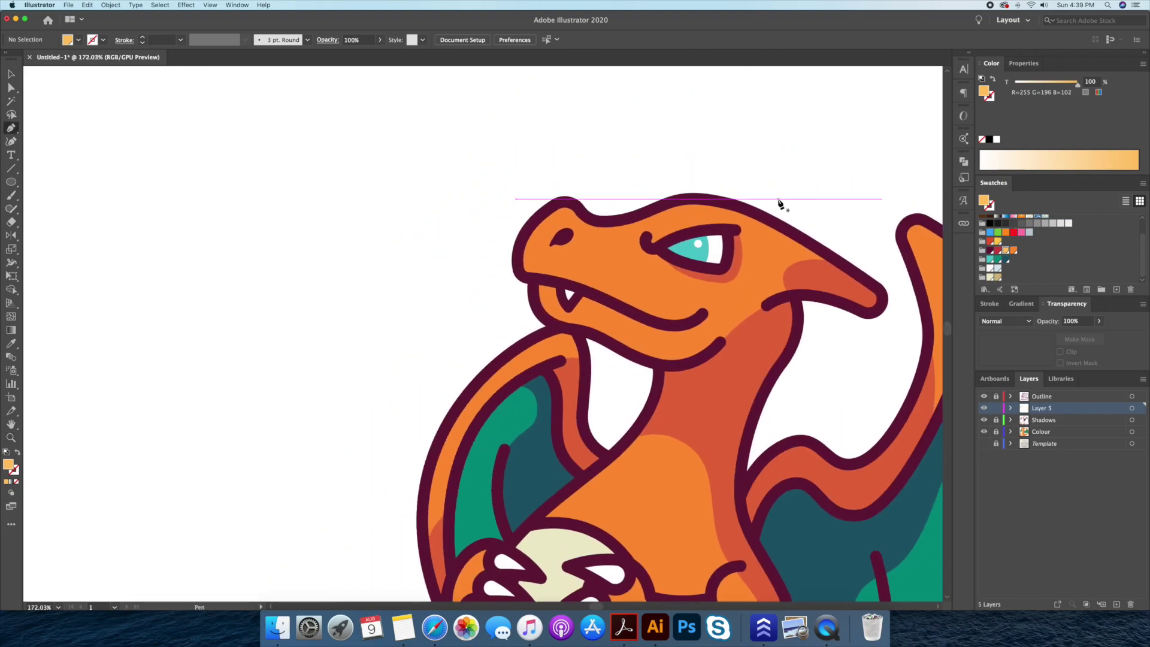
{"action": "left_click", "coordinate": [777, 196]}
{"action": "left_click_drag", "start_coordinate": [721, 215], "coordinate": [667, 211]}
{"action": "left_click_drag", "start_coordinate": [569, 246], "coordinate": [567, 243]}
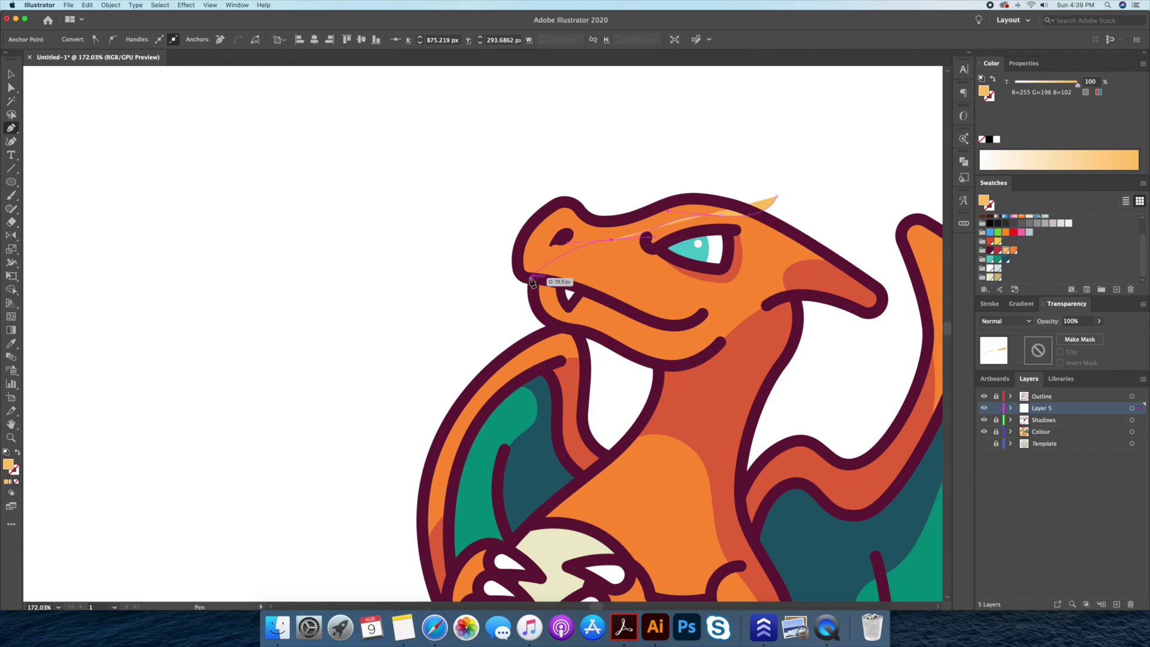
{"action": "key", "text": "cmd+z"}
{"action": "key", "text": "super+z"}
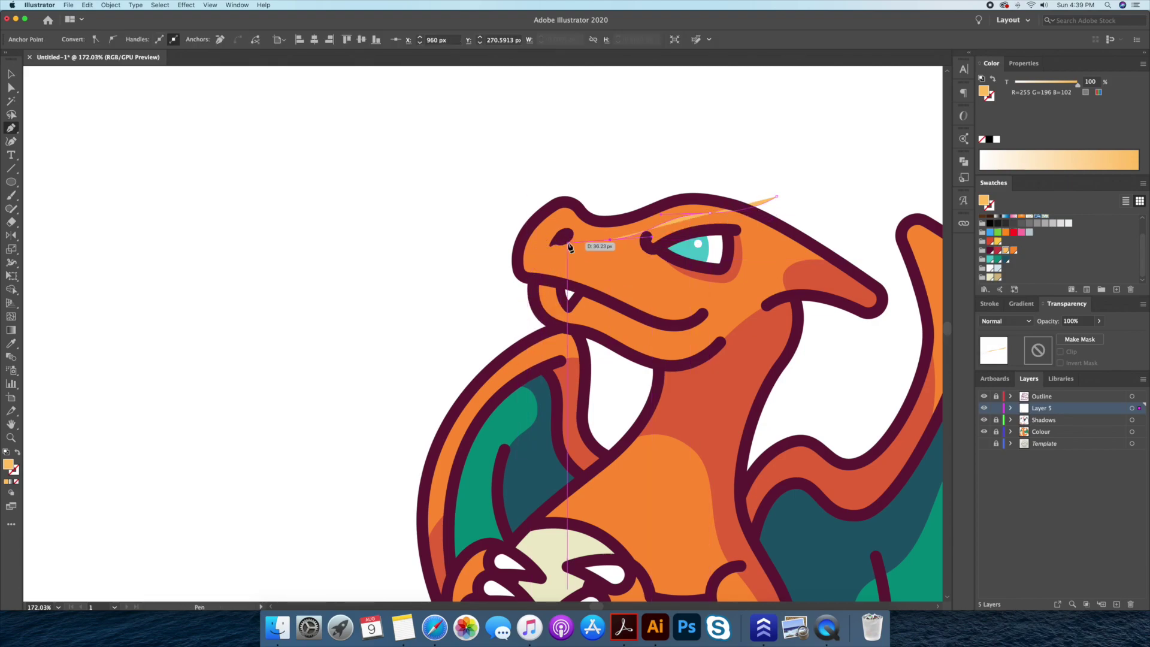
{"action": "left_click", "coordinate": [779, 180]}
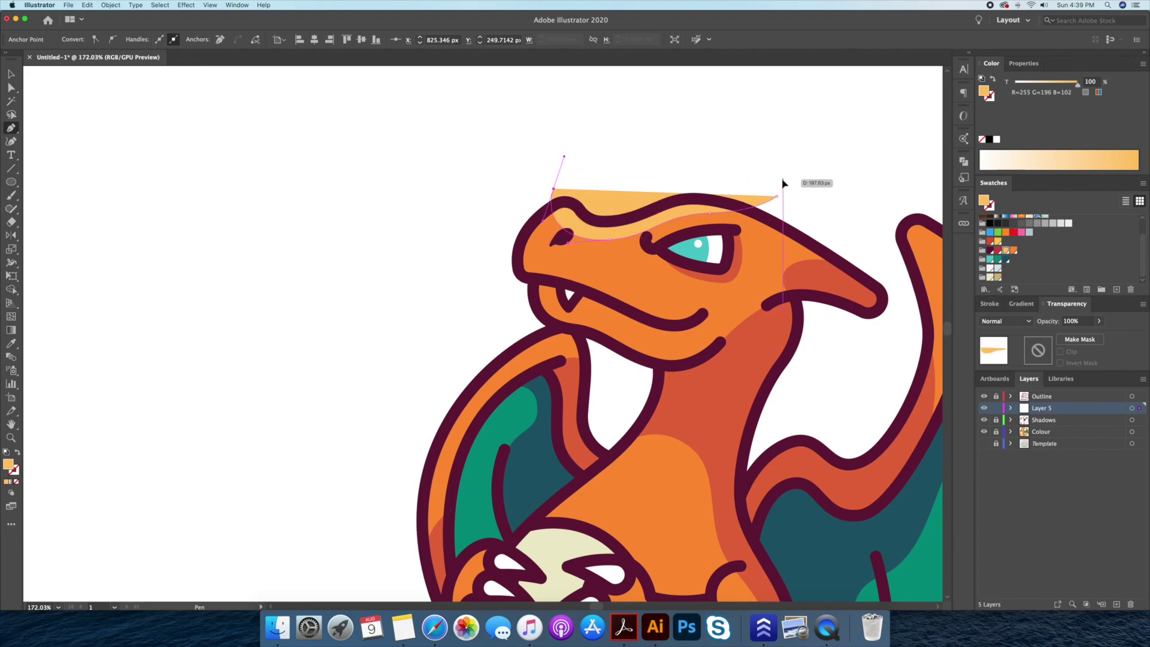
Trim the head highlight against the head outline with Shape Builder
{"action": "left_click", "coordinate": [564, 157]}
{"action": "key", "text": "super+a"}
{"action": "key", "text": "shift+m"}
{"action": "key", "text": "super+0"}
{"action": "key", "text": "v"}
{"action": "key", "text": "super+shift+a"}
{"action": "key", "text": "z"}
{"action": "left_click_drag", "start_coordinate": [514, 368], "coordinate": [487, 377]}
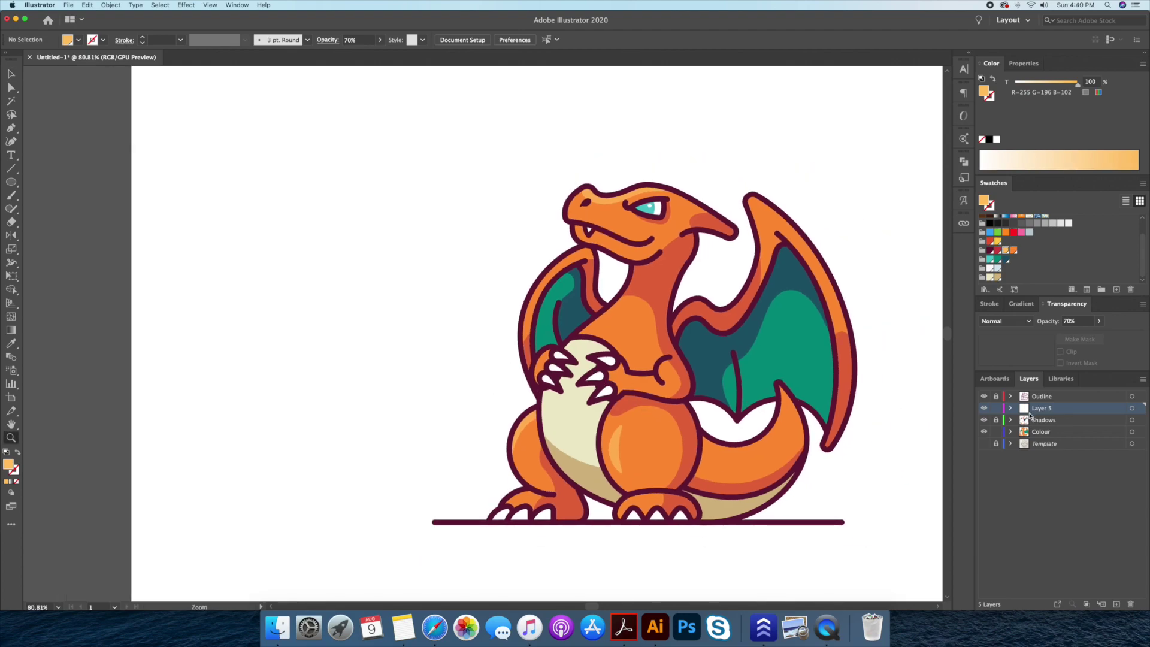
{"action": "left_click_drag", "start_coordinate": [535, 537], "coordinate": [693, 503]}
Keep the toe claws' white fill and isolate the first toe claw for editing
{"action": "key", "text": "v"}
{"action": "left_click", "coordinate": [509, 473]}
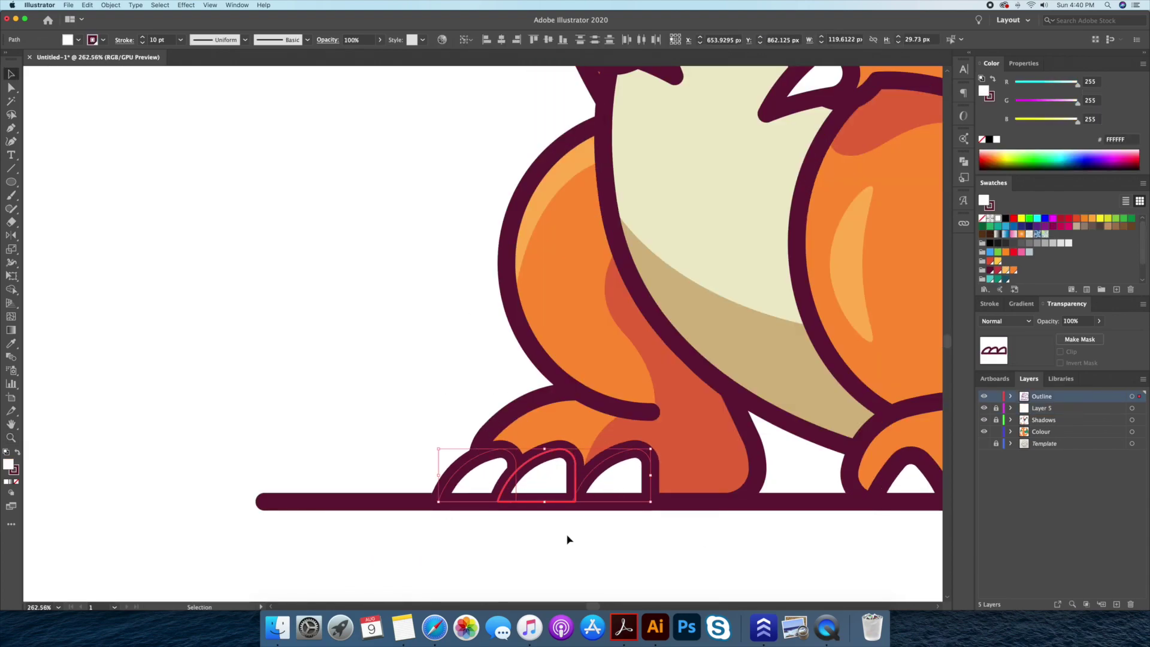
{"action": "left_click", "coordinate": [982, 139]}
{"action": "key", "text": "a"}
{"action": "key", "text": "super+z"}
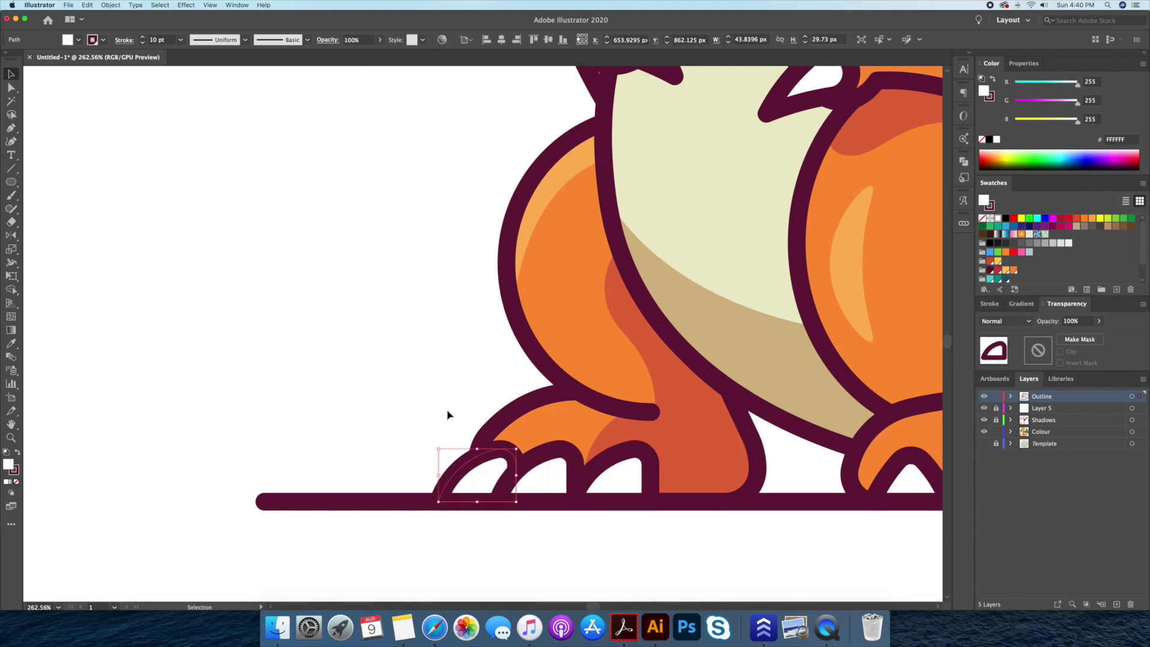
{"action": "left_click", "coordinate": [457, 360]}
{"action": "left_click", "coordinate": [487, 477]}
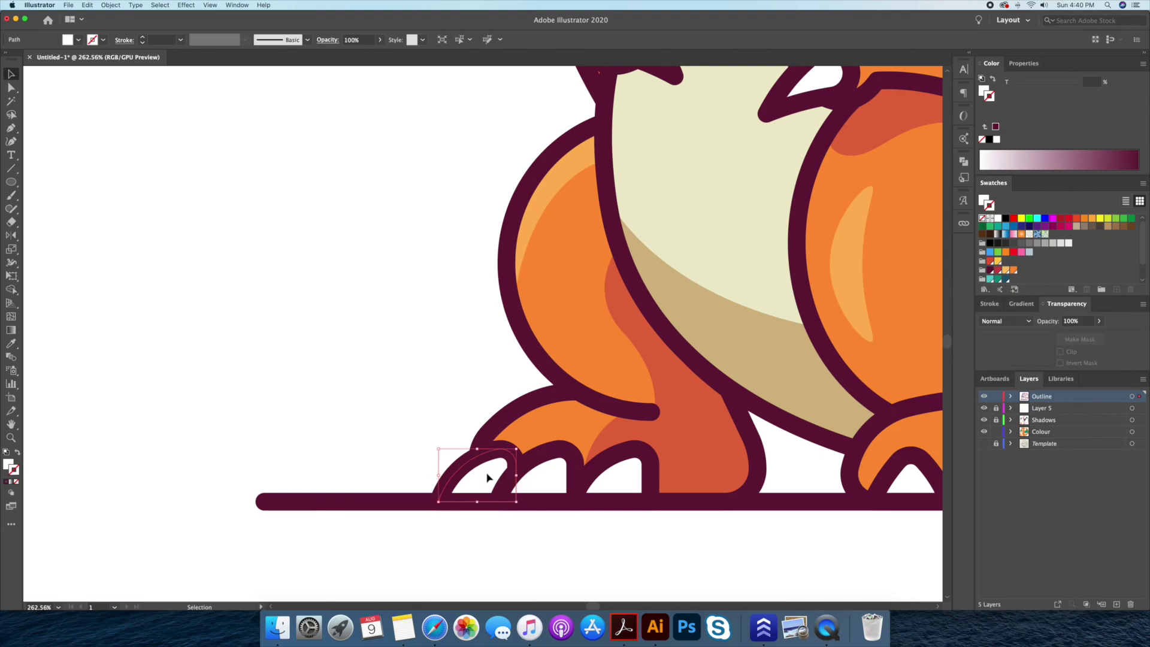
{"action": "double_click", "coordinate": [487, 477]}
Draw a four-point pale-blue shade shape on the first claw
{"action": "left_click", "coordinate": [477, 443]}
{"action": "left_click", "coordinate": [482, 521]}
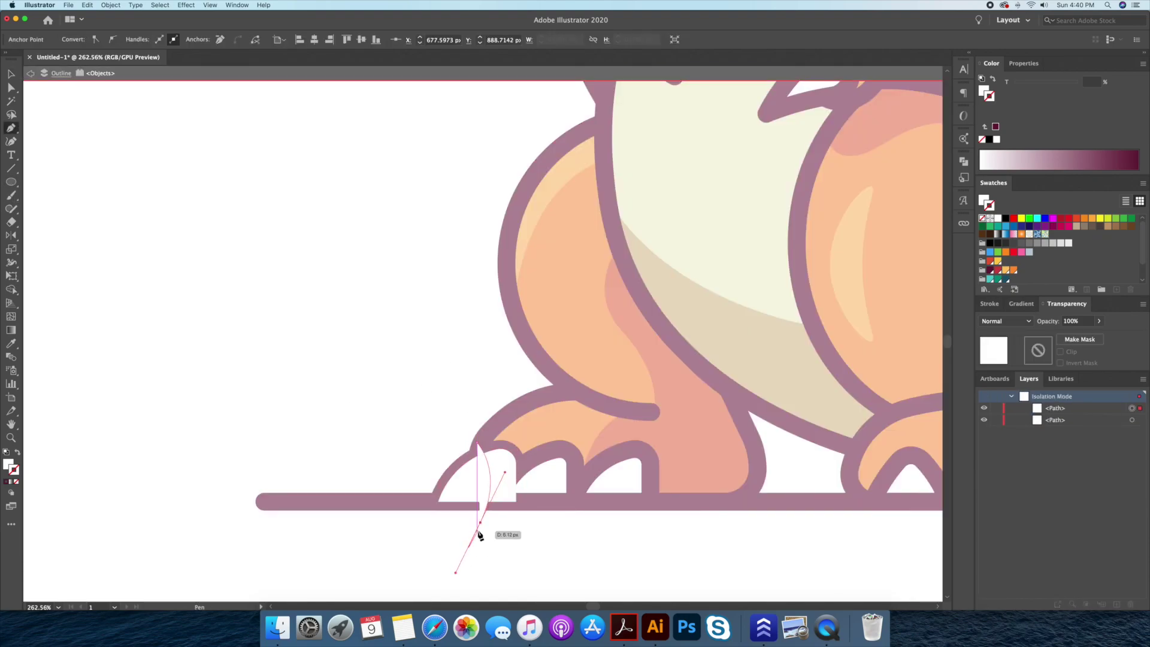
{"action": "left_click", "coordinate": [523, 521]}
{"action": "left_click", "coordinate": [540, 421]}
{"action": "left_click", "coordinate": [478, 443]}
{"action": "key", "text": "v"}
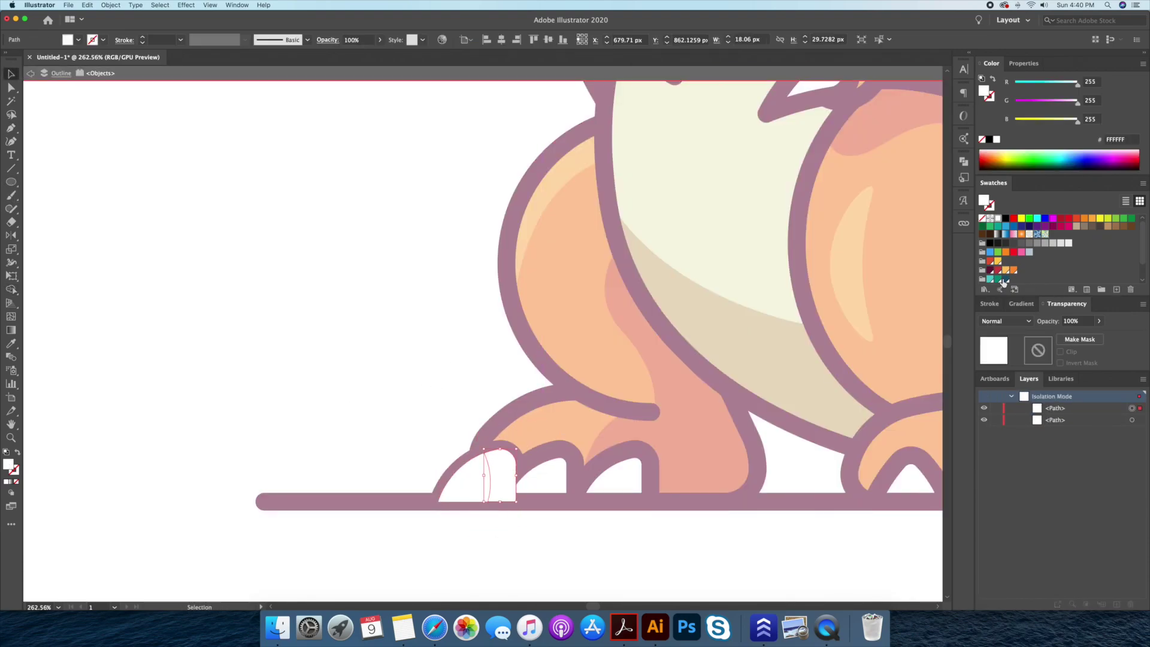
{"action": "double_click", "coordinate": [450, 335]}
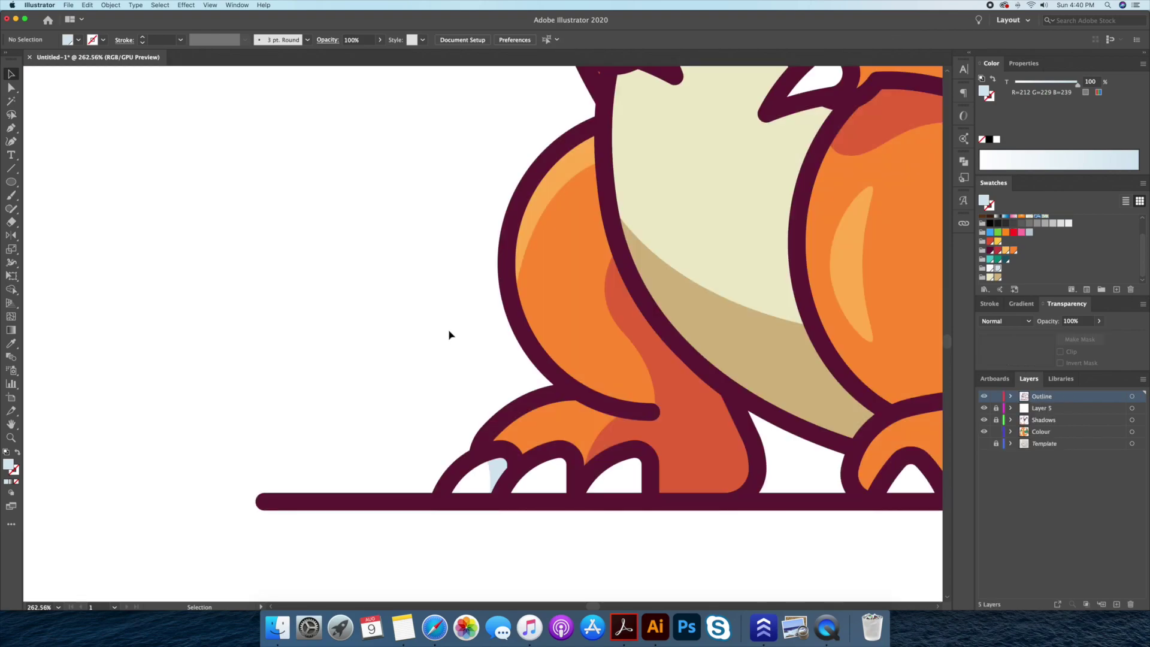
Delete the selected leg outline and undo a misplaced copy of the claw shading
{"action": "left_click", "coordinate": [539, 473]}
{"action": "key", "text": "Delete"}
{"action": "left_click", "coordinate": [531, 418]}
{"action": "left_click_drag", "start_coordinate": [499, 484], "coordinate": [626, 484]}
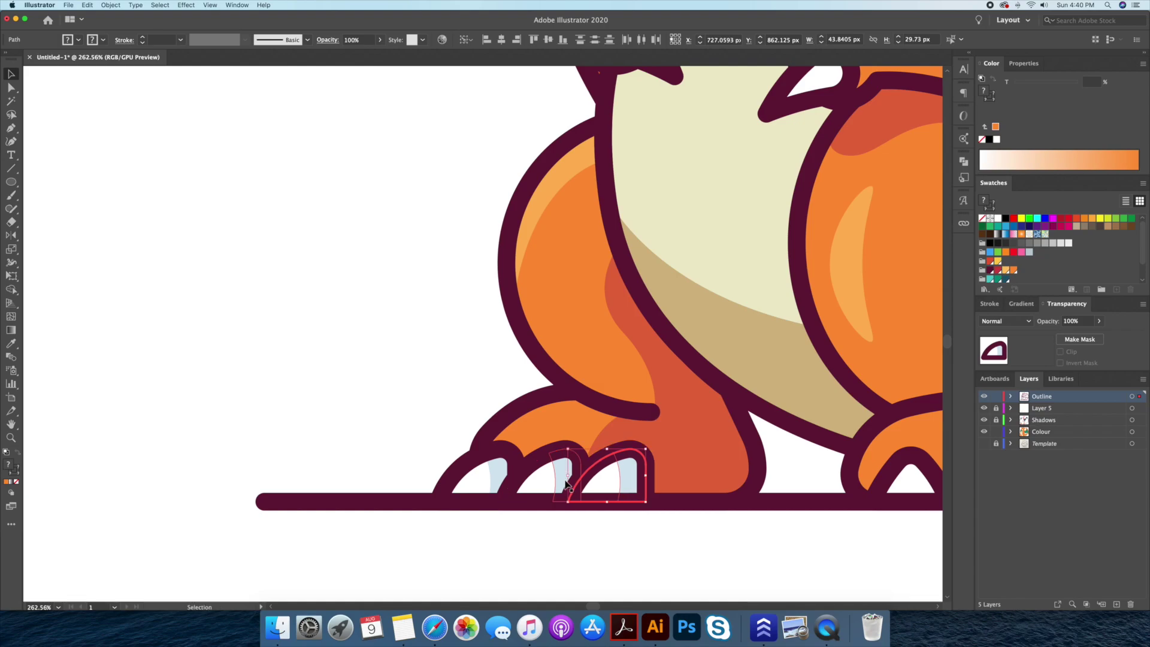
{"action": "scroll", "coordinate": [464, 380], "scroll_direction": "down", "scroll_amount": 5}
{"action": "scroll", "coordinate": [766, 433], "scroll_direction": "up", "scroll_amount": 5}
{"action": "key", "text": "ctrl+z"}
{"action": "key", "text": "ctrl+z"}
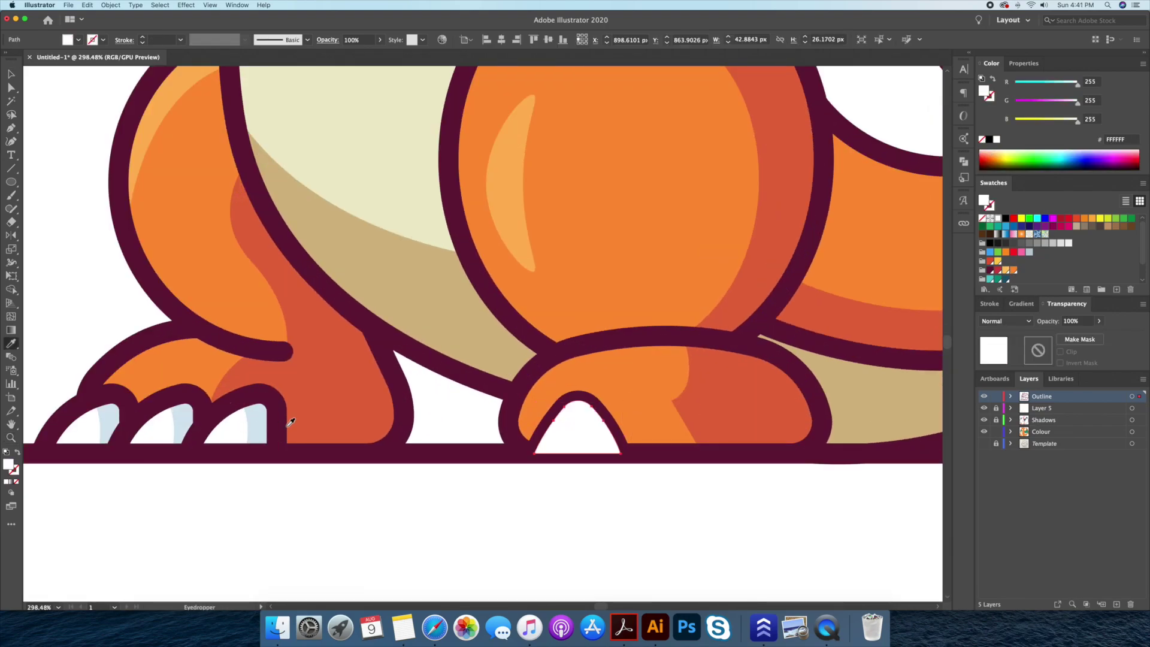
Draw a pale-blue shade curve on the right foot's toe arch
{"action": "double_click", "coordinate": [577, 437]}
{"action": "key", "text": "p"}
{"action": "left_click", "coordinate": [582, 395]}
{"action": "left_click", "coordinate": [576, 479]}
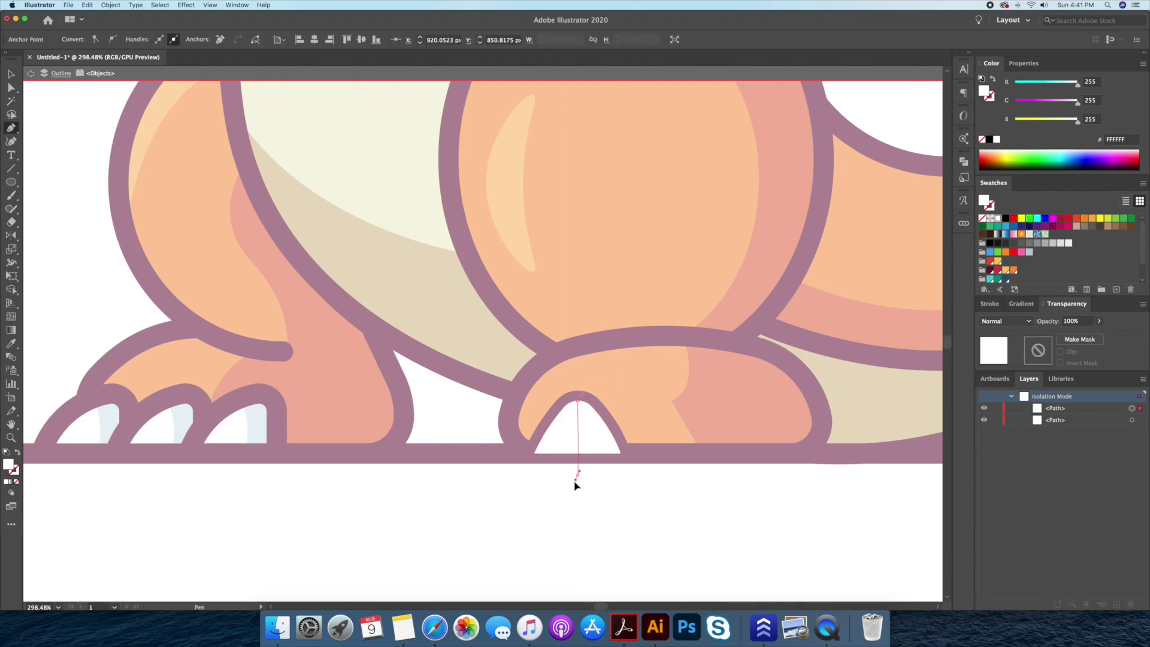
{"action": "key", "text": "v"}
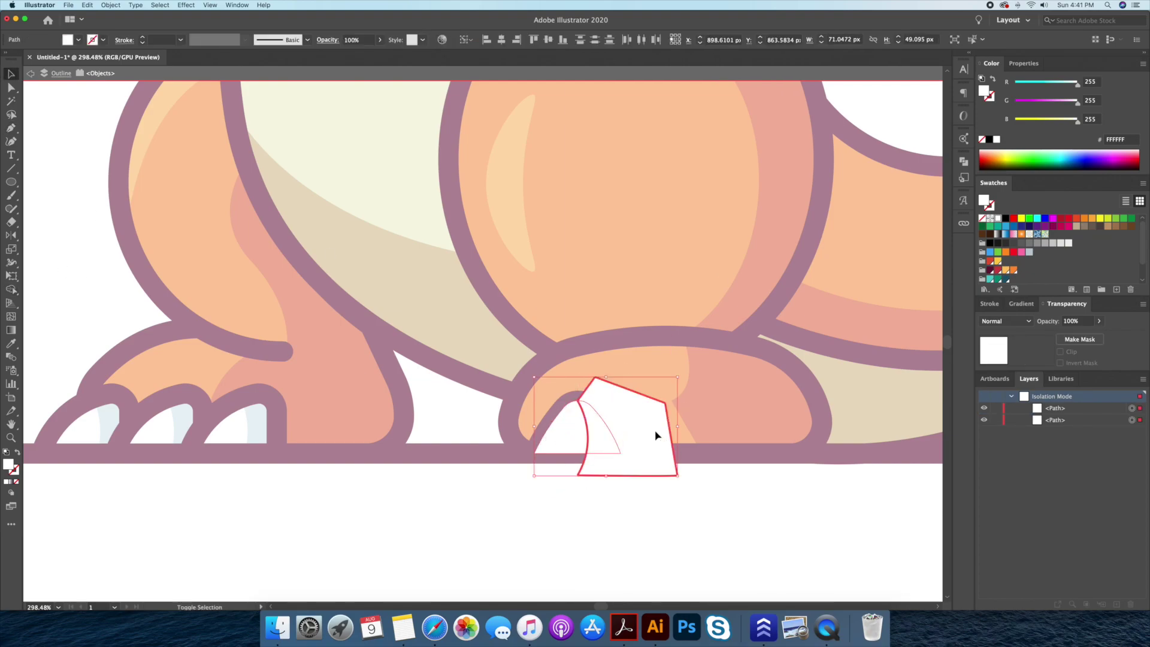
Alt-drag a copy of the toe shading onto the neighbouring toe
{"action": "left_click", "coordinate": [654, 432]}
{"action": "double_click", "coordinate": [559, 516]}
{"action": "left_click_drag", "start_coordinate": [581, 401], "coordinate": [657, 431]}
{"action": "key", "text": "ctrl+d"}
{"action": "left_click", "coordinate": [683, 487]}
{"action": "key", "text": "ctrl+0"}
Zoom out to the whole character and create a new Flame layer
{"action": "key", "text": "z"}
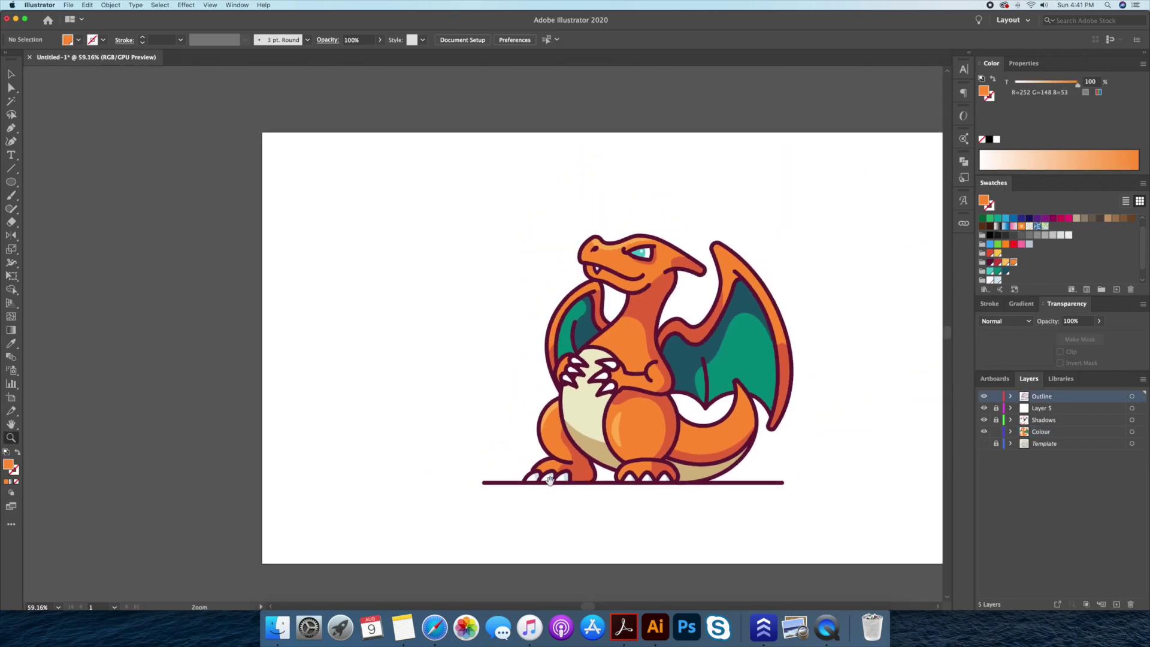
{"action": "left_click", "coordinate": [528, 474]}
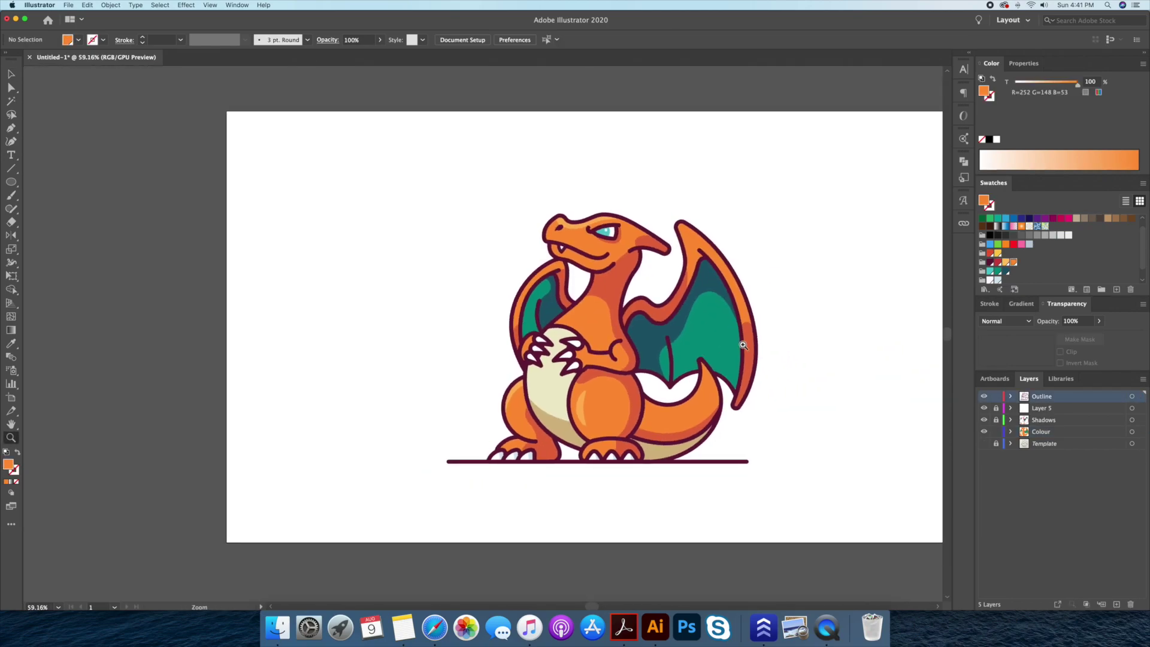
{"action": "left_click_drag", "start_coordinate": [744, 344], "coordinate": [665, 358]}
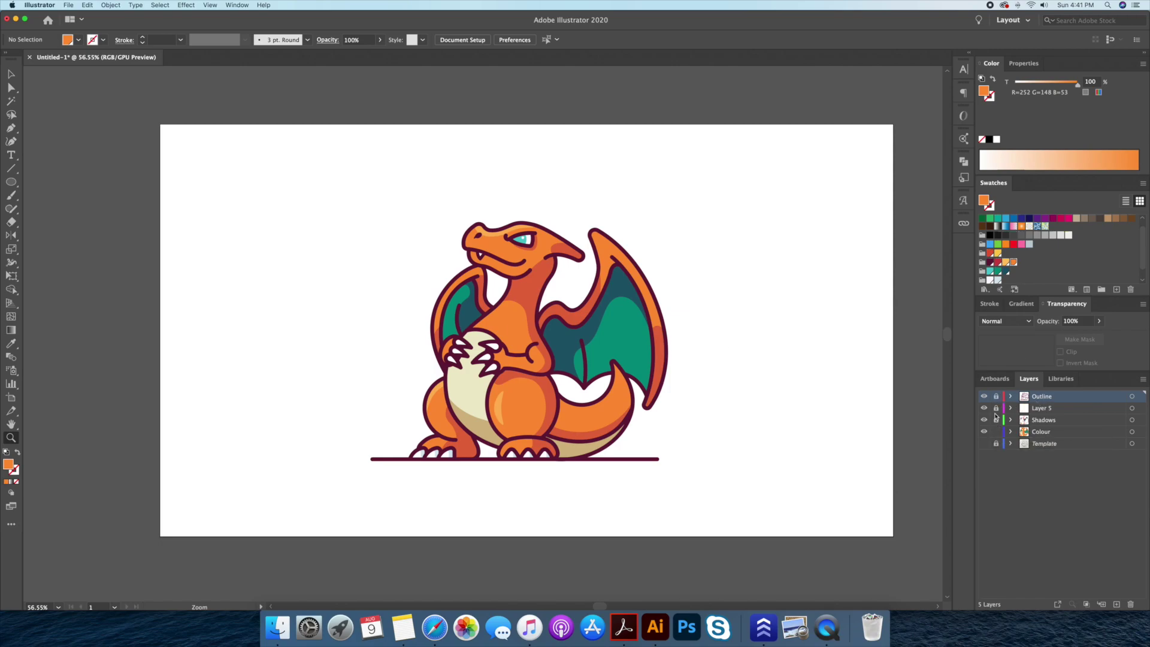
{"action": "key", "text": "ctrl+l"}
{"action": "type", "text": "Flame"}
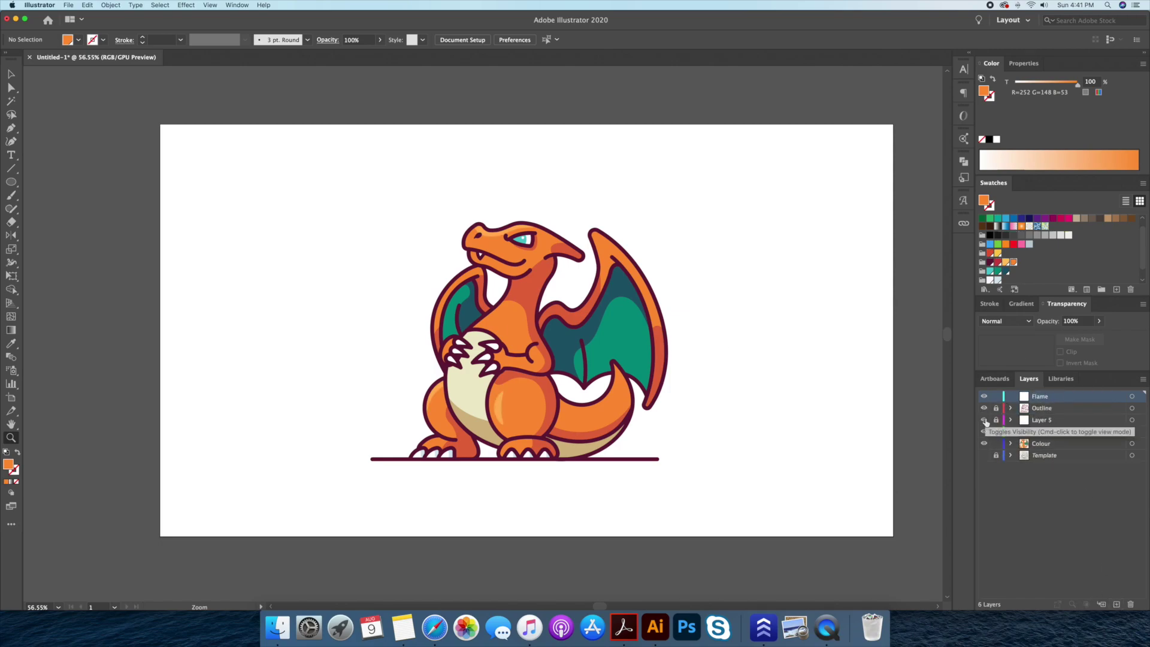
Rename Layer 5 to Highlights and hide the coloured layers to reveal the sketch
{"action": "double_click", "coordinate": [1040, 419]}
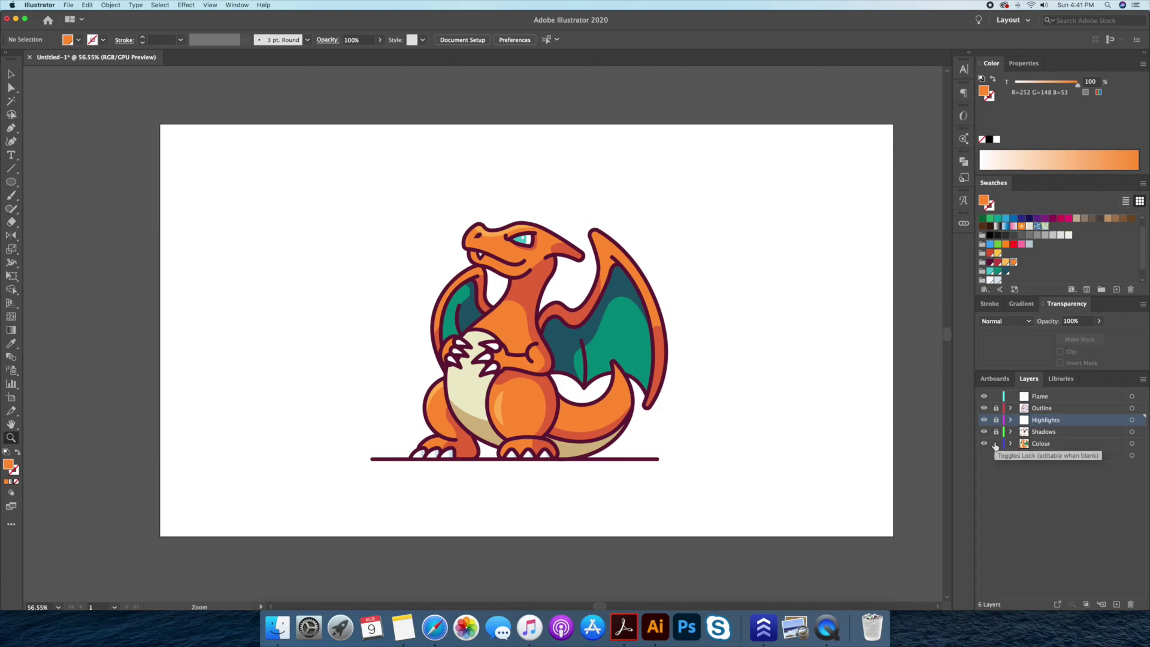
{"action": "left_click", "coordinate": [577, 327]}
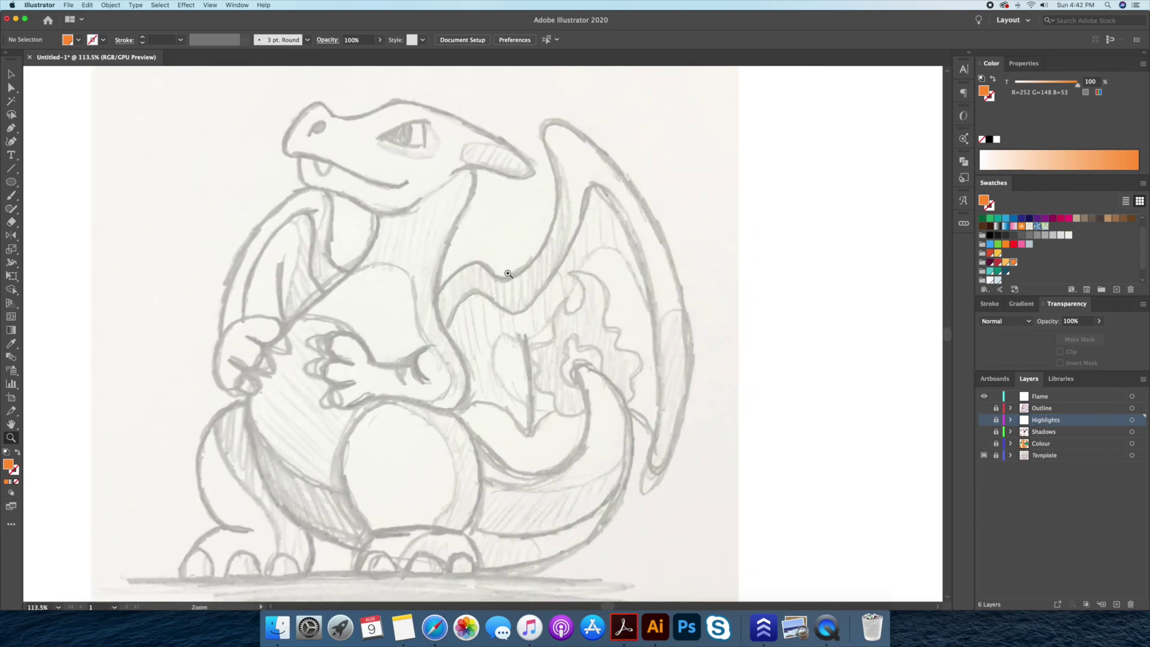
{"action": "left_click", "coordinate": [1040, 232]}
Trace the tail flame freehand with a 10 pt maroon outline and red fill
{"action": "key", "text": "shift+x"}
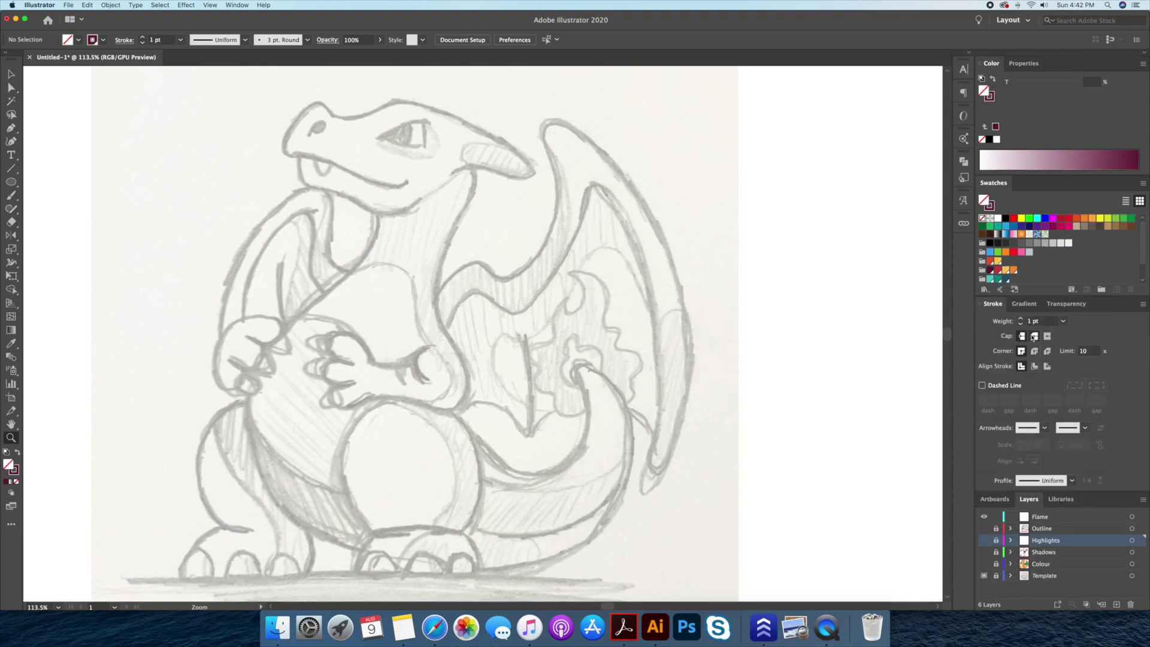
{"action": "left_click", "coordinate": [12, 141]}
{"action": "left_click_drag", "start_coordinate": [10, 209], "coordinate": [36, 221]}
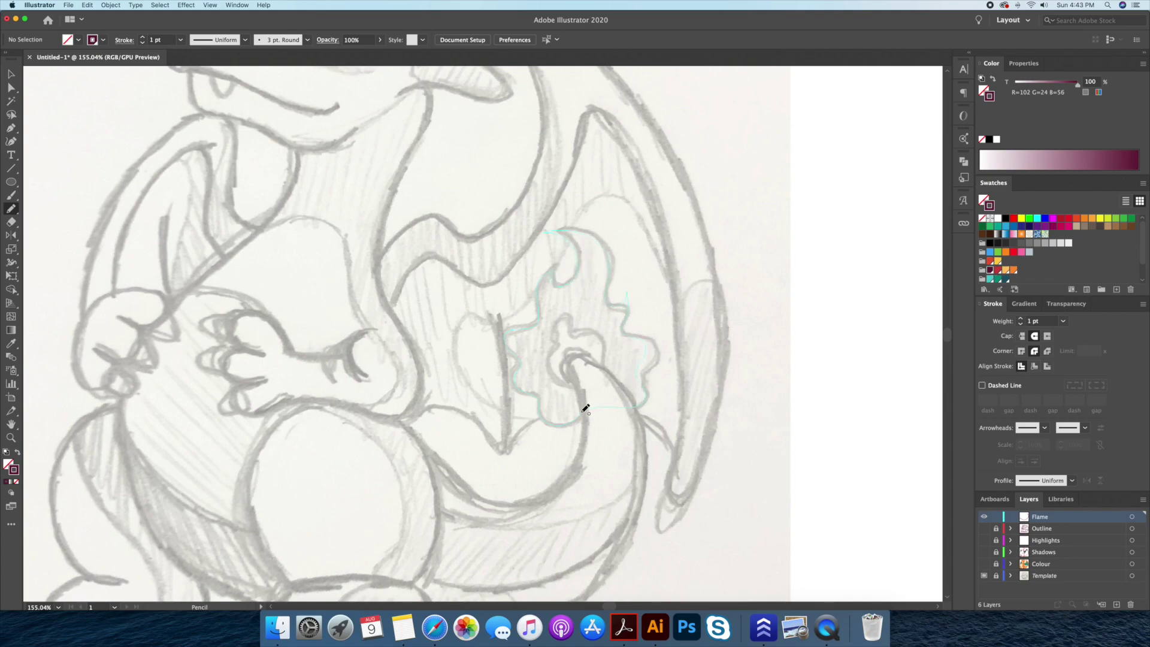
{"action": "left_click_drag", "start_coordinate": [586, 409], "coordinate": [583, 409]}
{"action": "left_click_drag", "start_coordinate": [984, 528], "coordinate": [984, 564]}
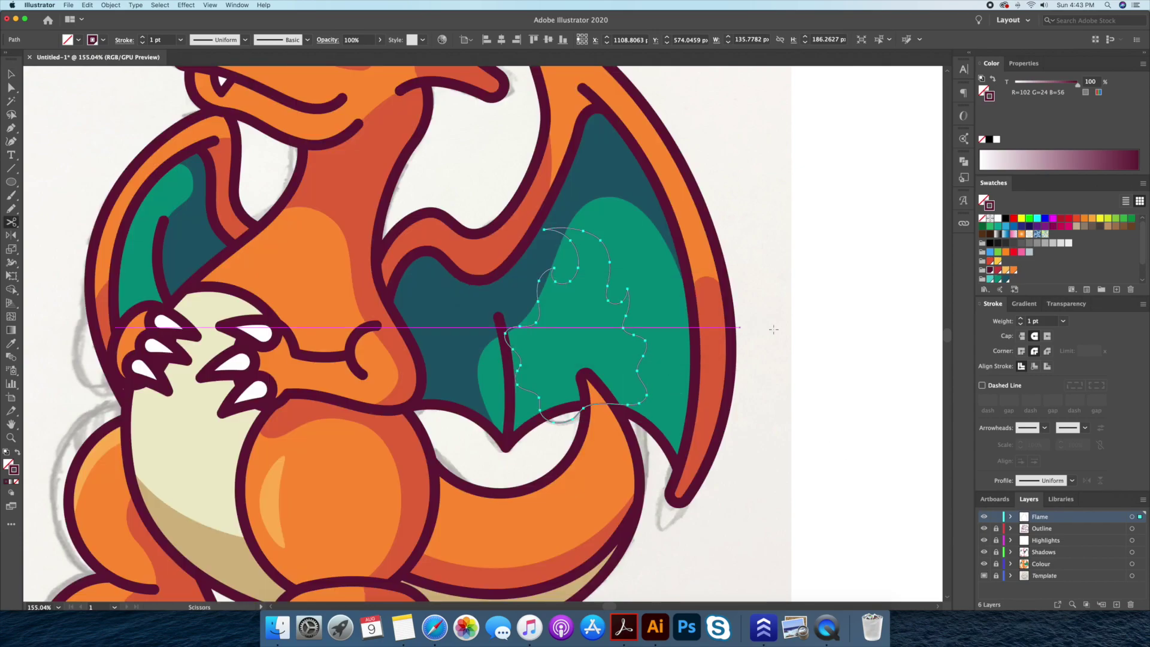
{"action": "key", "text": "ctrl+alt+bracketright"}
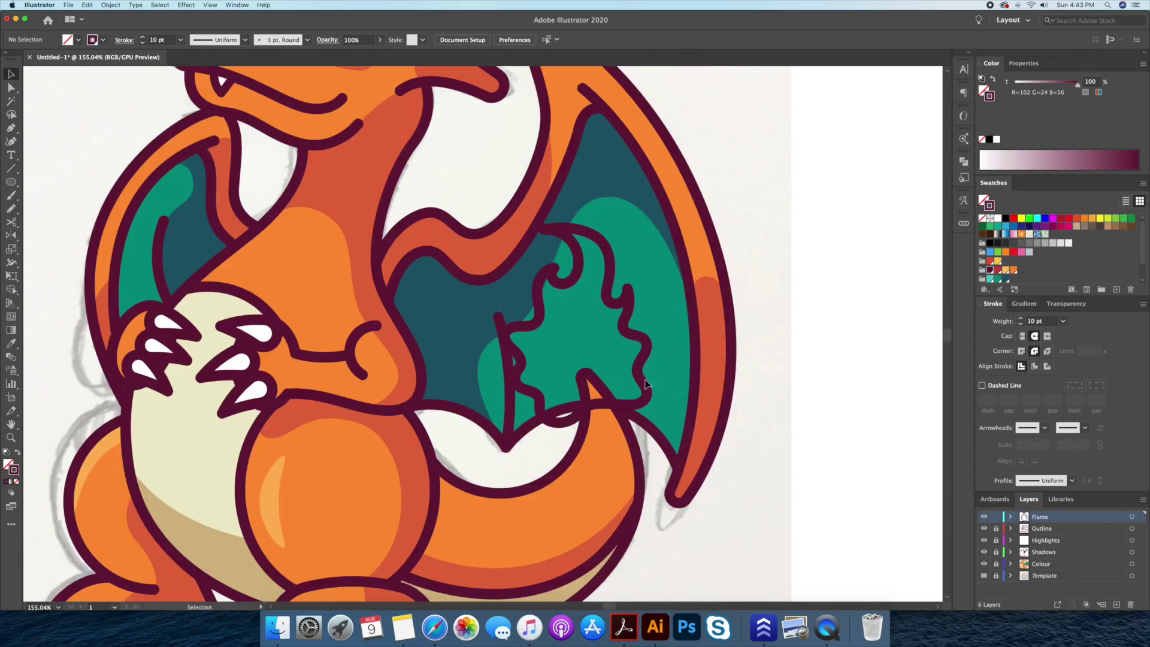
{"action": "left_click", "coordinate": [993, 82]}
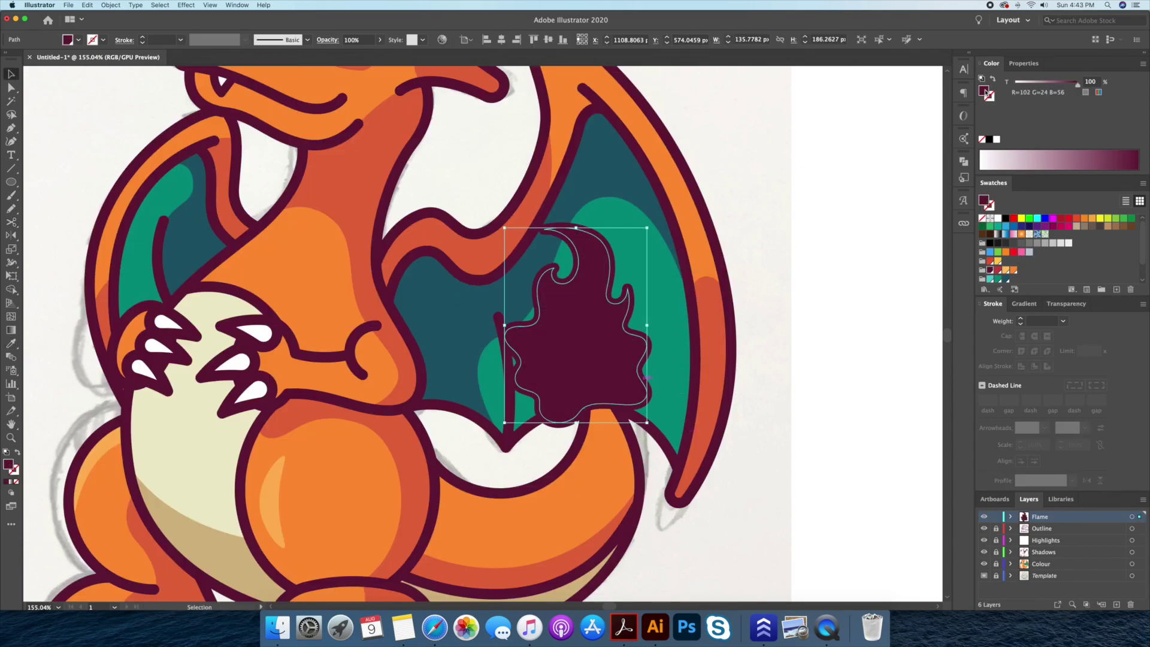
{"action": "left_click", "coordinate": [998, 262]}
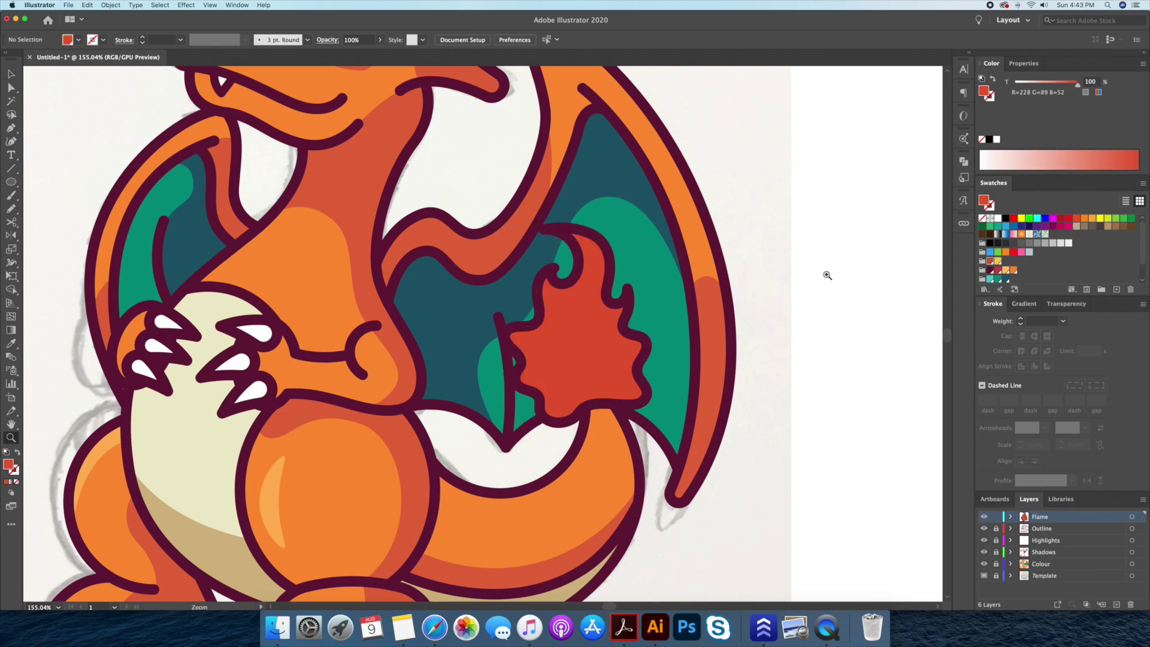
Move the red flame onto the tail tip over the wing
{"action": "key", "text": "ctrl+0"}
{"action": "left_click", "coordinate": [709, 302]}
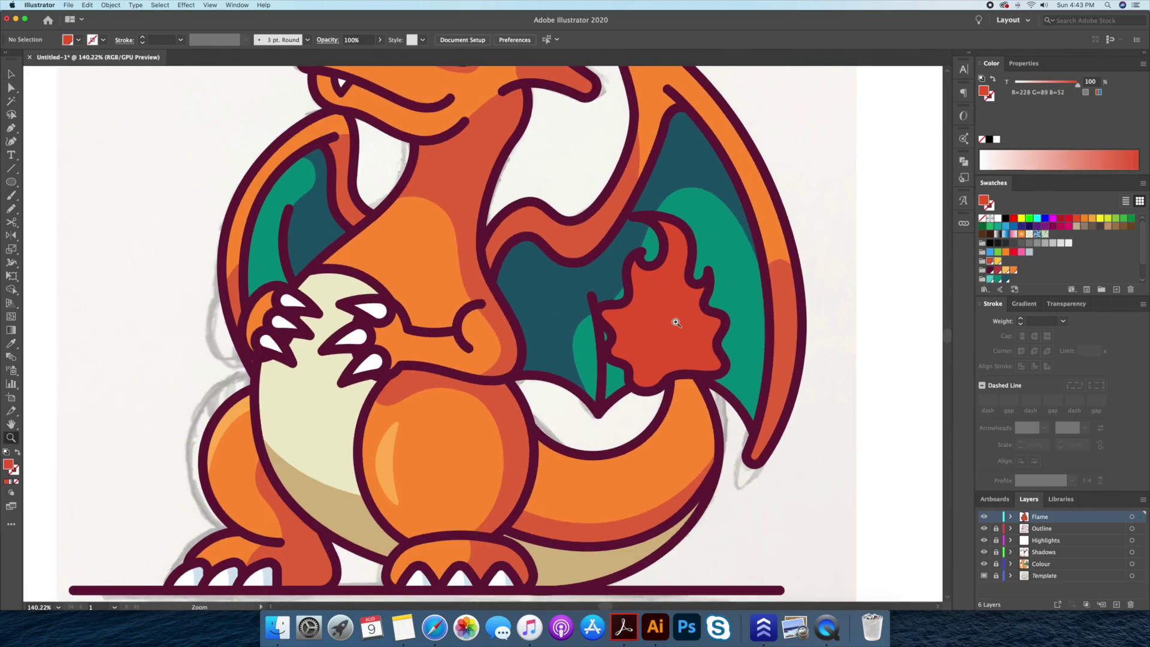
{"action": "left_click", "coordinate": [694, 323]}
{"action": "key", "text": "v"}
{"action": "left_click_drag", "start_coordinate": [656, 255], "coordinate": [644, 243]}
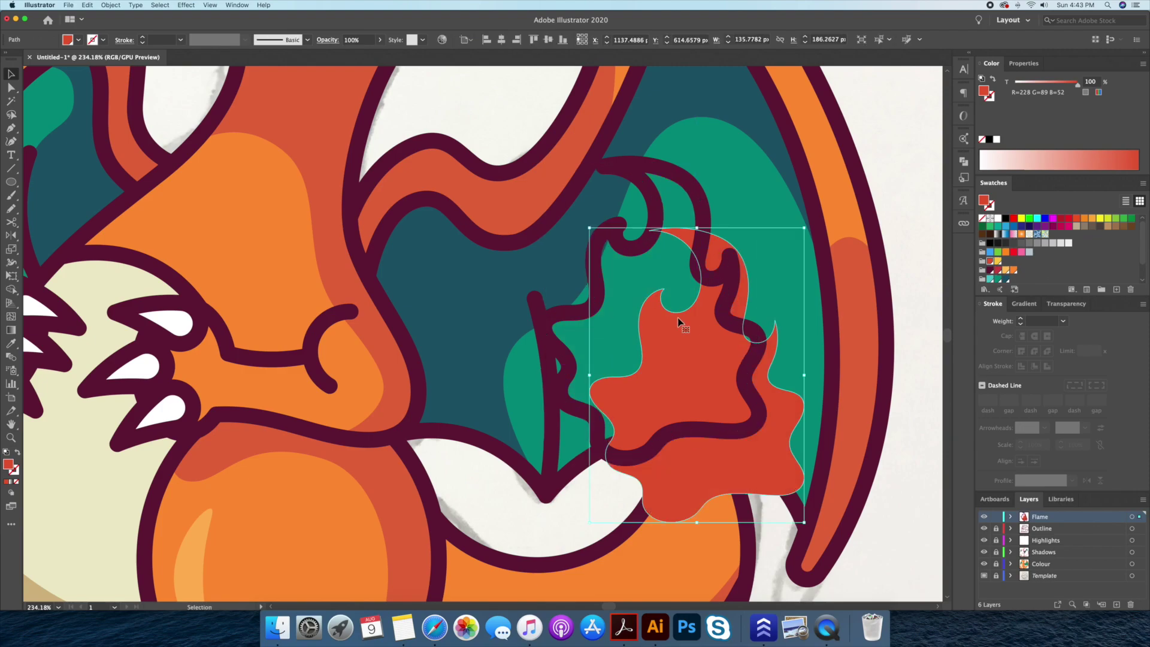
{"action": "left_click", "coordinate": [740, 286]}
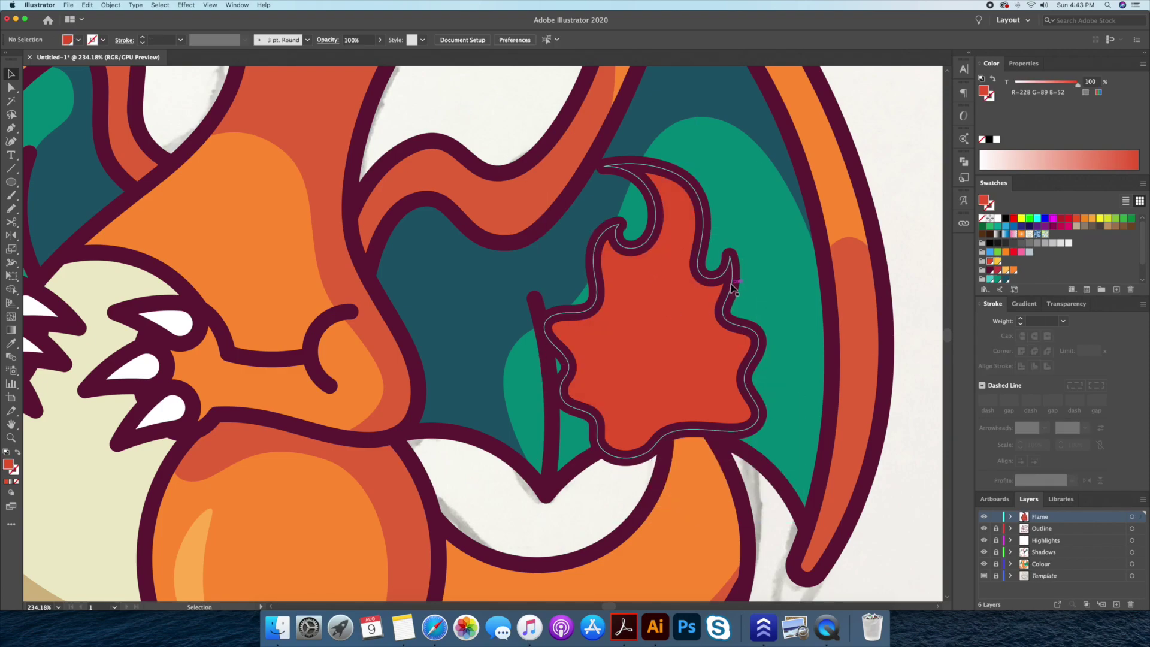
{"action": "left_click", "coordinate": [723, 292]}
{"action": "key", "text": "ctrl+shift+a"}
Pen the small, rounded left yellow inner flame inside the red flame
{"action": "key", "text": "p"}
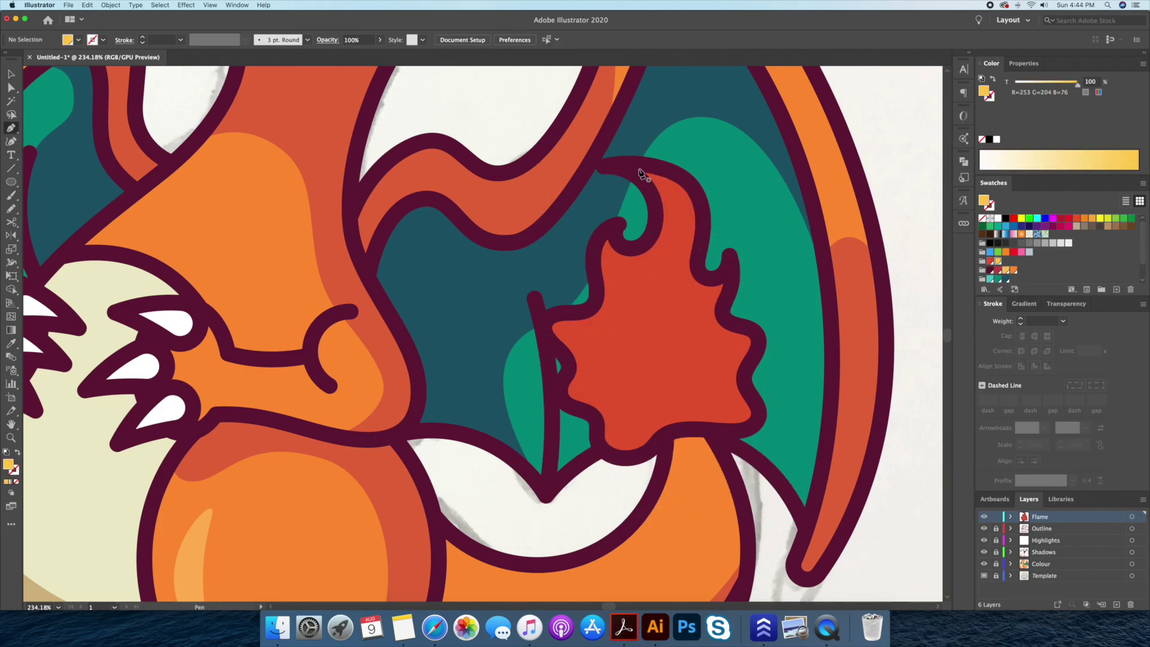
{"action": "mouse_move", "coordinate": [611, 227]}
{"action": "left_mouse_down"}
{"action": "mouse_move", "coordinate": [598, 293]}
{"action": "mouse_move", "coordinate": [659, 397]}
{"action": "left_mouse_up"}
{"action": "key", "text": "ctrl+shift+a"}
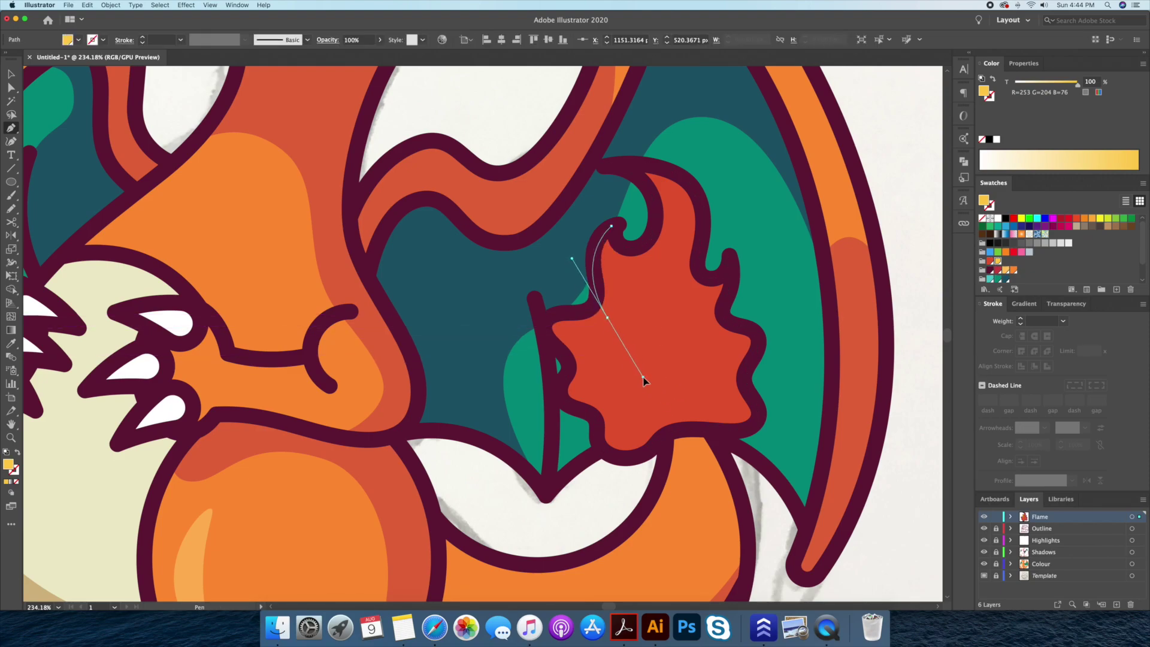
{"action": "mouse_move", "coordinate": [618, 355]}
{"action": "left_mouse_down"}
{"action": "mouse_move", "coordinate": [639, 273]}
{"action": "mouse_move", "coordinate": [616, 232]}
{"action": "left_mouse_up"}
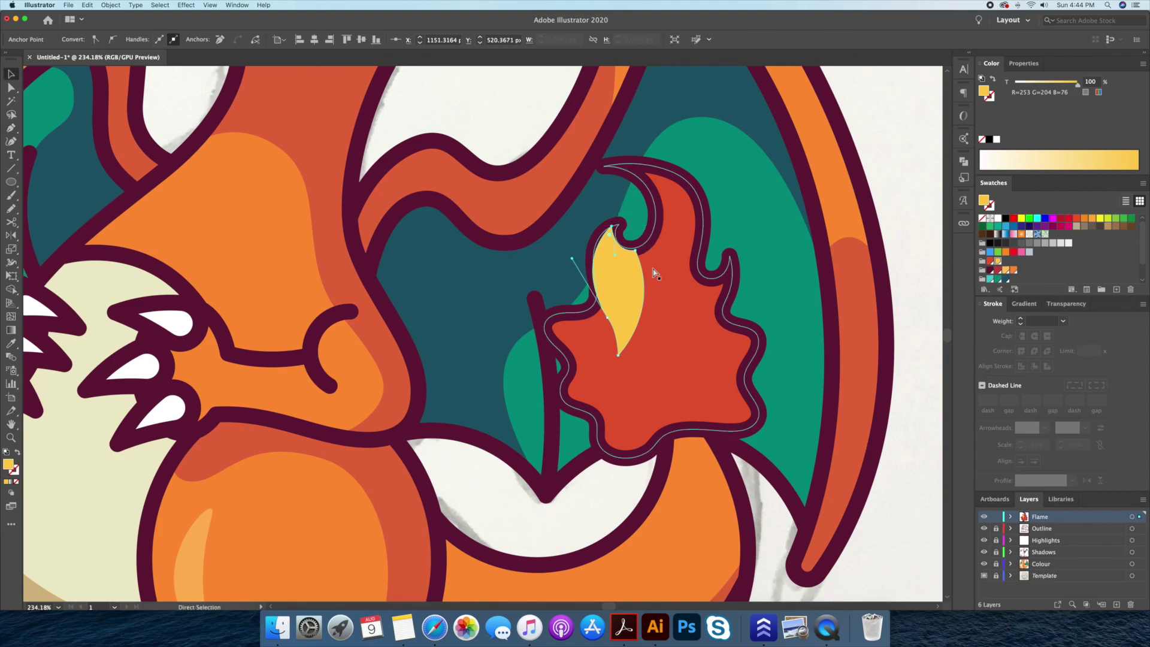
{"action": "left_click_drag", "start_coordinate": [618, 355], "coordinate": [618, 333]}
{"action": "key", "text": "v"}
{"action": "left_click", "coordinate": [855, 179]}
{"action": "scroll", "coordinate": [779, 182], "scroll_direction": "right", "scroll_amount": 3}
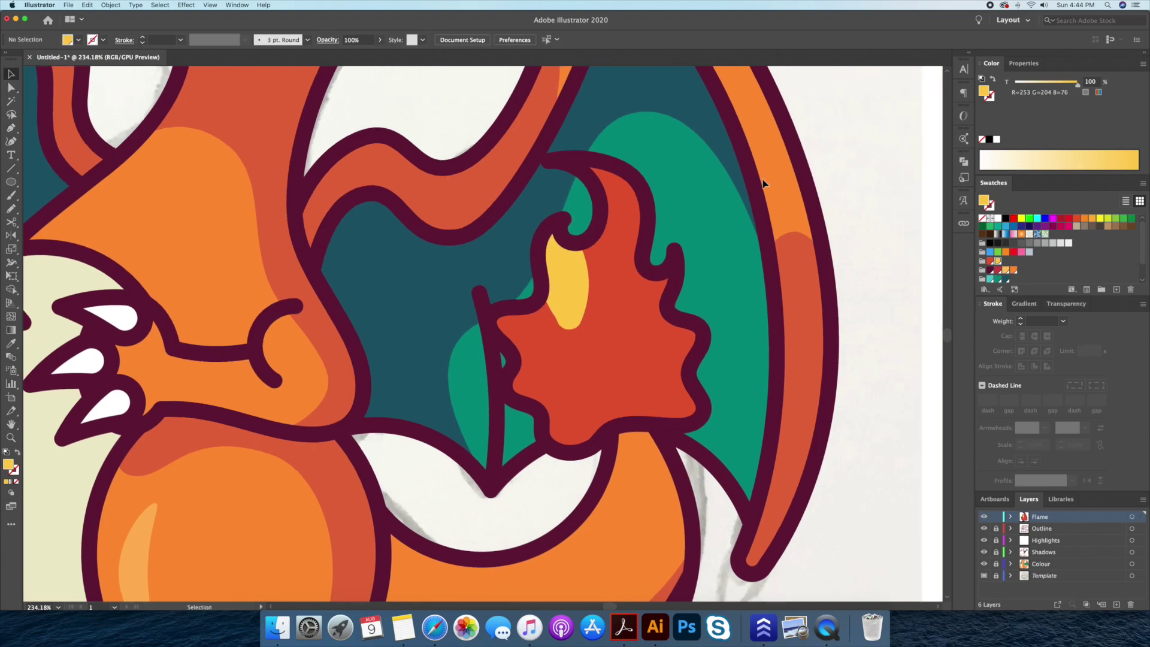
Start the larger right yellow flame, curving its left edge and bottom
{"action": "key", "text": "p"}
{"action": "left_click", "coordinate": [646, 212]}
{"action": "left_click_drag", "start_coordinate": [611, 311], "coordinate": [606, 334]}
{"action": "left_click", "coordinate": [608, 352]}
{"action": "left_click_drag", "start_coordinate": [621, 379], "coordinate": [621, 392]}
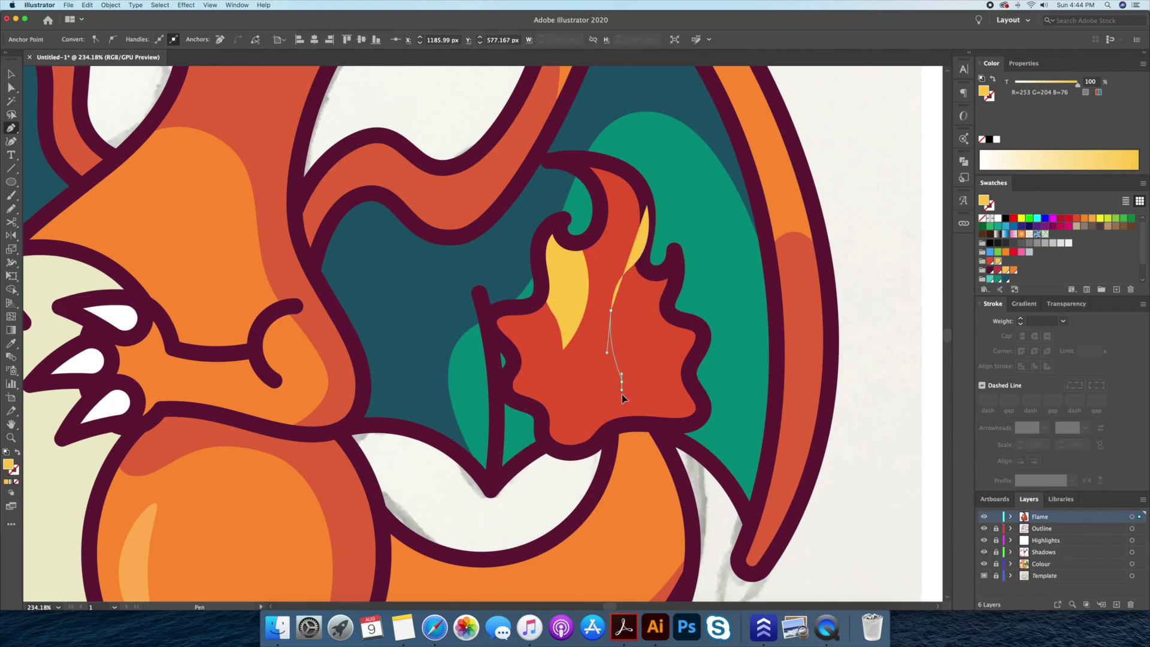
{"action": "left_click_drag", "start_coordinate": [544, 421], "coordinate": [537, 412]}
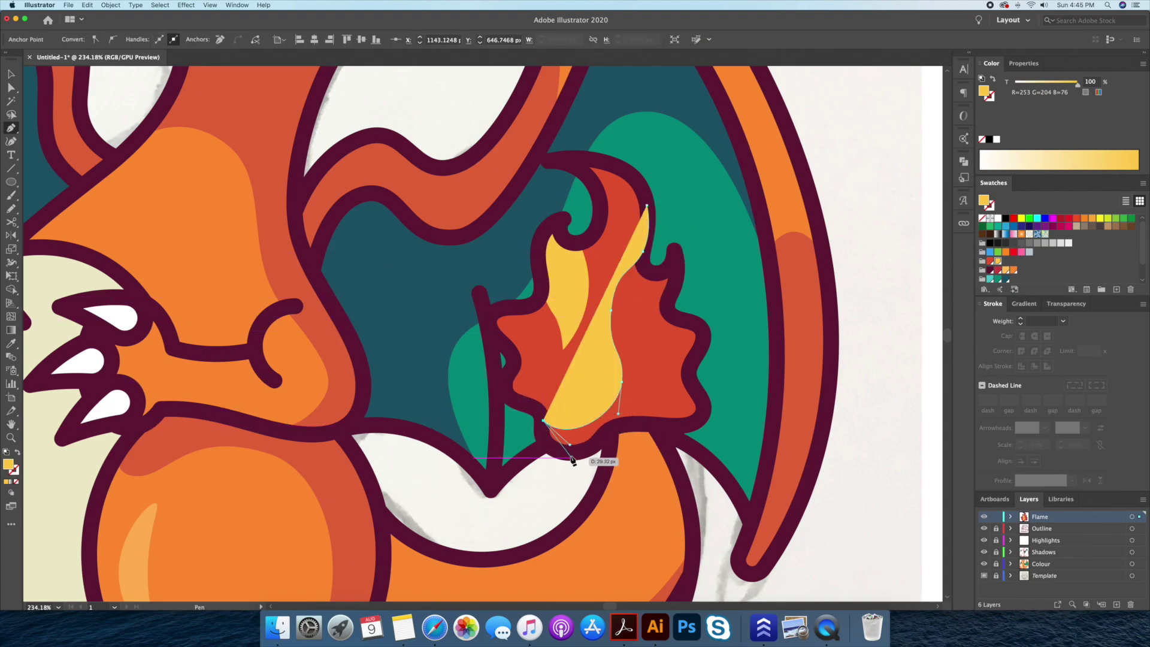
{"action": "mouse_move", "coordinate": [632, 423]}
{"action": "left_mouse_down"}
{"action": "mouse_move", "coordinate": [672, 424]}
{"action": "mouse_move", "coordinate": [672, 398]}
{"action": "left_mouse_up"}
Complete the right yellow flame up its right edge to the top tip
{"action": "left_click", "coordinate": [667, 386], "text": "ctrl"}
{"action": "left_click", "coordinate": [659, 362]}
{"action": "left_click", "coordinate": [669, 296]}
{"action": "left_click", "coordinate": [677, 259]}
{"action": "left_click_drag", "start_coordinate": [647, 267], "coordinate": [645, 252]}
{"action": "left_click", "coordinate": [646, 205]}
{"action": "key", "text": "v"}
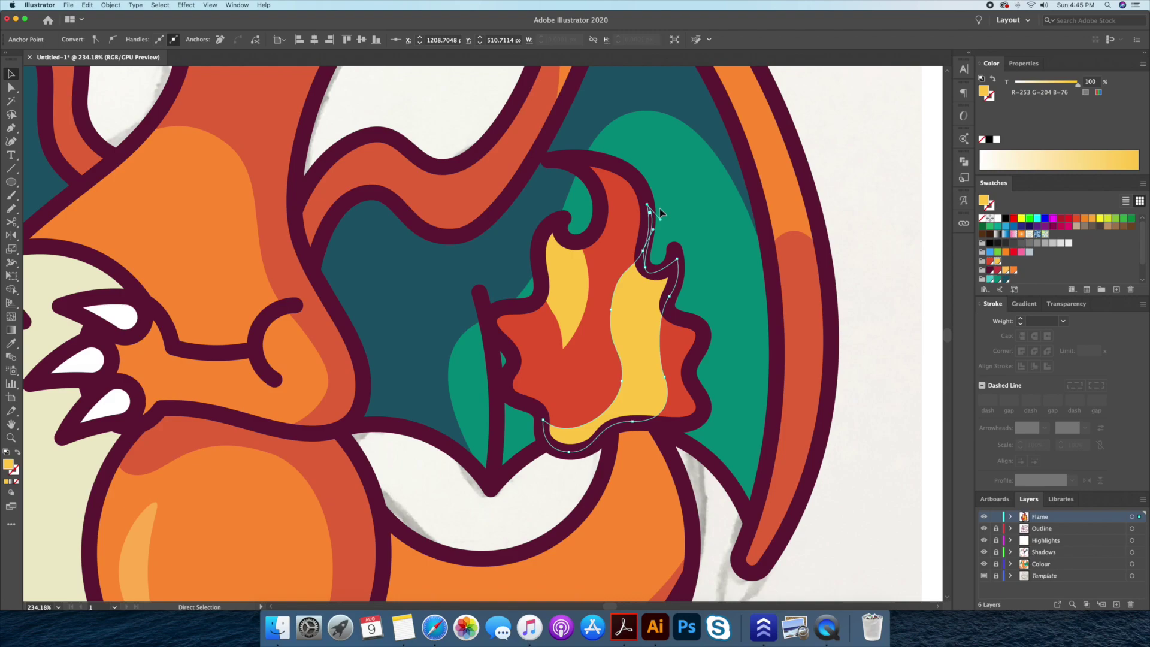
Sharpen the left yellow flame's rounded bottom corner with Direct Selection
{"action": "scroll", "coordinate": [649, 211], "scroll_direction": "down", "scroll_amount": 5}
{"action": "scroll", "coordinate": [645, 270], "scroll_direction": "up", "scroll_amount": 5}
{"action": "left_click", "coordinate": [645, 270]}
{"action": "key", "text": "a"}
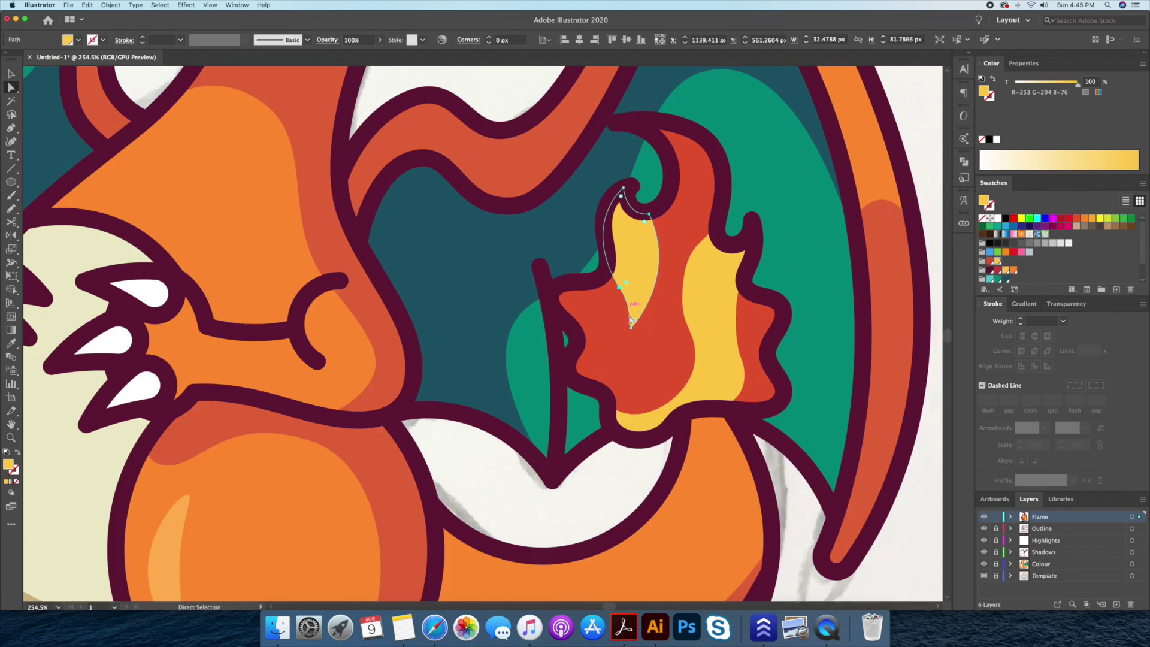
{"action": "left_click_drag", "start_coordinate": [646, 329], "coordinate": [638, 315]}
{"action": "left_click", "coordinate": [717, 209]}
{"action": "key", "text": "z"}
{"action": "left_click_drag", "start_coordinate": [837, 441], "coordinate": [653, 348]}
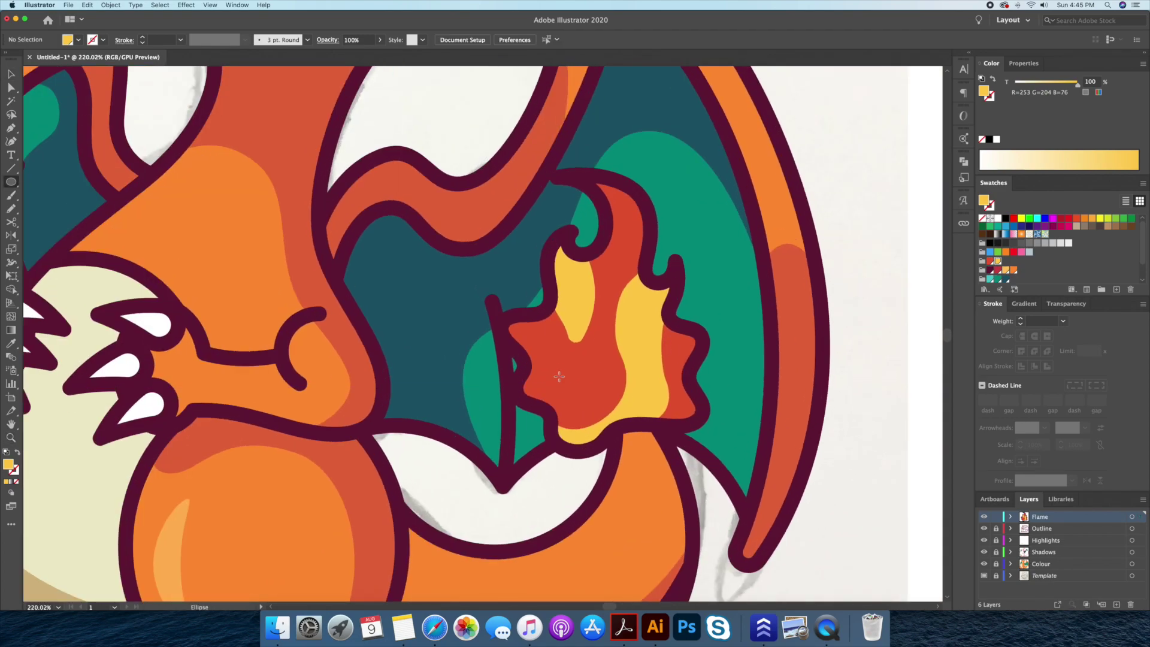
Copy the yellow dot onto the right yellow flame and colour the copy red
{"action": "key", "text": "v"}
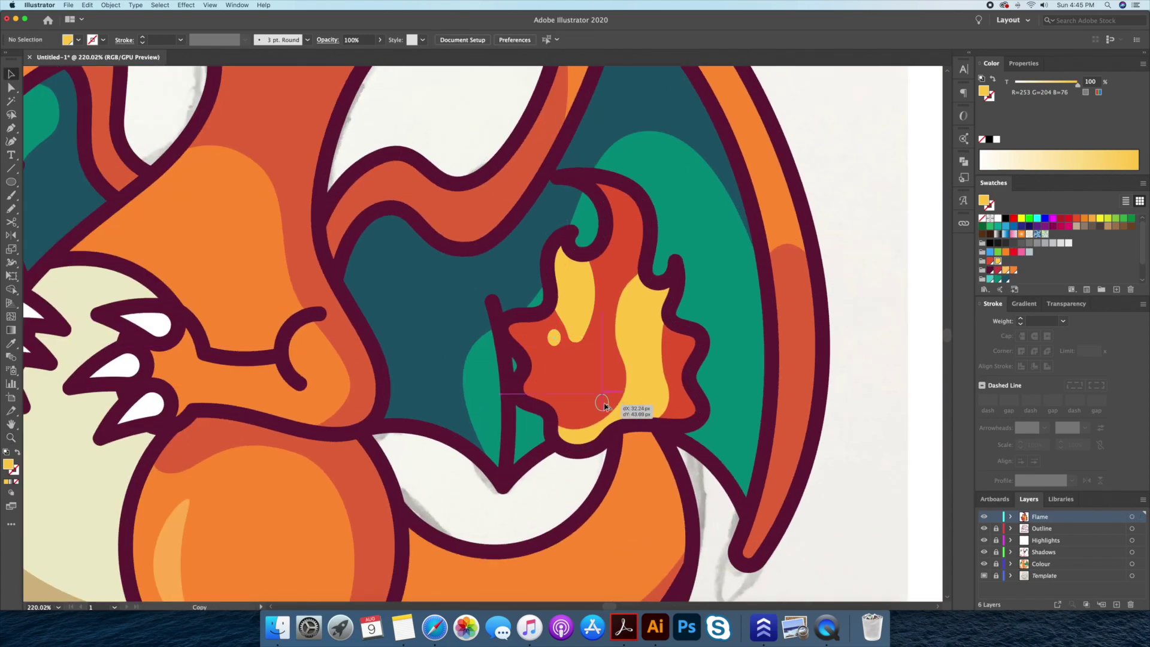
{"action": "key", "text": "i"}
{"action": "mouse_move", "coordinate": [555, 342]}
{"action": "left_mouse_down", "text": "alt"}
{"action": "mouse_move", "coordinate": [634, 335]}
{"action": "mouse_move", "coordinate": [680, 409]}
{"action": "left_mouse_up", "text": "alt"}
{"action": "left_click", "coordinate": [591, 359]}
{"action": "key", "text": "z"}
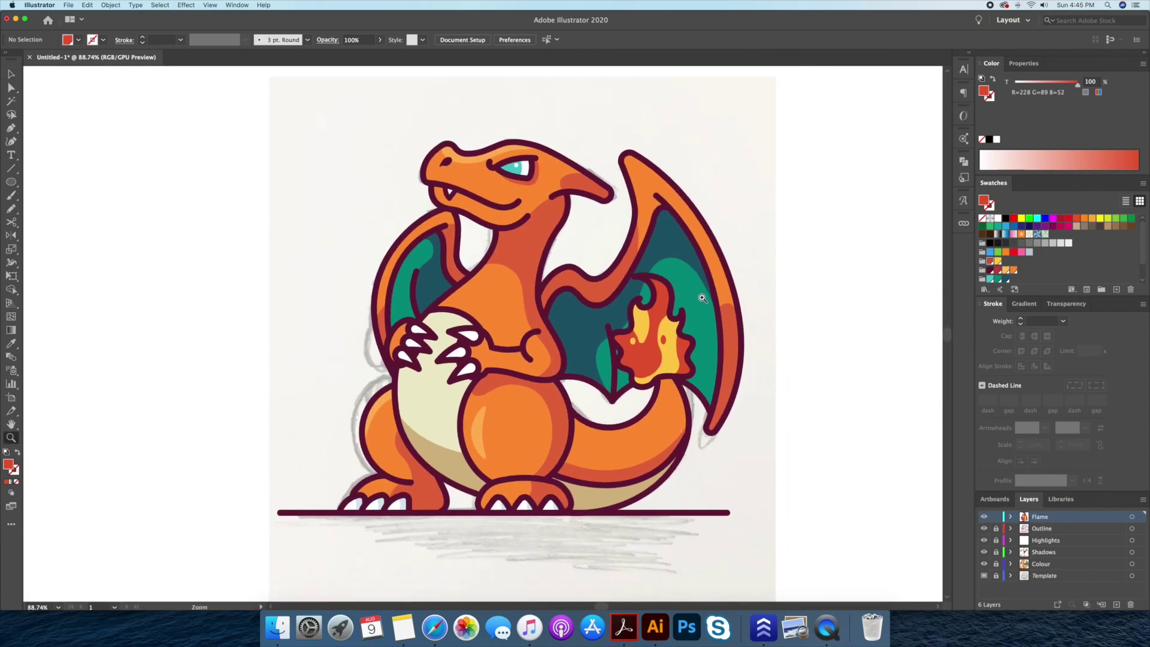
{"action": "mouse_move", "coordinate": [702, 298]}
{"action": "left_mouse_down"}
{"action": "mouse_move", "coordinate": [687, 330]}
{"action": "mouse_move", "coordinate": [719, 306]}
{"action": "left_mouse_up"}
Move the whole flame group onto the tail tip and scale it down slightly
{"action": "key", "text": "v"}
{"action": "left_click", "coordinate": [696, 337]}
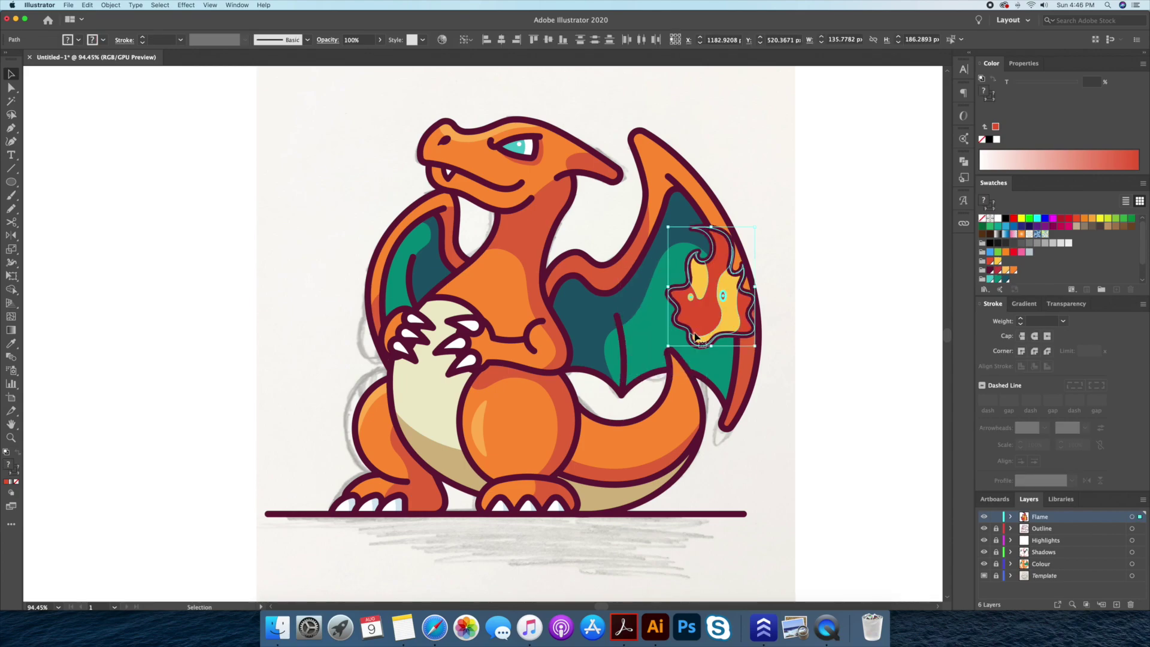
{"action": "left_click_drag", "start_coordinate": [755, 227], "coordinate": [712, 233]}
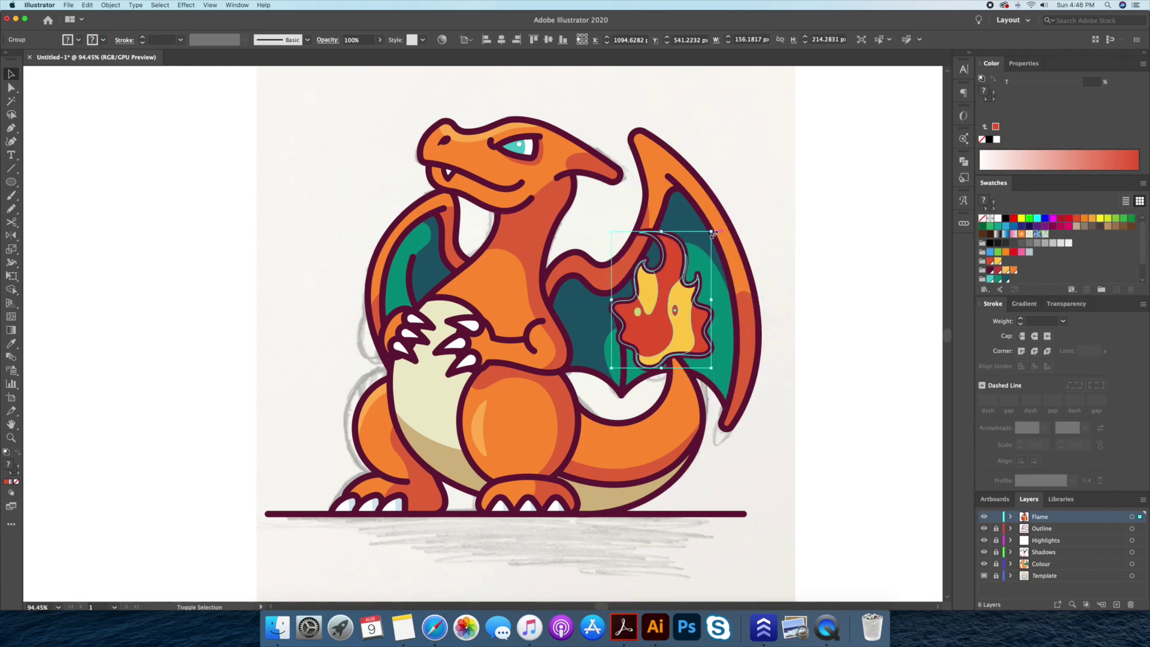
{"action": "left_click_drag", "start_coordinate": [712, 232], "coordinate": [704, 240]}
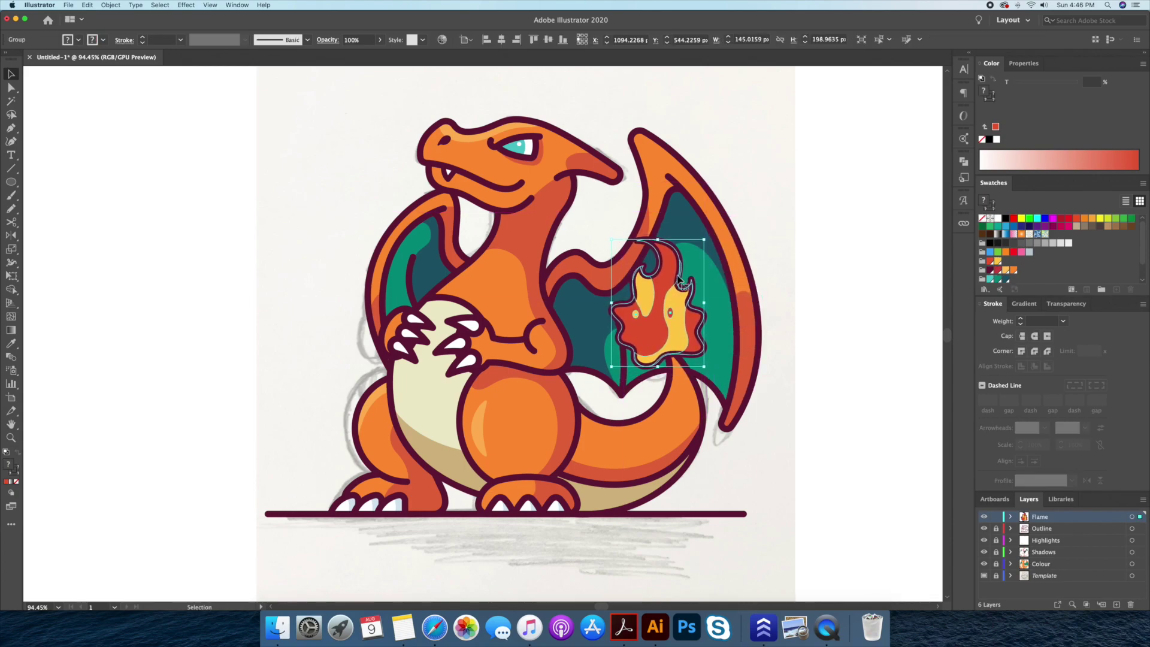
{"action": "left_click", "coordinate": [827, 249]}
{"action": "key", "text": "z"}
{"action": "left_click_drag", "start_coordinate": [618, 520], "coordinate": [653, 398]}
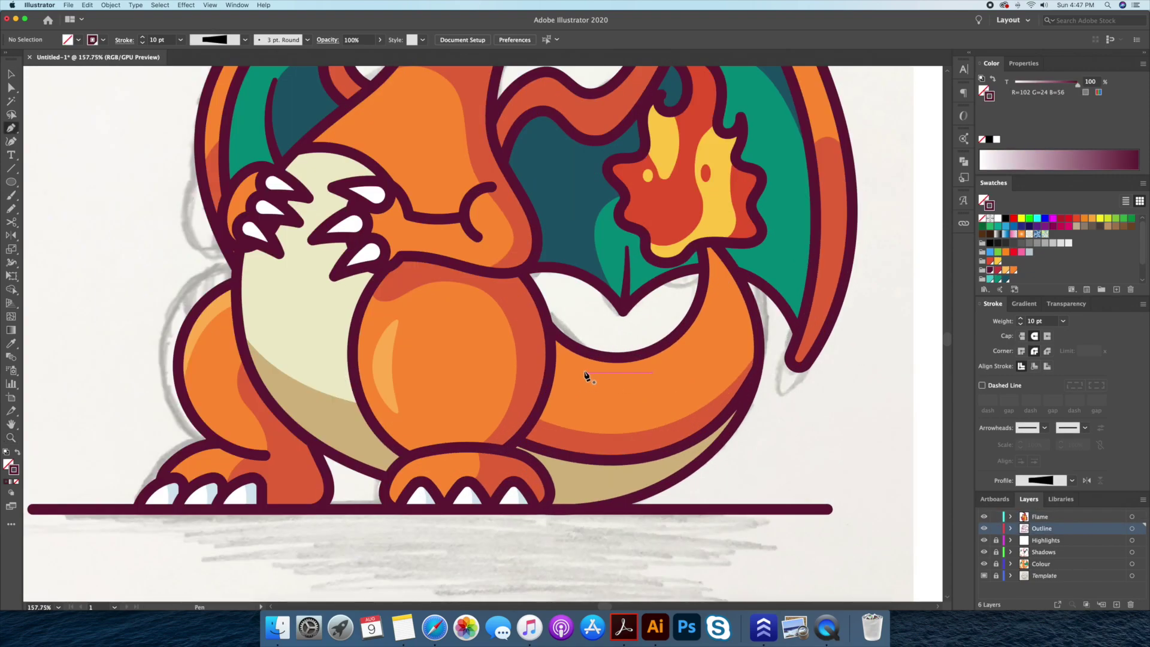
Draw a curve along the tail and give it a thick tapered width profile
{"action": "left_click", "coordinate": [584, 369]}
{"action": "left_click_drag", "start_coordinate": [701, 338], "coordinate": [761, 284]}
{"action": "key", "text": "v"}
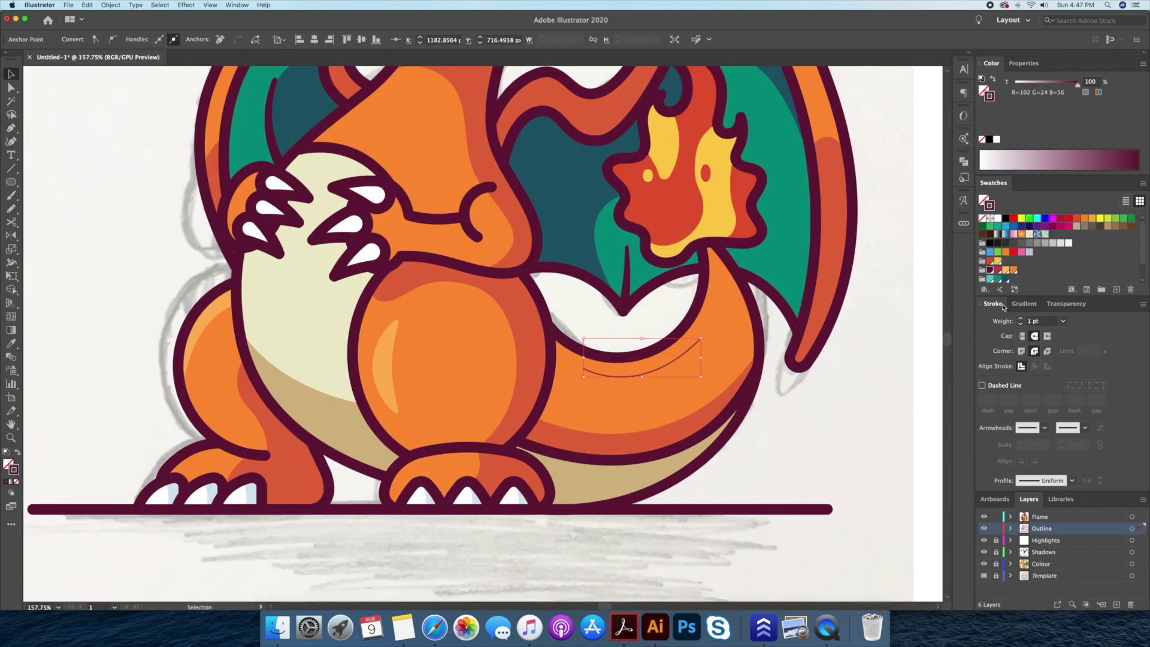
{"action": "left_click", "coordinate": [1071, 480]}
{"action": "left_click", "coordinate": [1042, 363]}
{"action": "left_click", "coordinate": [1021, 319]}
{"action": "key", "text": "shift+grave"}
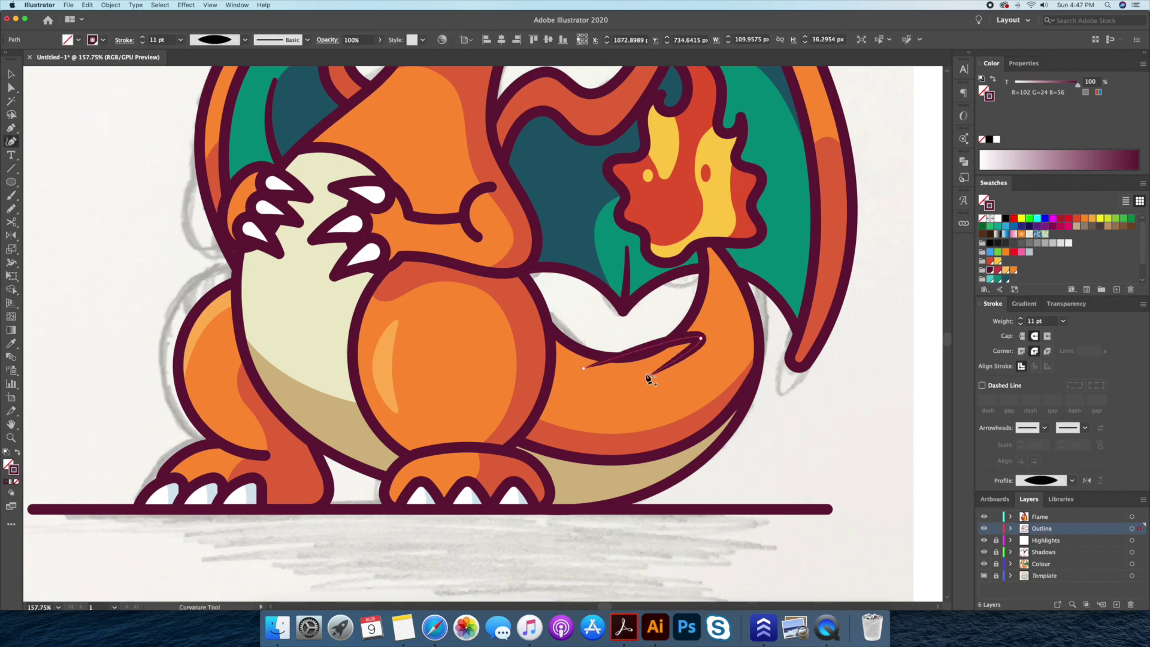
{"action": "key", "text": "v"}
Expand the tapered stroke into a light-orange tail highlight at 70% opacity
{"action": "left_click", "coordinate": [111, 5]}
{"action": "left_click", "coordinate": [228, 229]}
{"action": "key", "text": "i"}
{"action": "left_click", "coordinate": [382, 354]}
{"action": "key", "text": "v"}
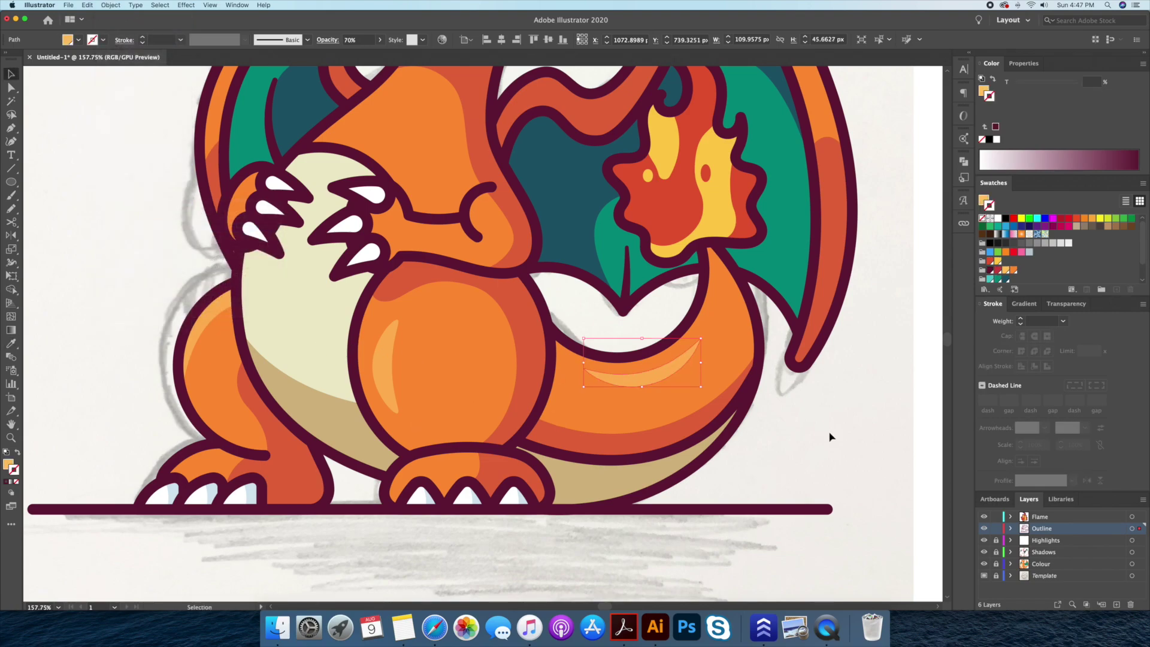
{"action": "key", "text": "ctrl+shift+a"}
Create a light-orange piece filling the neck gap under the flame, placed on the Highlights layer
{"action": "scroll", "coordinate": [830, 436], "scroll_direction": "up", "scroll_amount": 1}
{"action": "left_click_drag", "start_coordinate": [649, 322], "coordinate": [654, 359]}
{"action": "key", "text": "v"}
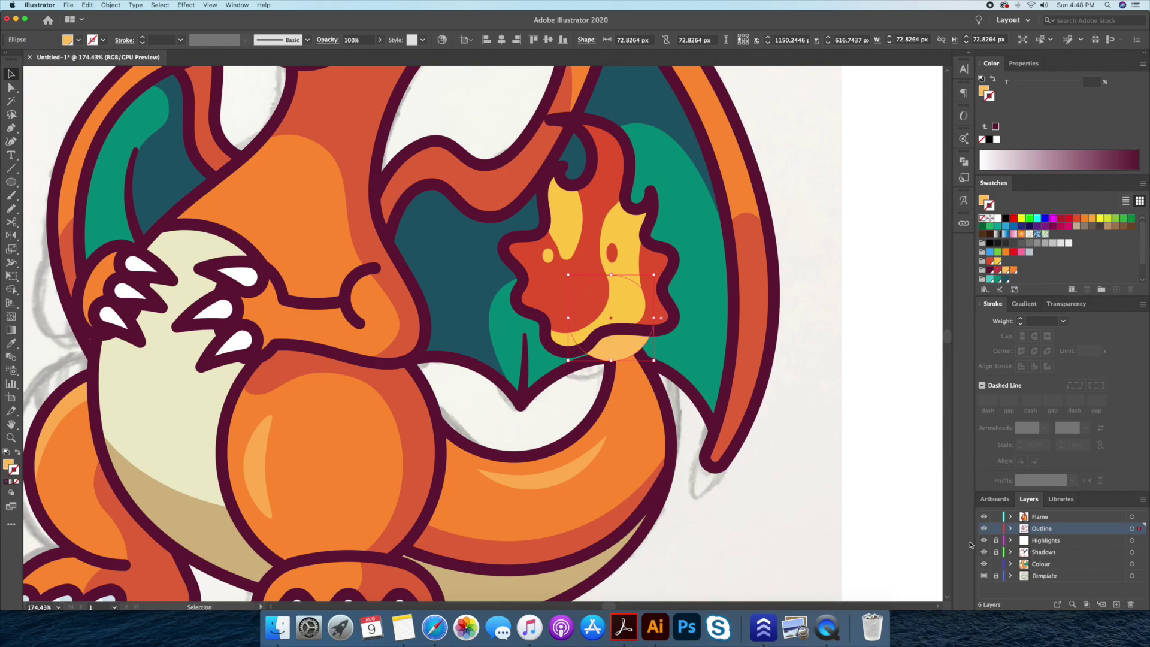
{"action": "key", "text": "ctrl+z"}
{"action": "key", "text": "ctrl+z"}
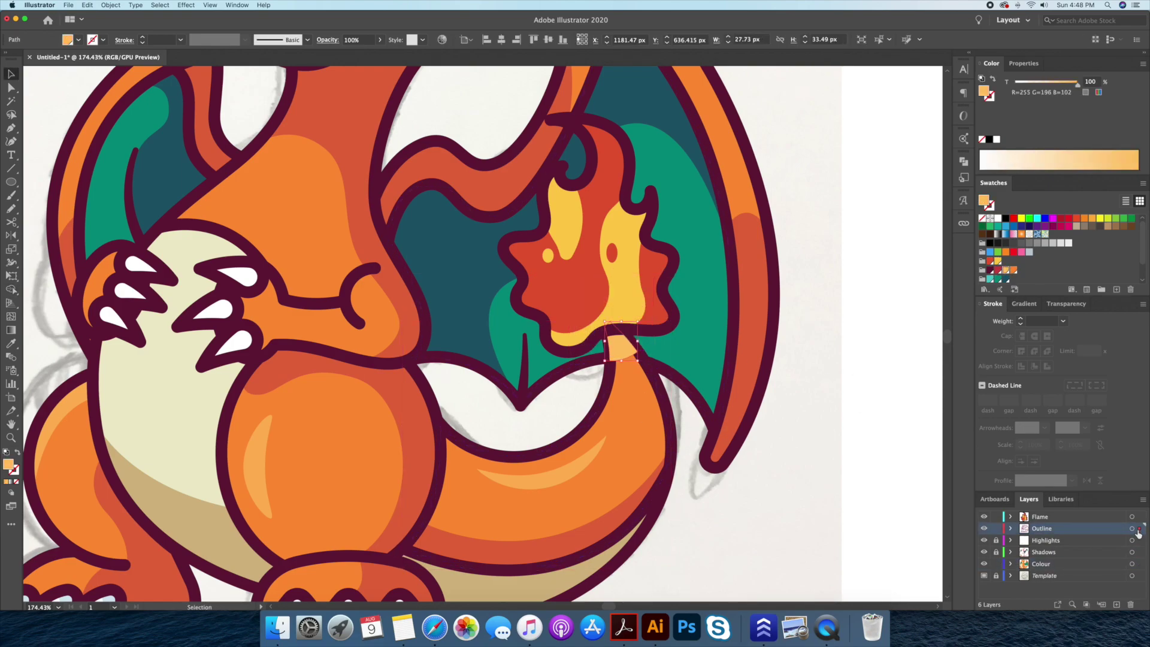
{"action": "left_click_drag", "start_coordinate": [1138, 529], "coordinate": [1138, 540]}
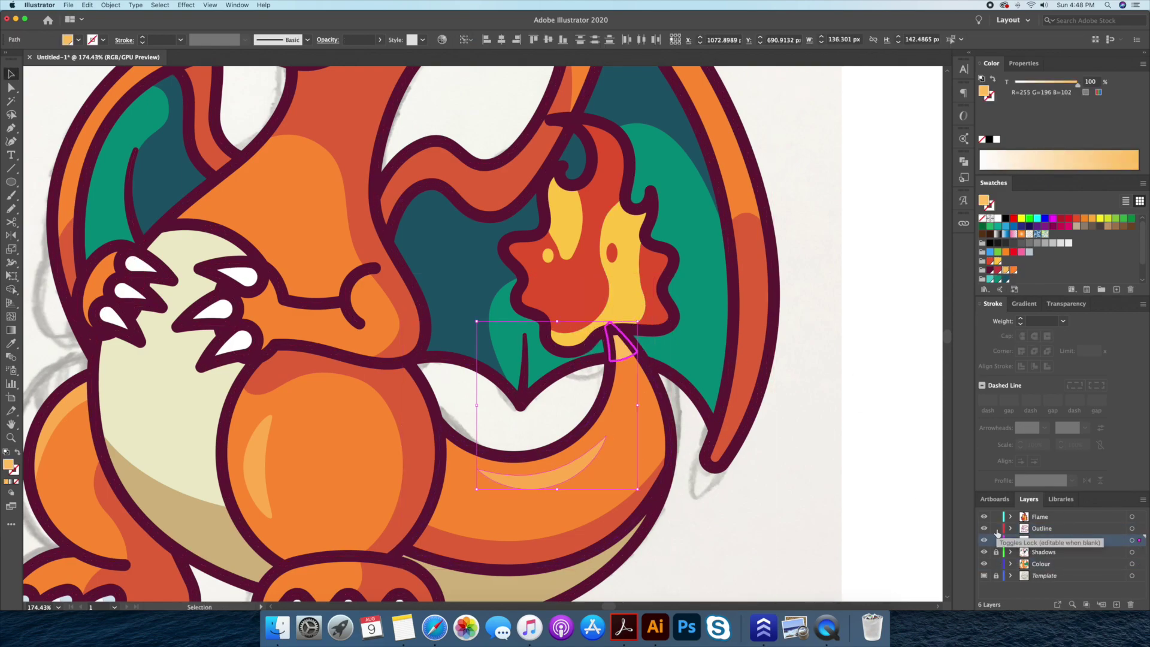
{"action": "left_click", "coordinate": [809, 436]}
Lock the Flame layer and pen a closed highlight shape on the wing tip
{"action": "key", "text": "z"}
{"action": "left_click_drag", "start_coordinate": [809, 436], "coordinate": [939, 521]}
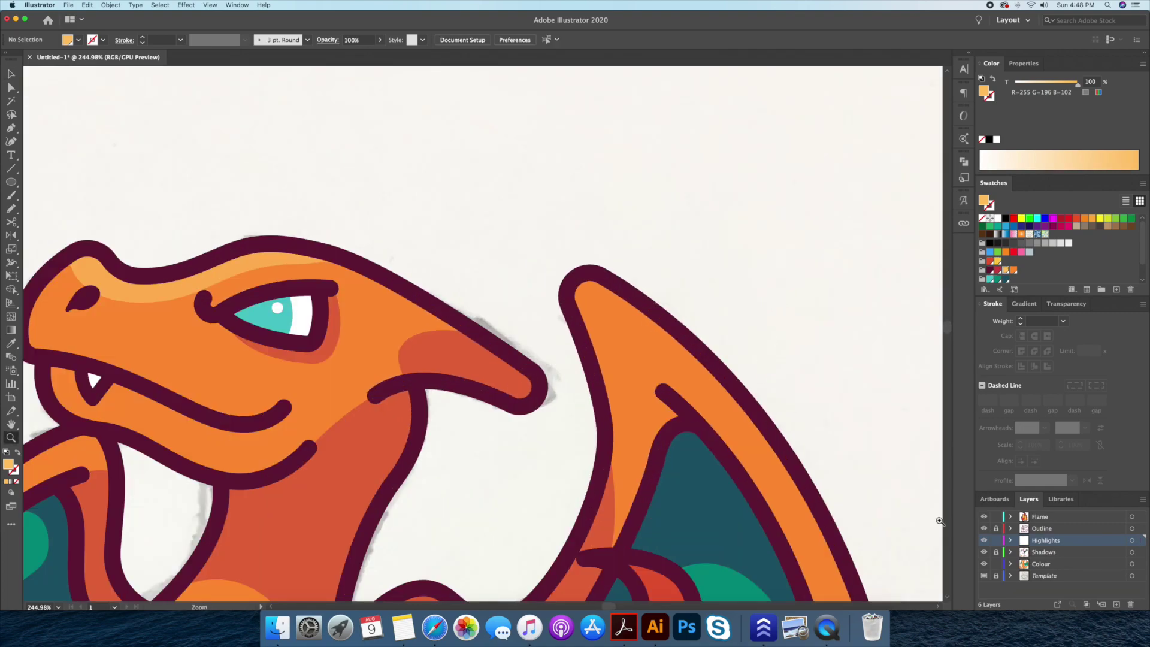
{"action": "left_click", "coordinate": [996, 517]}
{"action": "left_click", "coordinate": [664, 320]}
{"action": "left_click_drag", "start_coordinate": [601, 319], "coordinate": [601, 351]}
{"action": "left_click", "coordinate": [614, 396]}
{"action": "left_click", "coordinate": [605, 440]}
{"action": "left_click_drag", "start_coordinate": [567, 297], "coordinate": [550, 274]}
{"action": "left_click", "coordinate": [600, 273]}
{"action": "left_click", "coordinate": [665, 320]}
Split off the back of the teal eye using an ellipse and Shape Builder
{"action": "key", "text": "ctrl+0"}
{"action": "key", "text": "ctrl+shift+a"}
{"action": "key", "text": "v"}
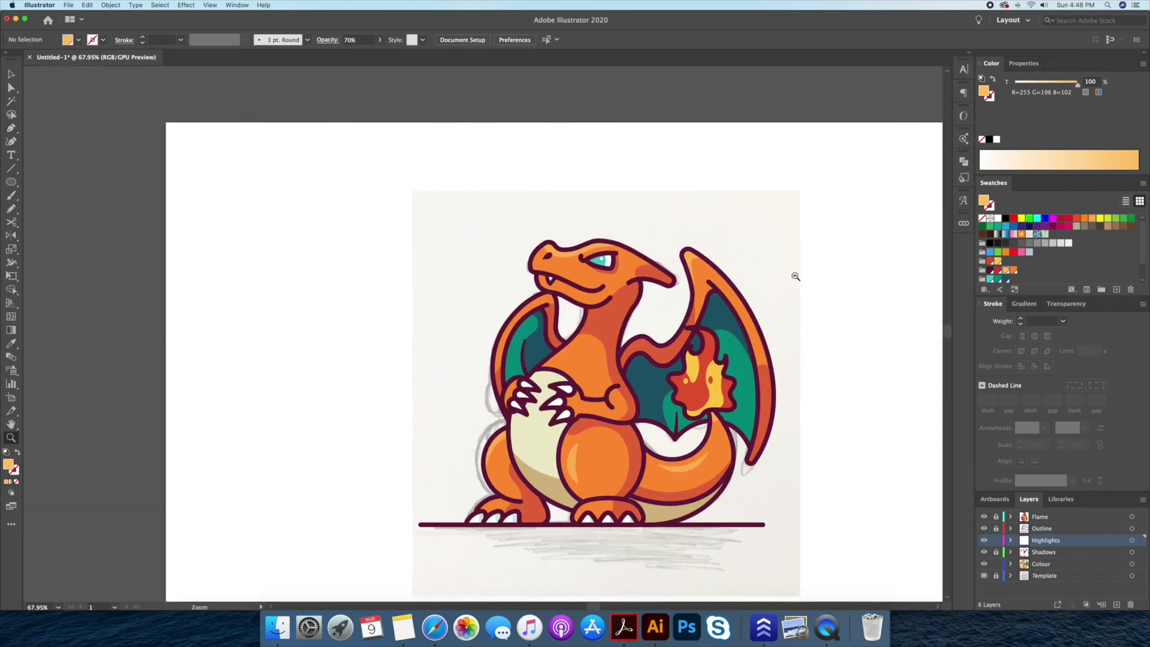
{"action": "left_click_drag", "start_coordinate": [604, 231], "coordinate": [803, 246]}
{"action": "left_click", "coordinate": [593, 365]}
{"action": "key", "text": "l"}
{"action": "left_click_drag", "start_coordinate": [544, 315], "coordinate": [597, 411]}
{"action": "key", "text": "shift+m"}
{"action": "left_click", "coordinate": [574, 396], "text": "alt"}
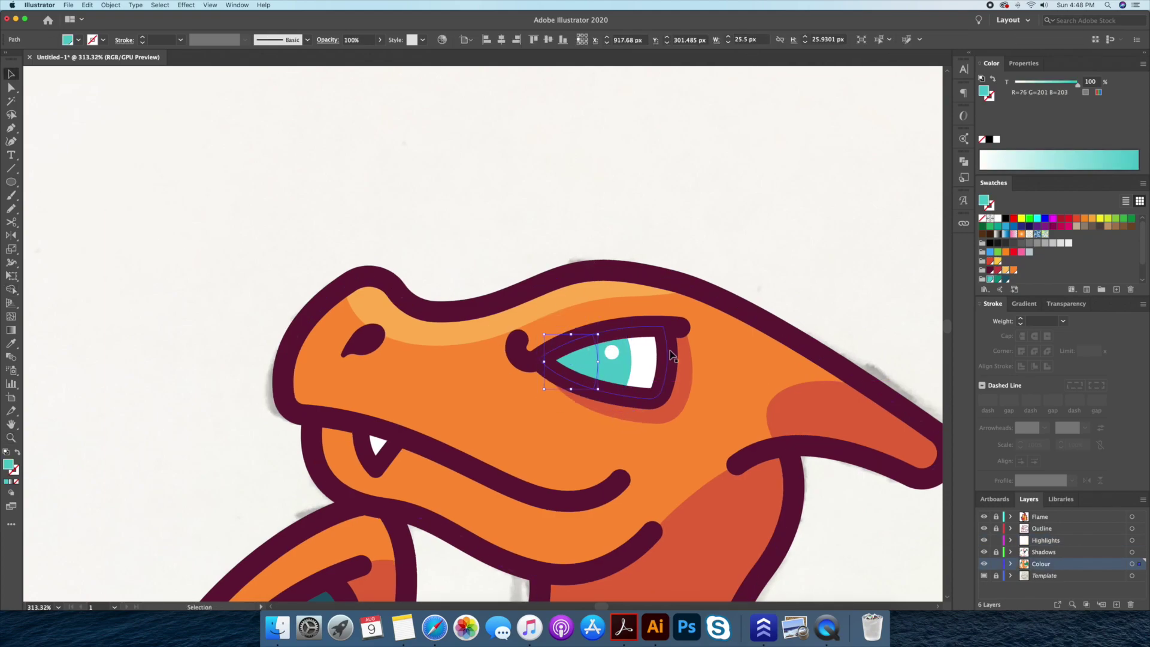
Colour the eye's back part with the sampled dark wing colour and hide the Template sketch layer
{"action": "scroll", "coordinate": [659, 359], "scroll_direction": "down", "scroll_amount": 2}
{"action": "mouse_move", "coordinate": [778, 336]}
{"action": "left_mouse_down"}
{"action": "mouse_move", "coordinate": [839, 342]}
{"action": "mouse_move", "coordinate": [804, 174]}
{"action": "left_mouse_up"}
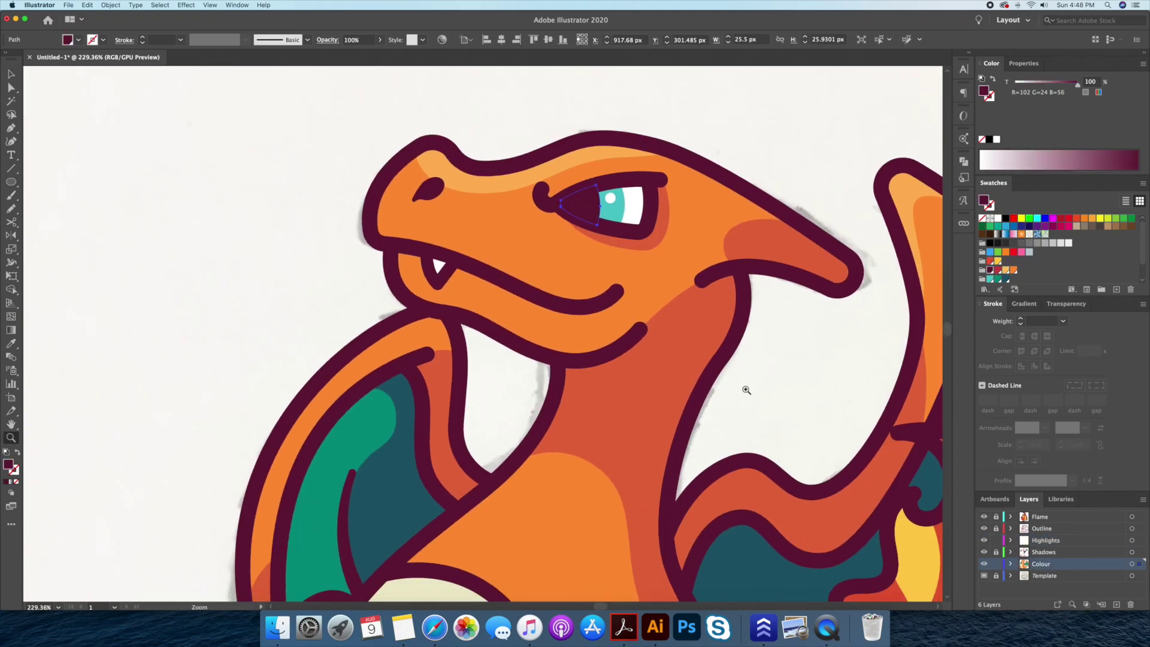
{"action": "left_click", "coordinate": [371, 439]}
{"action": "key", "text": "z"}
{"action": "key", "text": "ctrl+0"}
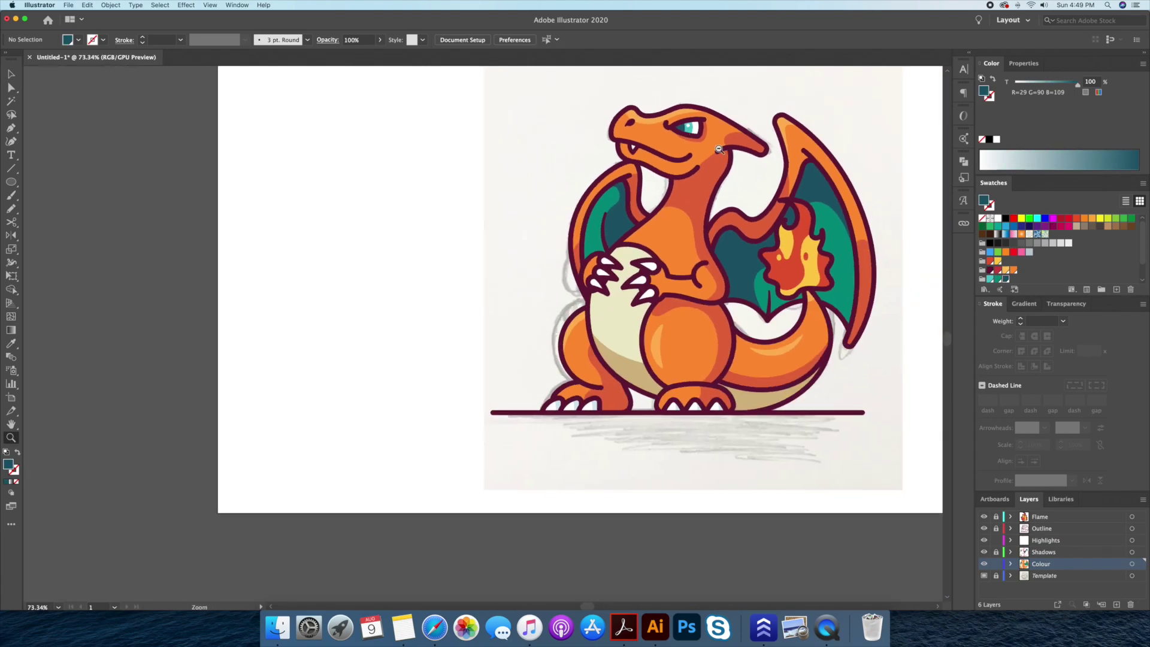
{"action": "scroll", "coordinate": [707, 269], "scroll_direction": "down", "scroll_amount": 2, "text": "alt"}
{"action": "key", "text": "ctrl+shift+w"}
{"action": "key", "text": "v"}
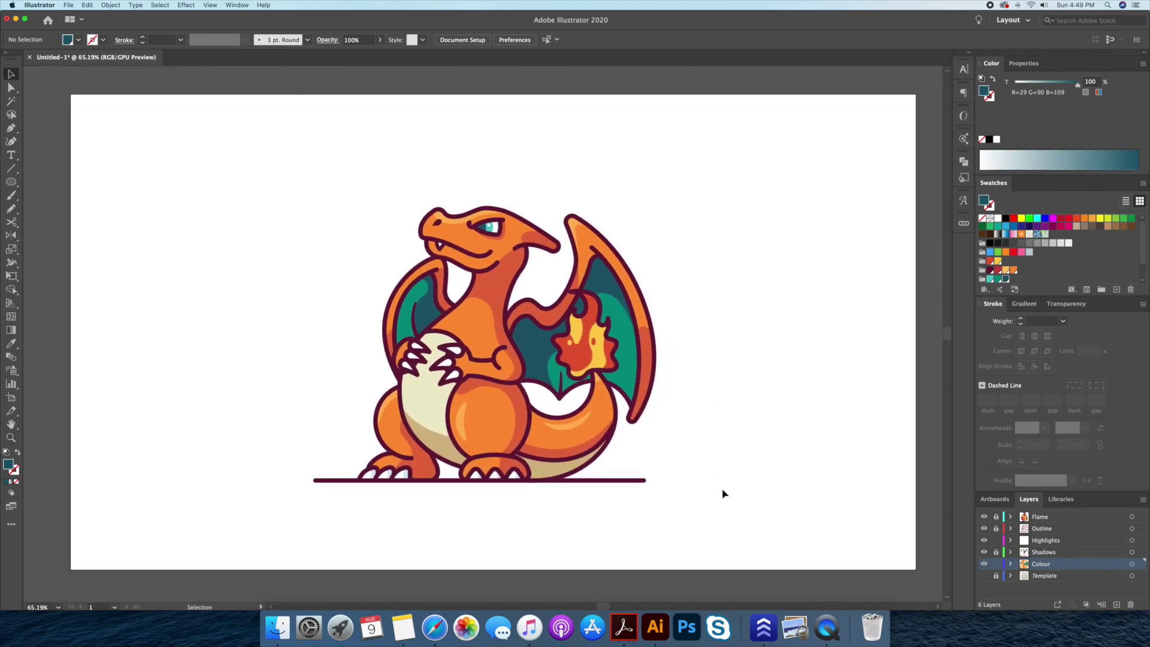